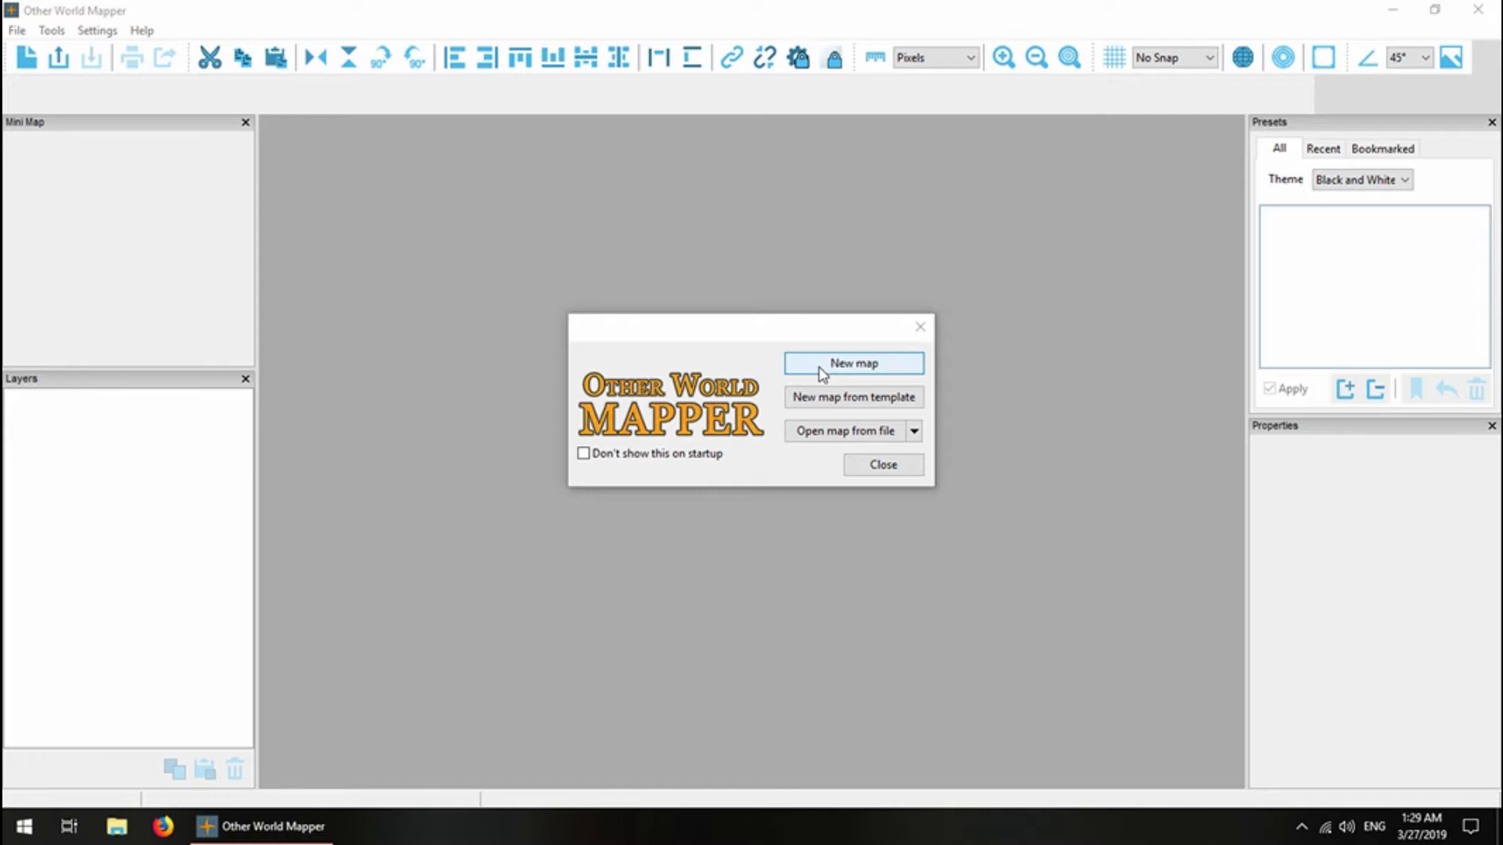
Start a new map named Tutorial, keeping the Custom size preset.
{"action": "left_click", "coordinate": [821, 368]}
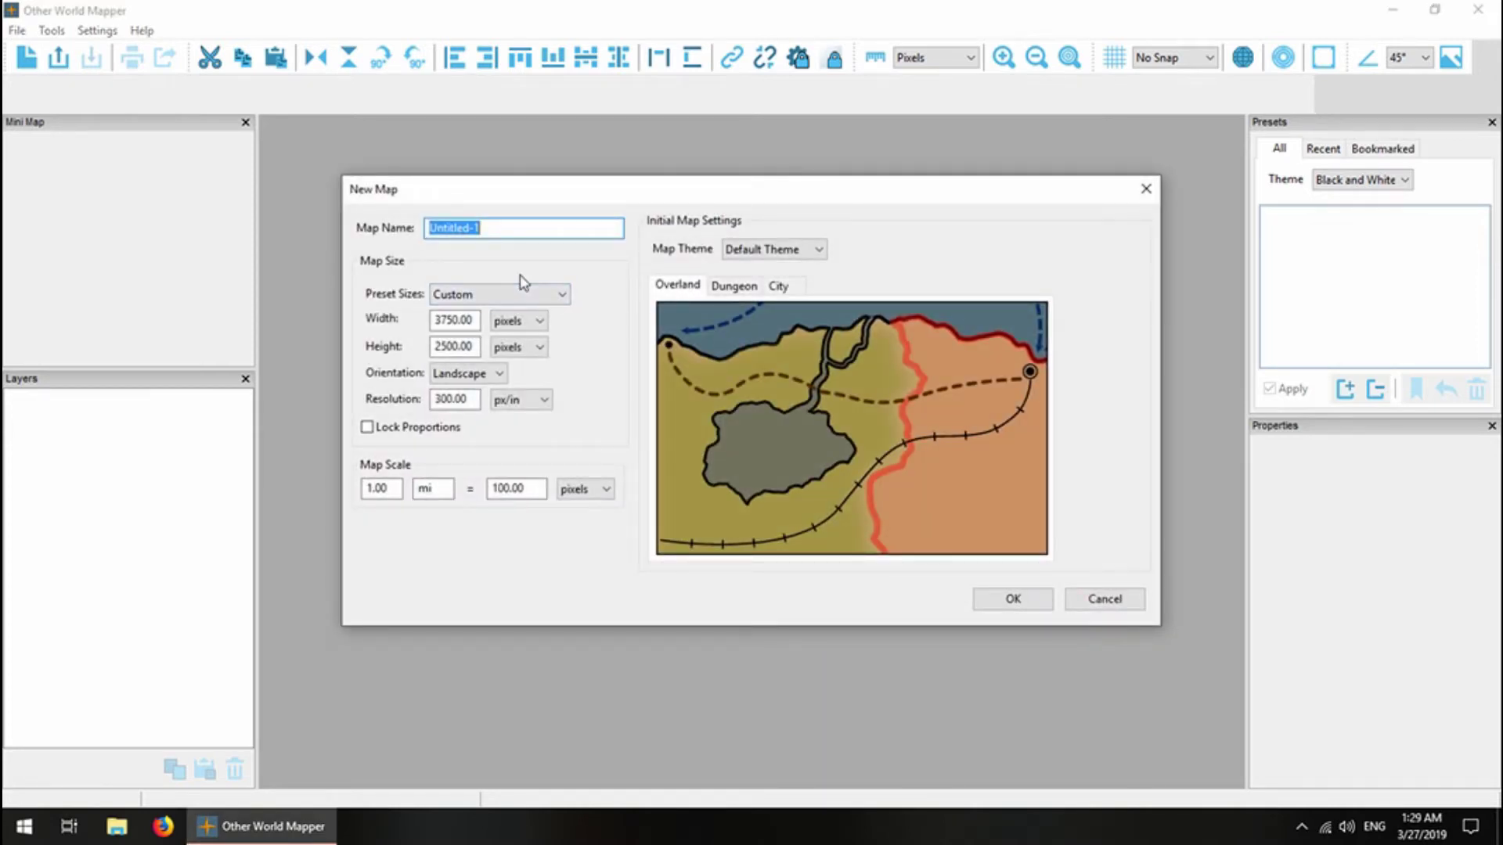
{"action": "type", "text": "Tutorial"}
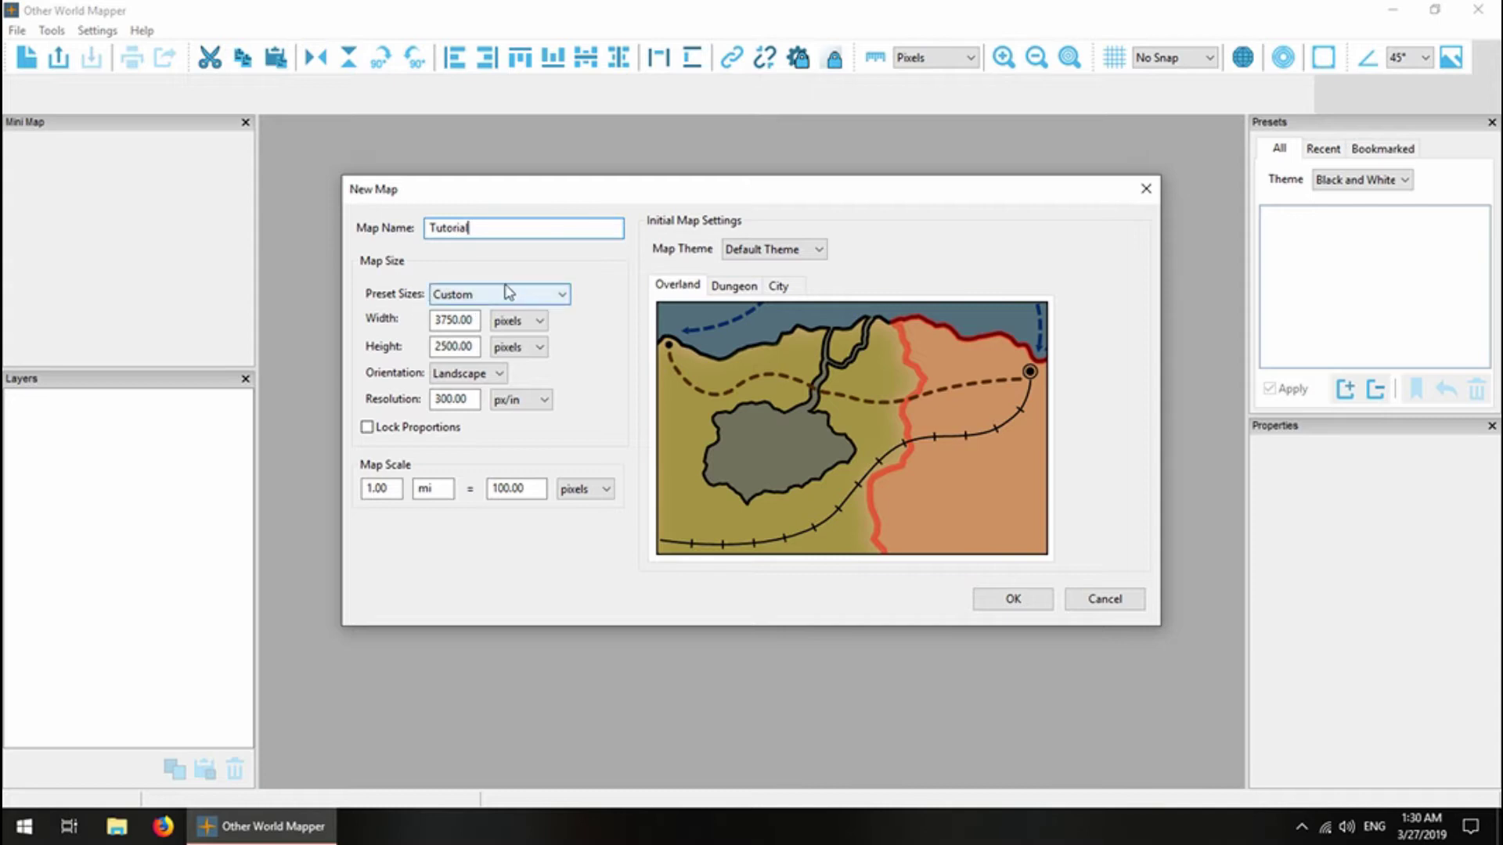
{"action": "left_click", "coordinate": [461, 295]}
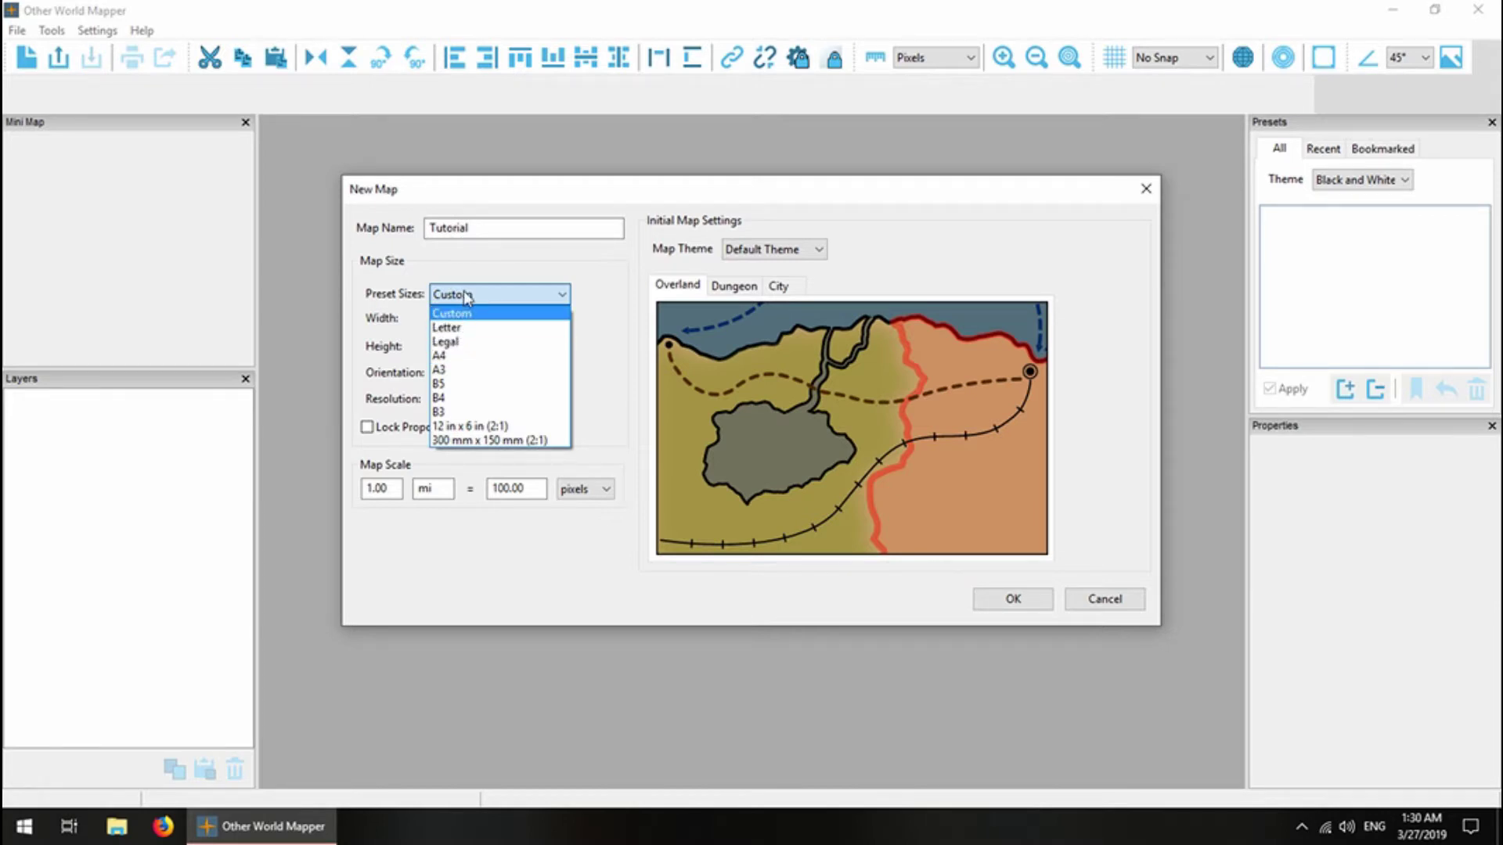
{"action": "left_click", "coordinate": [466, 309]}
Set the map width and height to 8 by 8 inches.
{"action": "left_click", "coordinate": [542, 322]}
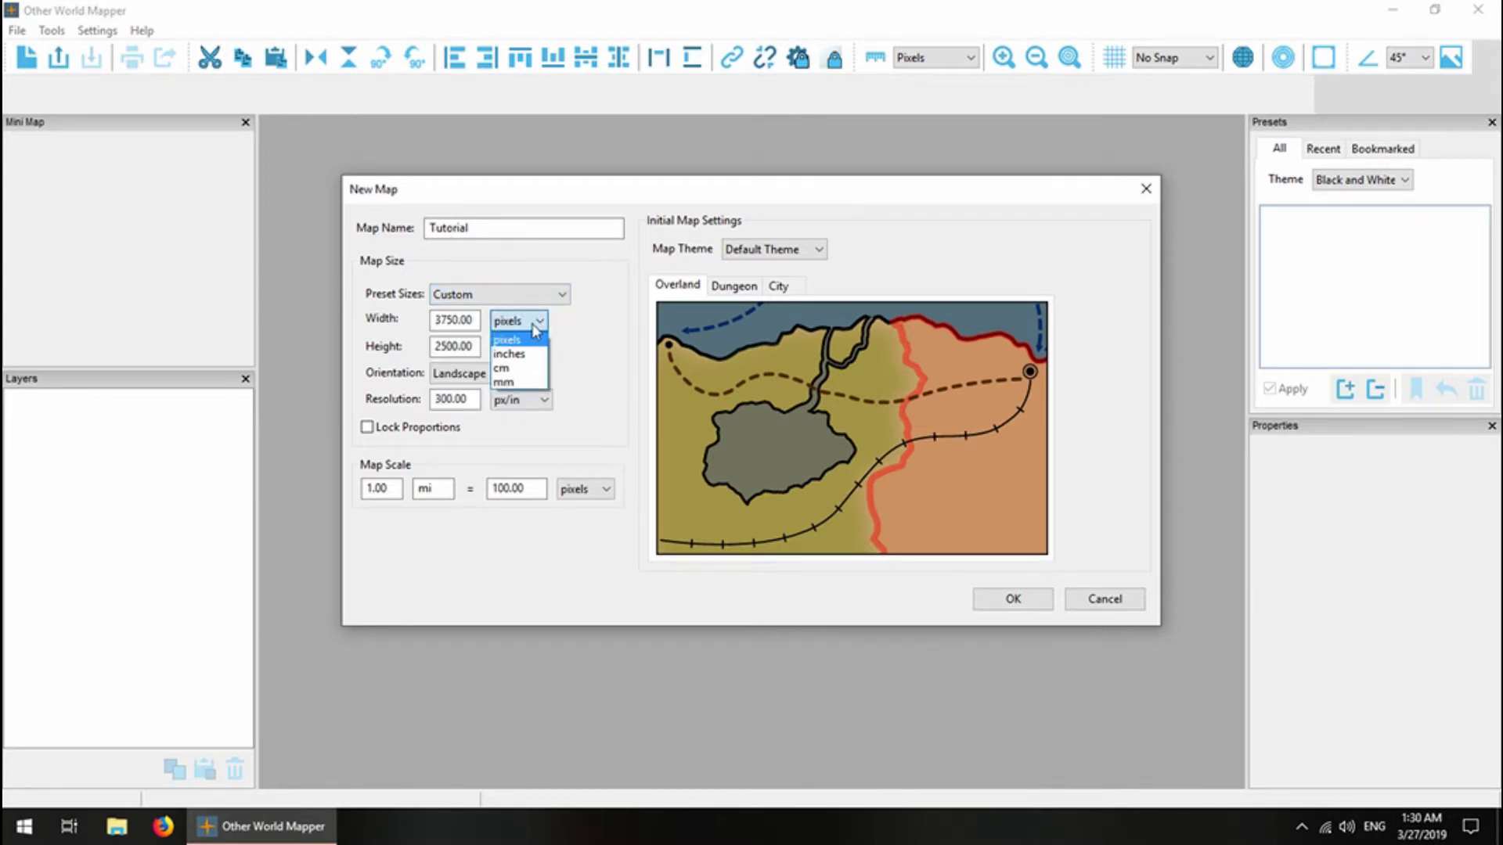
{"action": "left_click", "coordinate": [522, 349]}
{"action": "left_click", "coordinate": [523, 349]}
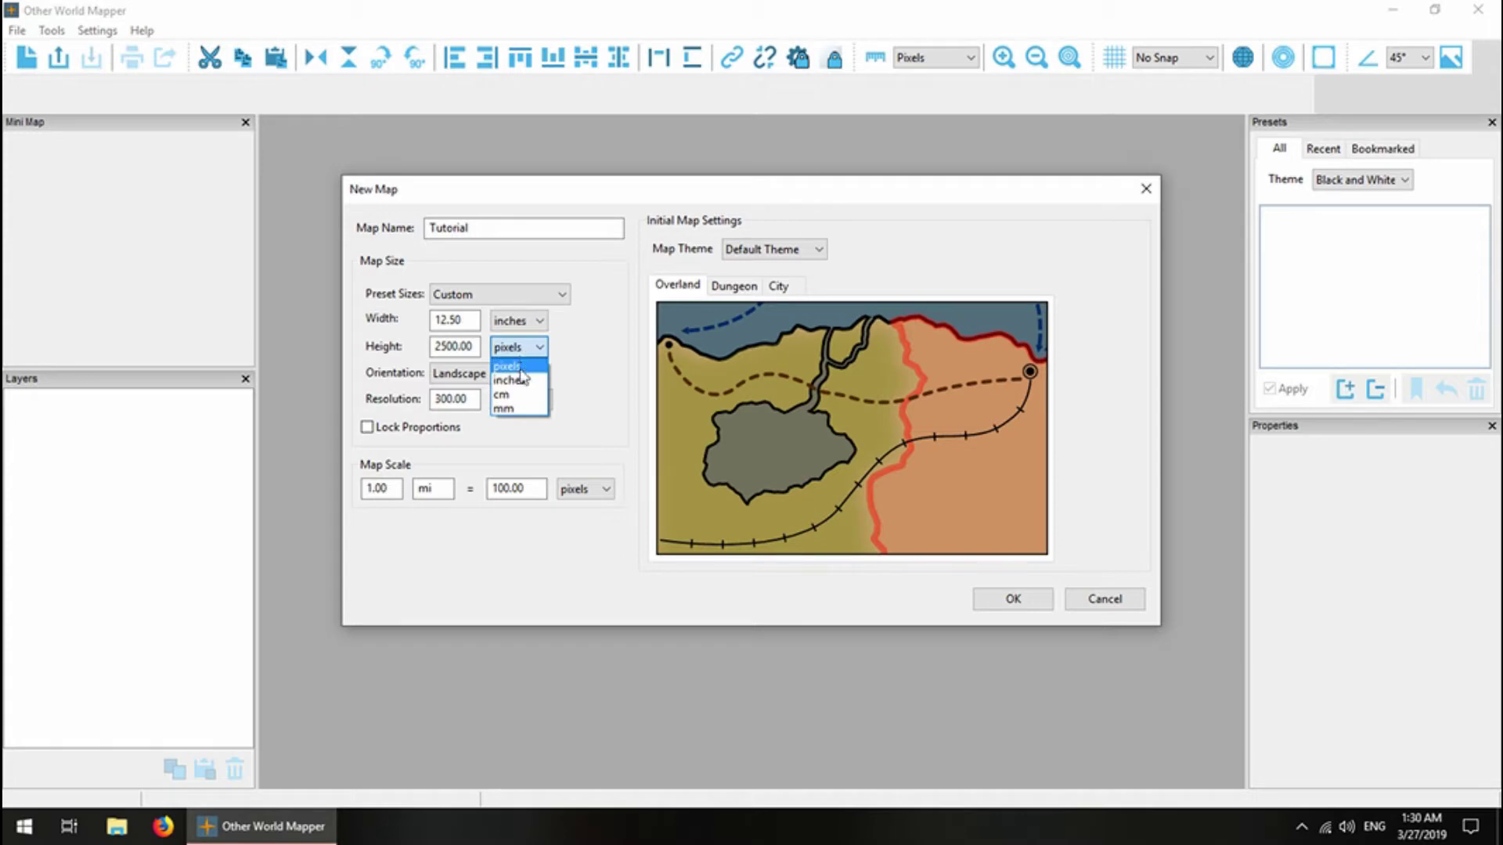
{"action": "left_click", "coordinate": [520, 380]}
{"action": "left_click", "coordinate": [475, 320]}
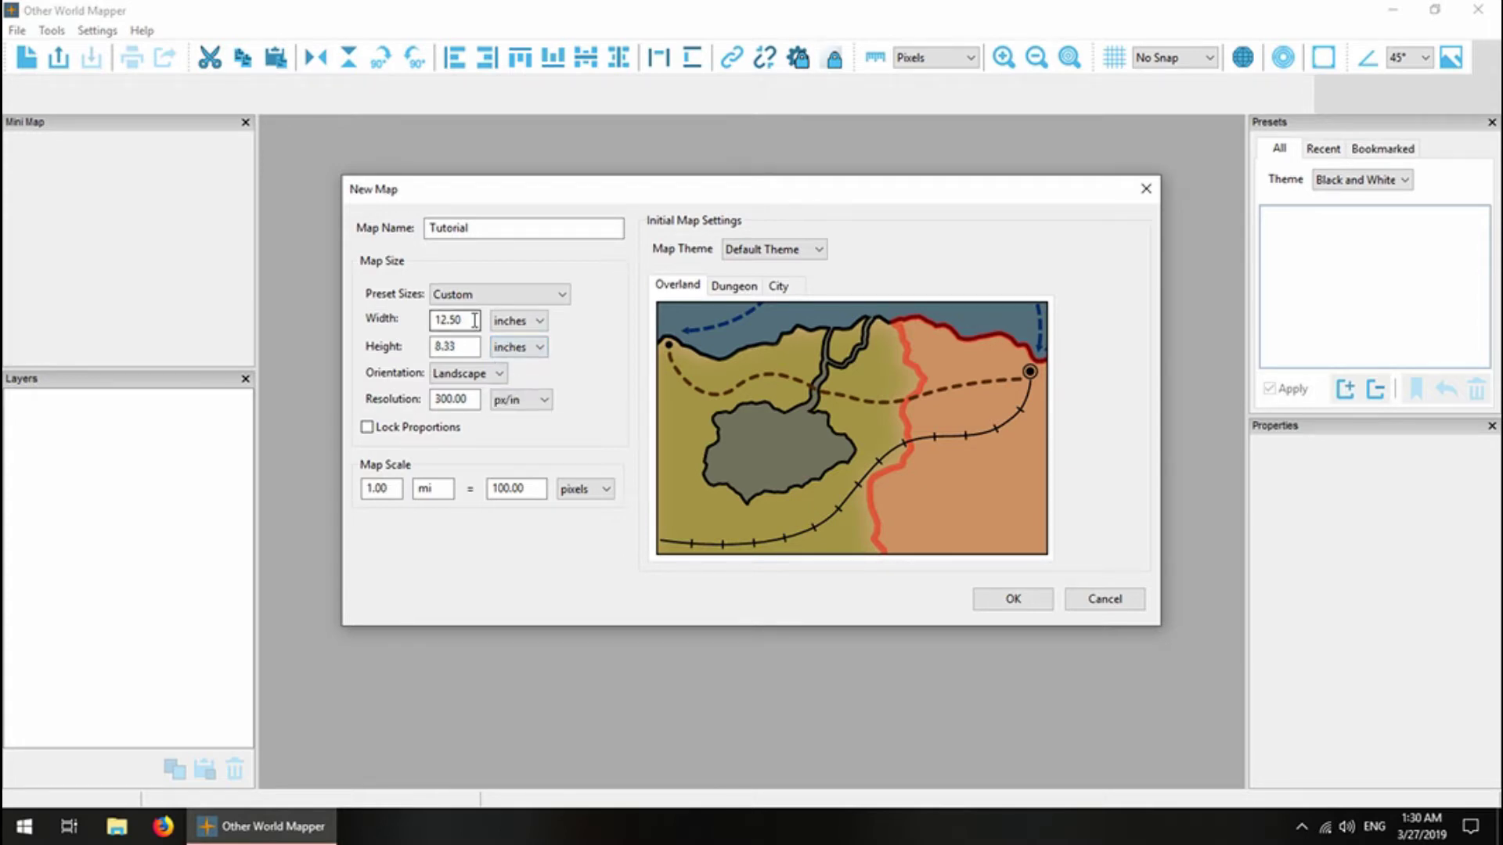
{"action": "left_click_drag", "start_coordinate": [475, 320], "coordinate": [367, 327]}
{"action": "type", "text": "8"}
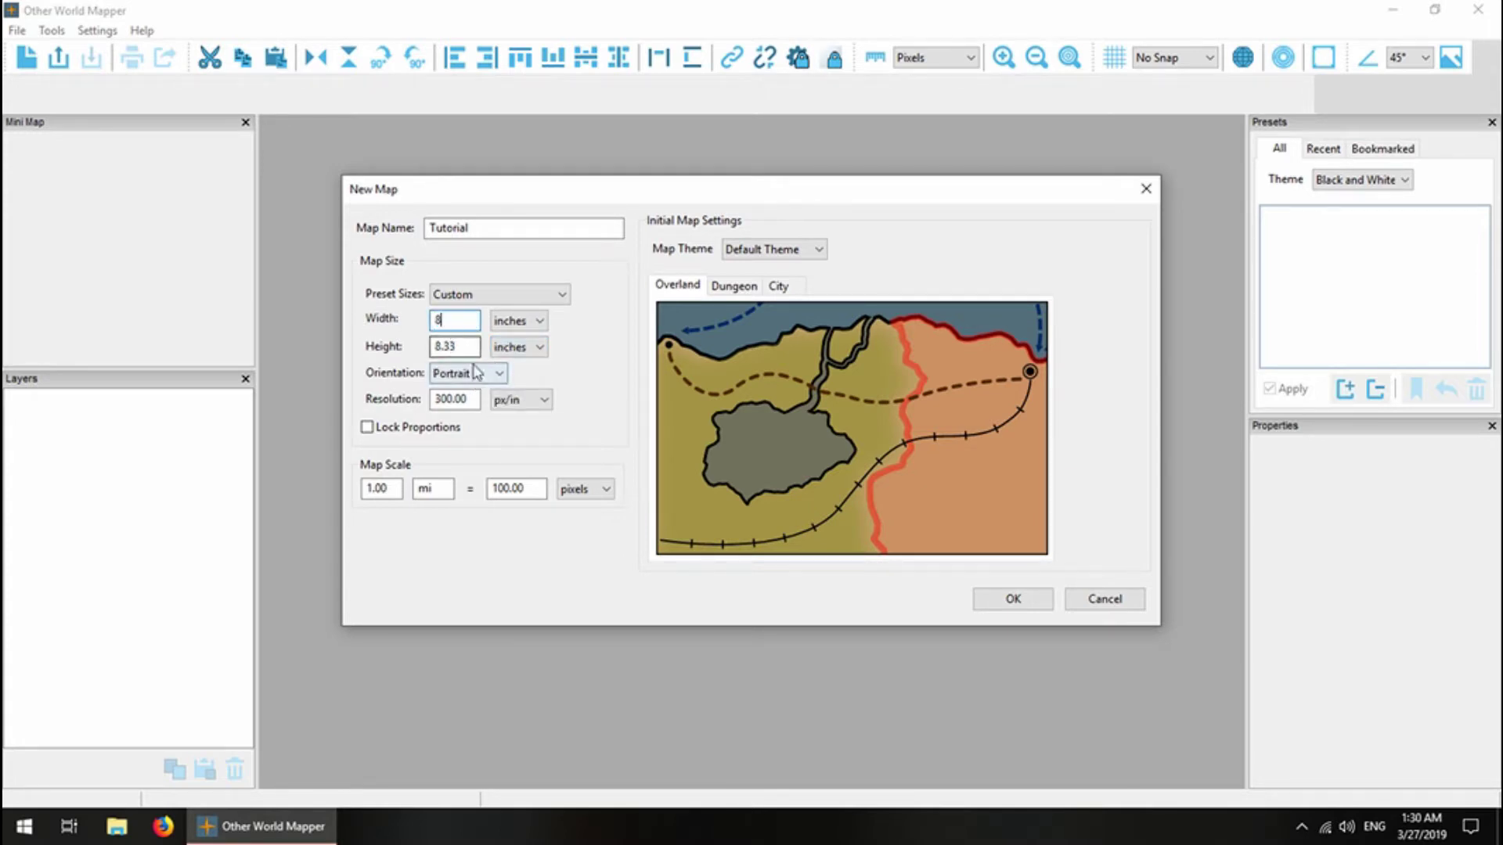
{"action": "left_click_drag", "start_coordinate": [462, 346], "coordinate": [373, 345]}
{"action": "type", "text": "8"}
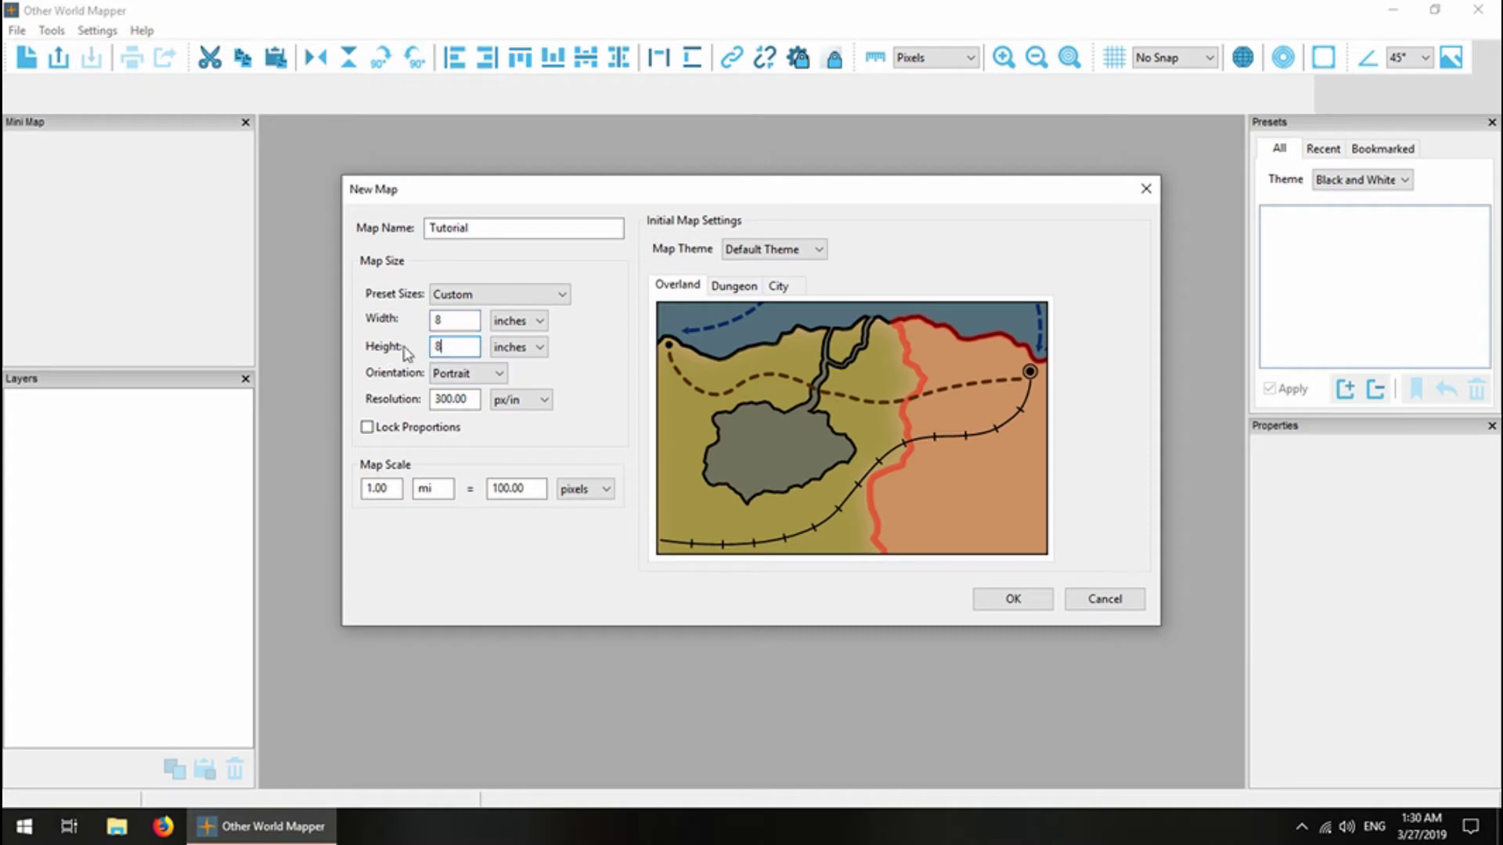
Choose the Pale theme and create the map.
{"action": "left_click", "coordinate": [795, 250]}
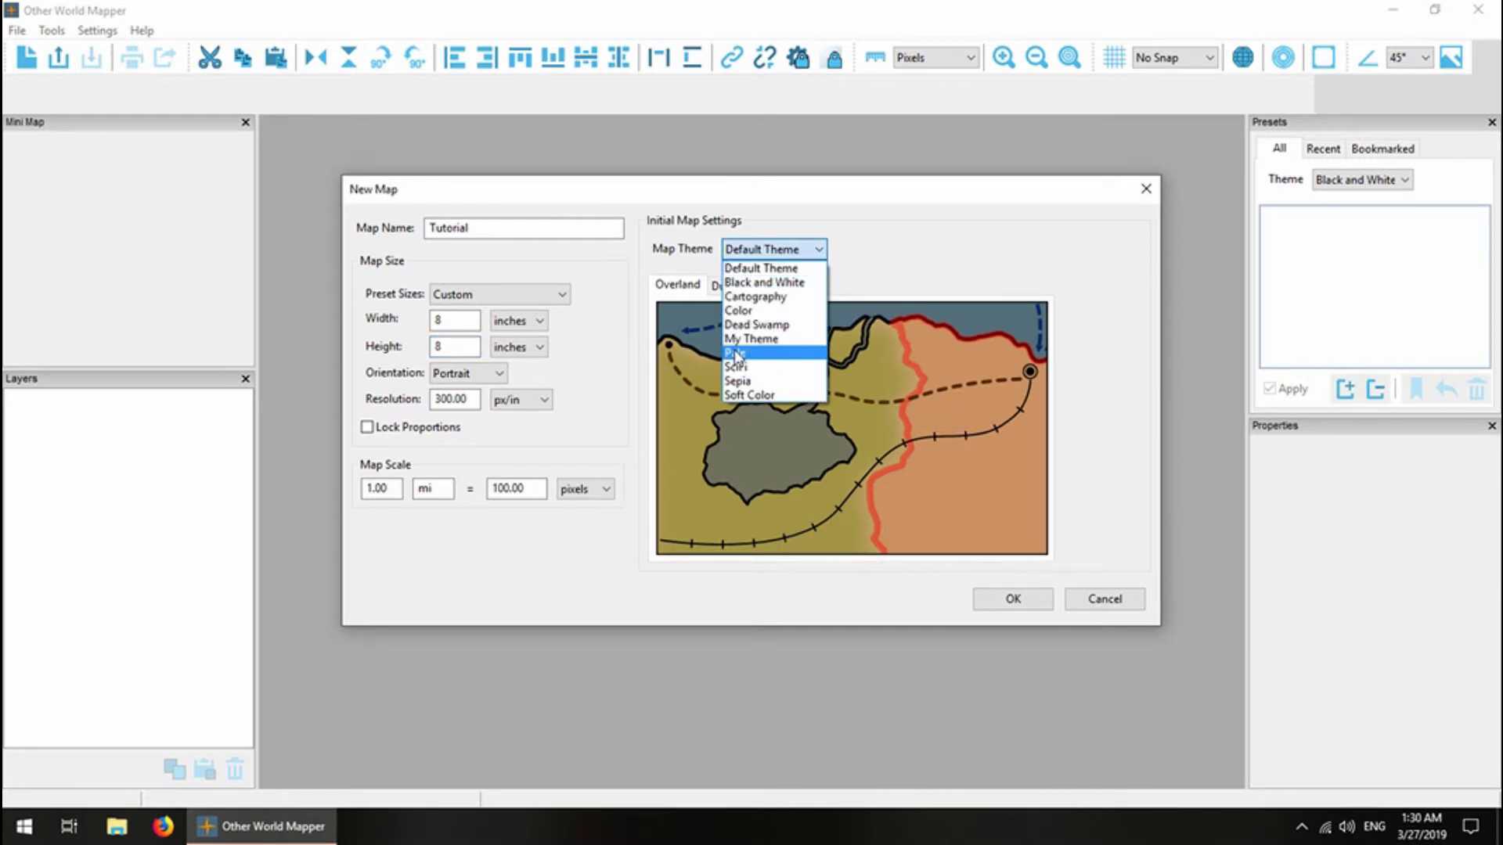
{"action": "left_click", "coordinate": [741, 353]}
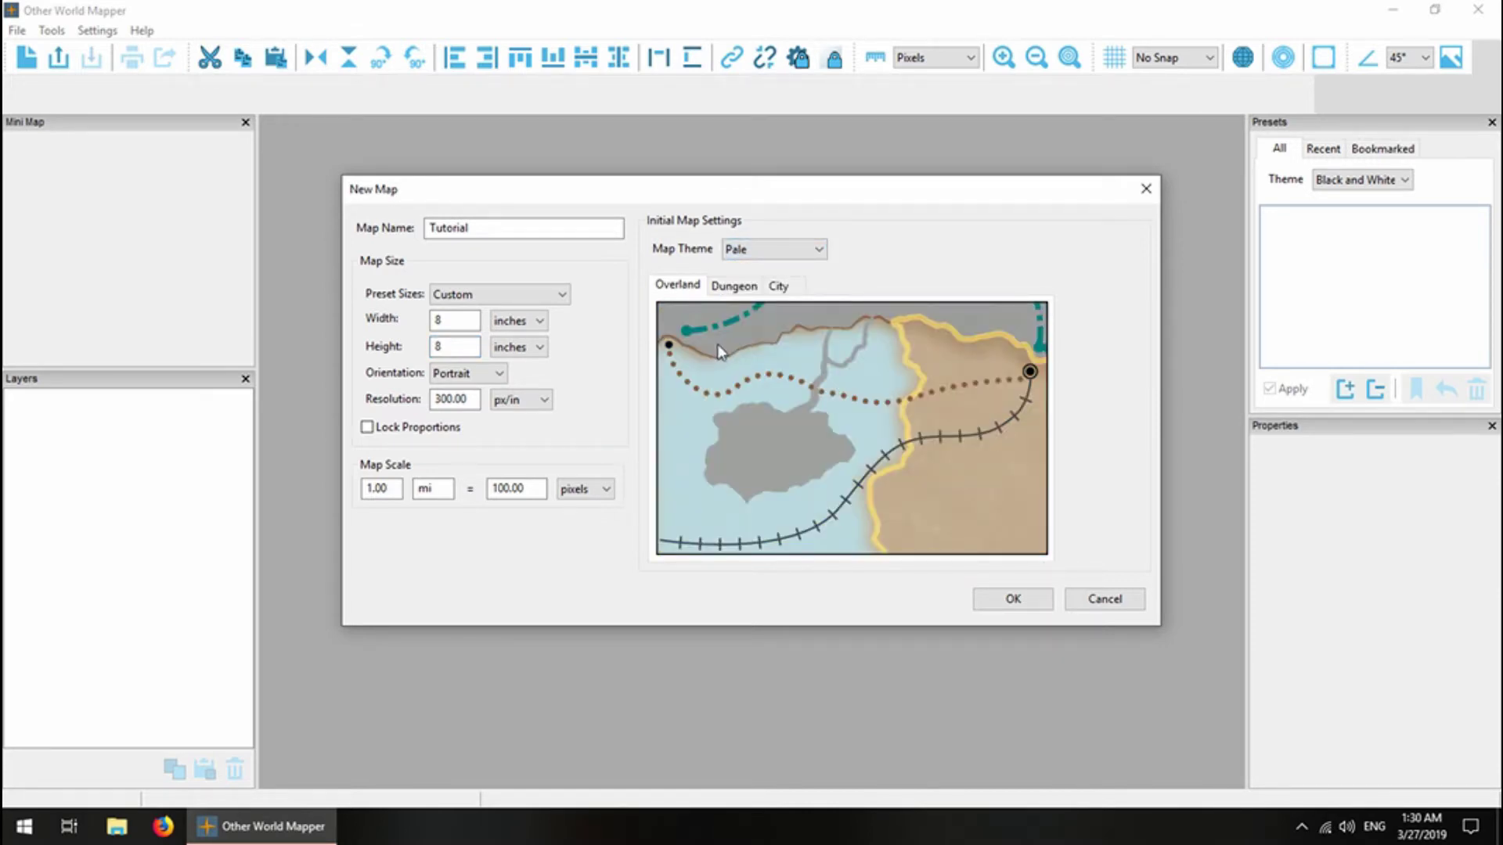
{"action": "left_click", "coordinate": [1003, 606]}
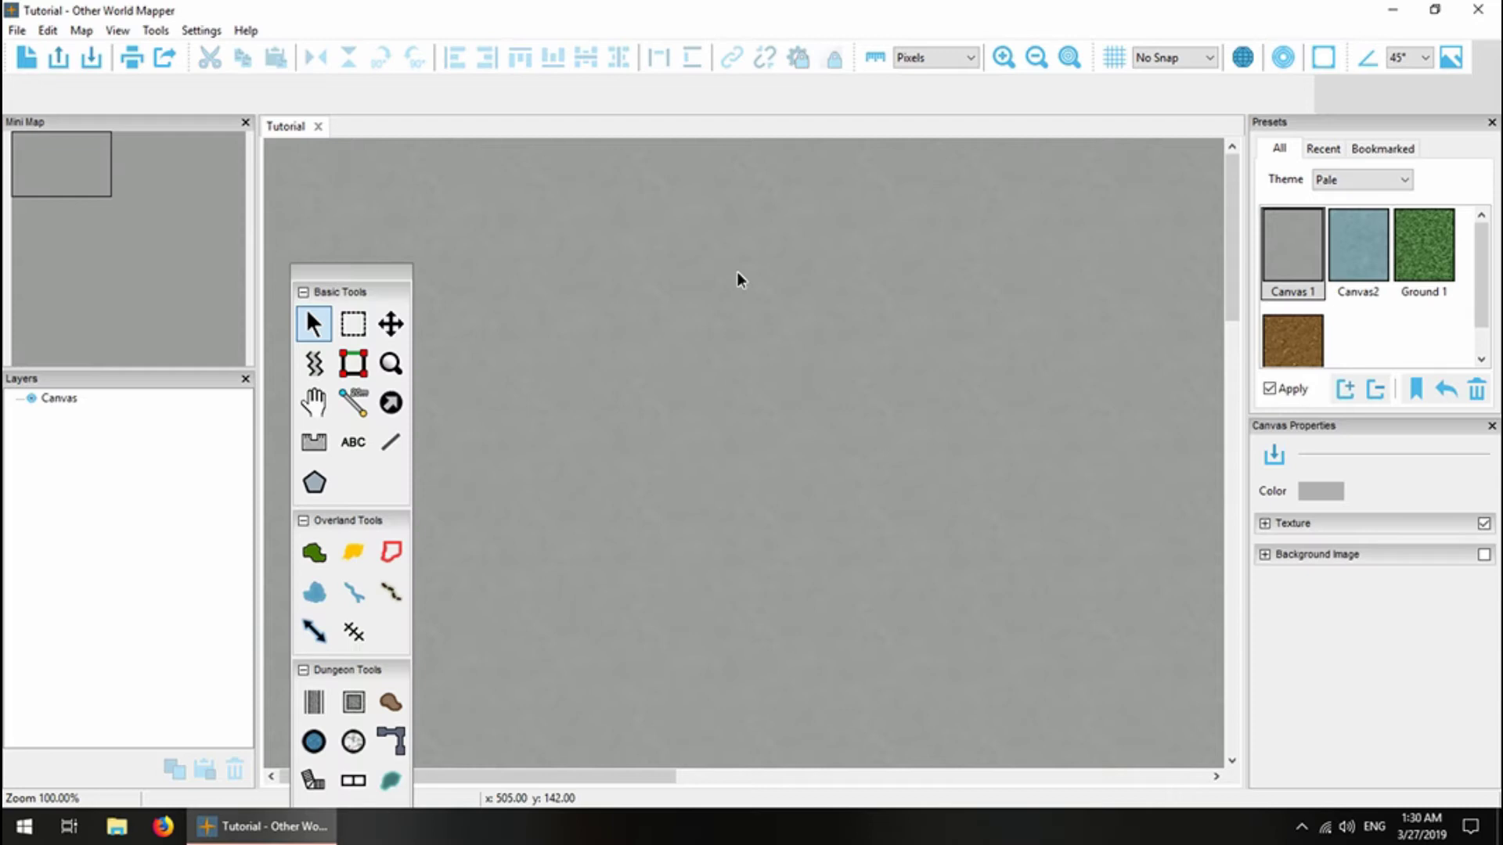
Move the tool palette up and collapse the City Tools and Dungeon Tools sections.
{"action": "left_click_drag", "start_coordinate": [385, 277], "coordinate": [337, 171]}
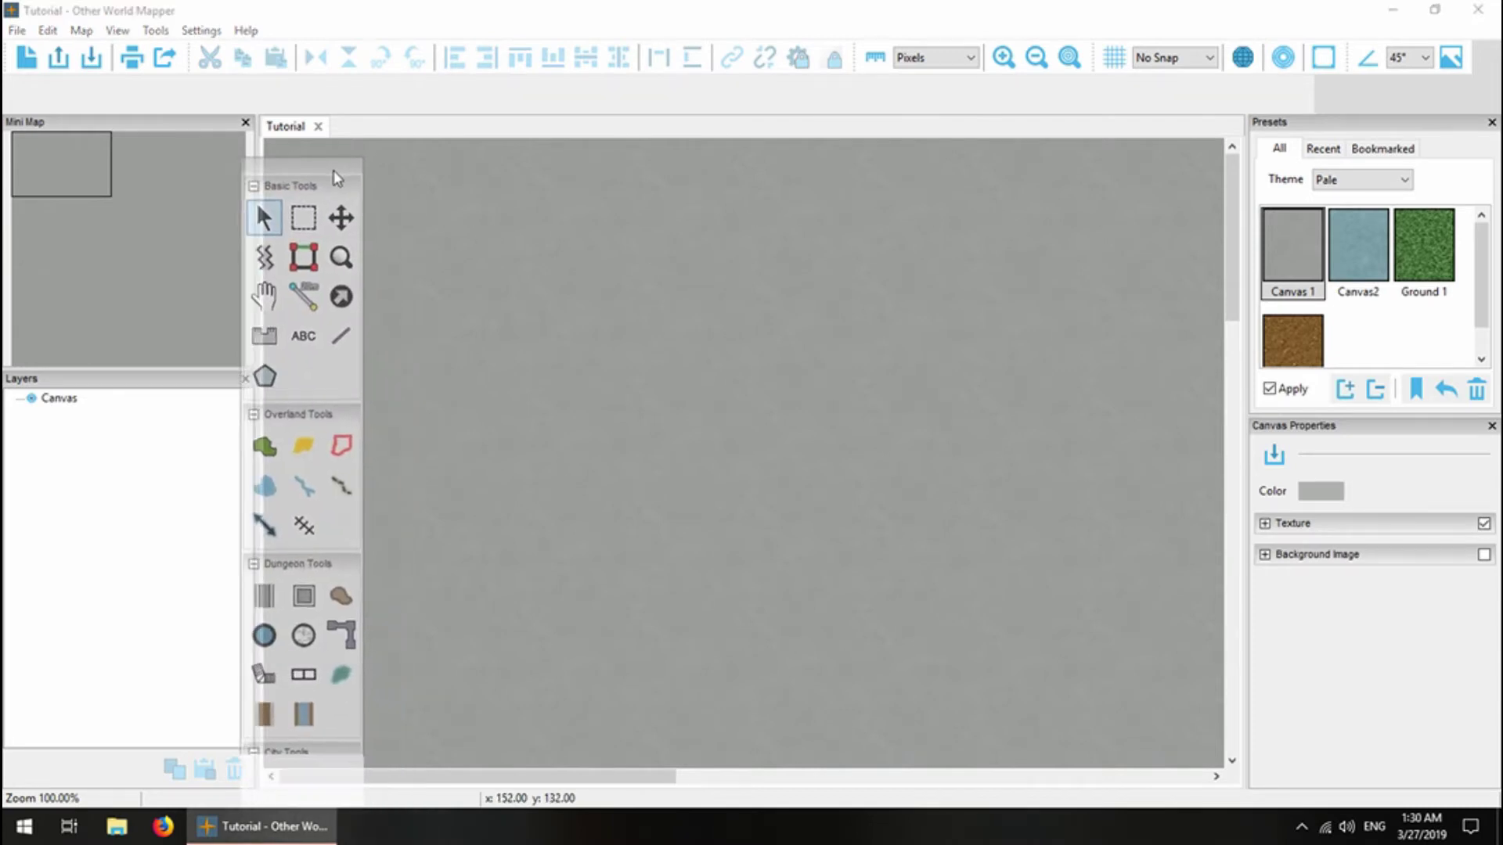
{"action": "left_click", "coordinate": [276, 753]}
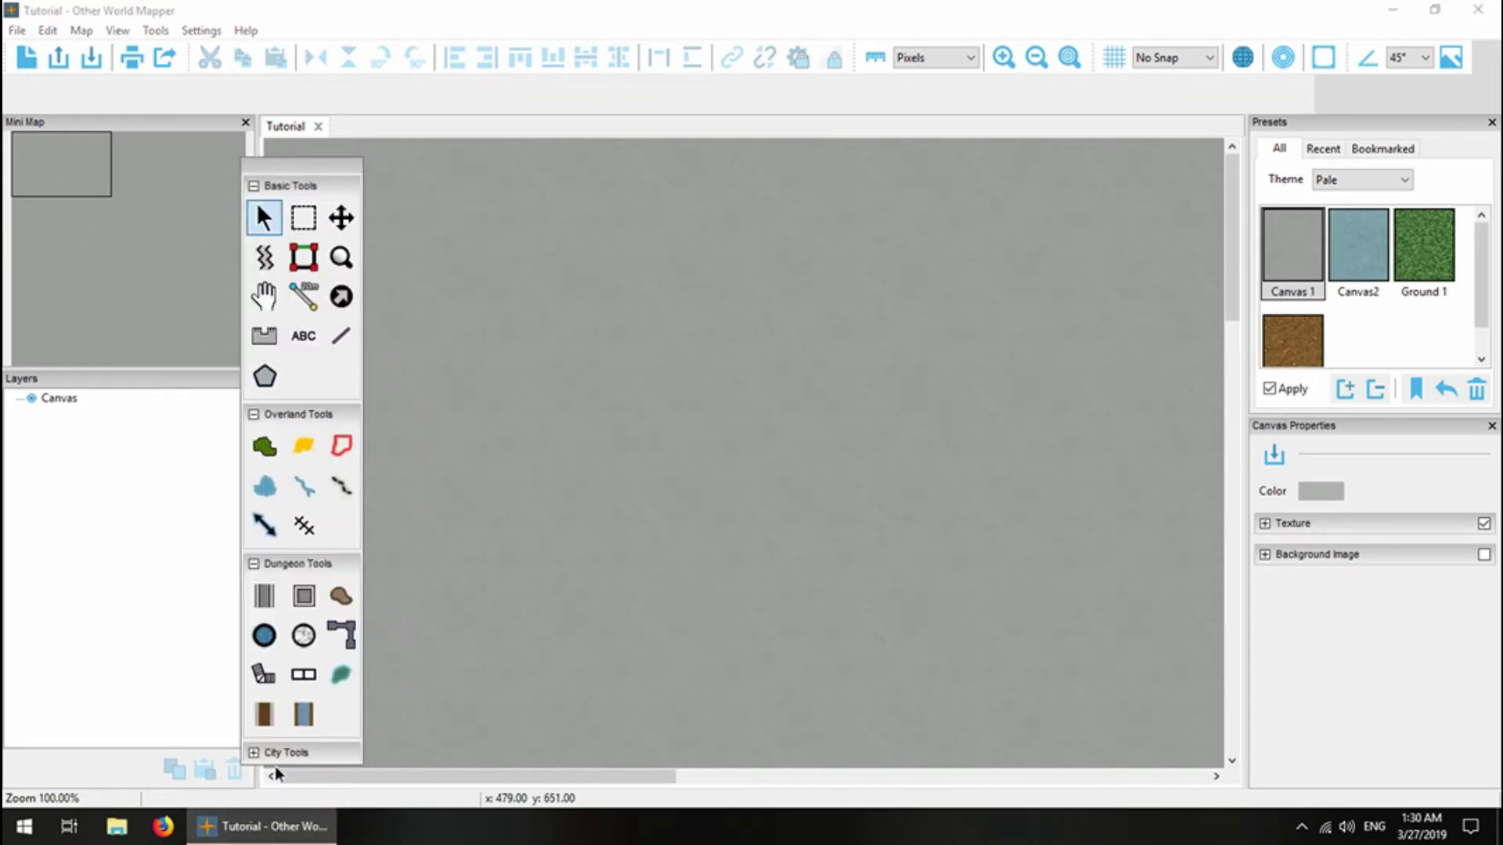
{"action": "left_click", "coordinate": [288, 569]}
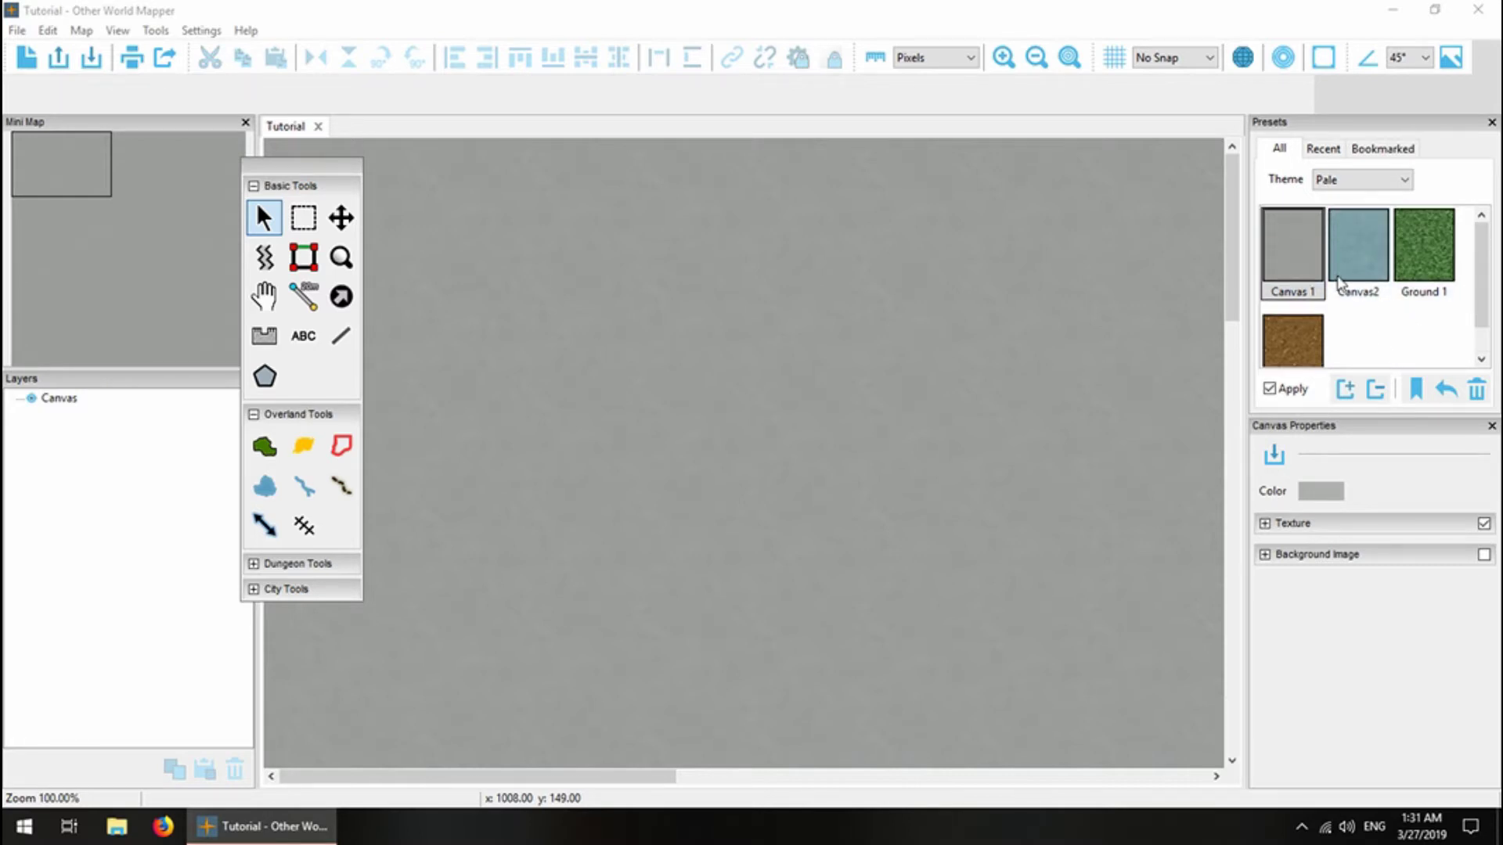
Apply the blue Canvas2 water texture to the map canvas.
{"action": "left_click", "coordinate": [1361, 261]}
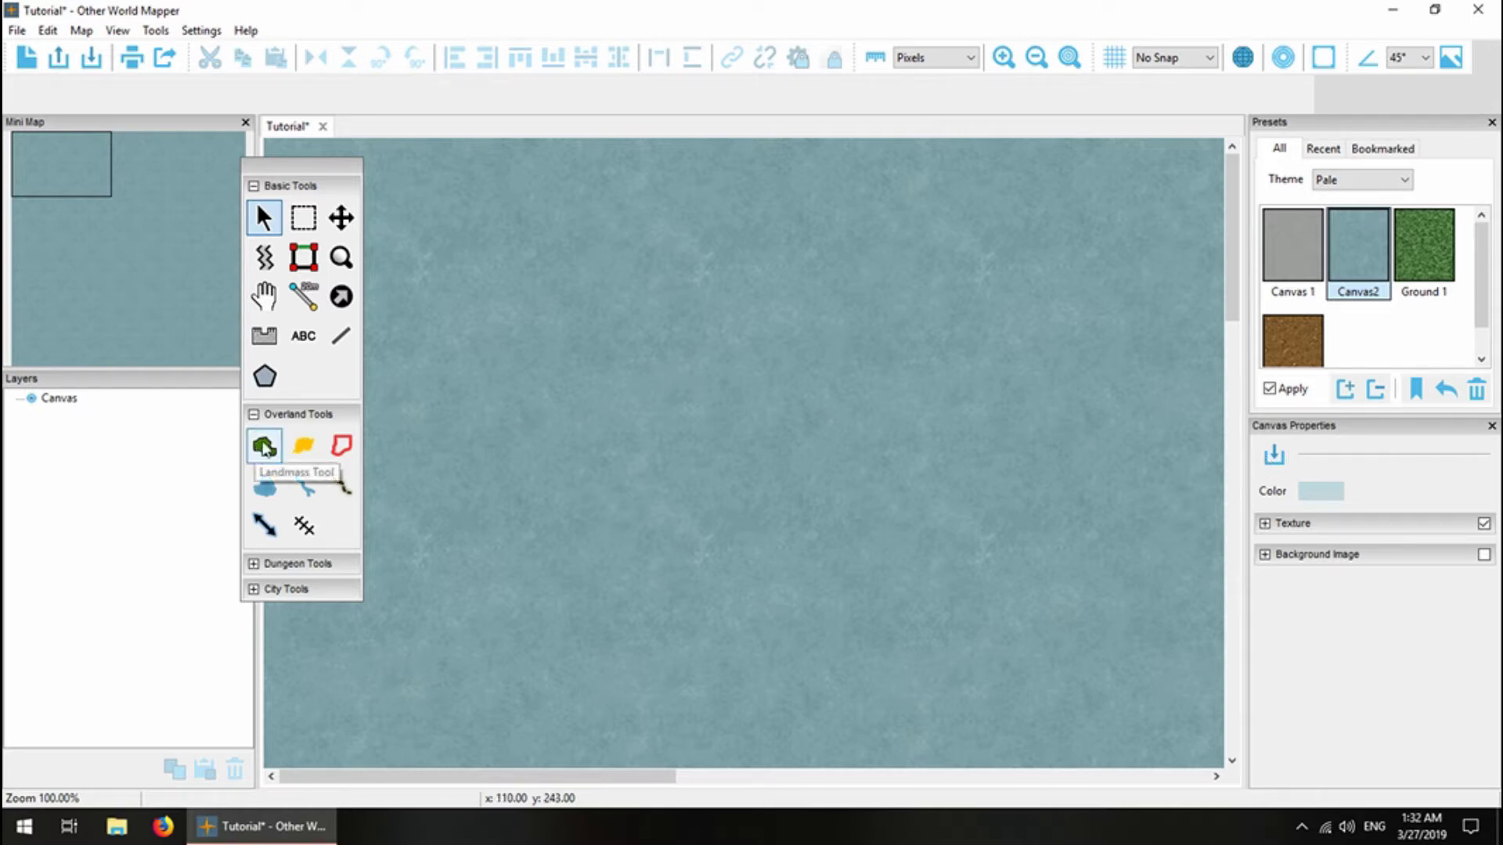
{"action": "left_click", "coordinate": [263, 453]}
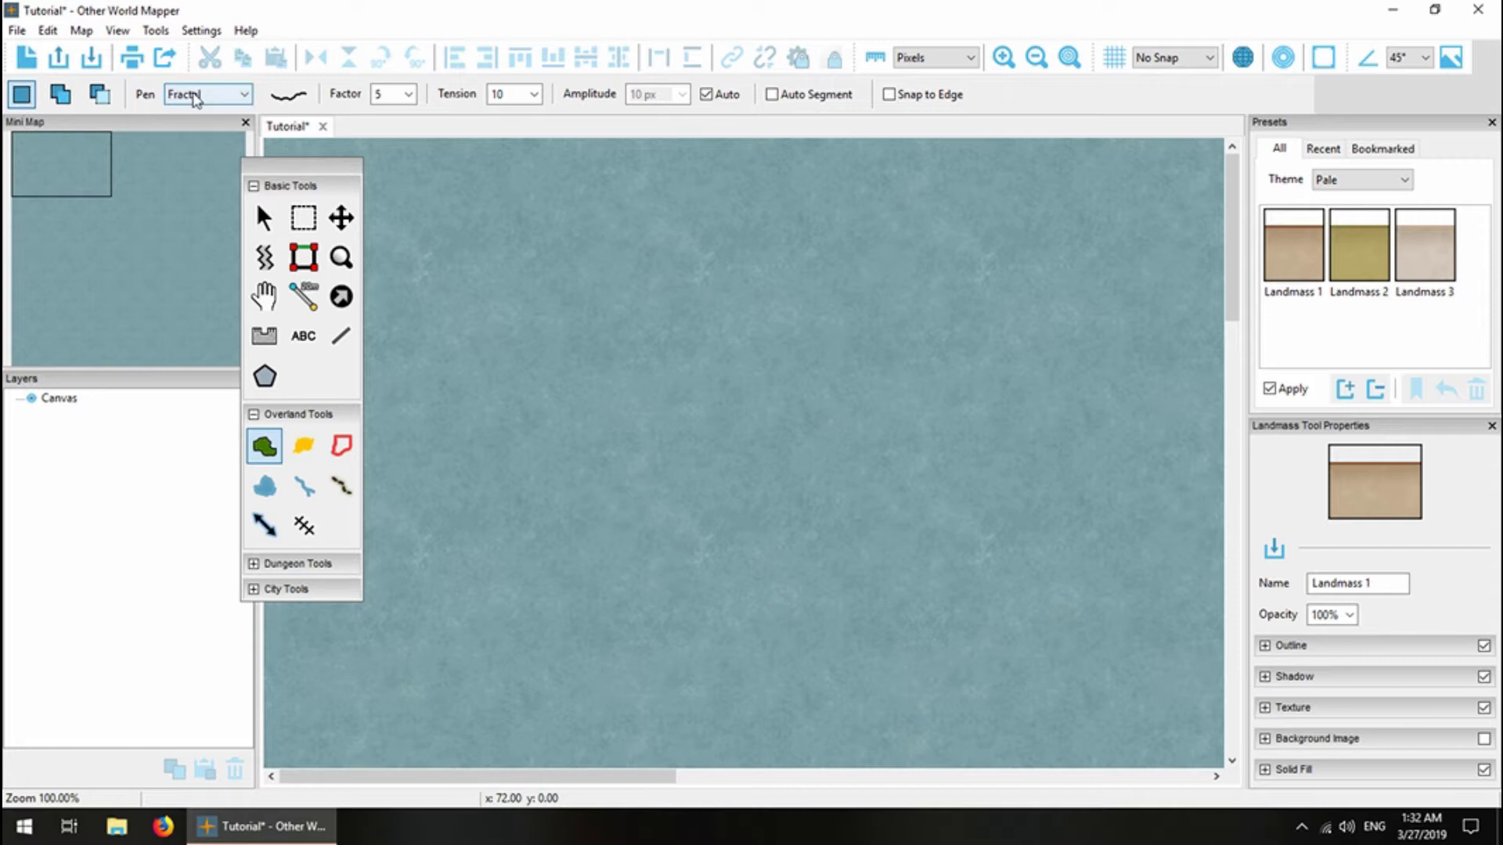
{"action": "left_click", "coordinate": [219, 96]}
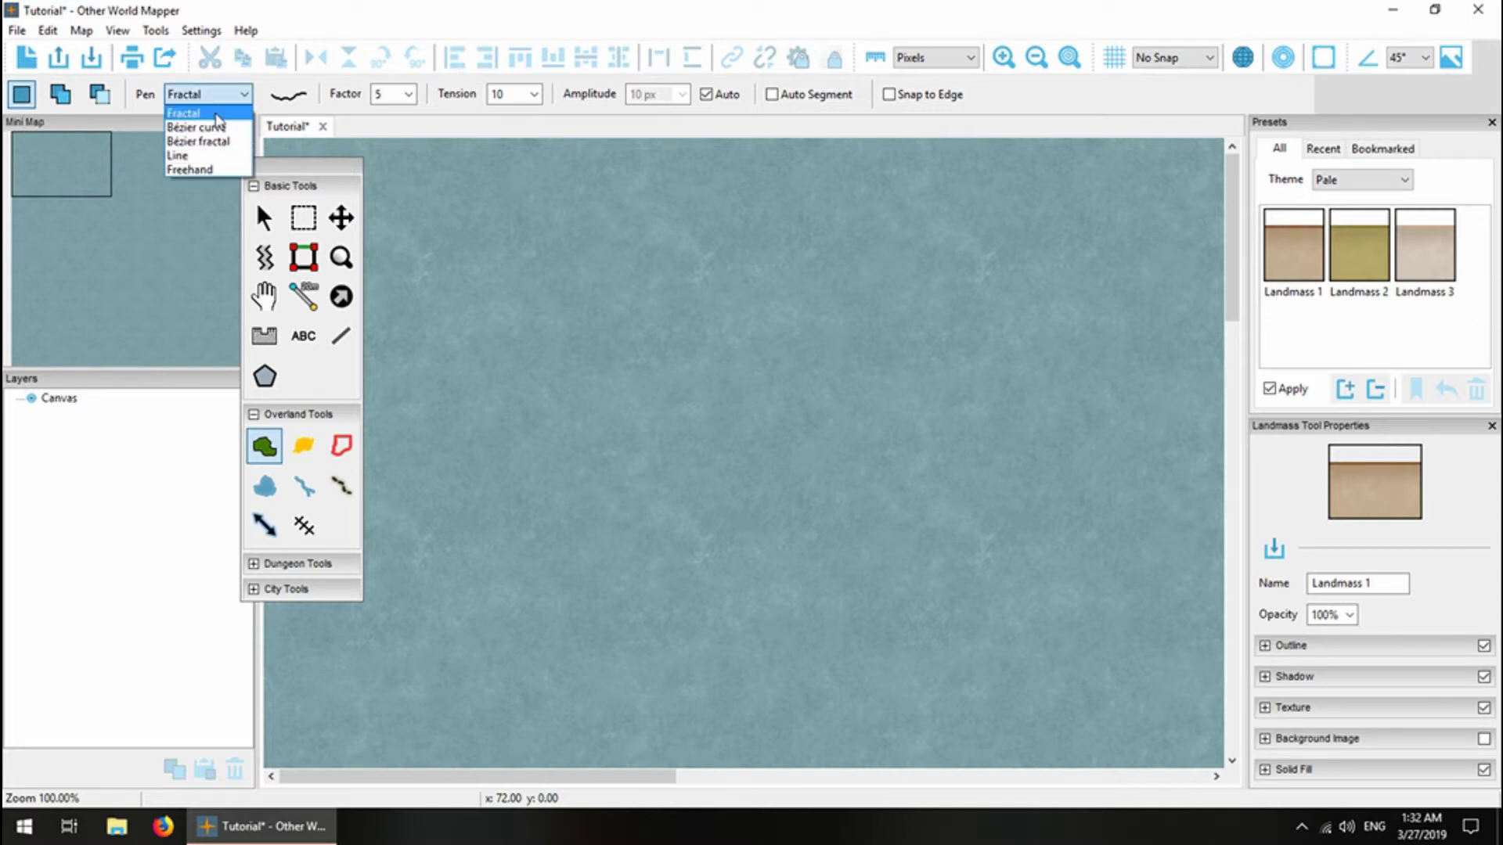
{"action": "left_click", "coordinate": [196, 108]}
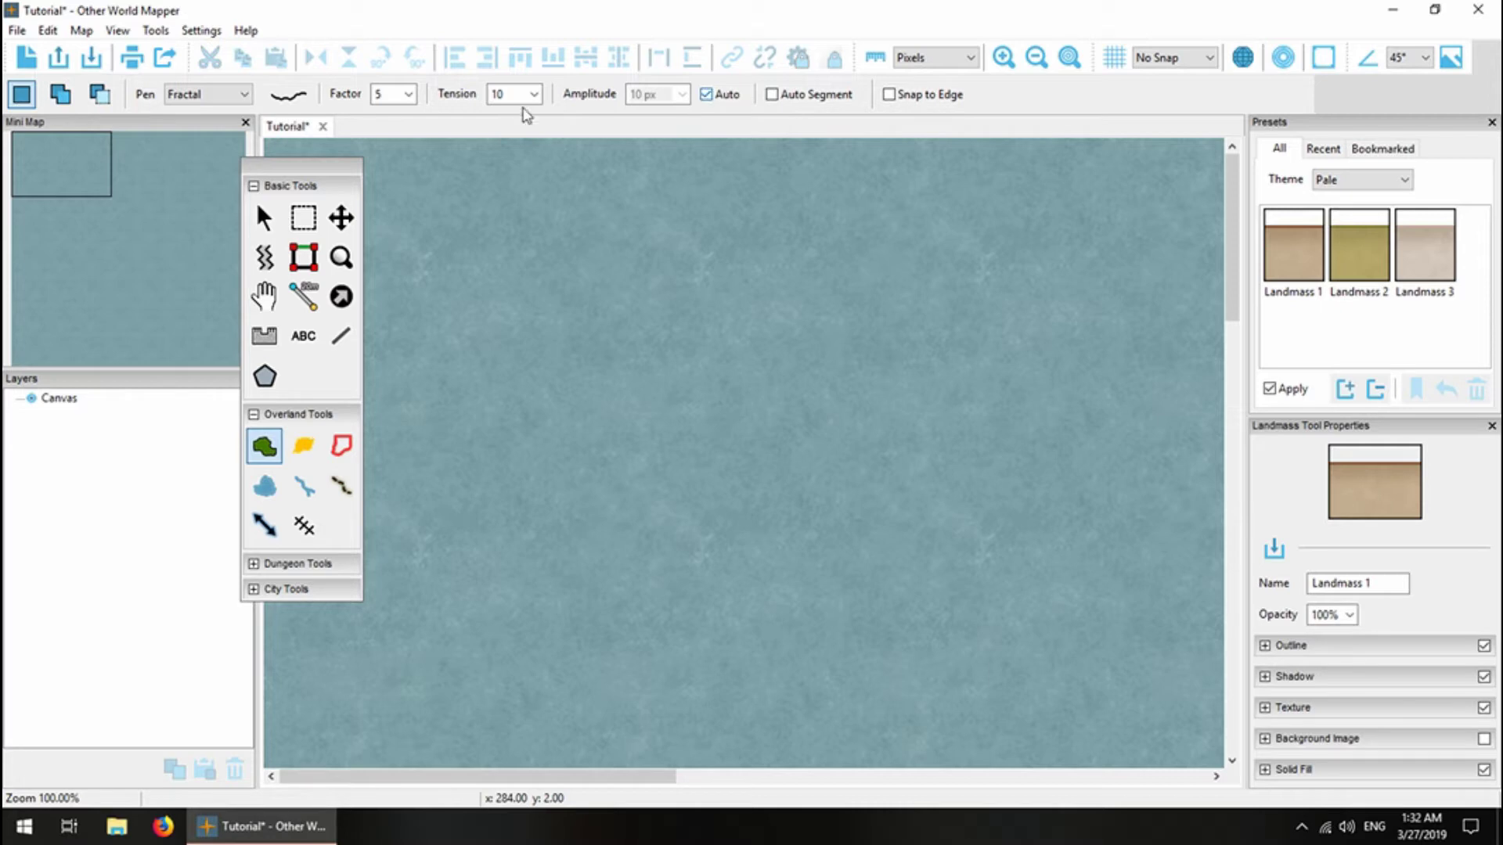
{"action": "left_click", "coordinate": [207, 95]}
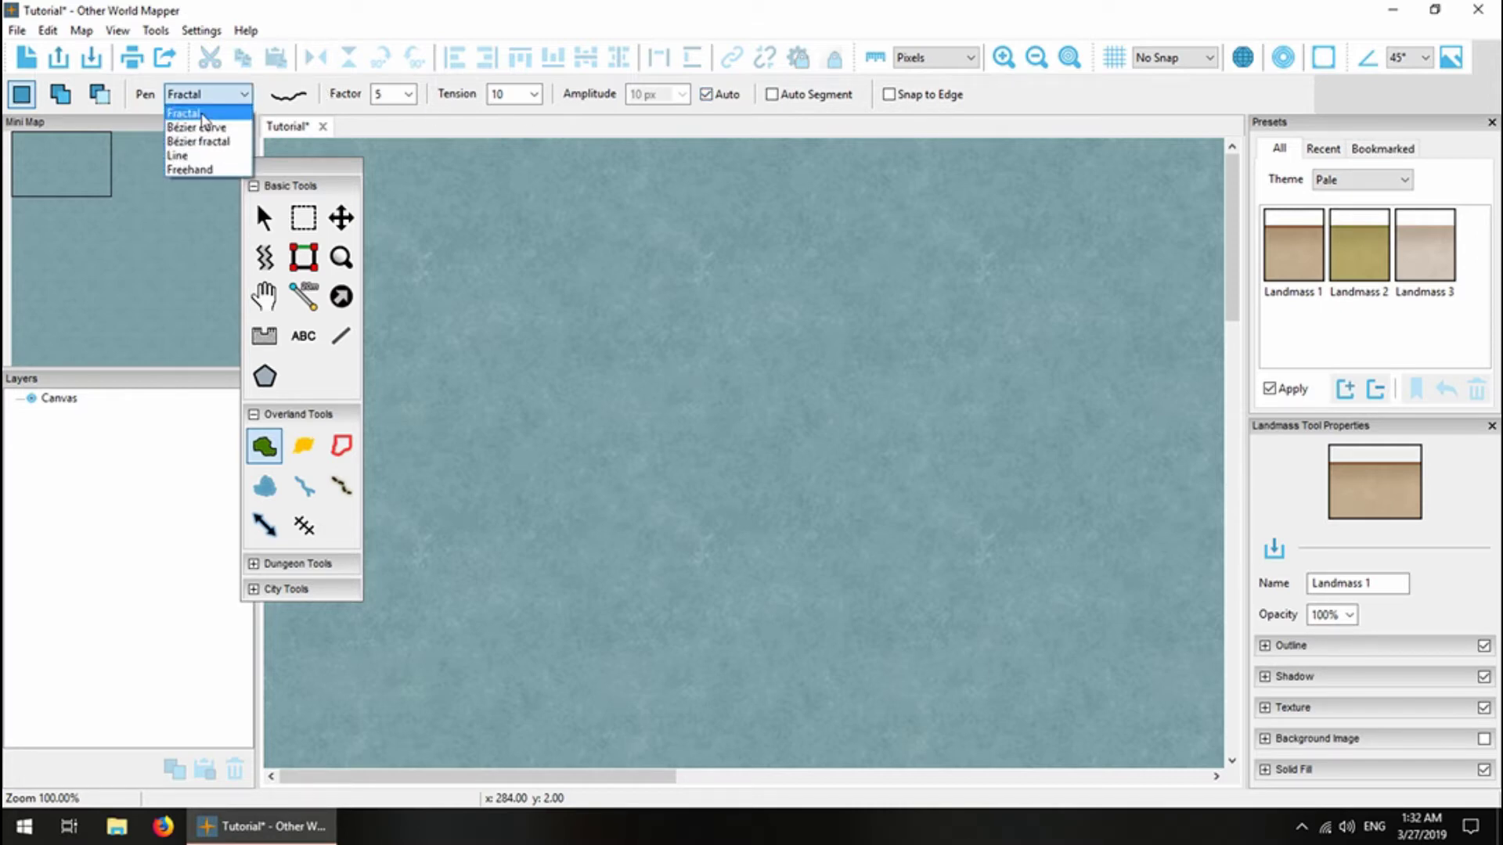
{"action": "left_click", "coordinate": [188, 114]}
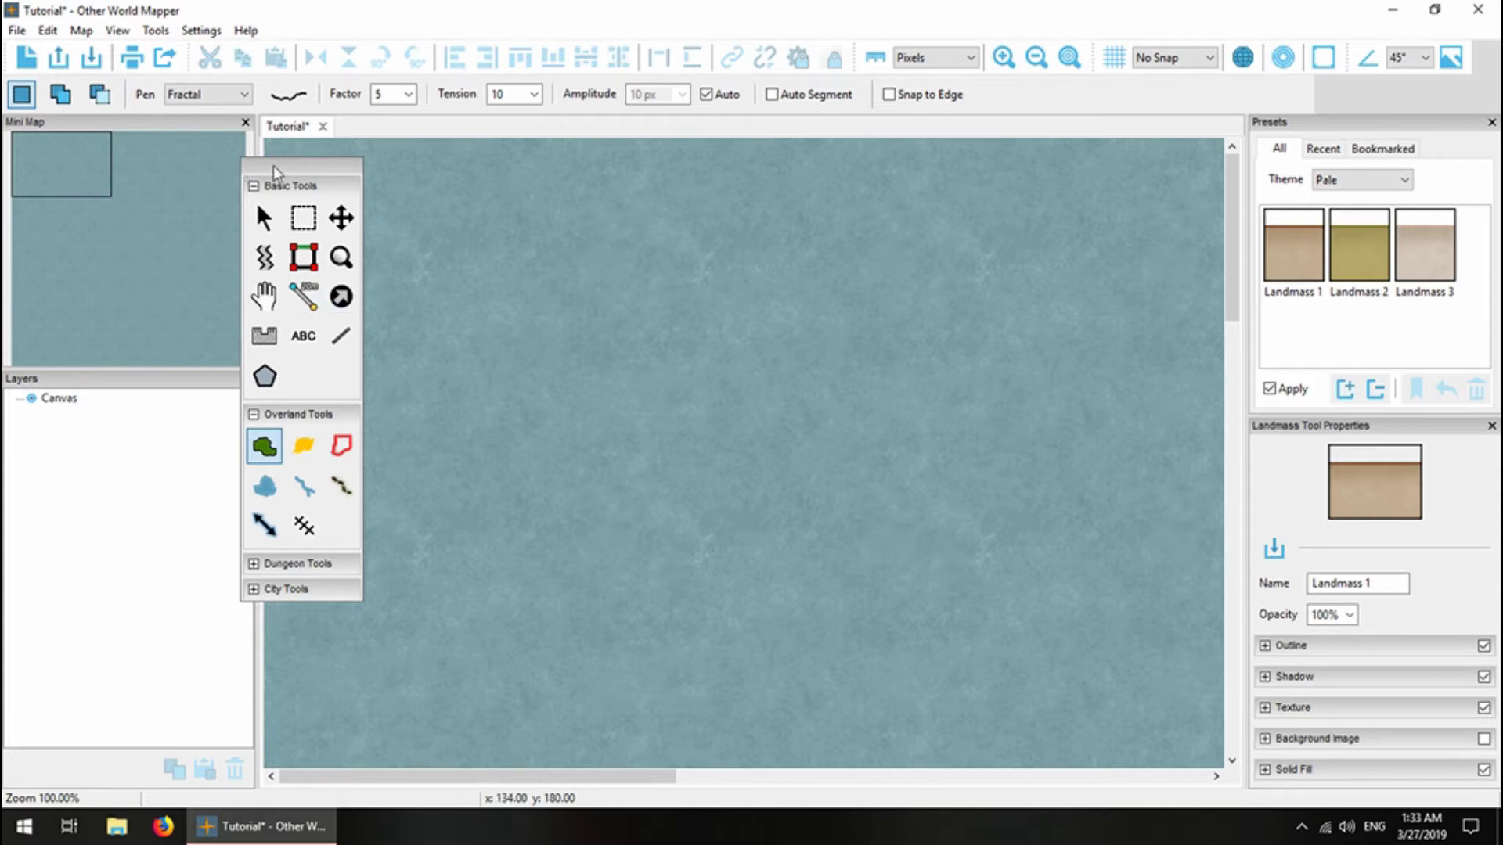
Shift the view via the Mini Map and zoom out from 100% to 50%.
{"action": "left_click_drag", "start_coordinate": [274, 166], "coordinate": [298, 166]}
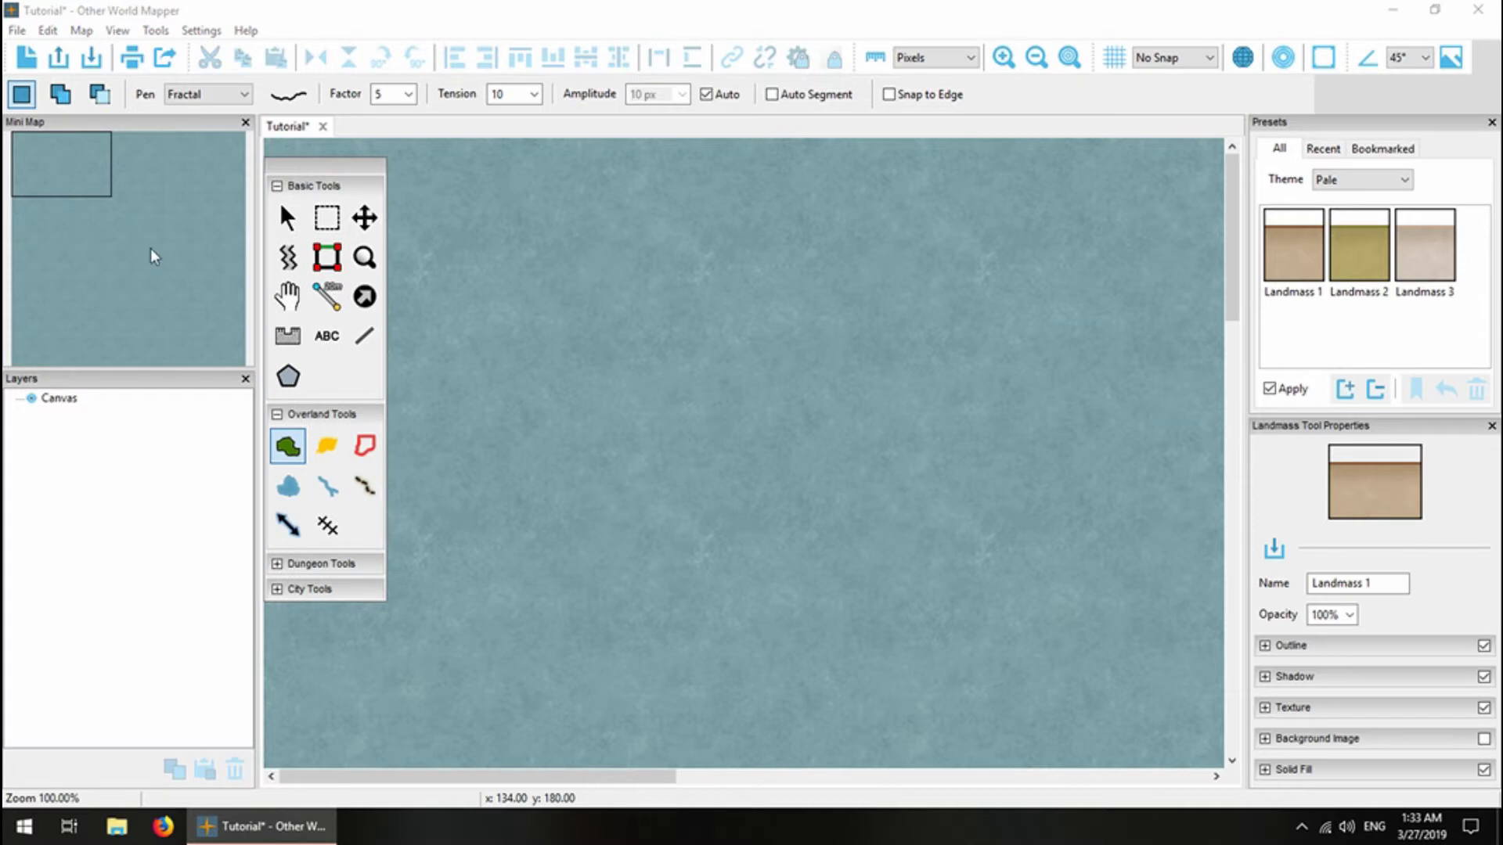
{"action": "left_click", "coordinate": [128, 246]}
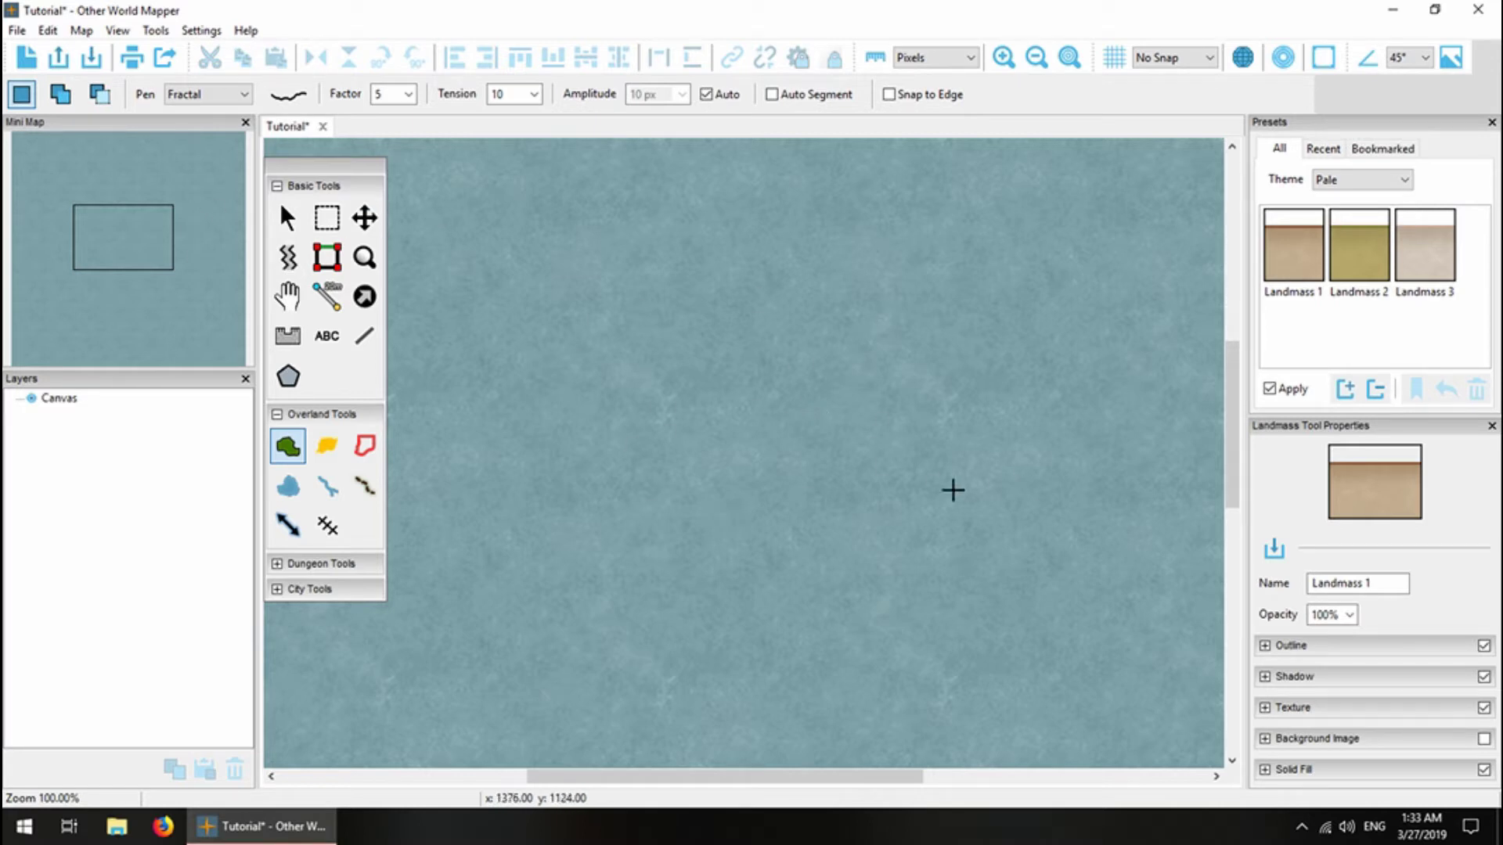
{"action": "left_click", "coordinate": [365, 258]}
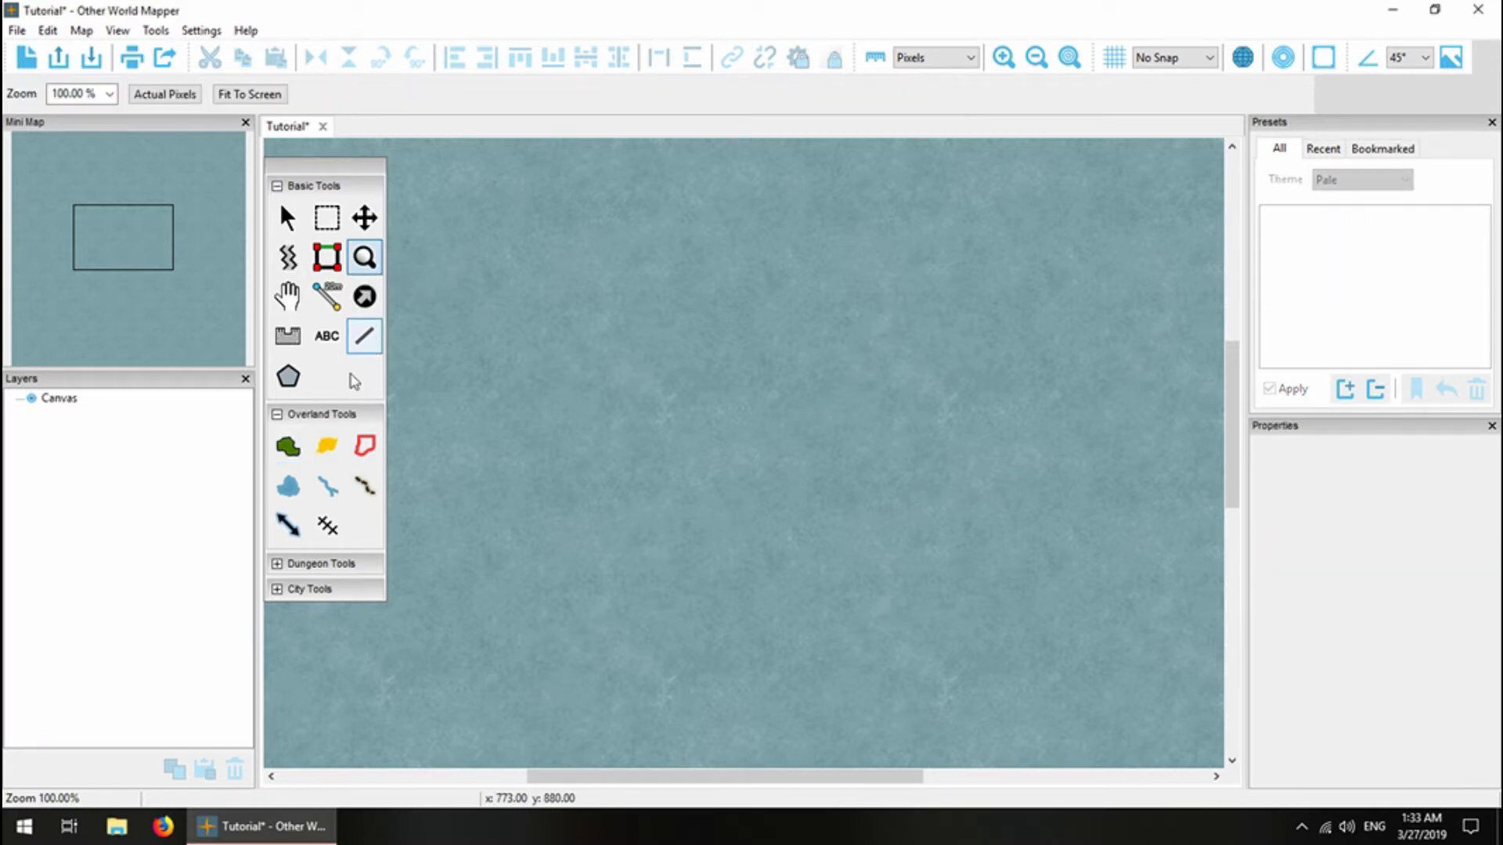
{"action": "right_click", "coordinate": [726, 439]}
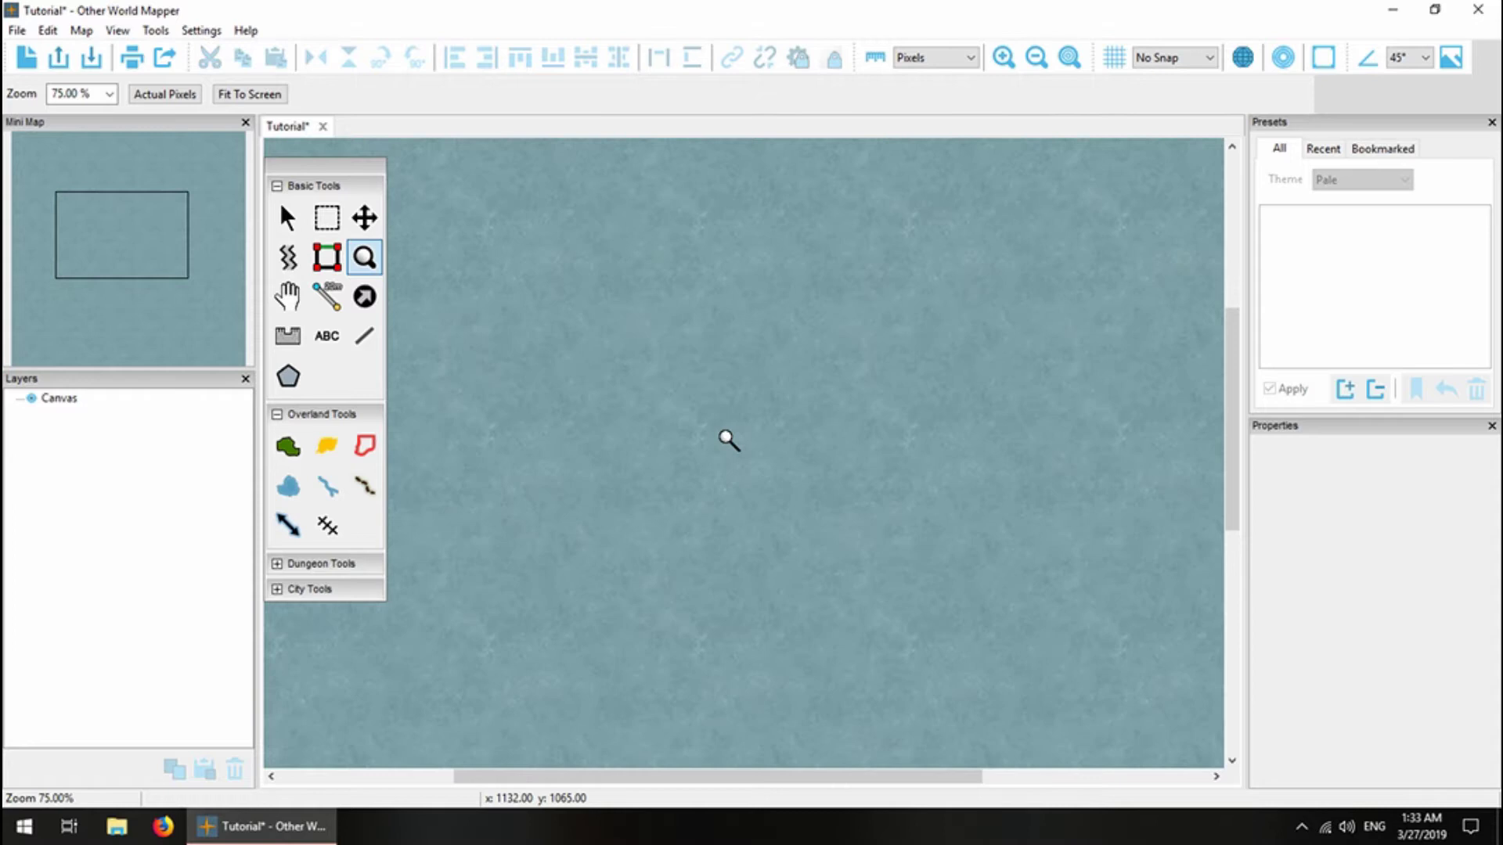
{"action": "right_click", "coordinate": [727, 438]}
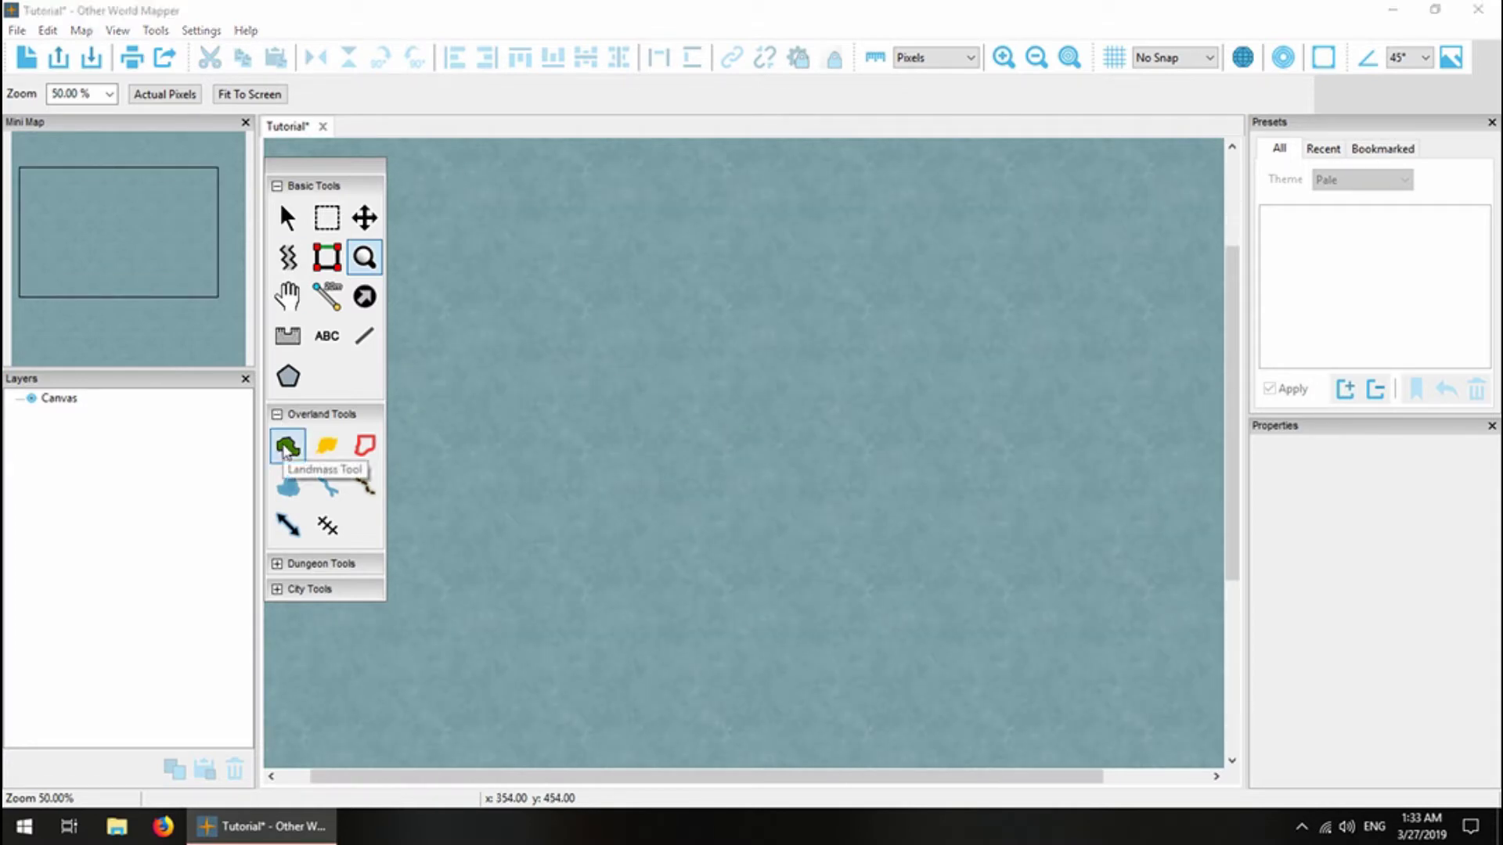
Begin the island's fractal coastline with the Landmass tool, placing points across the top and down the left.
{"action": "left_click", "coordinate": [286, 446]}
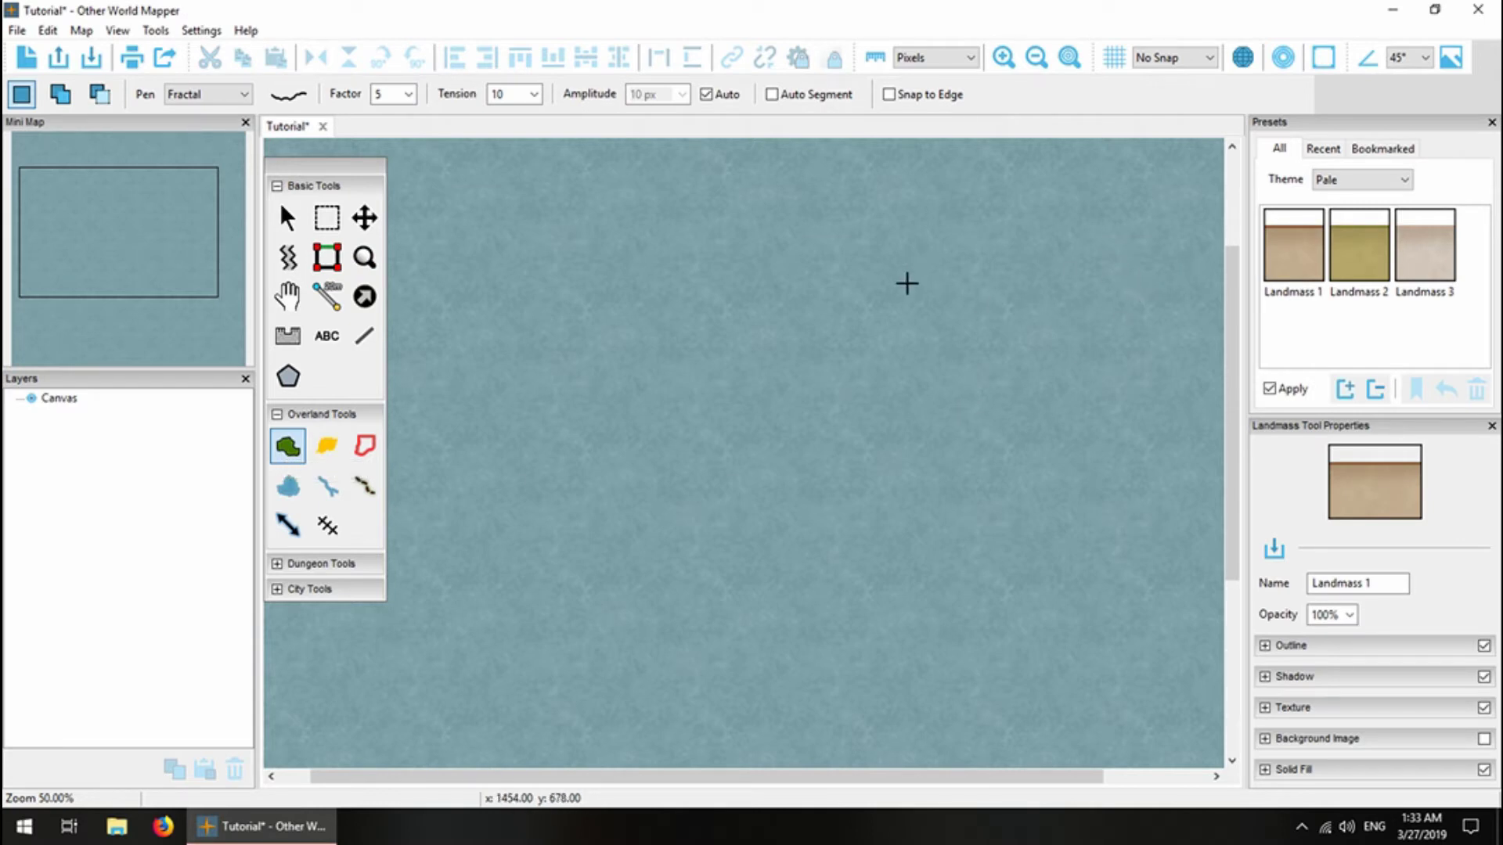
{"action": "scroll", "coordinate": [905, 282], "scroll_direction": "up", "scroll_amount": 1}
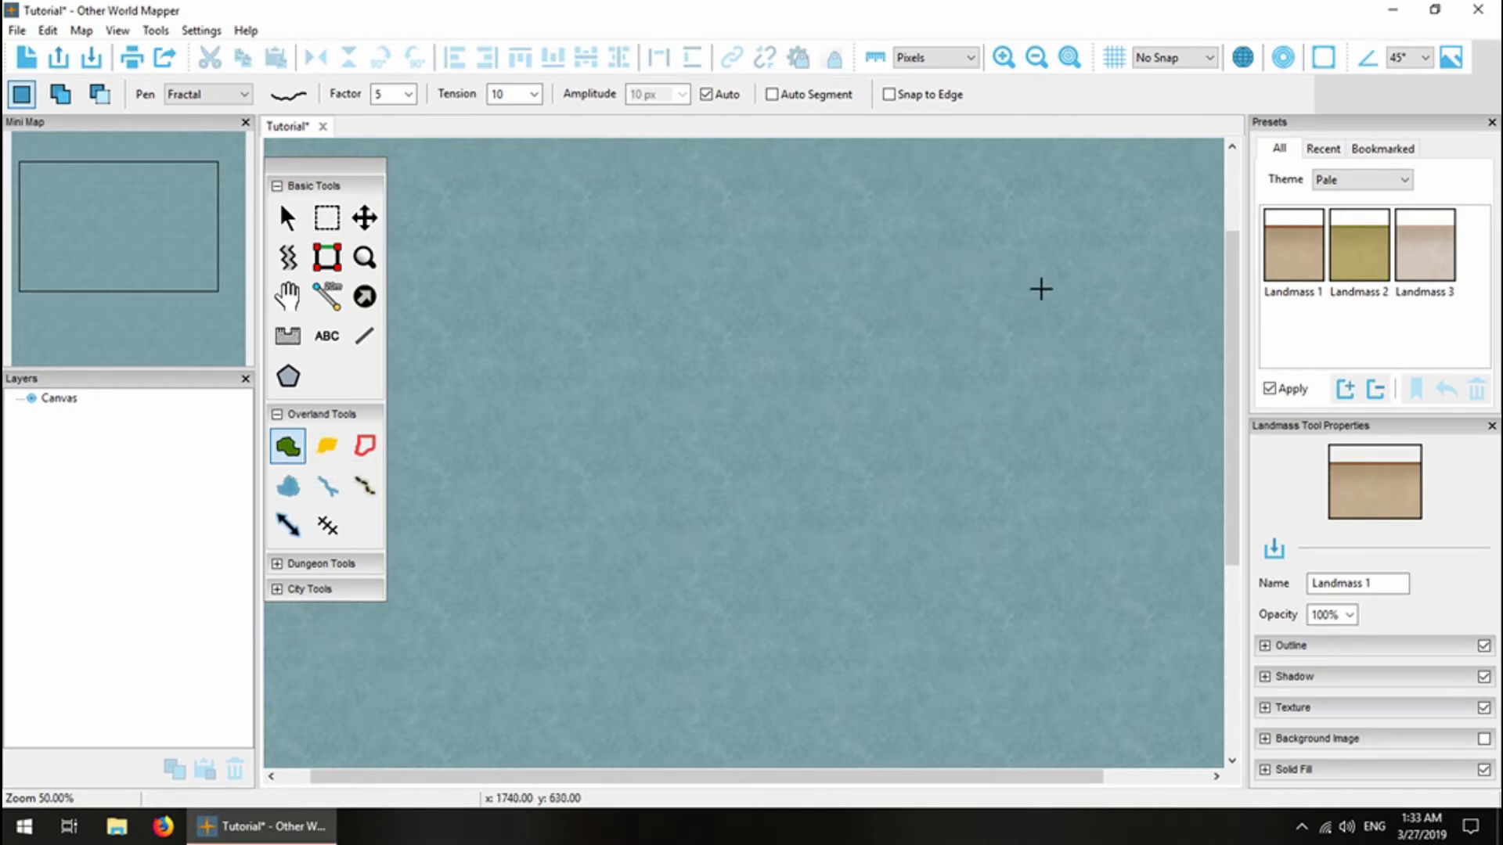
{"action": "left_click", "coordinate": [800, 221]}
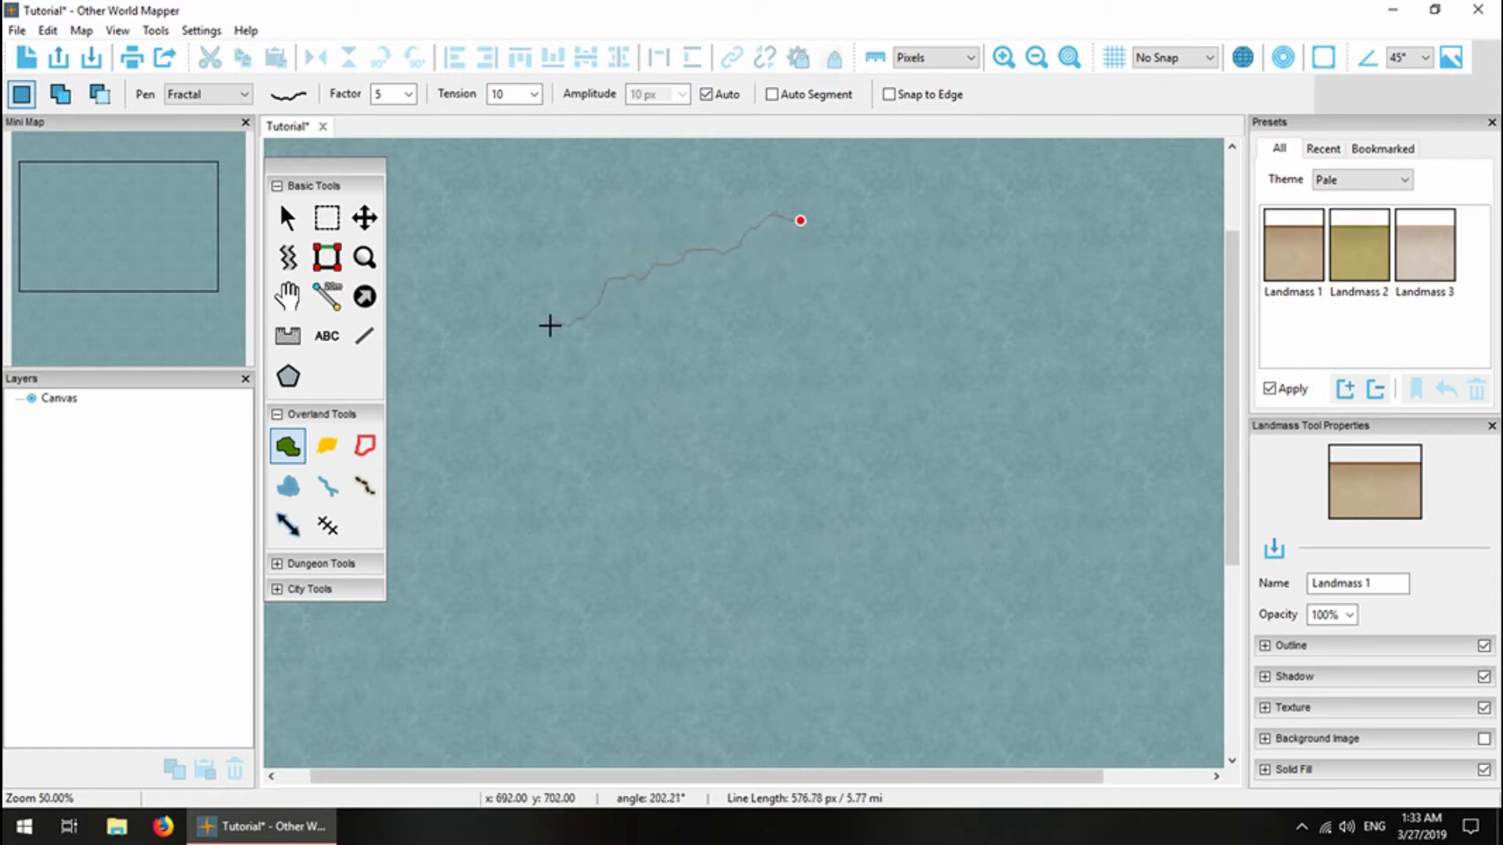
{"action": "left_click", "coordinate": [539, 232]}
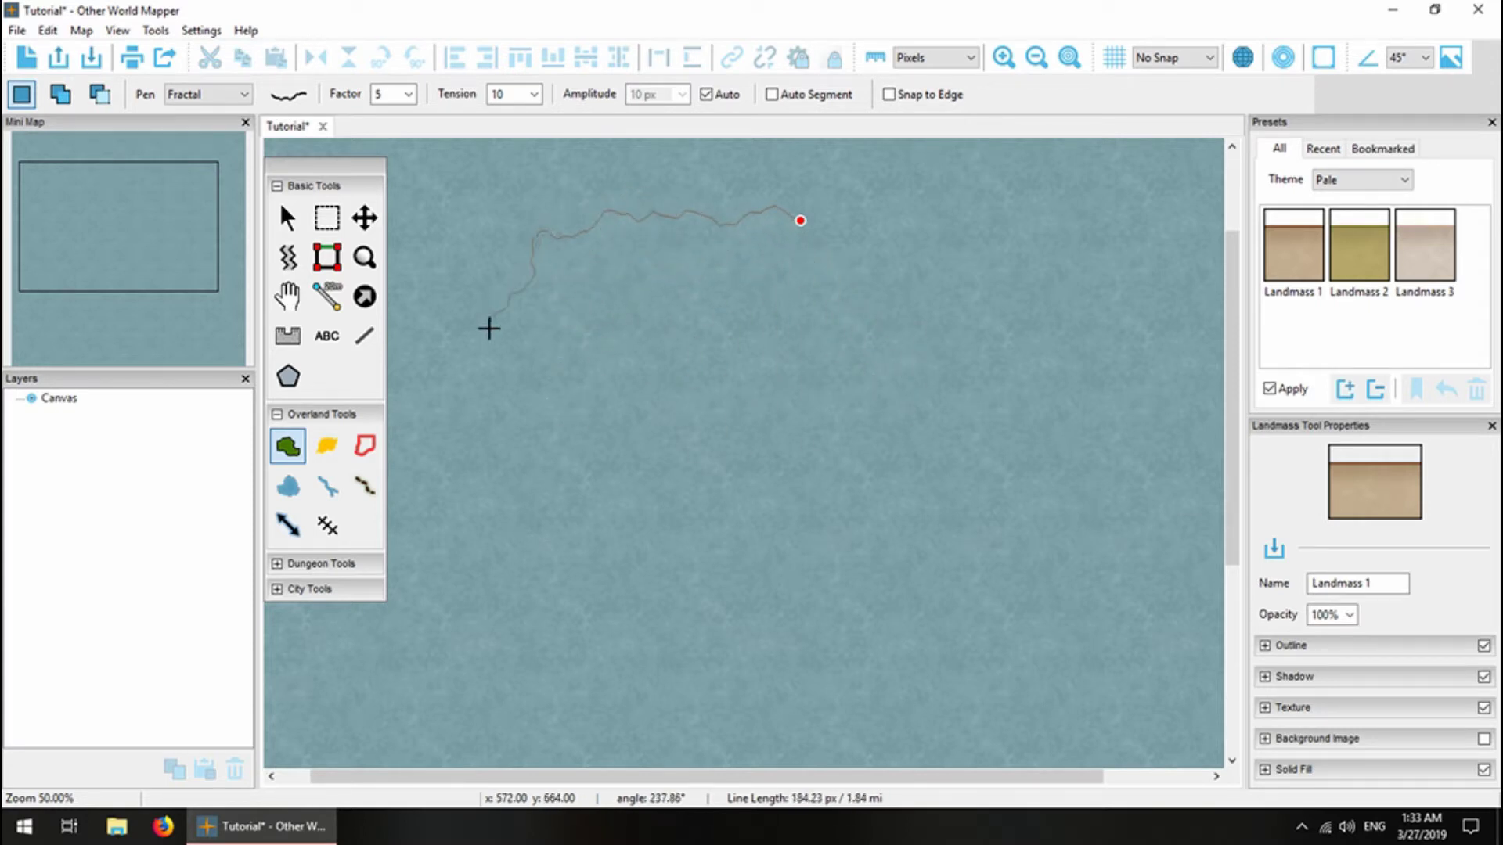
{"action": "left_click", "coordinate": [506, 371]}
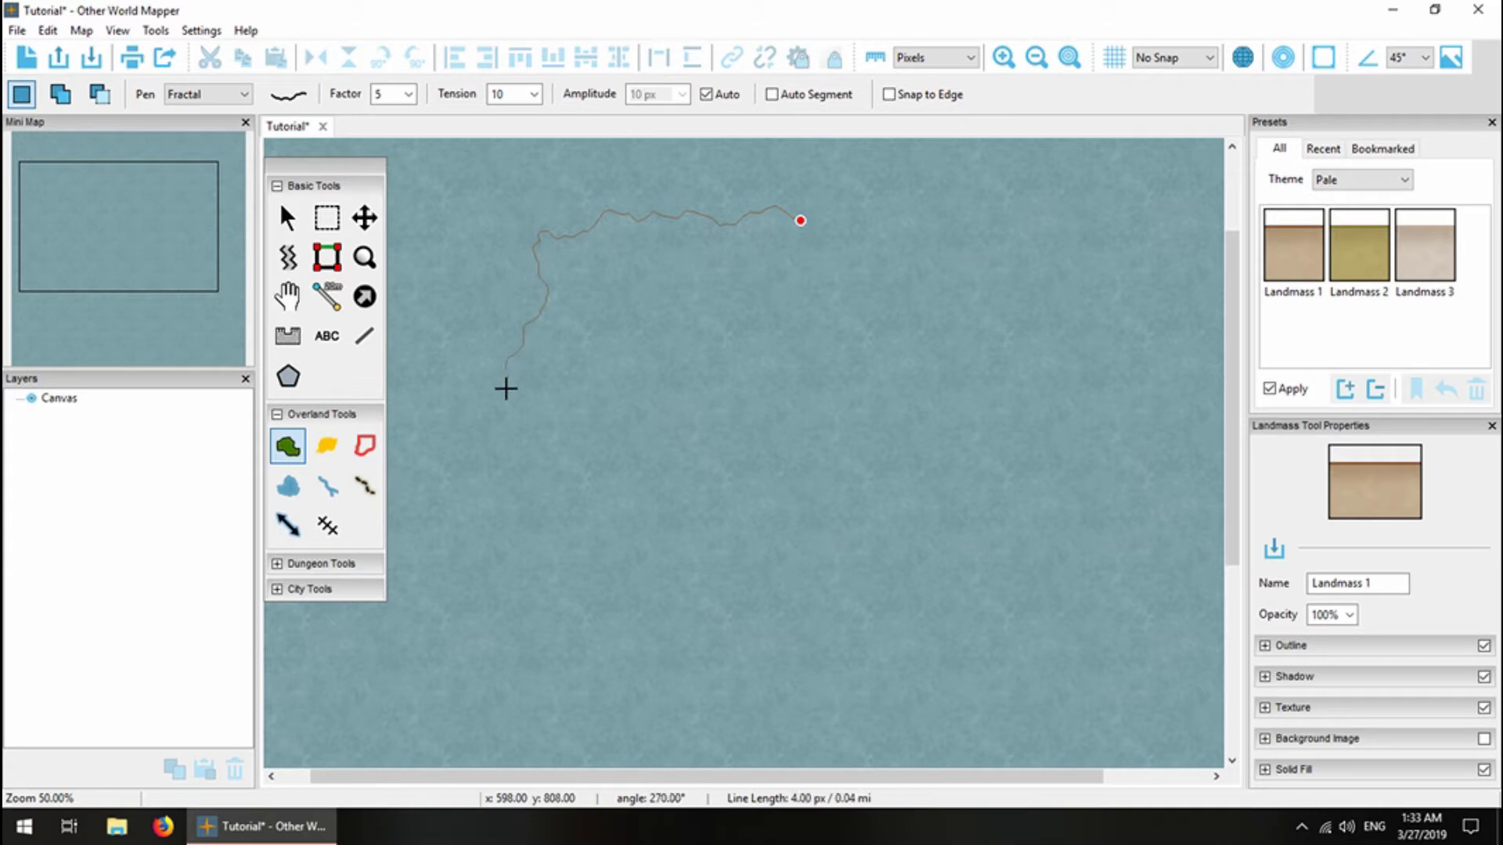
{"action": "left_click", "coordinate": [624, 561]}
{"action": "scroll", "coordinate": [711, 587], "scroll_direction": "down", "scroll_amount": 3}
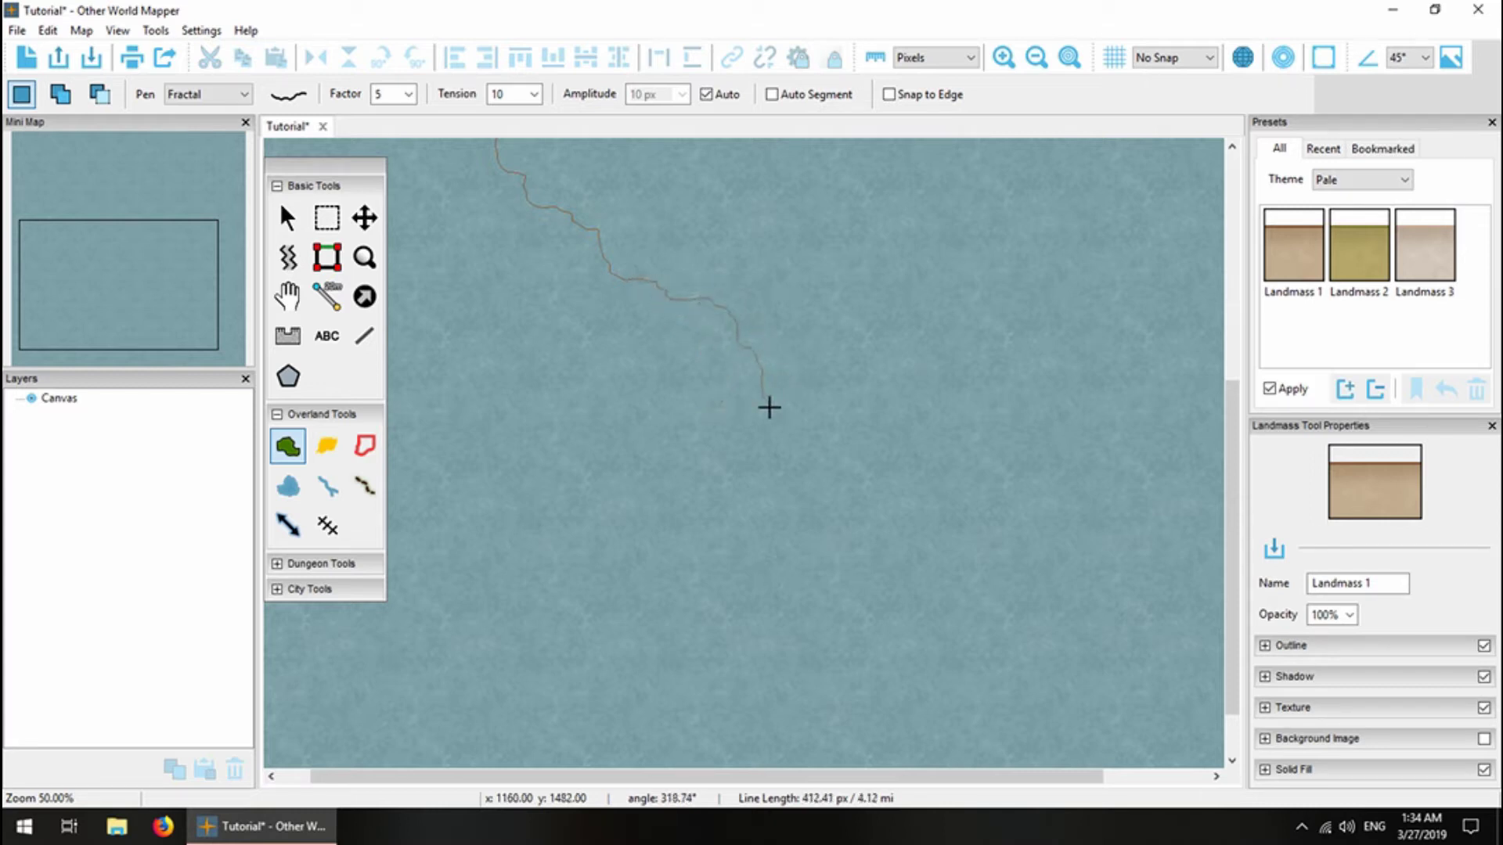
Continue the coastline along the bottom and right side, then close and fill the island.
{"action": "left_click", "coordinate": [769, 407]}
{"action": "scroll", "coordinate": [836, 558], "scroll_direction": "down", "scroll_amount": 1}
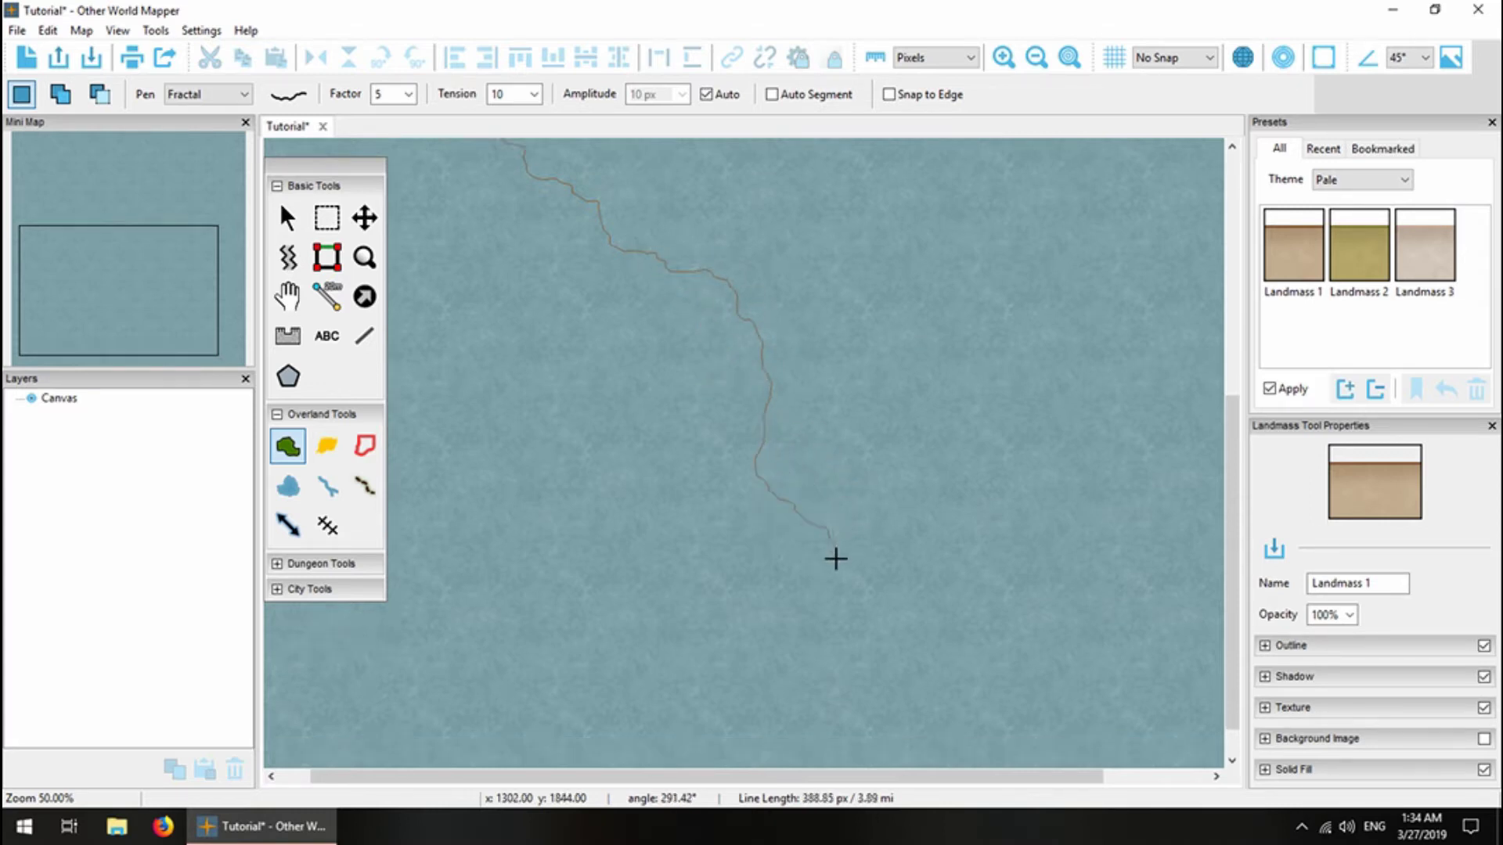
{"action": "scroll", "coordinate": [836, 558], "scroll_direction": "down", "scroll_amount": 1}
{"action": "left_click", "coordinate": [795, 573]}
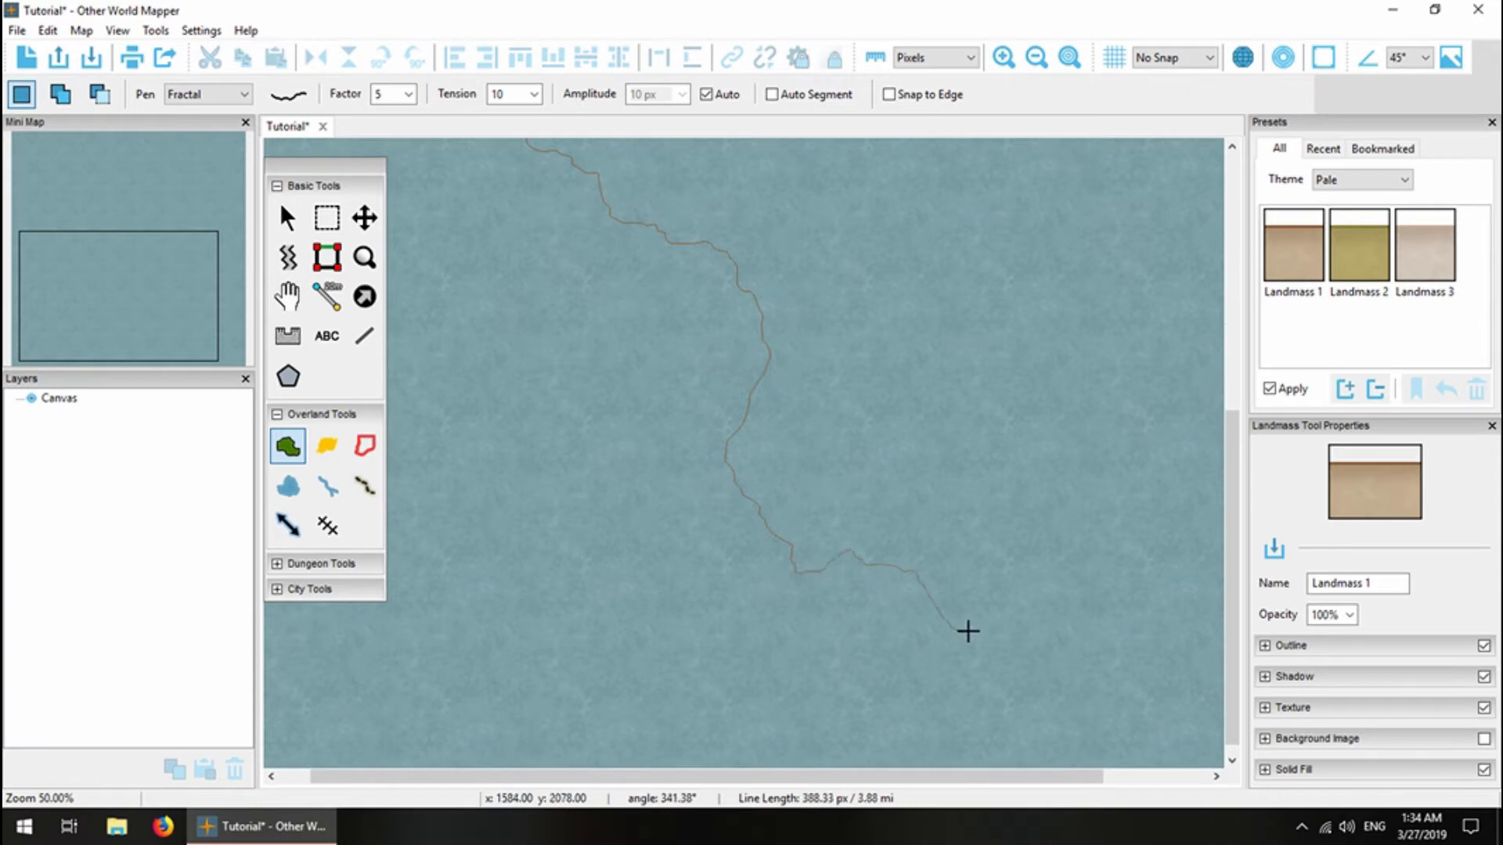
{"action": "left_click", "coordinate": [1041, 601]}
{"action": "scroll", "coordinate": [1088, 654], "scroll_direction": "up", "scroll_amount": 6}
{"action": "left_click", "coordinate": [1088, 654]}
{"action": "scroll", "coordinate": [1103, 594], "scroll_direction": "right", "scroll_amount": 1}
{"action": "left_click", "coordinate": [1186, 354]}
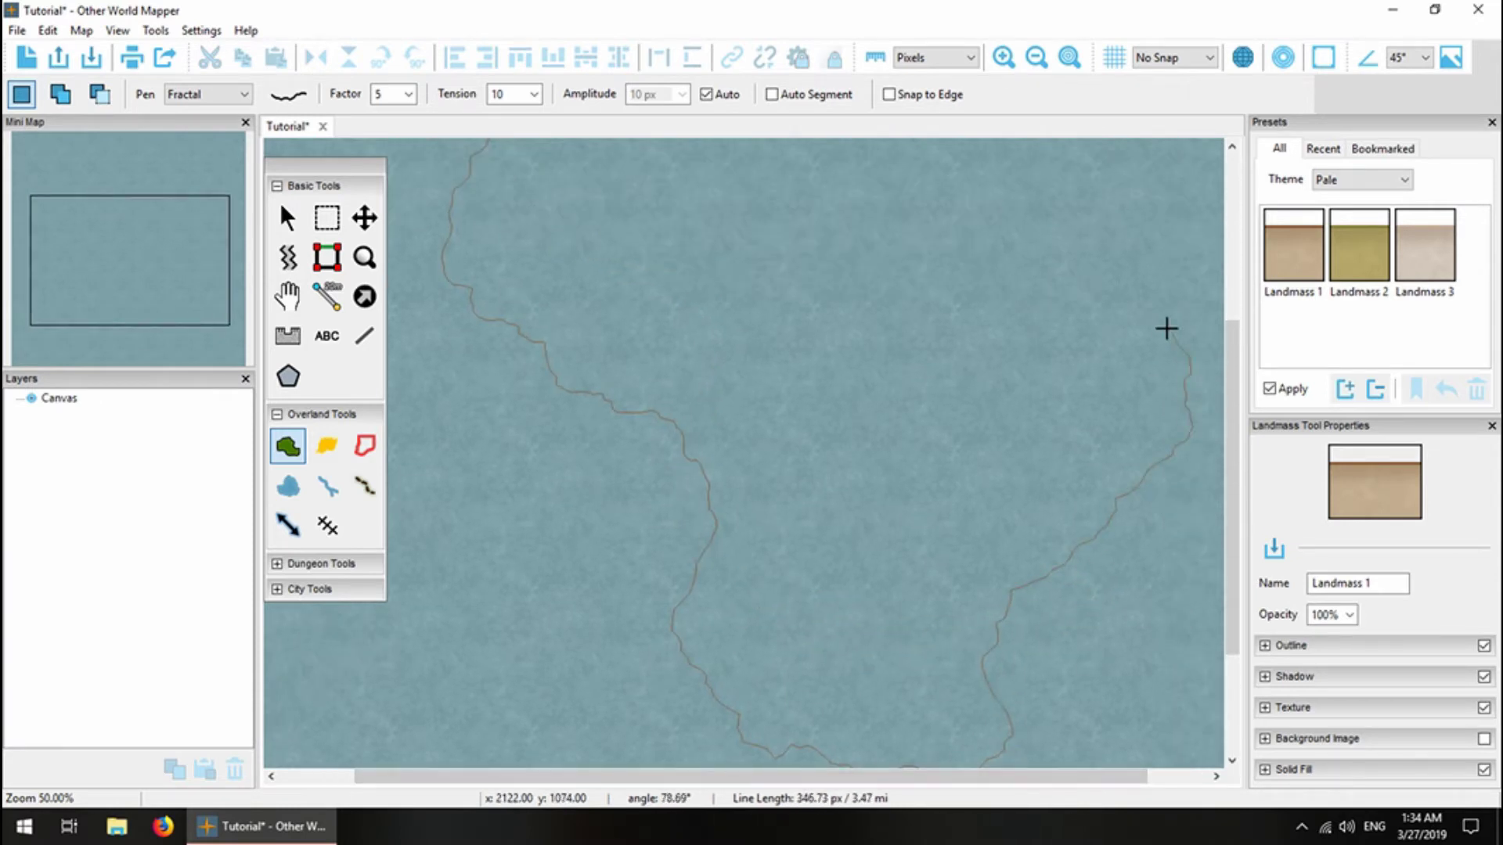
{"action": "scroll", "coordinate": [1162, 321], "scroll_direction": "up", "scroll_amount": 3}
{"action": "left_click", "coordinate": [1119, 307]}
{"action": "scroll", "coordinate": [1096, 305], "scroll_direction": "up", "scroll_amount": 3}
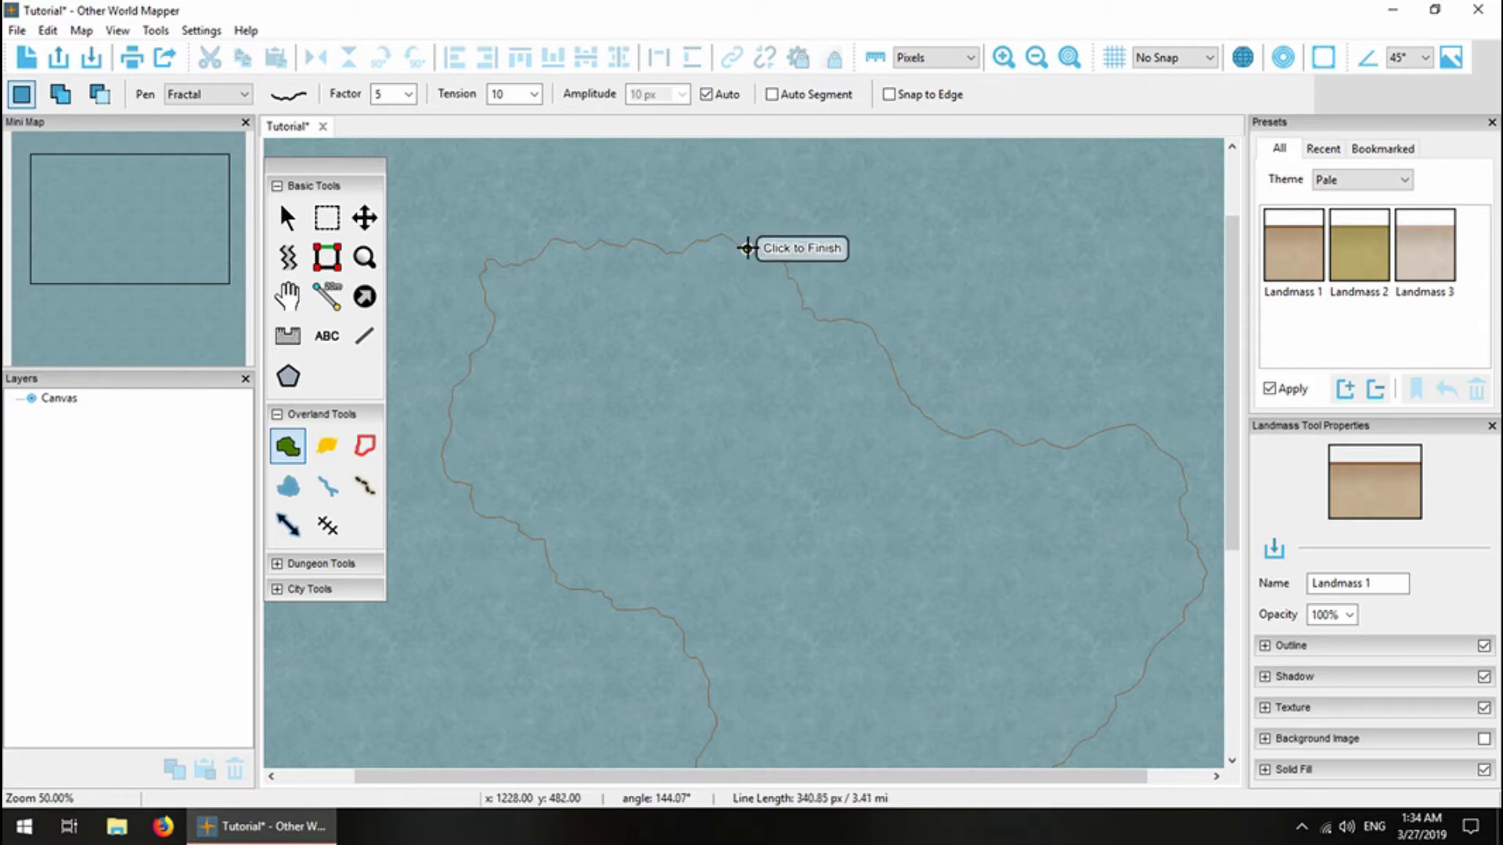
{"action": "double_click", "coordinate": [765, 311]}
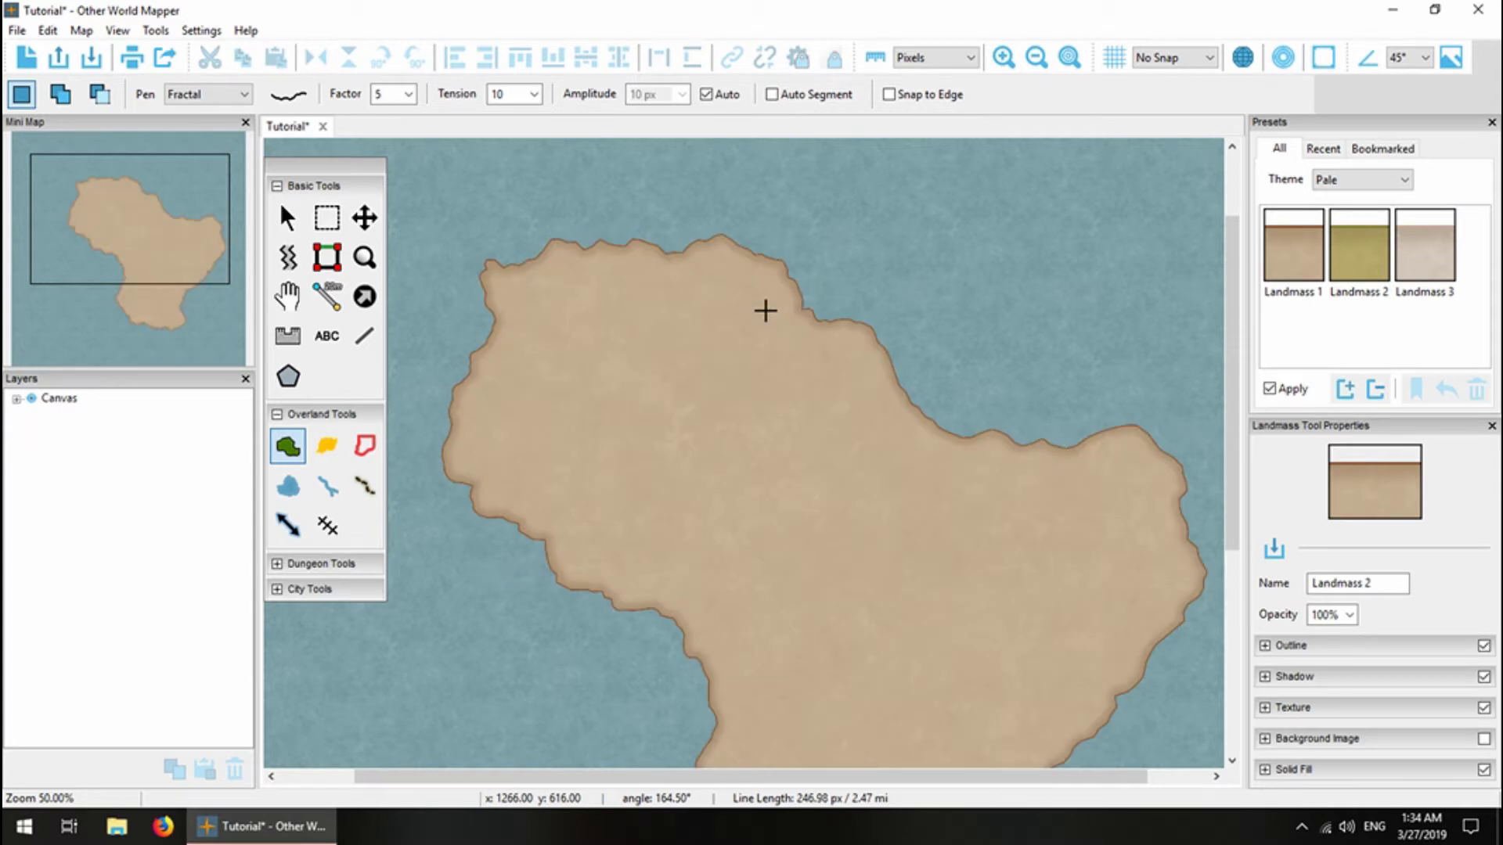
Zoom the map view in to 100%.
{"action": "left_click", "coordinate": [365, 258]}
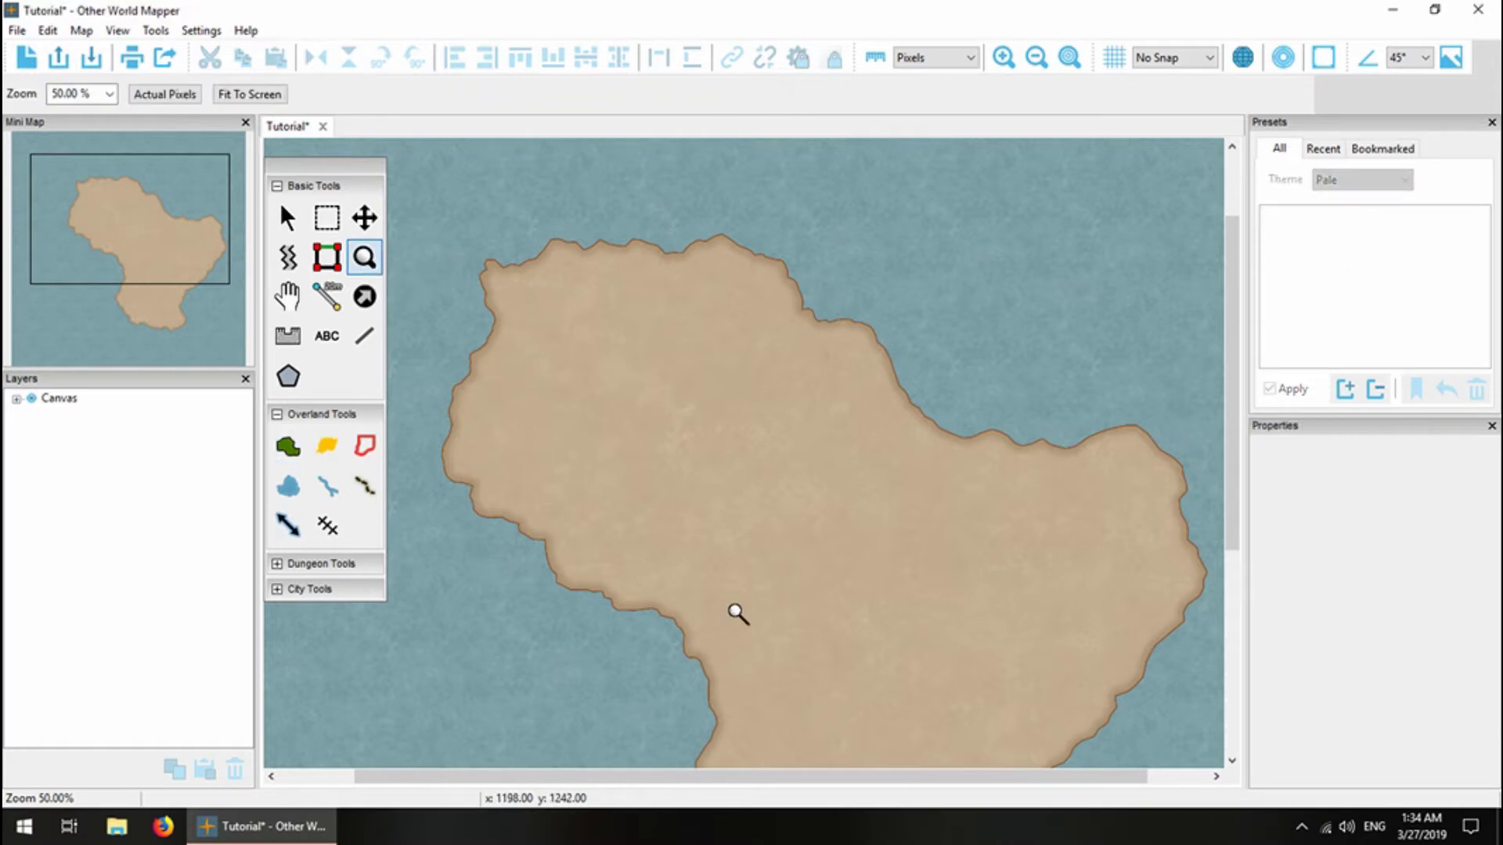
{"action": "left_click", "coordinate": [772, 614]}
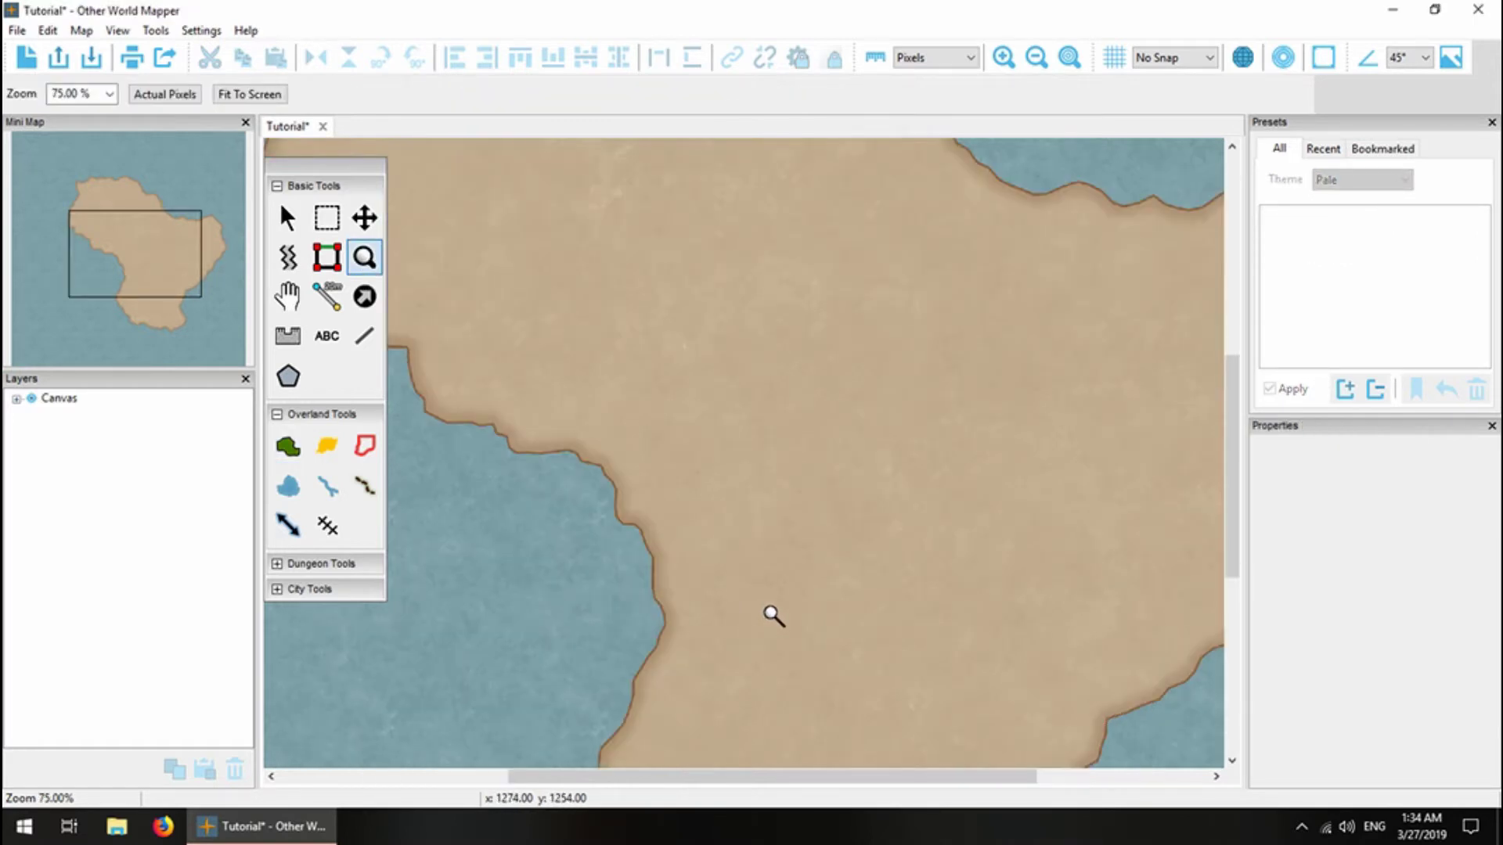
{"action": "left_click", "coordinate": [795, 569]}
{"action": "scroll", "coordinate": [799, 570], "scroll_direction": "up", "scroll_amount": 8}
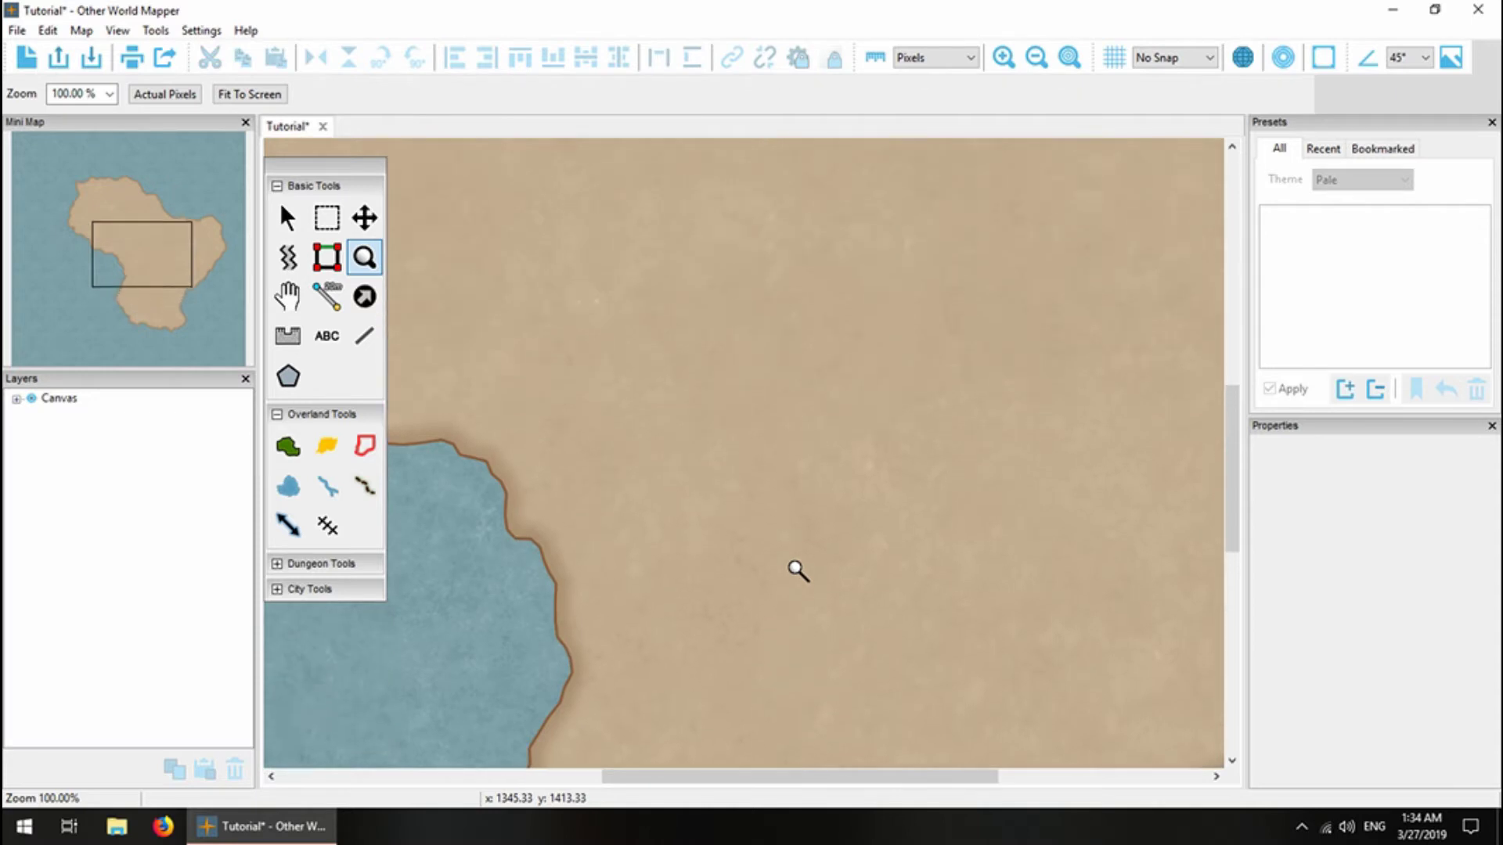
{"action": "scroll", "coordinate": [798, 569], "scroll_direction": "down", "scroll_amount": 8}
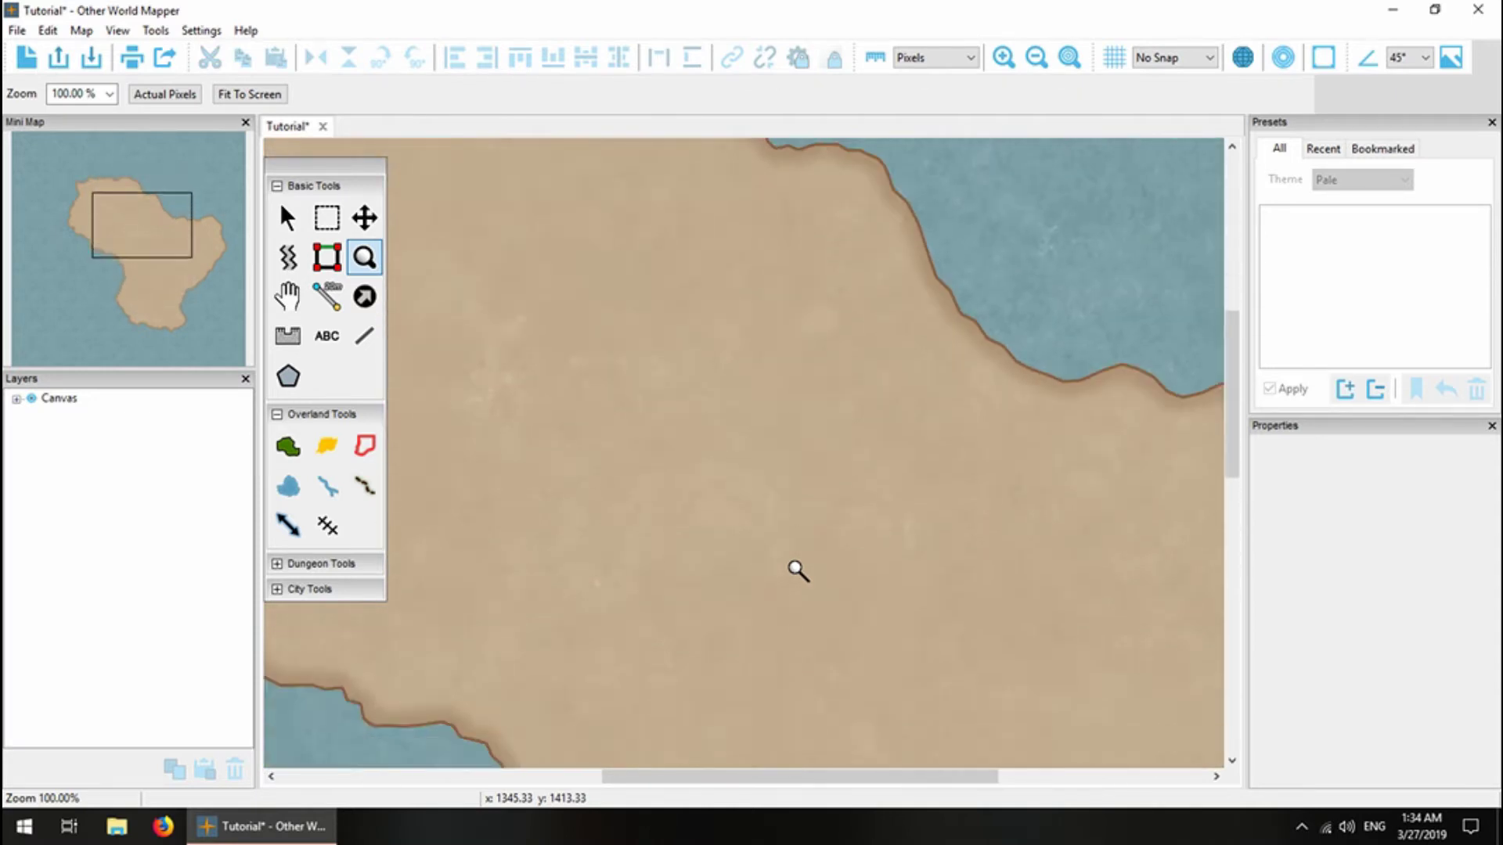
Shift the island about 100 px left, stretch it taller, and rotate it 9.63°.
{"action": "left_click", "coordinate": [364, 219]}
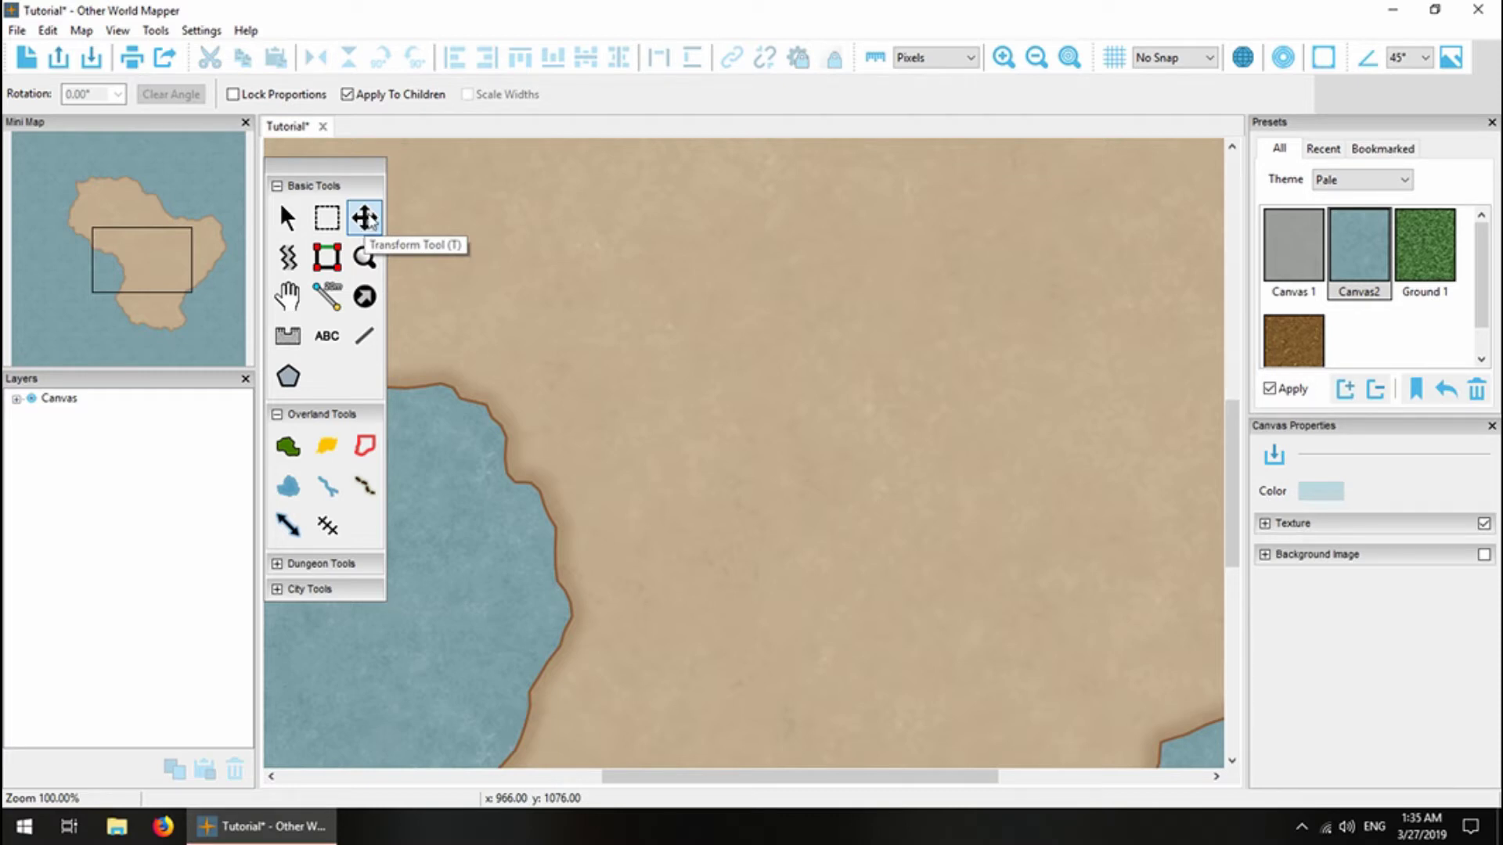
{"action": "left_click", "coordinate": [810, 308]}
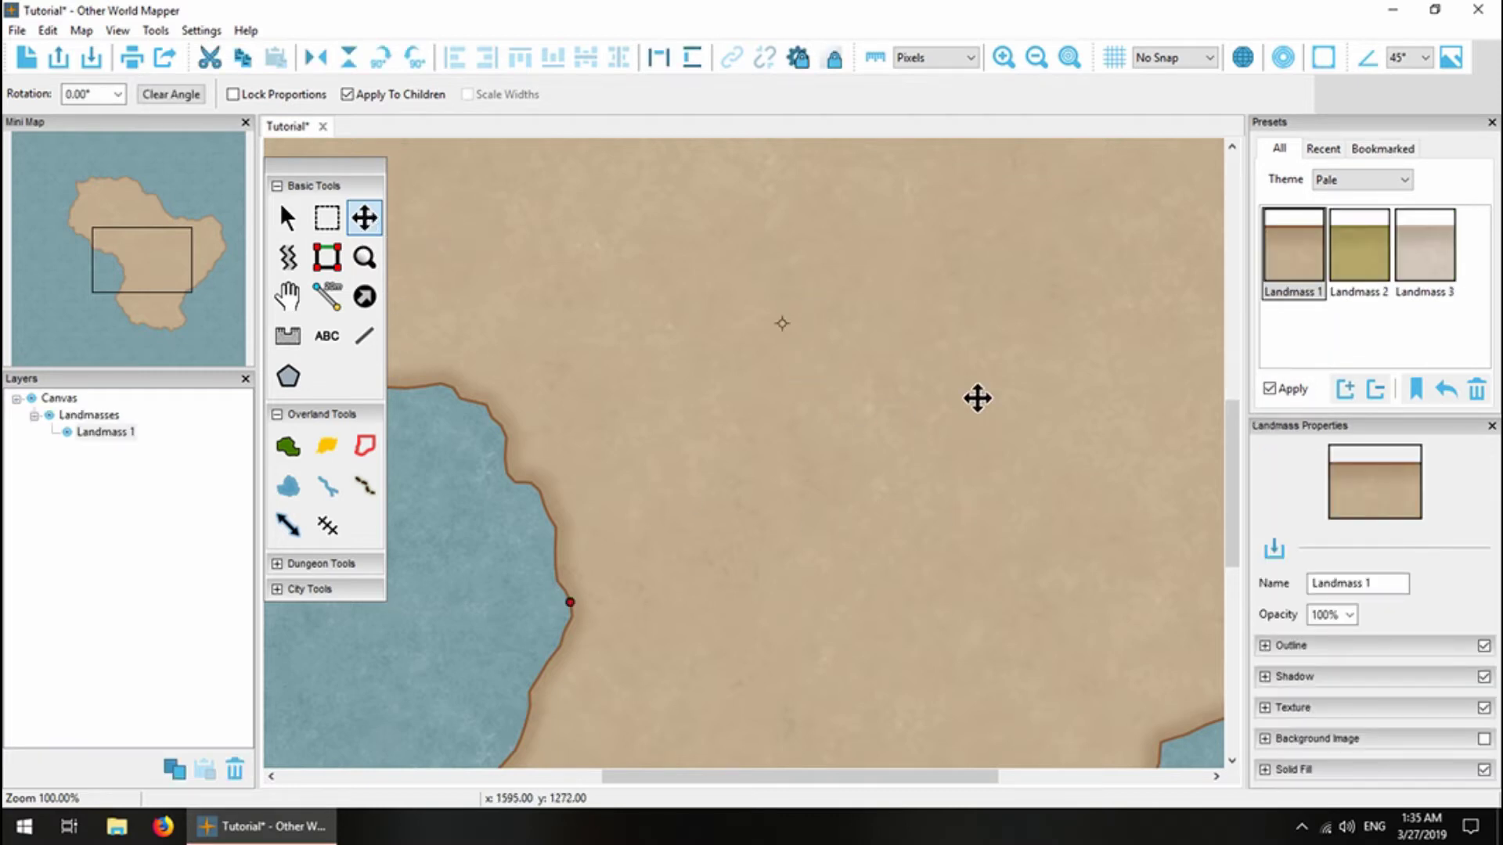
{"action": "left_click_drag", "start_coordinate": [978, 386], "coordinate": [842, 377]}
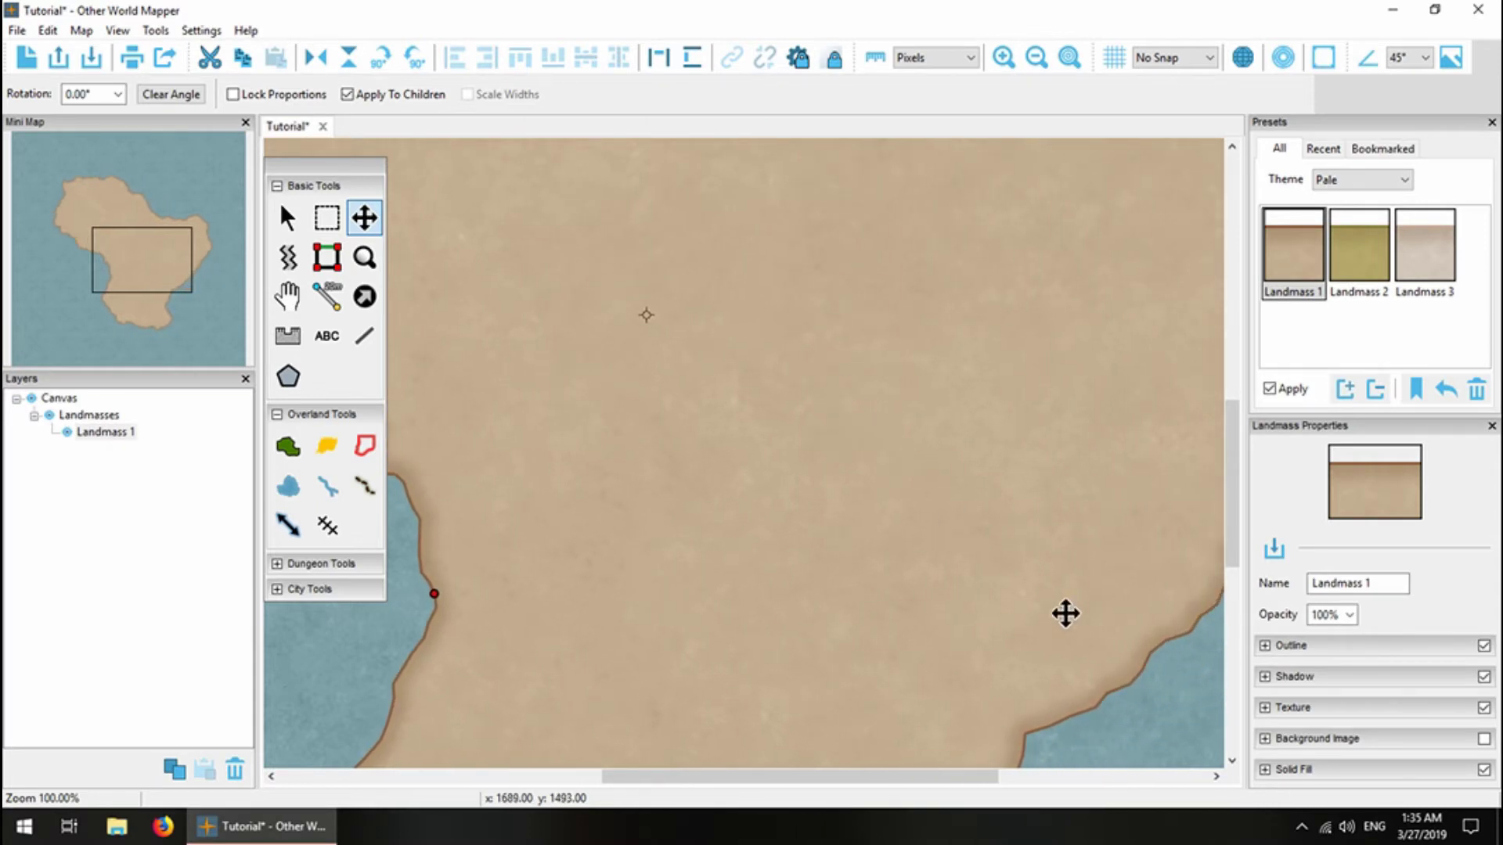
{"action": "scroll", "coordinate": [1064, 614], "scroll_direction": "down", "scroll_amount": 5}
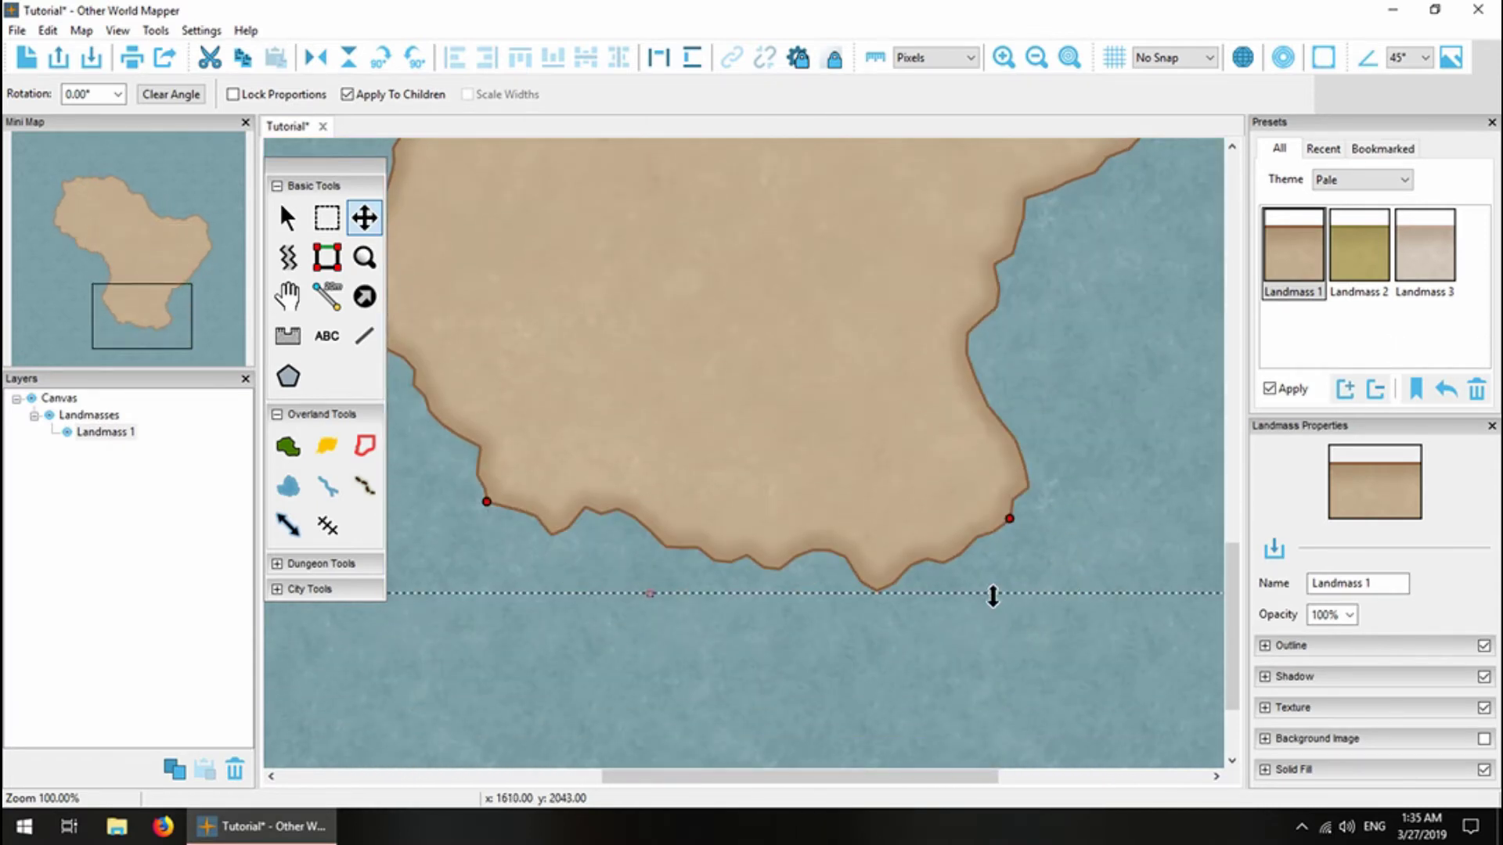
{"action": "left_click_drag", "start_coordinate": [993, 597], "coordinate": [984, 648]}
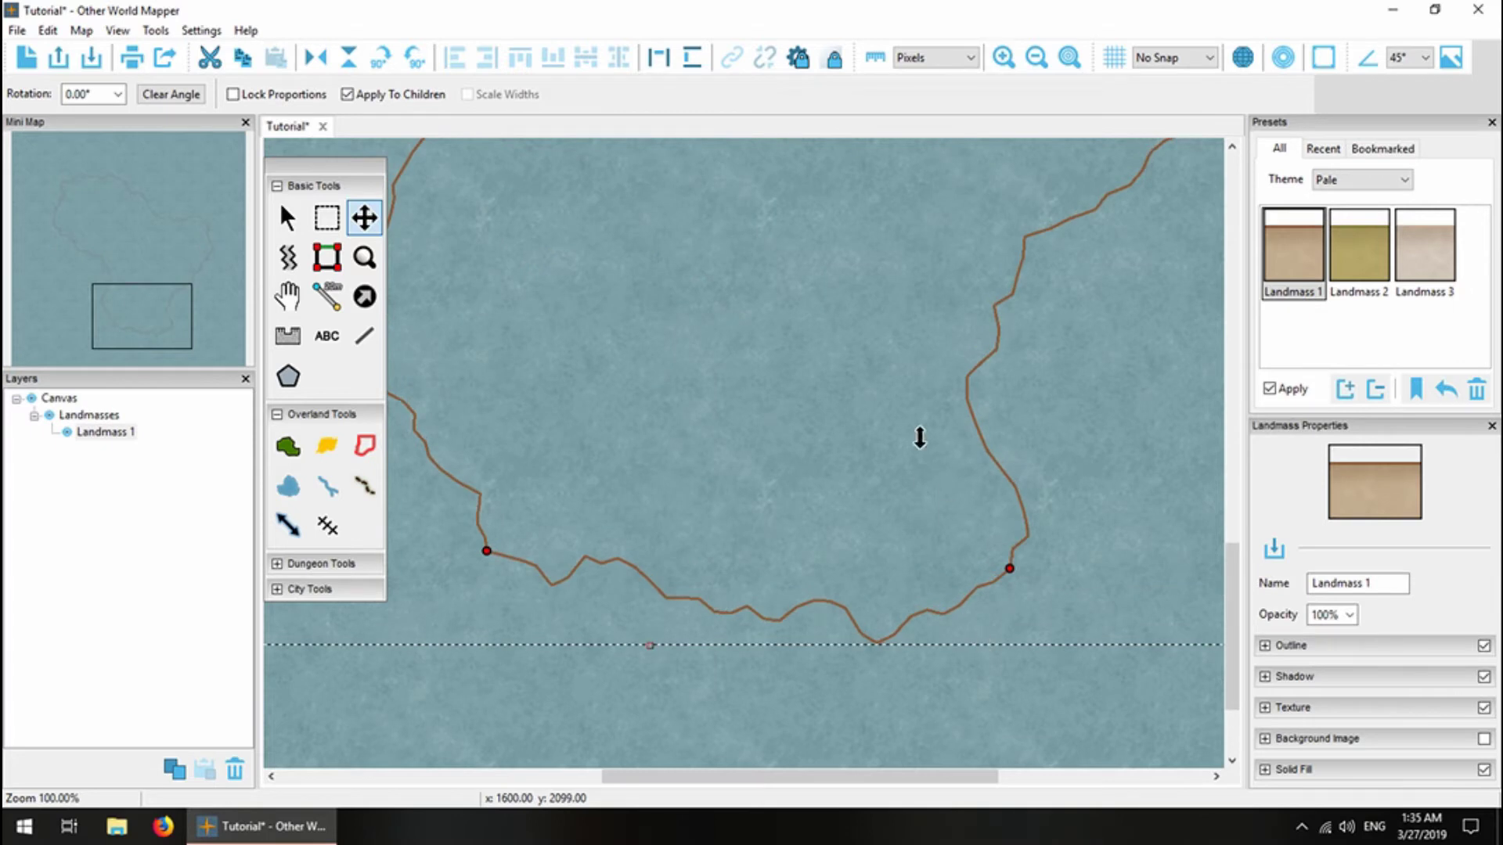
{"action": "scroll", "coordinate": [916, 436], "scroll_direction": "up", "scroll_amount": 10}
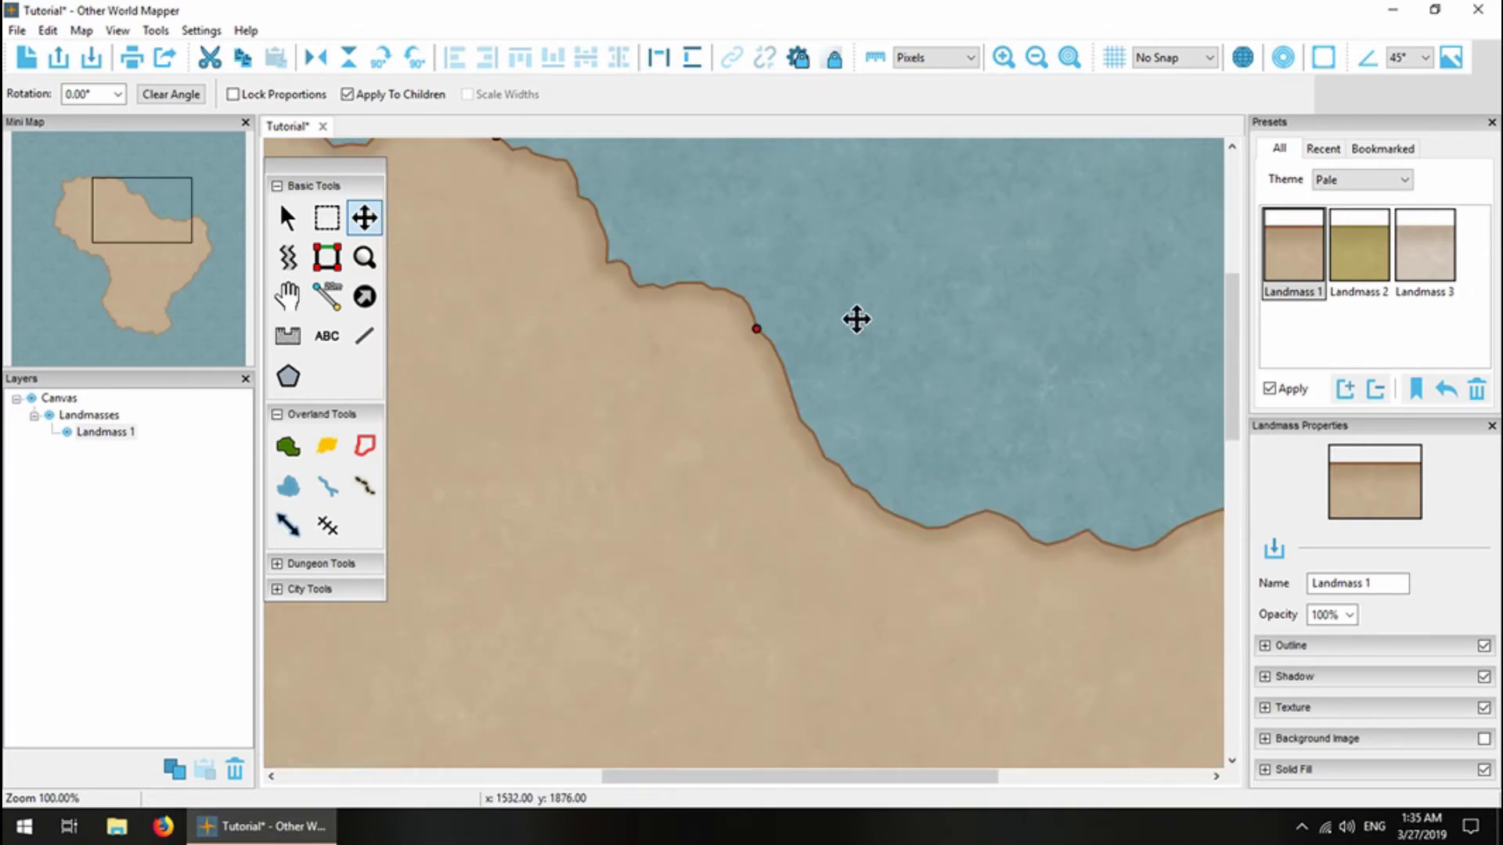
{"action": "scroll", "coordinate": [782, 162], "scroll_direction": "up", "scroll_amount": 2}
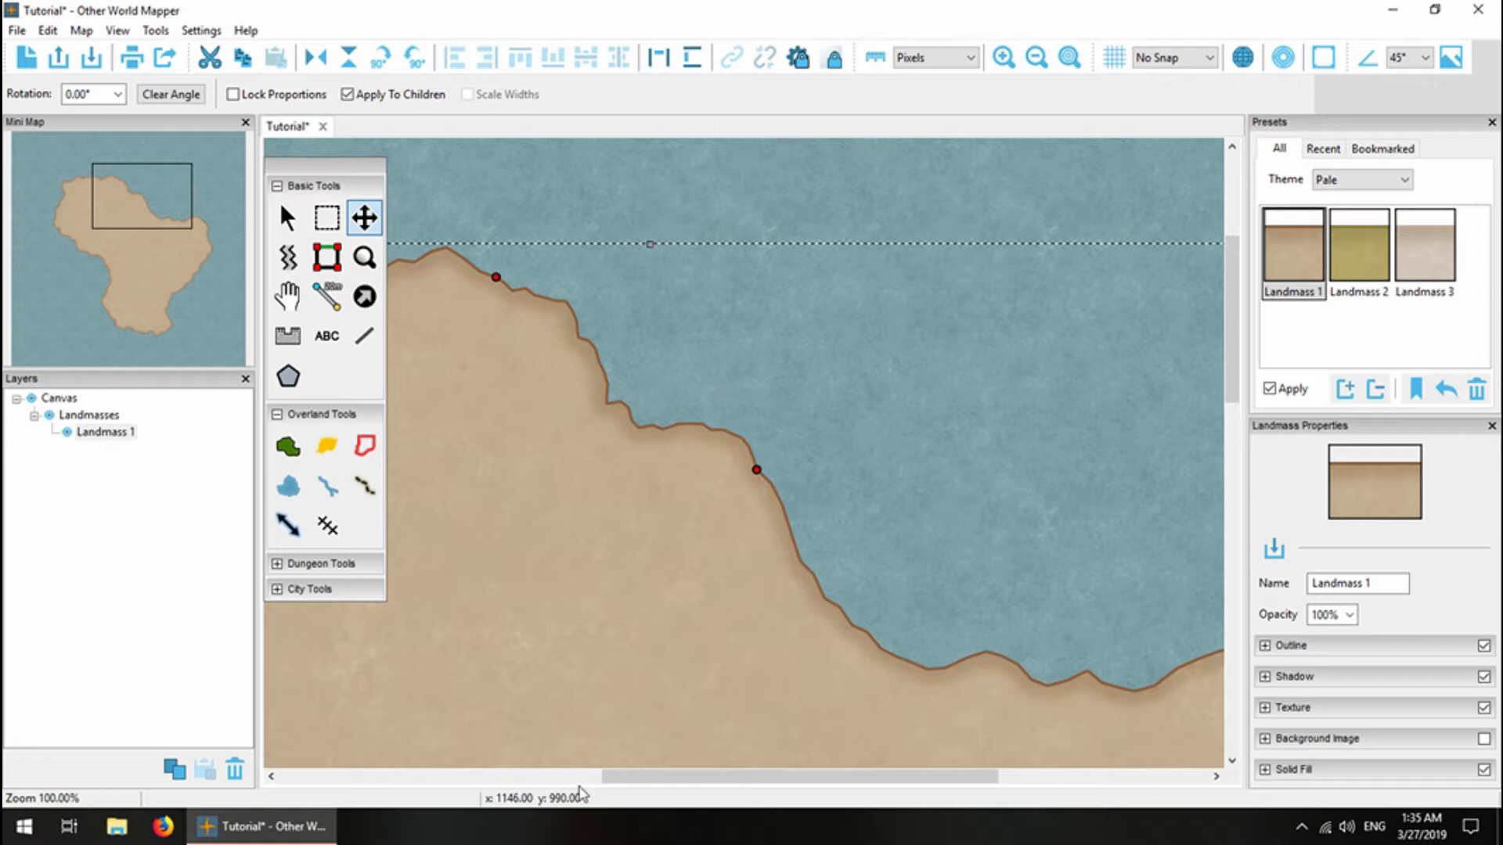
{"action": "left_click_drag", "start_coordinate": [646, 777], "coordinate": [856, 778]}
{"action": "scroll", "coordinate": [937, 611], "scroll_direction": "down", "scroll_amount": 5}
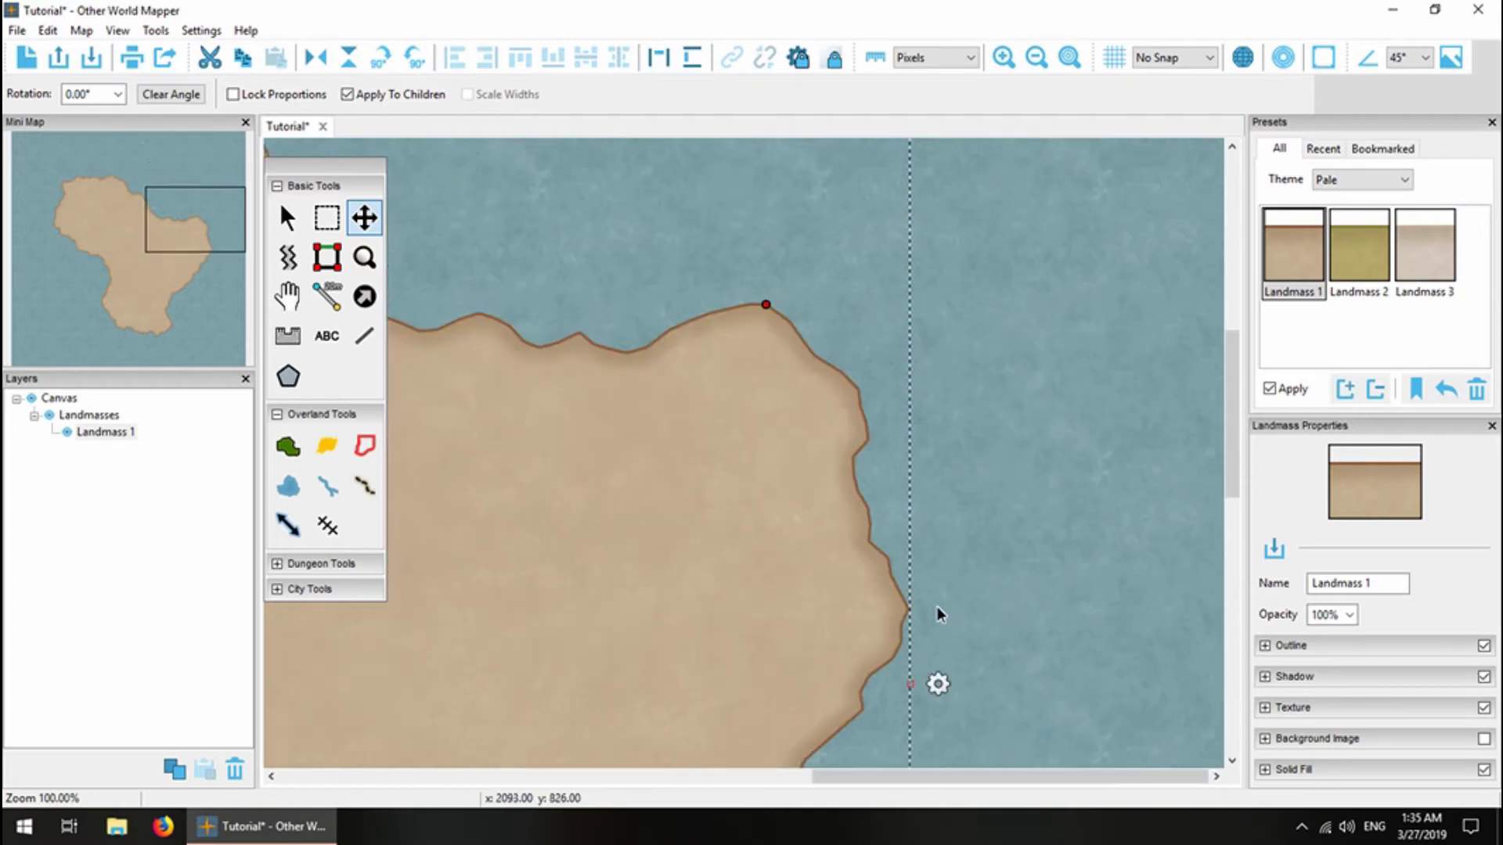
{"action": "scroll", "coordinate": [937, 607], "scroll_direction": "down", "scroll_amount": 3}
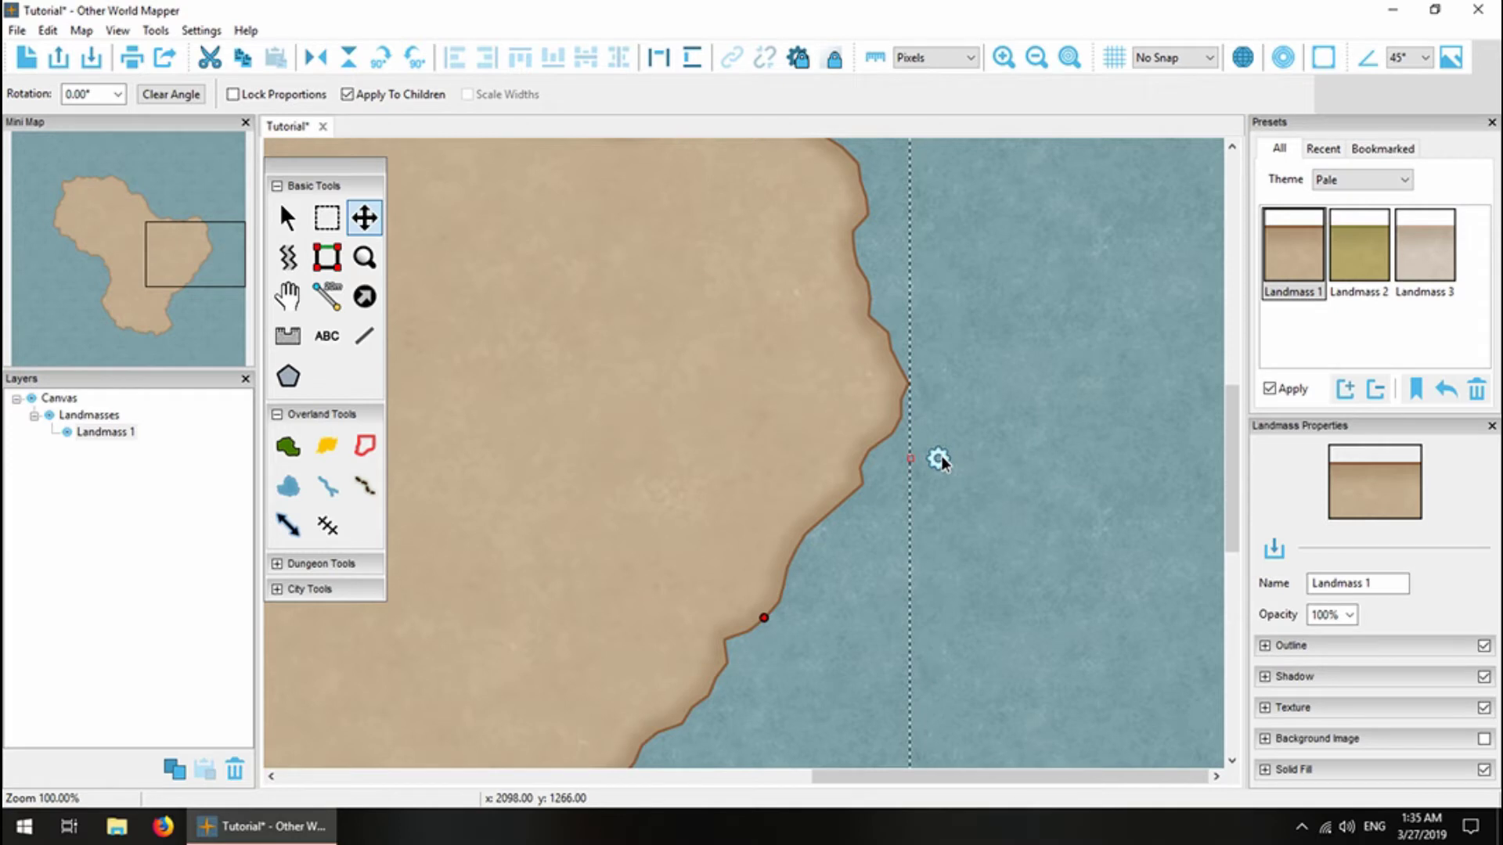
{"action": "left_click_drag", "start_coordinate": [941, 456], "coordinate": [922, 592]}
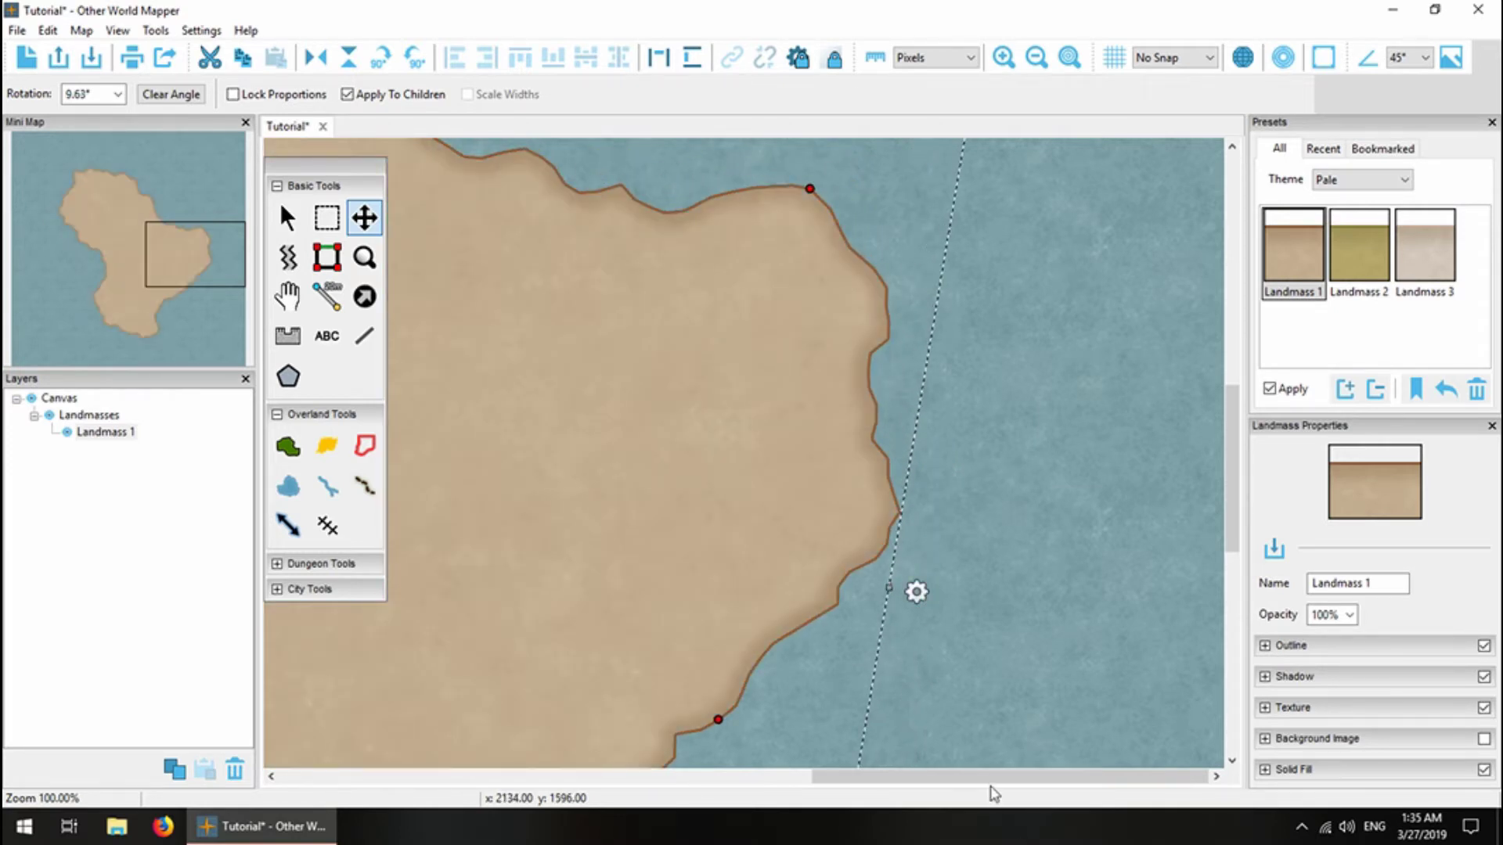
{"action": "left_click_drag", "start_coordinate": [993, 777], "coordinate": [560, 782]}
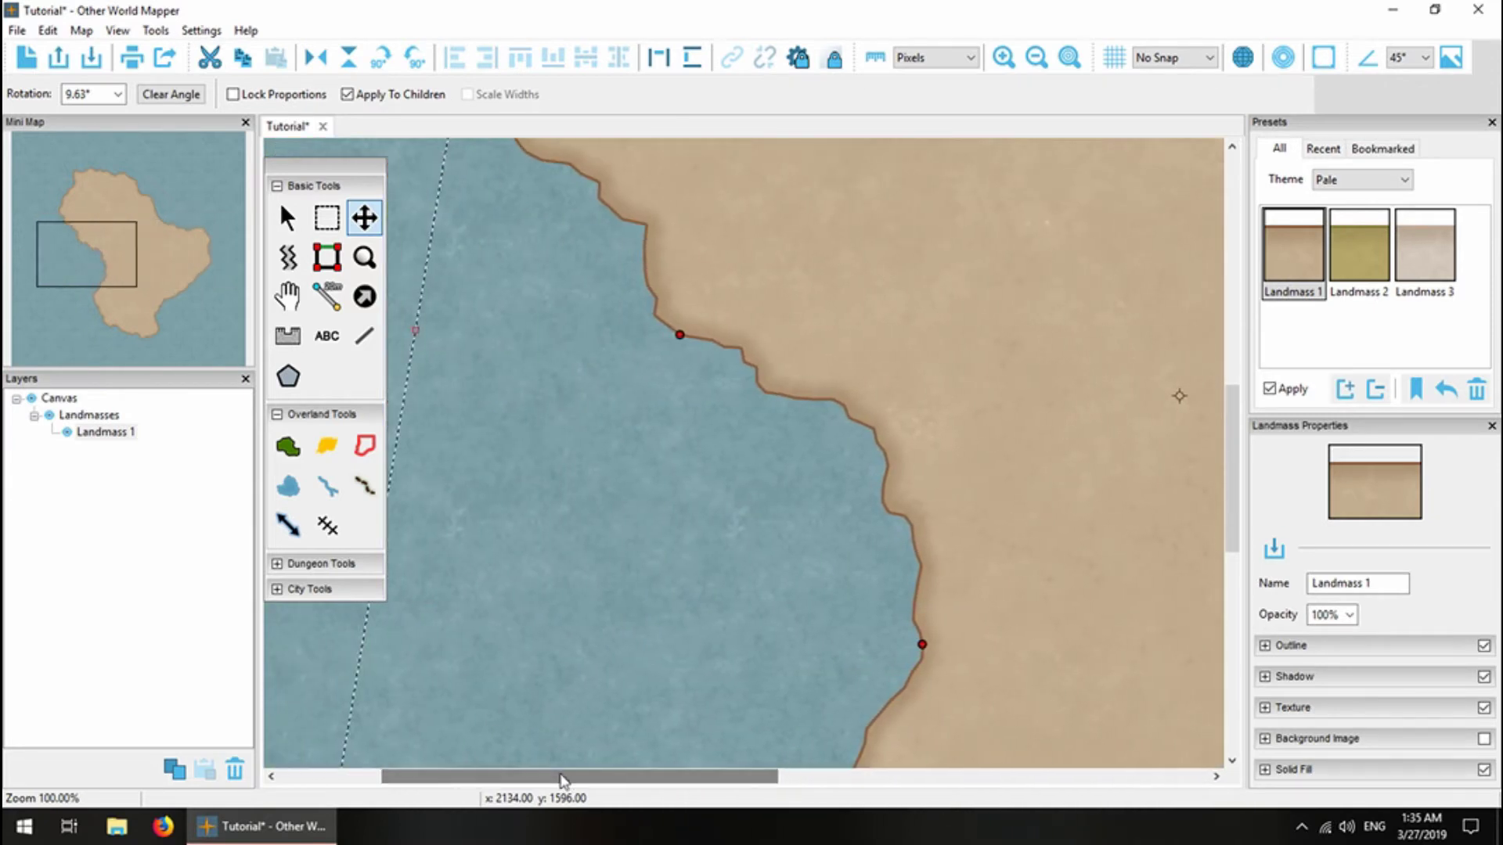
Deselect the big island and draw a second small island, Landmass 2, in the sea.
{"action": "left_click", "coordinate": [314, 672]}
{"action": "scroll", "coordinate": [1086, 655], "scroll_direction": "up", "scroll_amount": 3}
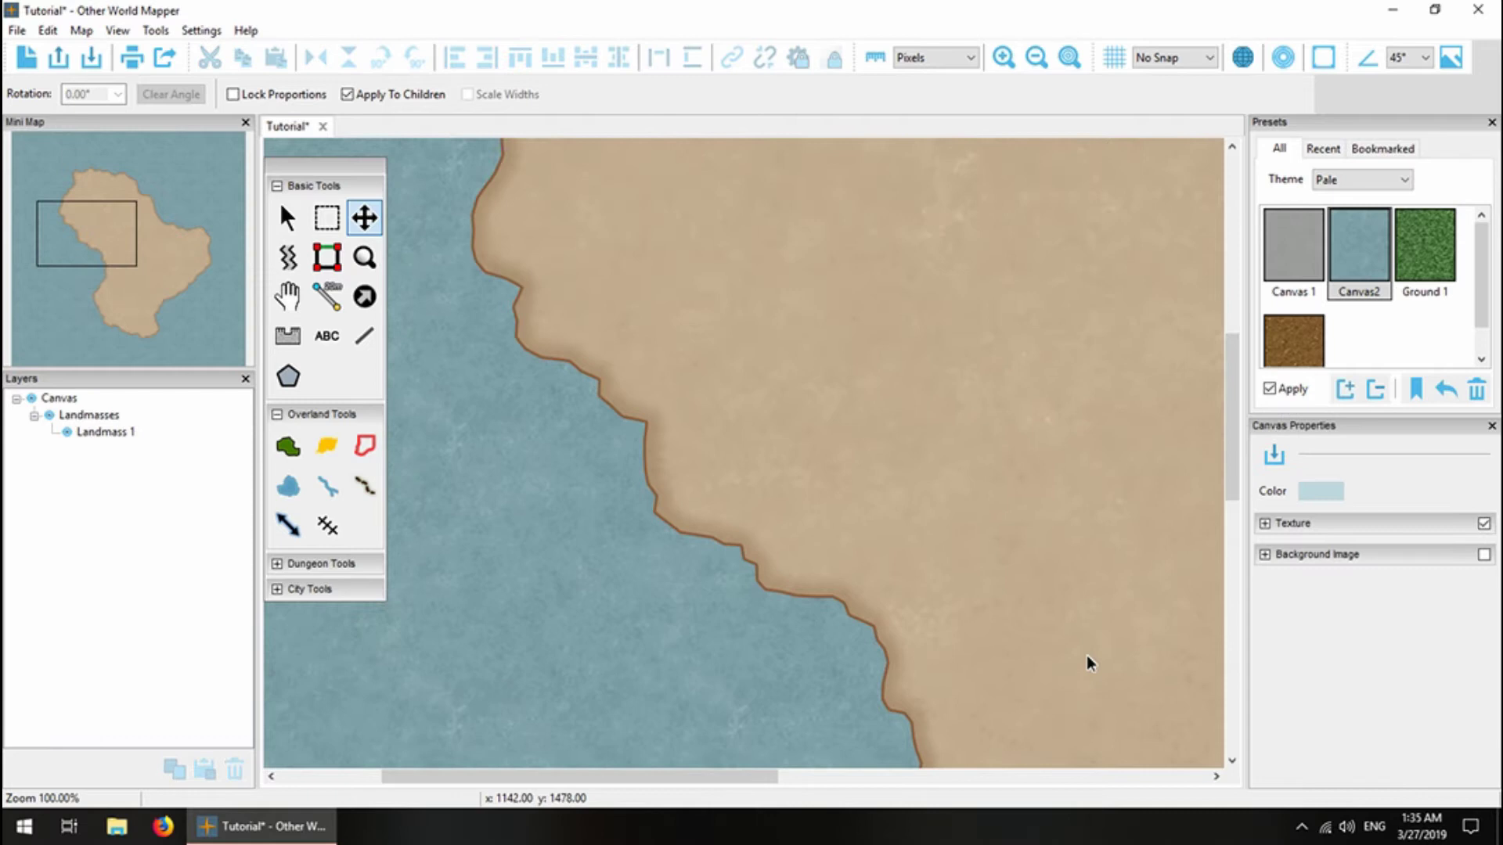
{"action": "scroll", "coordinate": [1087, 655], "scroll_direction": "down", "scroll_amount": 2}
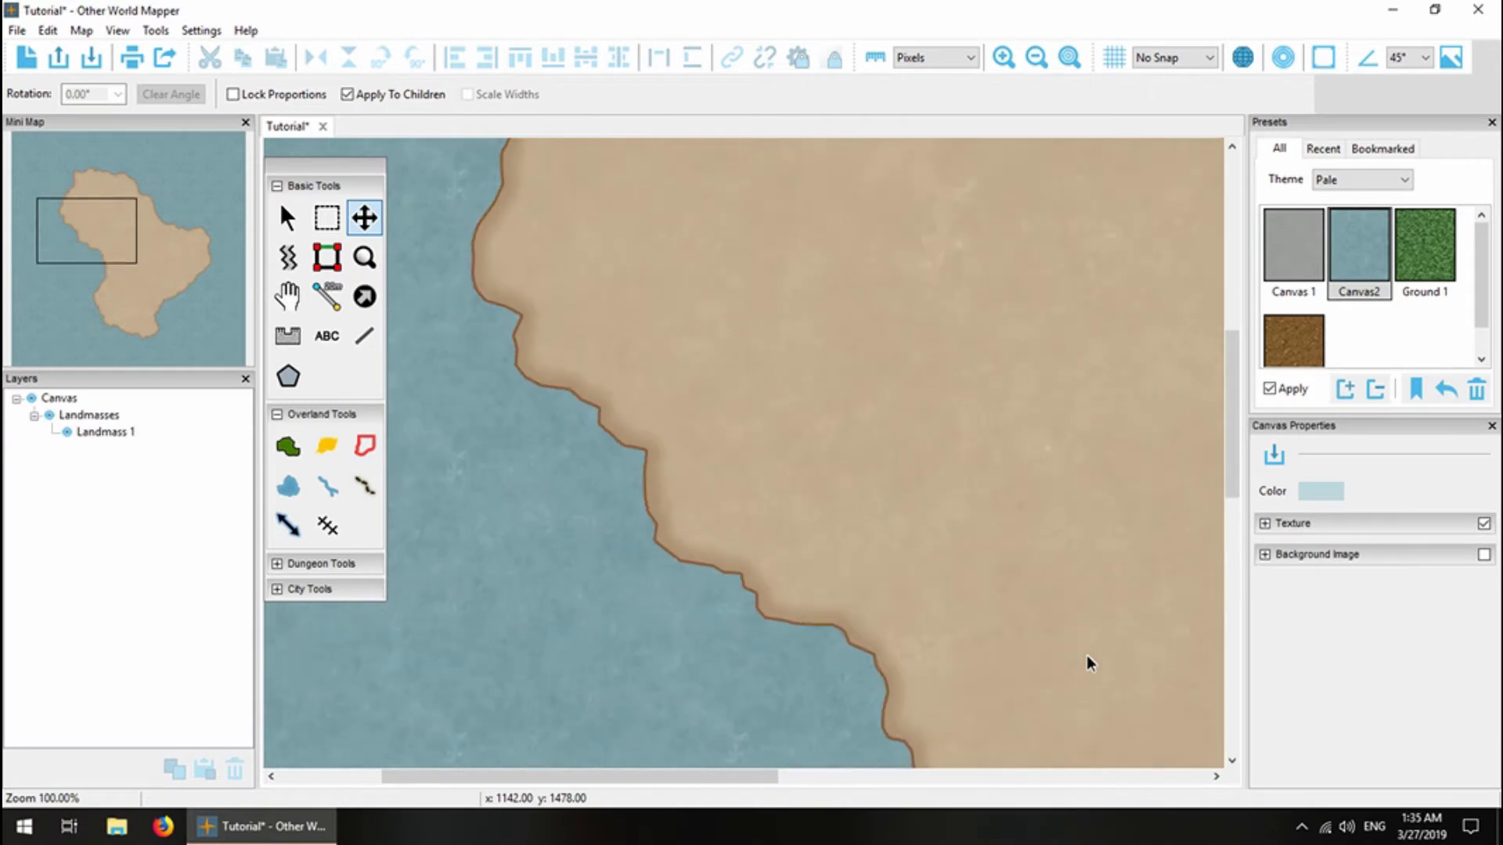
{"action": "left_click", "coordinate": [287, 446]}
{"action": "scroll", "coordinate": [722, 427], "scroll_direction": "down", "scroll_amount": 5}
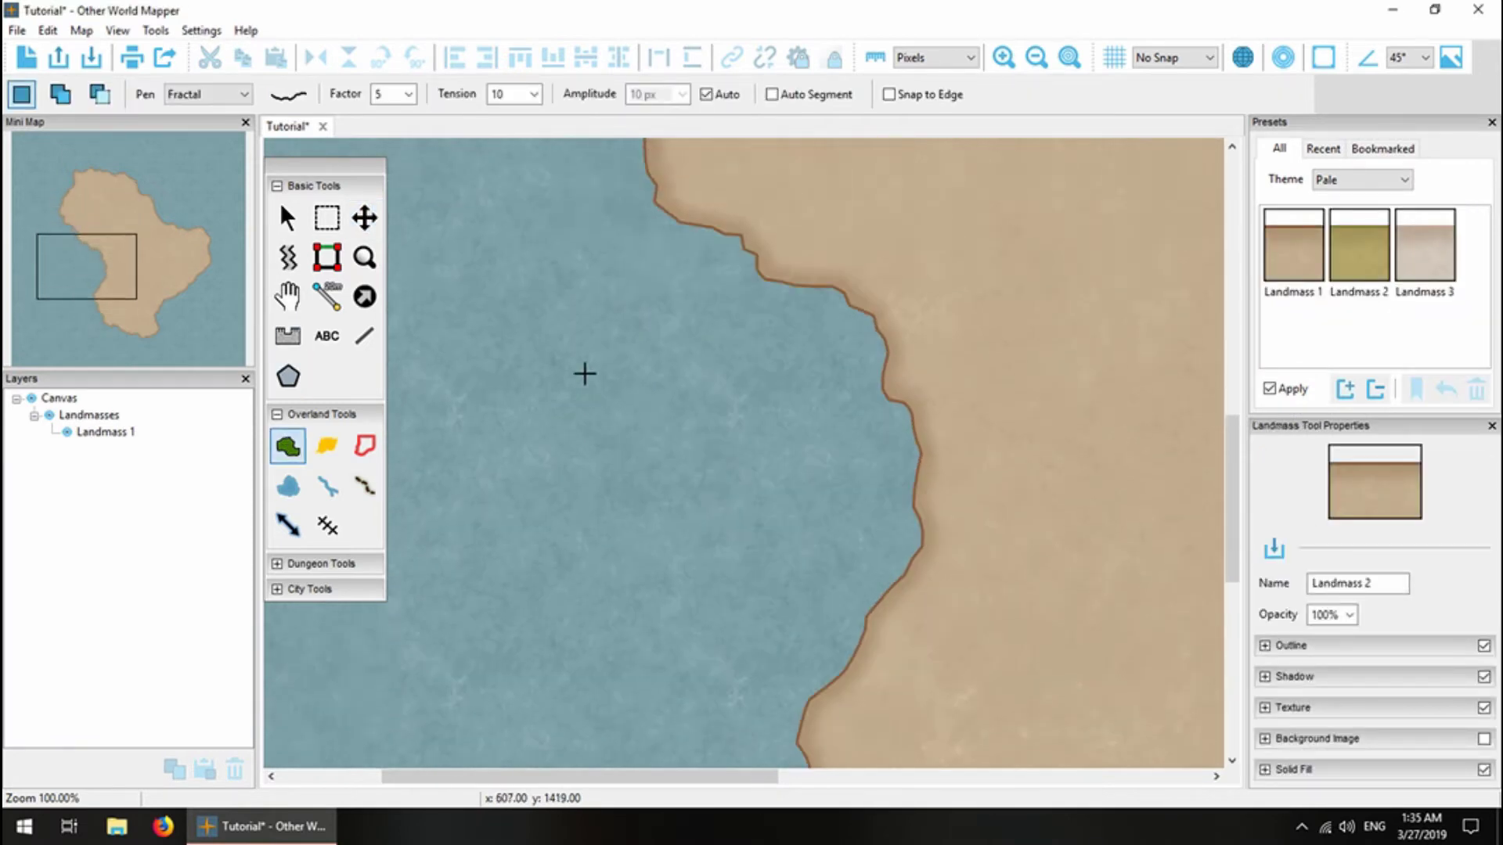
{"action": "scroll", "coordinate": [506, 342], "scroll_direction": "up", "scroll_amount": 1}
{"action": "left_click", "coordinate": [570, 322]}
{"action": "scroll", "coordinate": [453, 529], "scroll_direction": "left", "scroll_amount": 3}
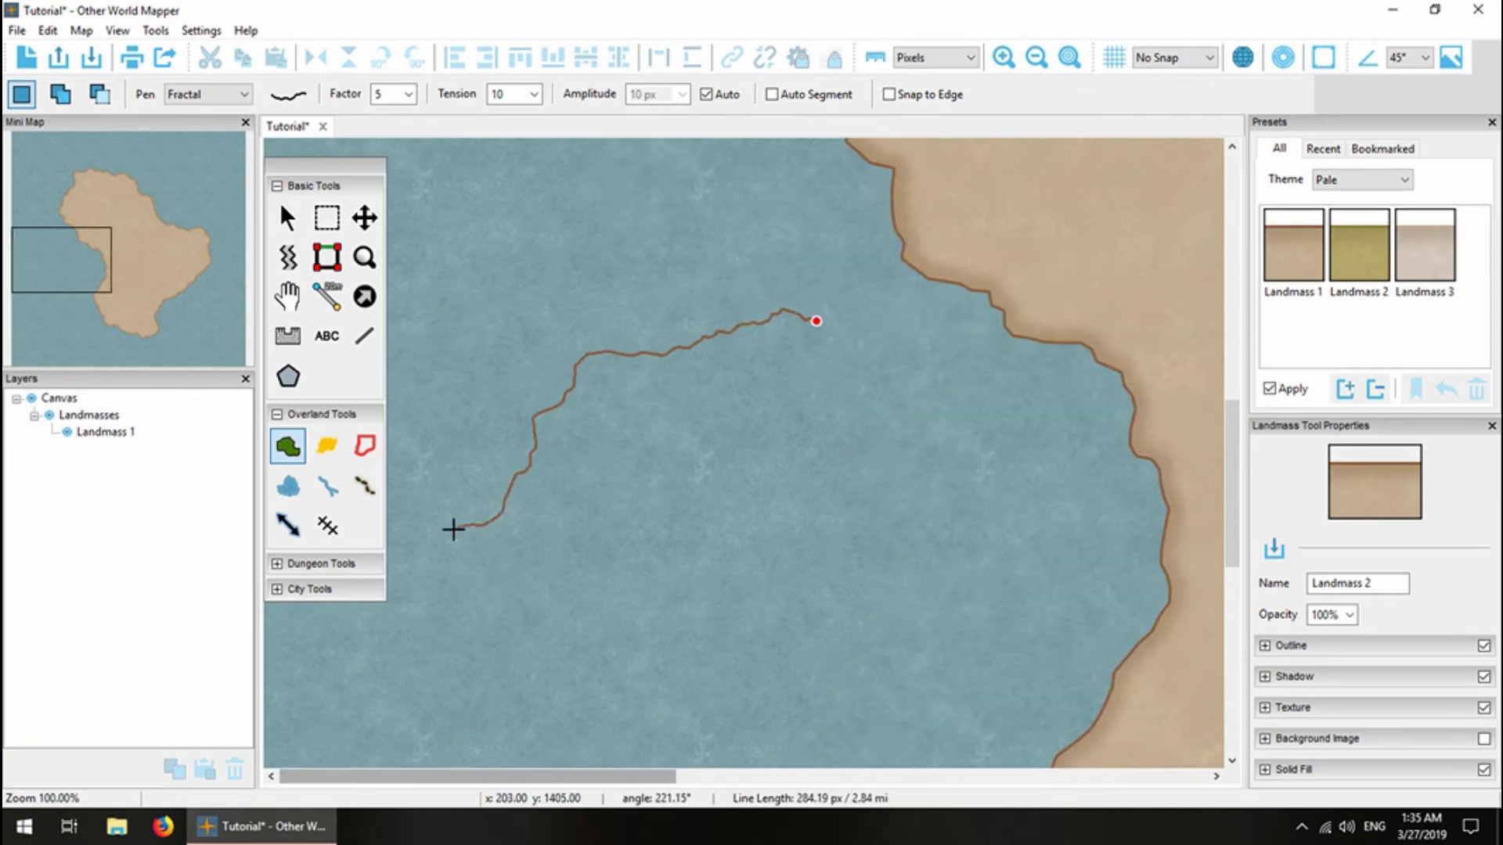
{"action": "left_click", "coordinate": [453, 529]}
{"action": "left_click", "coordinate": [422, 763]}
{"action": "left_click", "coordinate": [869, 752]}
Draw a third island, Landmass 3, southwest of the big island.
{"action": "left_click", "coordinate": [816, 321]}
{"action": "scroll", "coordinate": [707, 385], "scroll_direction": "down", "scroll_amount": 6}
{"action": "left_click", "coordinate": [735, 368]}
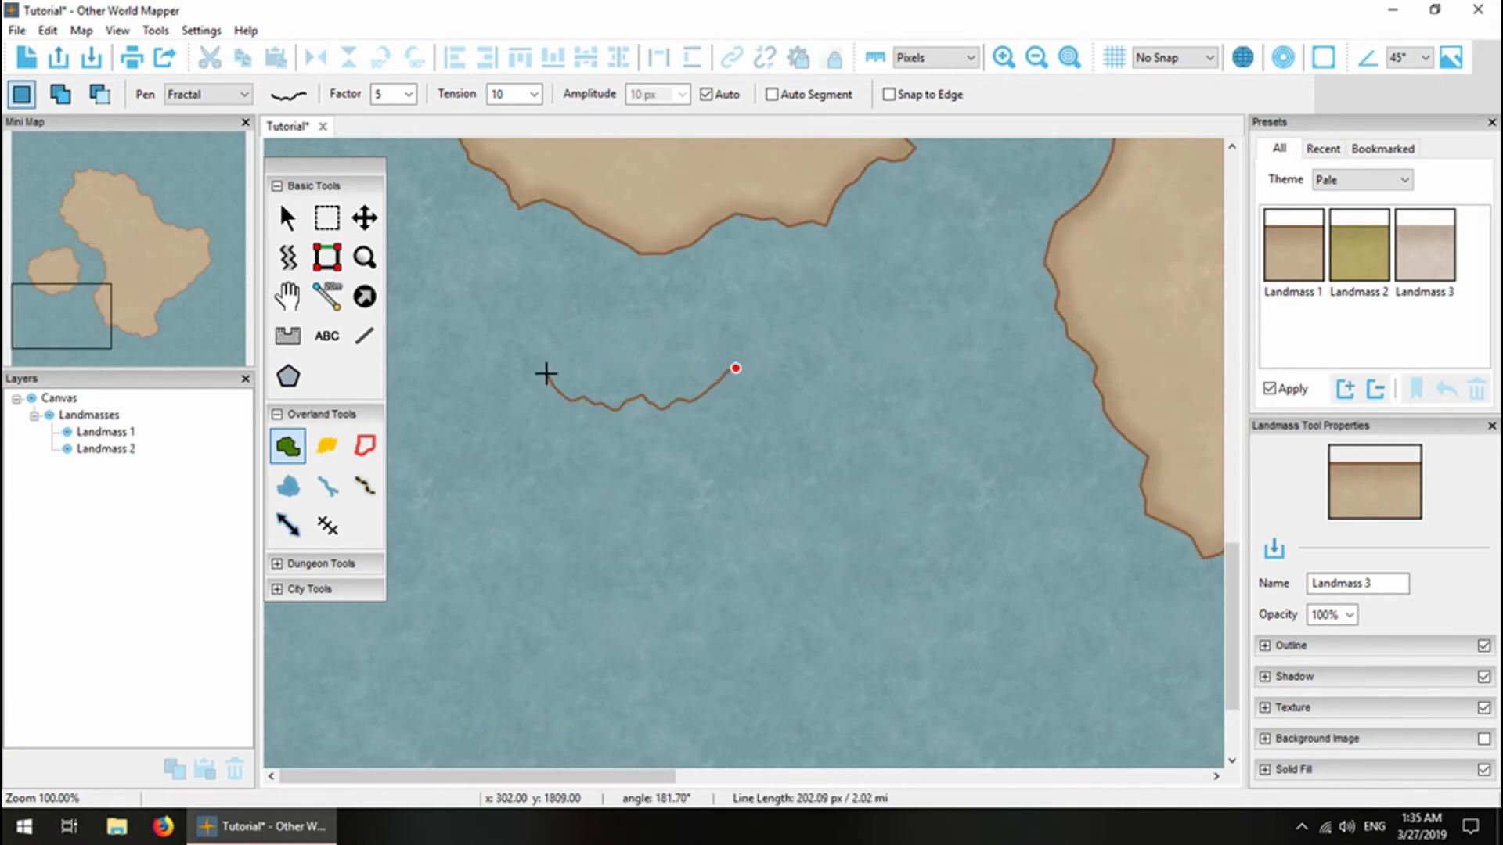
{"action": "left_click", "coordinate": [510, 360]}
{"action": "left_click", "coordinate": [438, 628]}
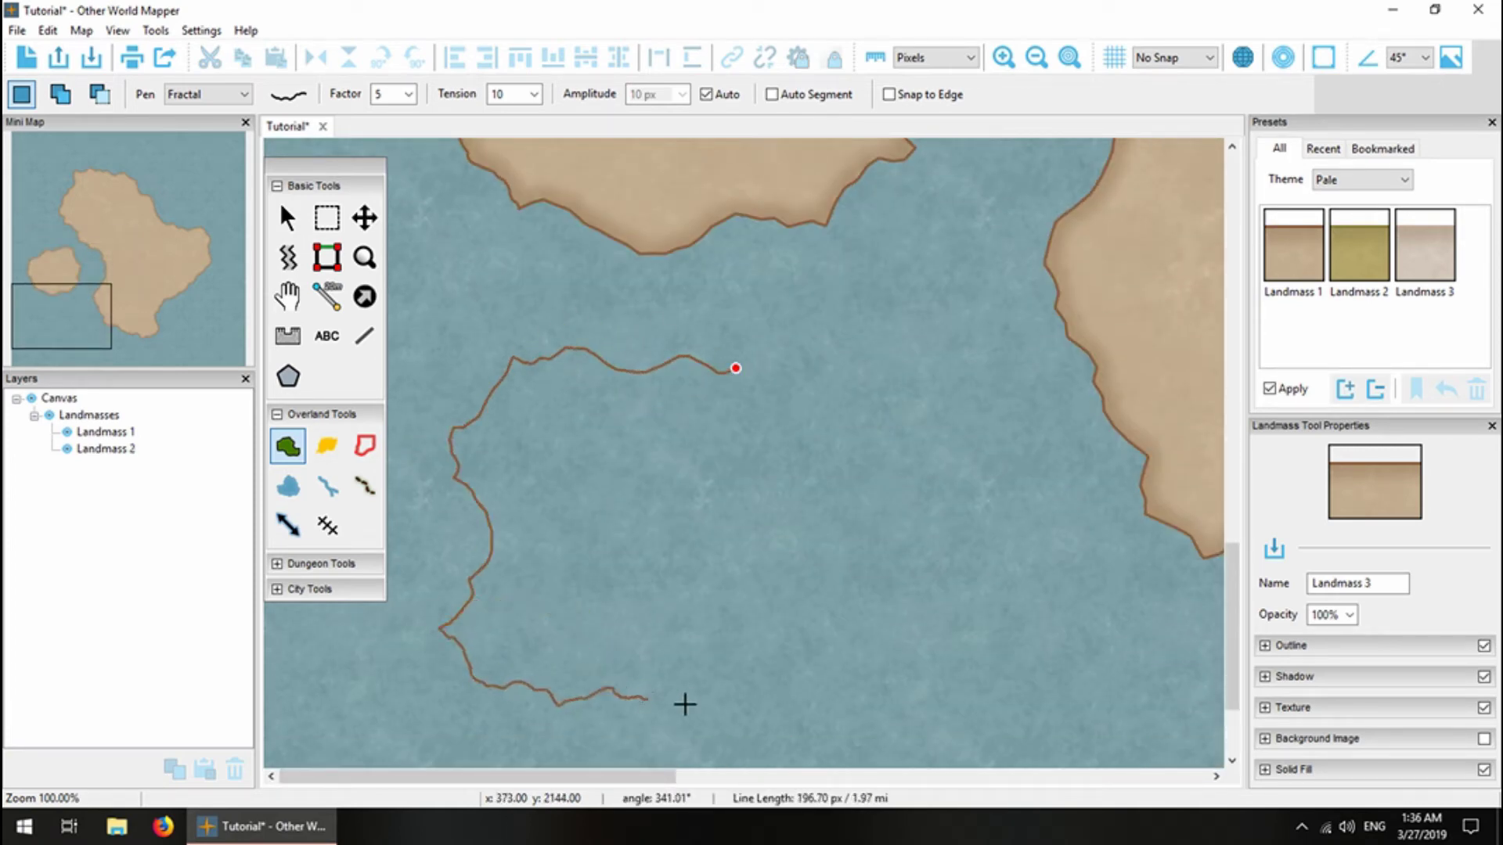
{"action": "left_click", "coordinate": [867, 624]}
{"action": "left_click", "coordinate": [859, 443]}
{"action": "left_click", "coordinate": [736, 368]}
{"action": "left_click", "coordinate": [365, 217]}
Check each of the three landmasses and pan the Mini Map to the small third island.
{"action": "left_click", "coordinate": [675, 547]}
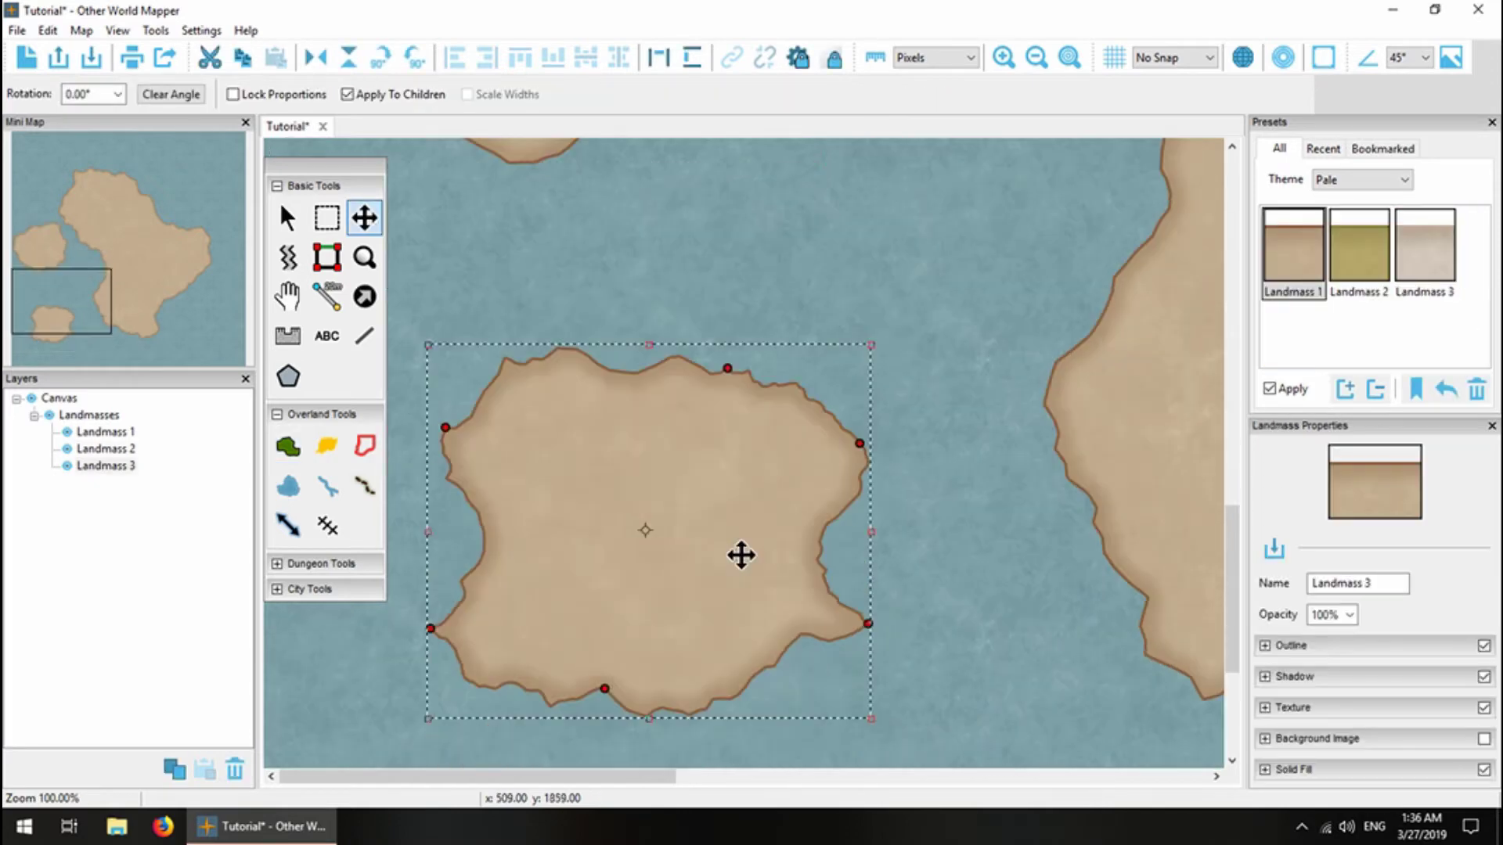
{"action": "scroll", "coordinate": [926, 548], "scroll_direction": "up", "scroll_amount": 5}
{"action": "scroll", "coordinate": [926, 547], "scroll_direction": "right", "scroll_amount": 5}
{"action": "left_click", "coordinate": [942, 501]}
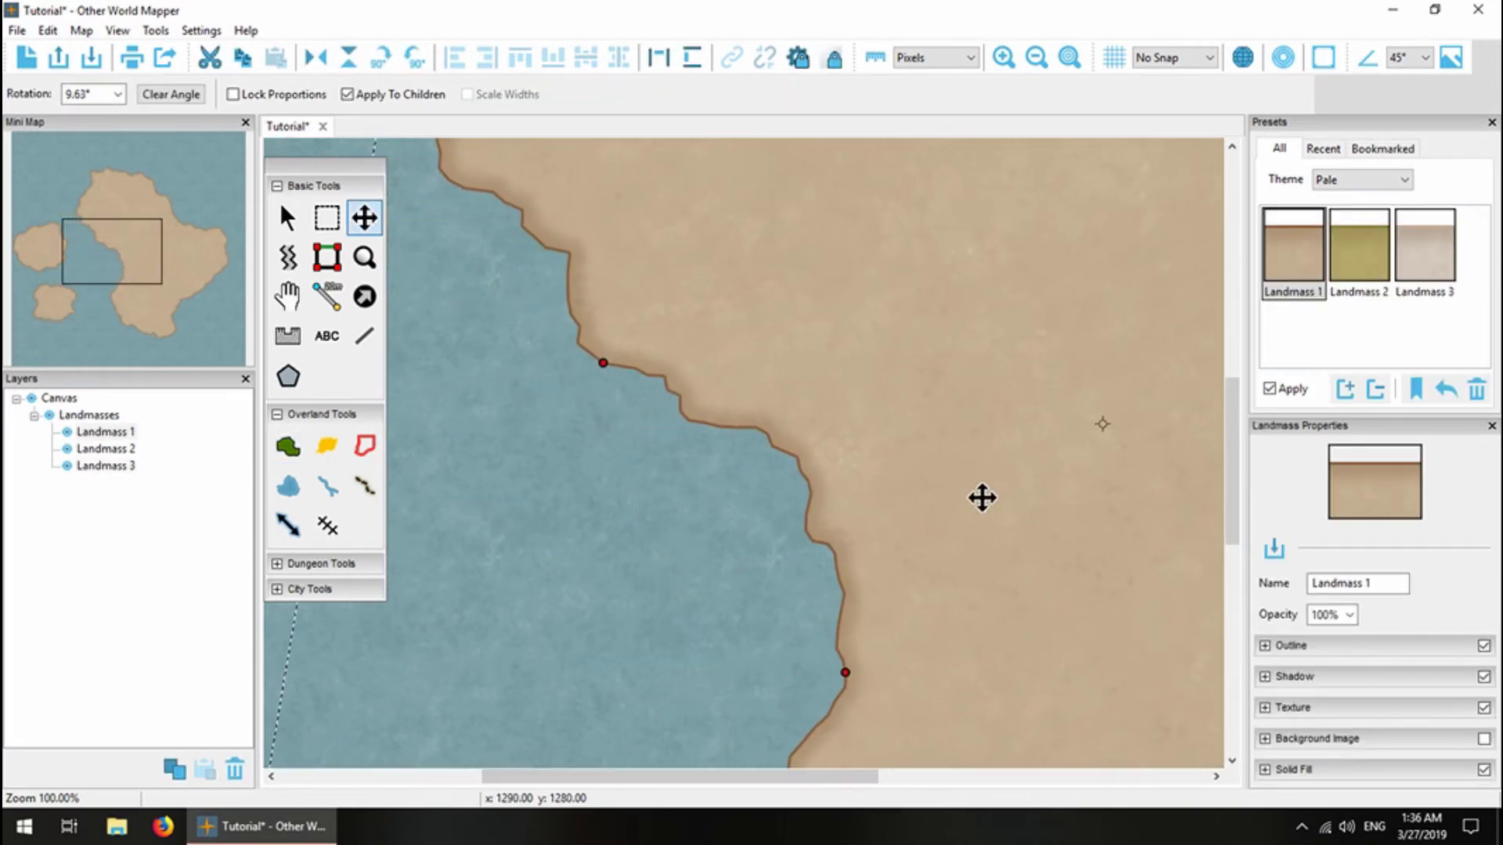
{"action": "scroll", "coordinate": [861, 407], "scroll_direction": "left", "scroll_amount": 5}
{"action": "left_click", "coordinate": [752, 329]}
{"action": "left_click", "coordinate": [520, 734]}
{"action": "scroll", "coordinate": [809, 665], "scroll_direction": "right", "scroll_amount": 5}
{"action": "scroll", "coordinate": [808, 665], "scroll_direction": "down", "scroll_amount": 3}
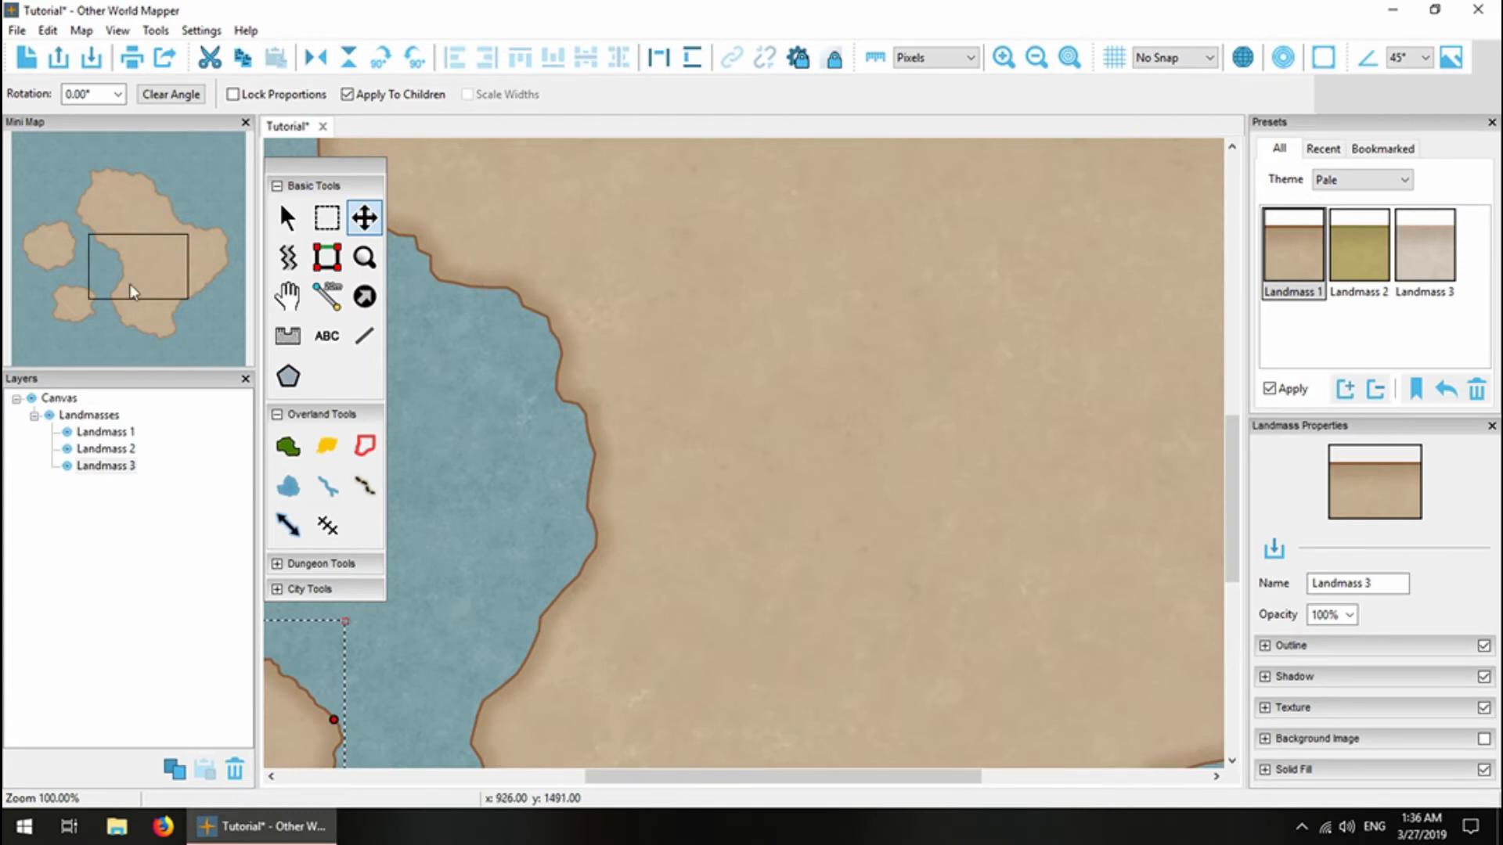
{"action": "left_click_drag", "start_coordinate": [150, 291], "coordinate": [83, 299]}
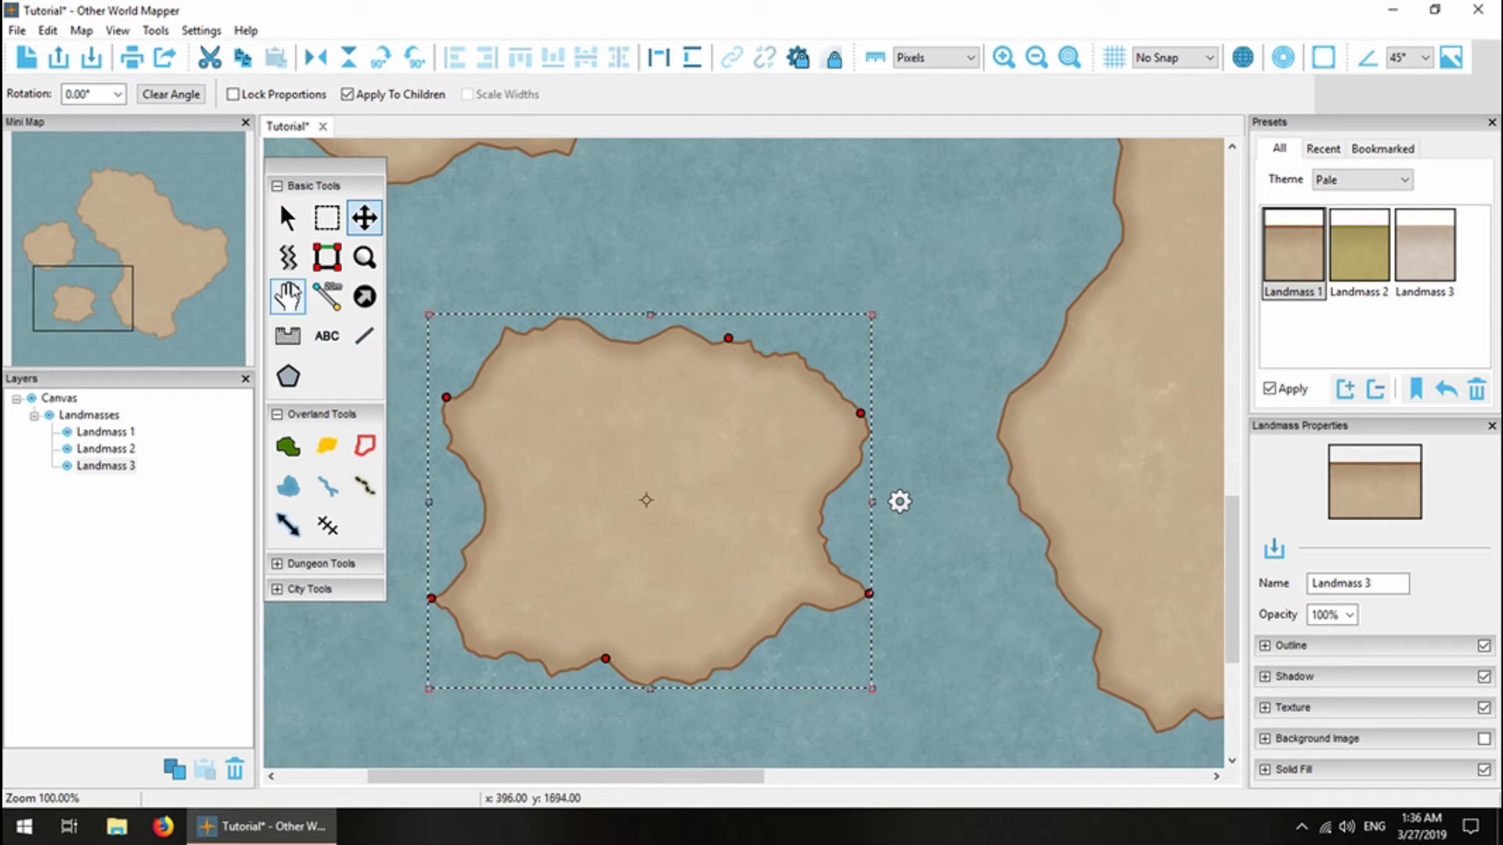
Cycle through the landmasses and select the central island, Landmass 3, for editing.
{"action": "left_click", "coordinate": [327, 259]}
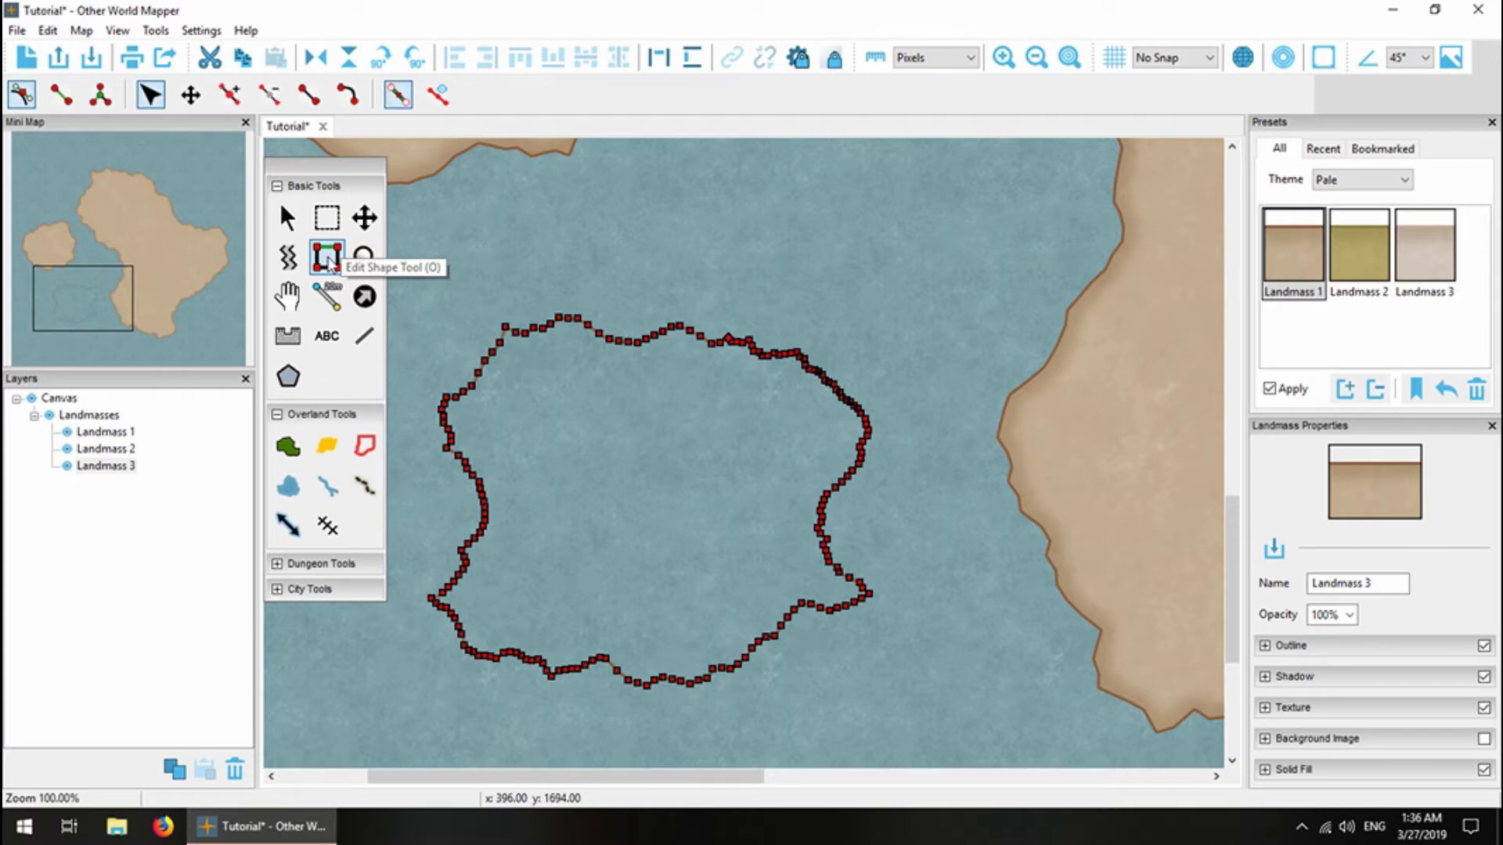
{"action": "left_click", "coordinate": [970, 228]}
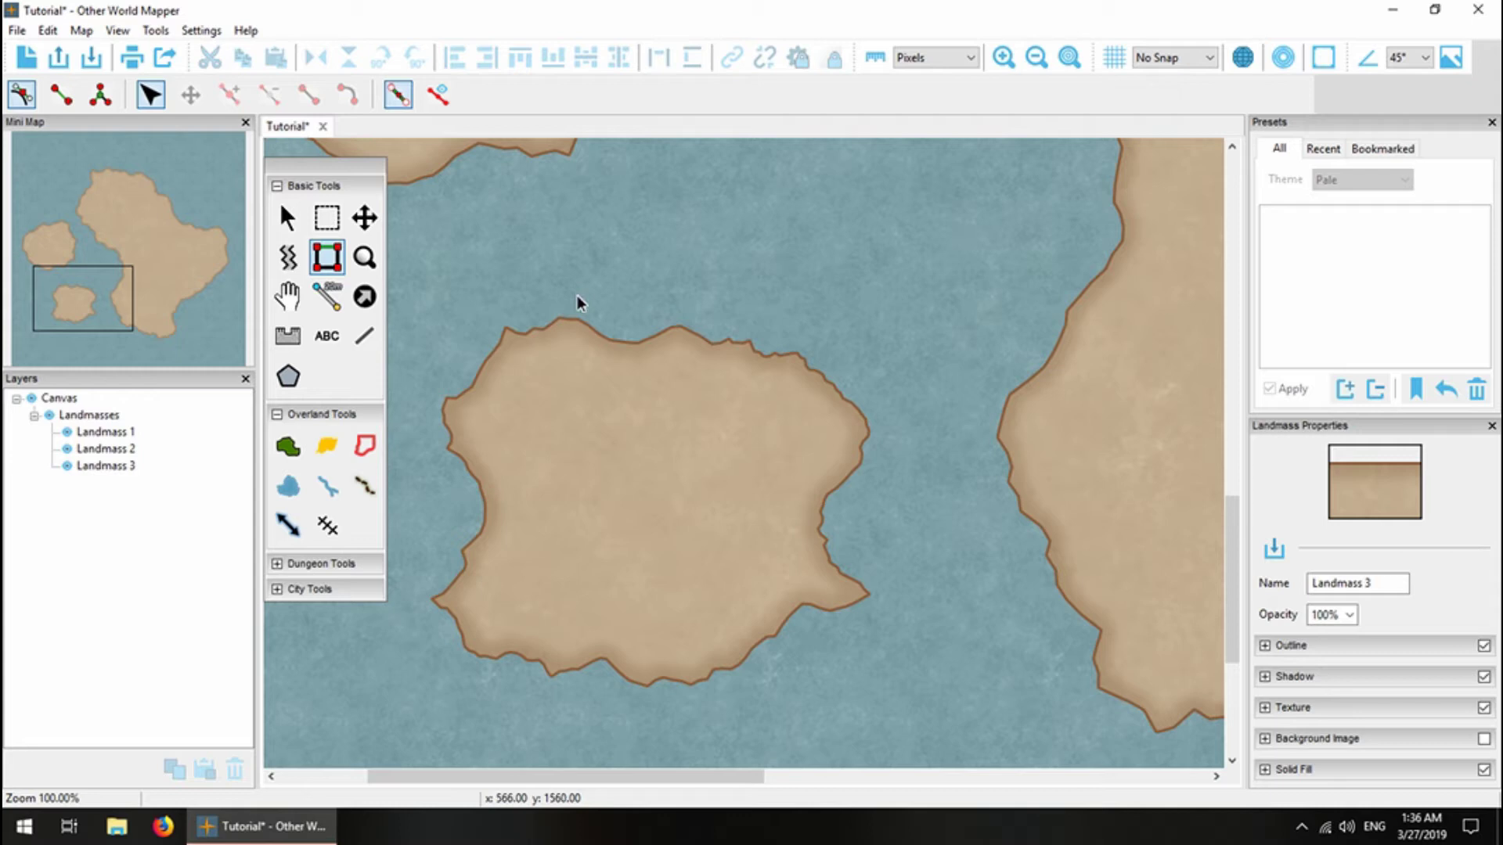
{"action": "scroll", "coordinate": [576, 294], "scroll_direction": "up", "scroll_amount": 3}
{"action": "left_click", "coordinate": [515, 228]}
{"action": "scroll", "coordinate": [545, 342], "scroll_direction": "down", "scroll_amount": 3}
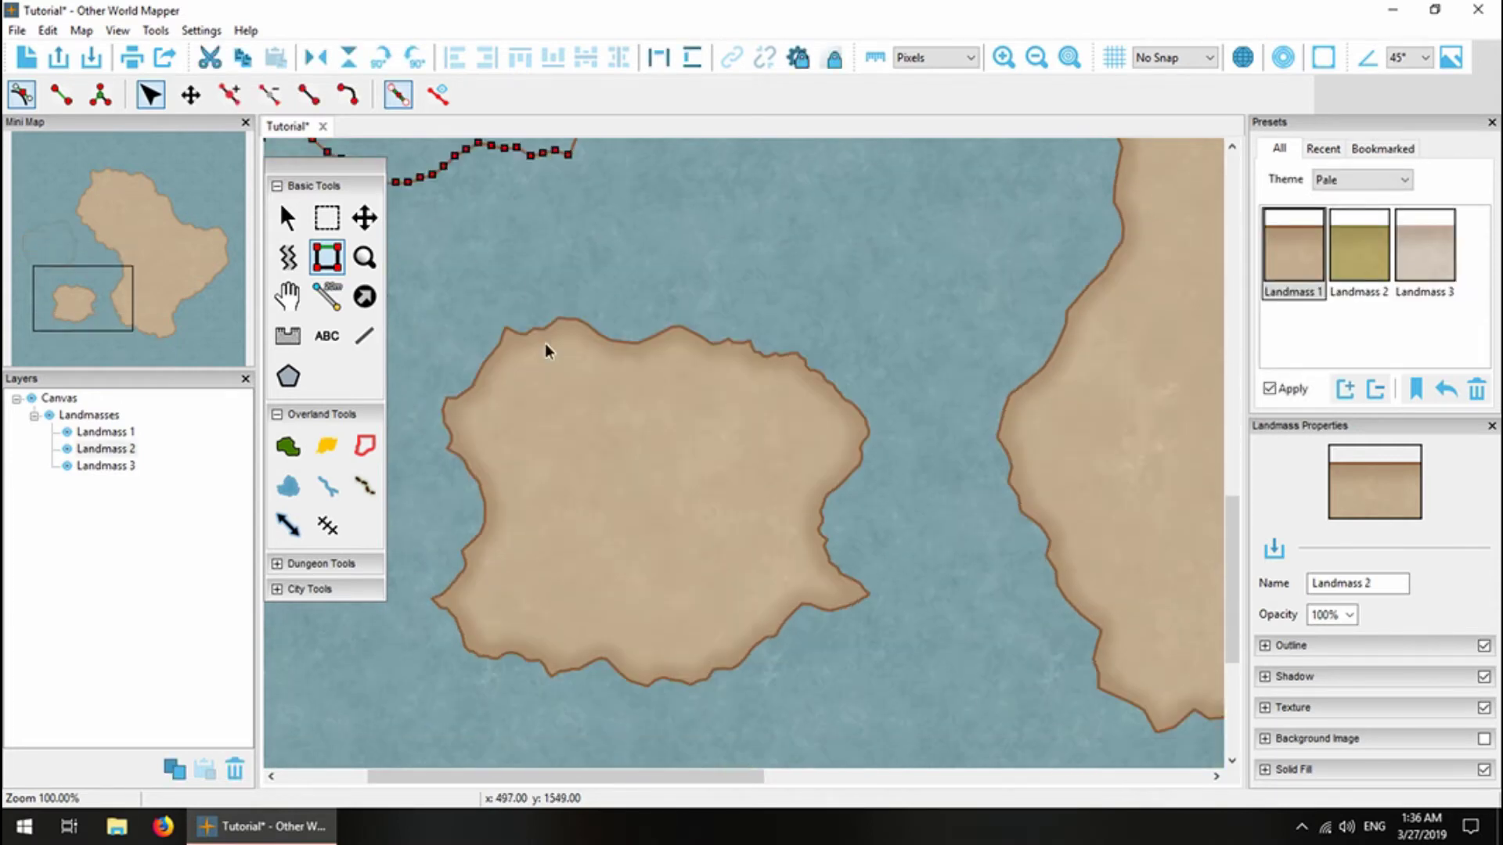
{"action": "left_click", "coordinate": [697, 515]}
{"action": "left_click", "coordinate": [1130, 557]}
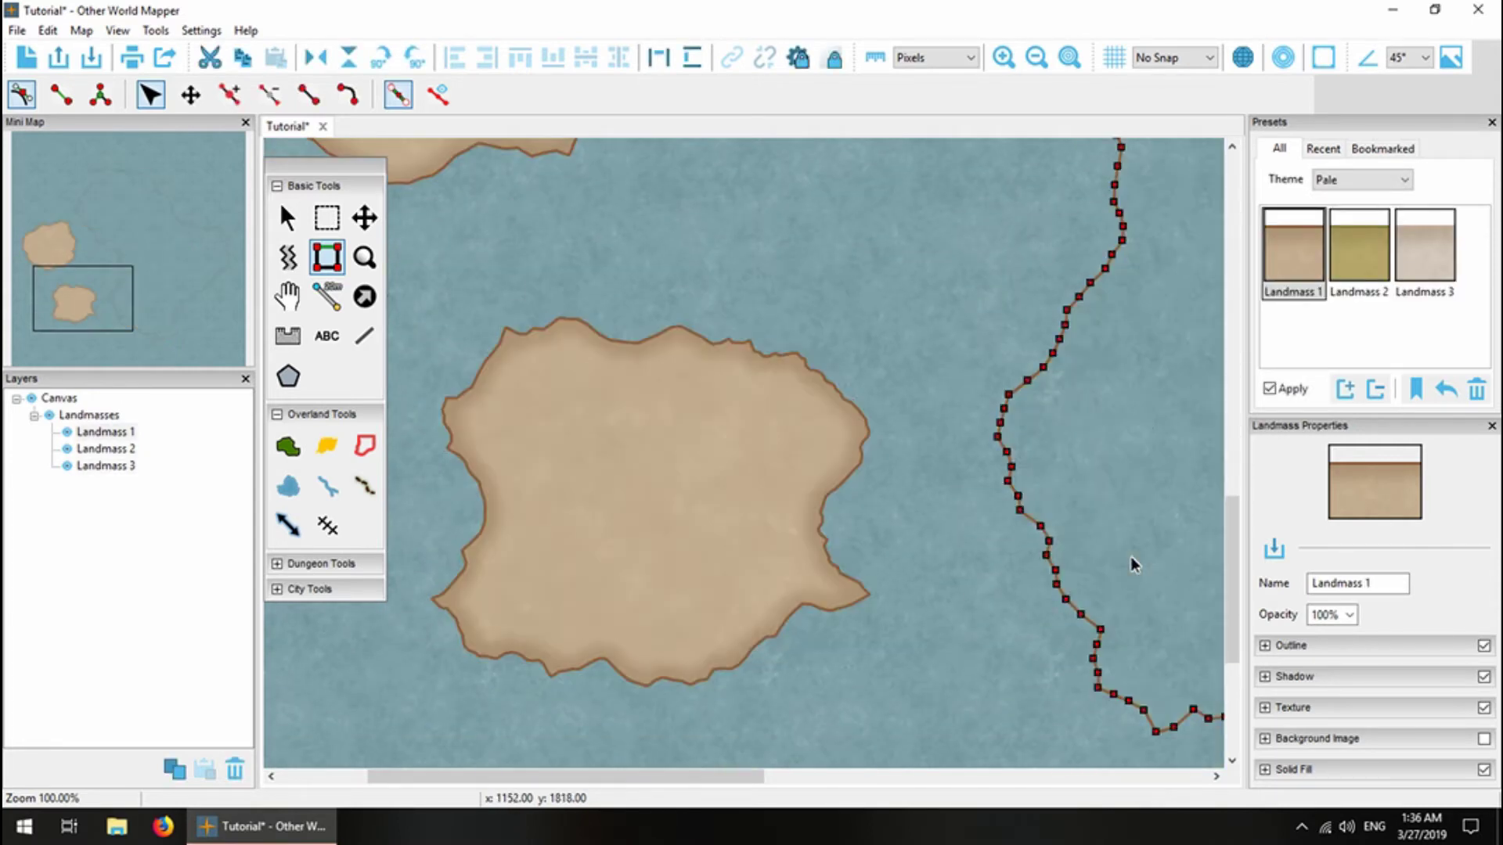
{"action": "left_click", "coordinate": [688, 533]}
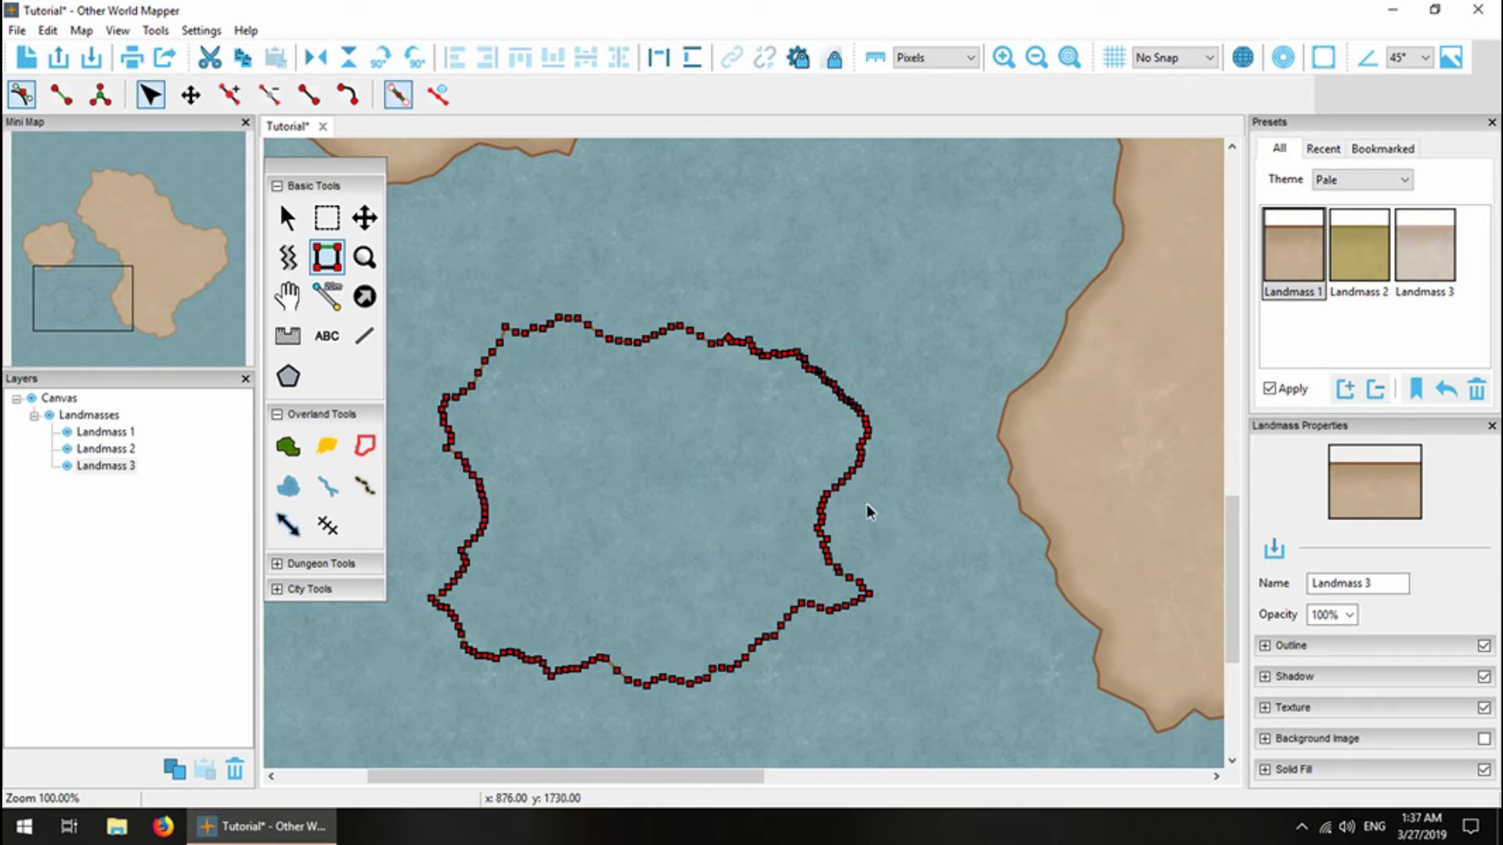
Delete Landmass 3's lower-right shoreline point, nudge the adjacent corner point, then deselect.
{"action": "left_click", "coordinate": [192, 98]}
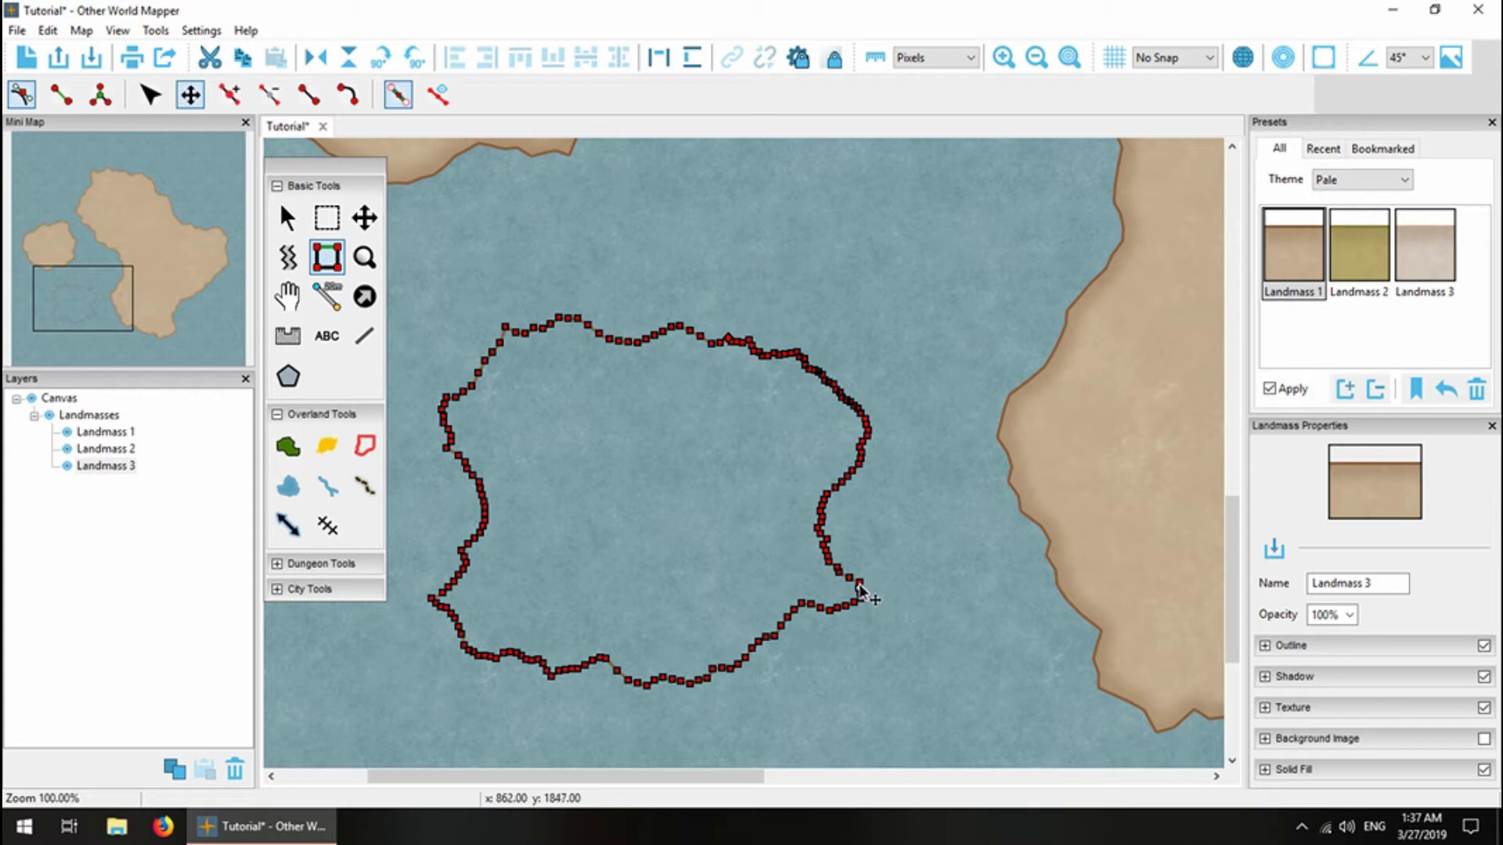
{"action": "left_click", "coordinate": [274, 97]}
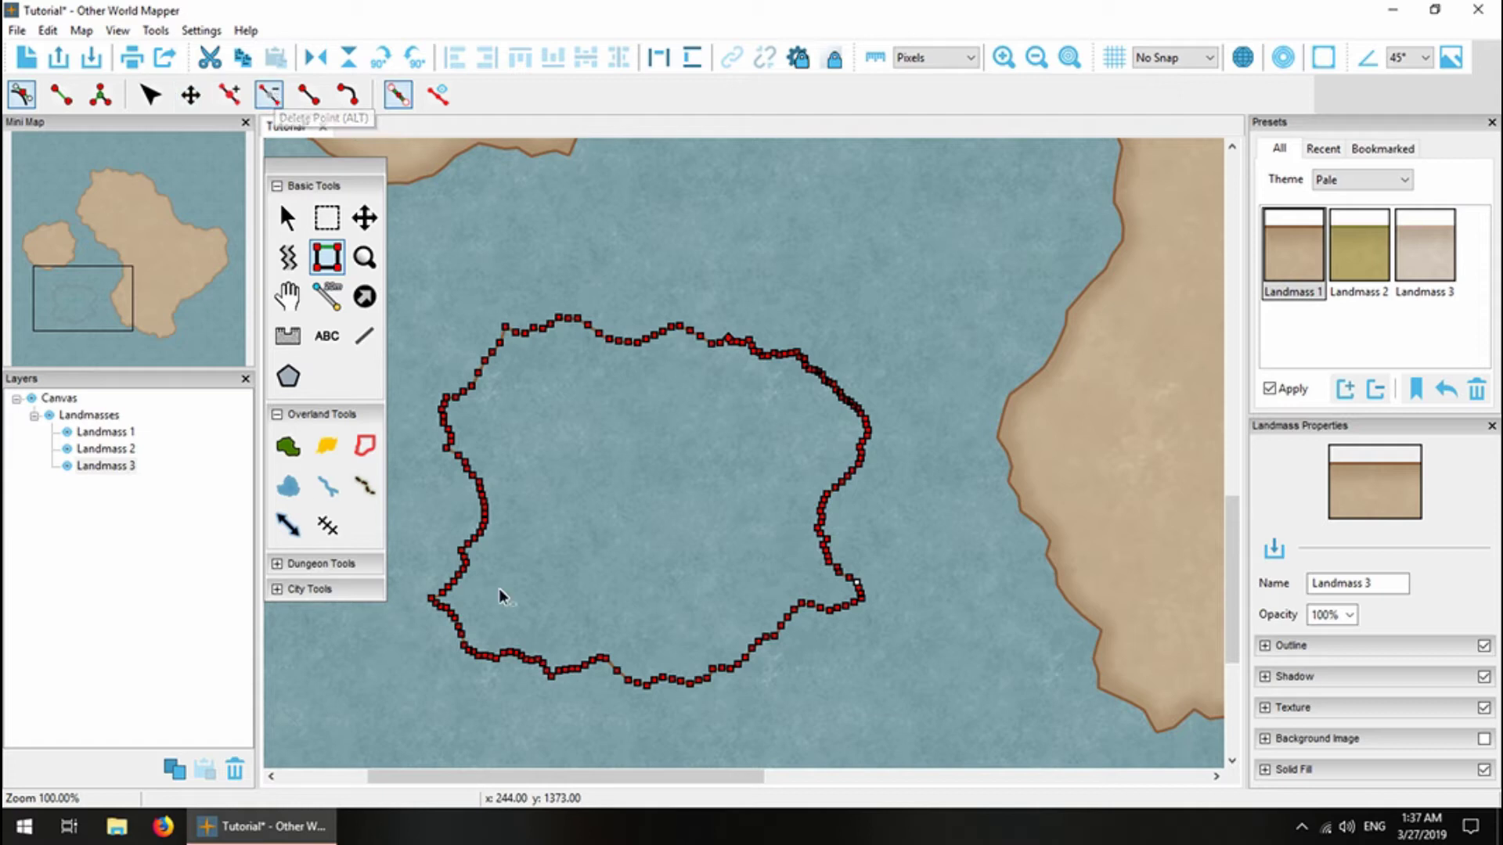
{"action": "left_click", "coordinate": [857, 584]}
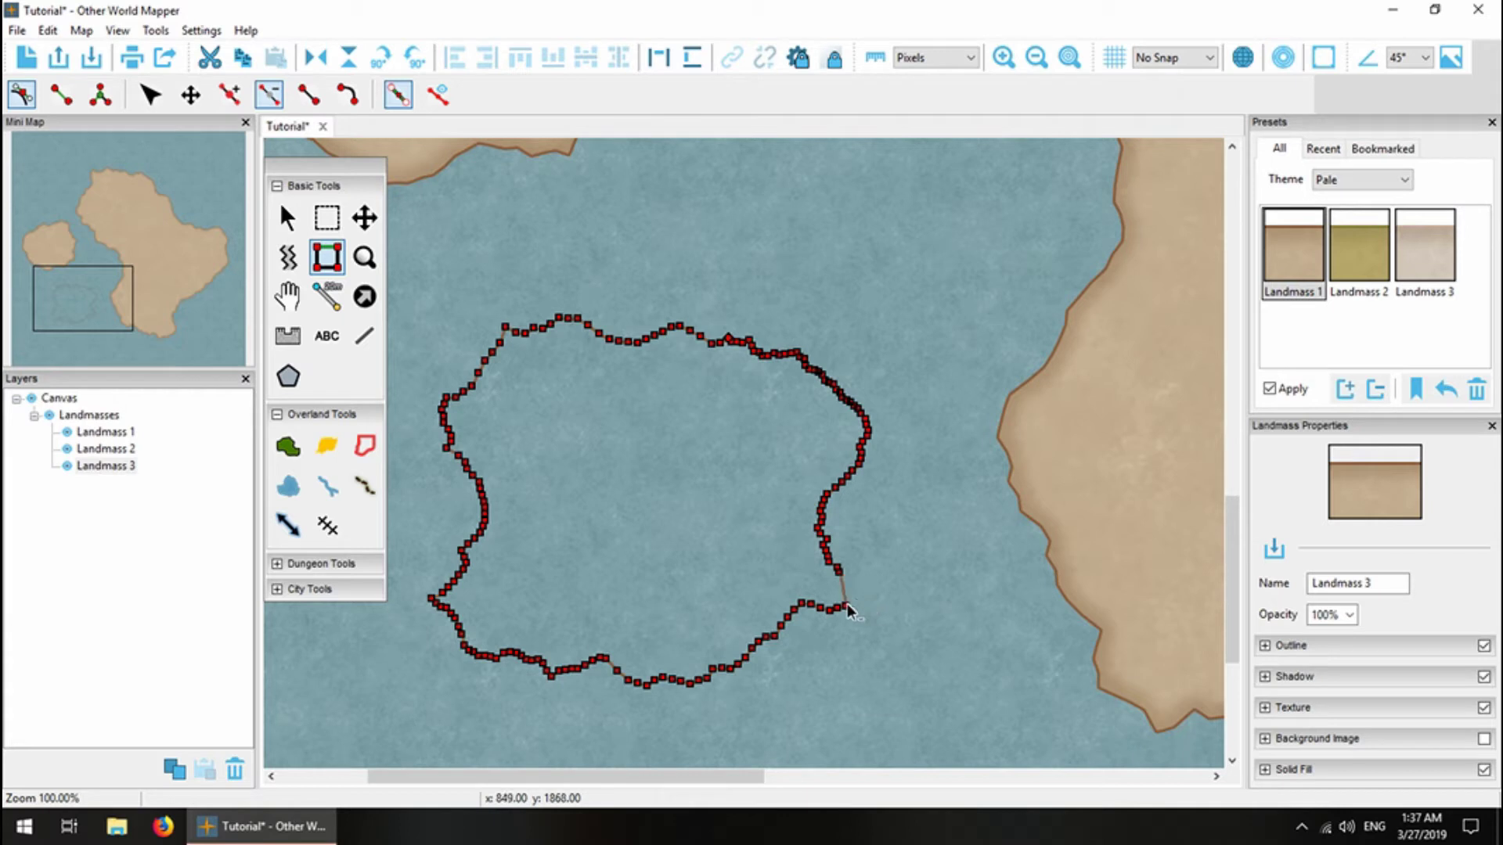
{"action": "left_click", "coordinate": [190, 95]}
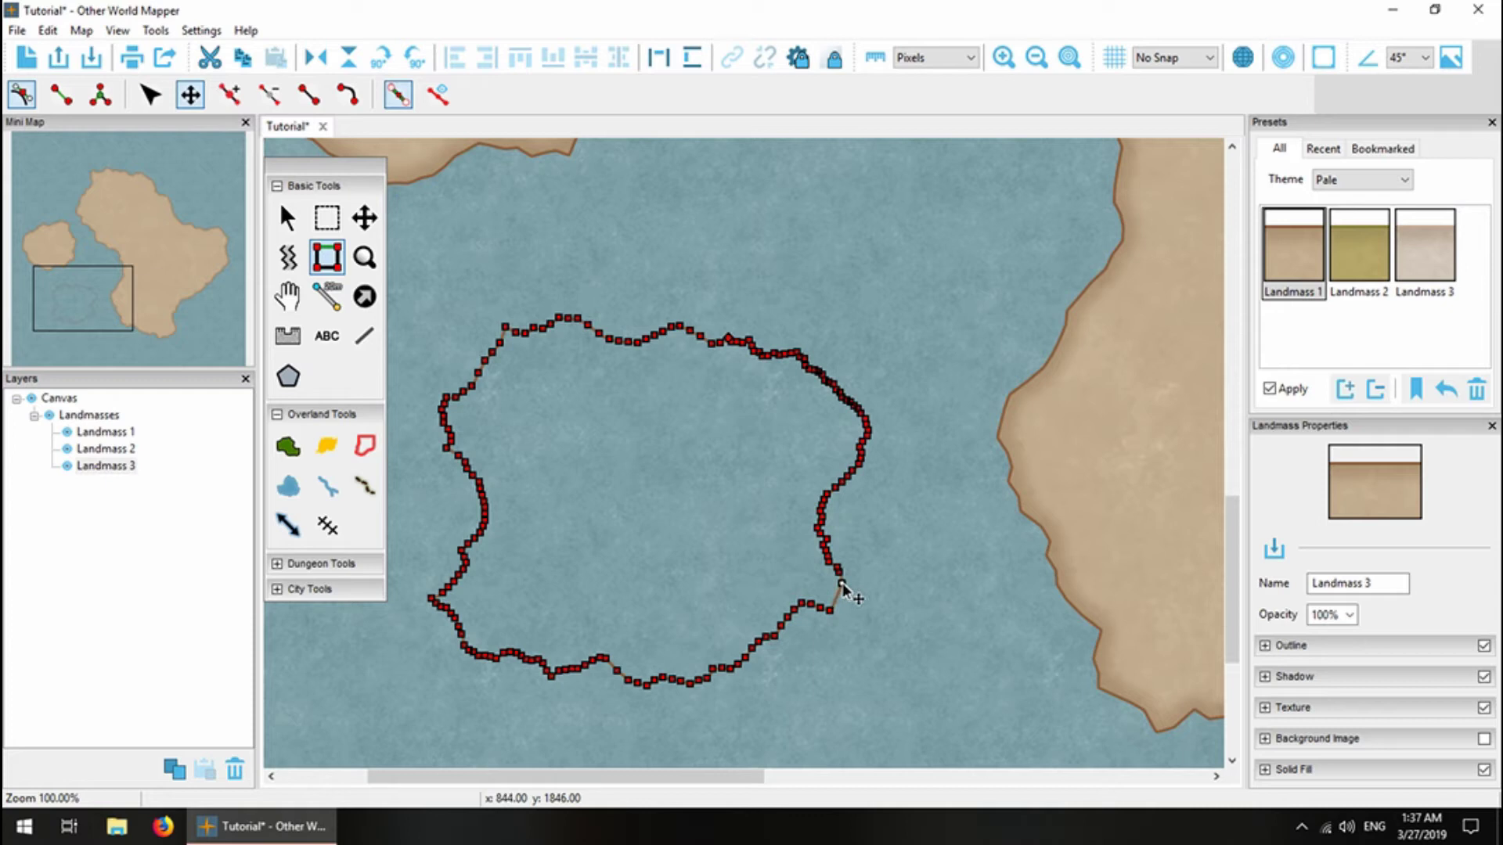
{"action": "left_click_drag", "start_coordinate": [843, 586], "coordinate": [822, 615]}
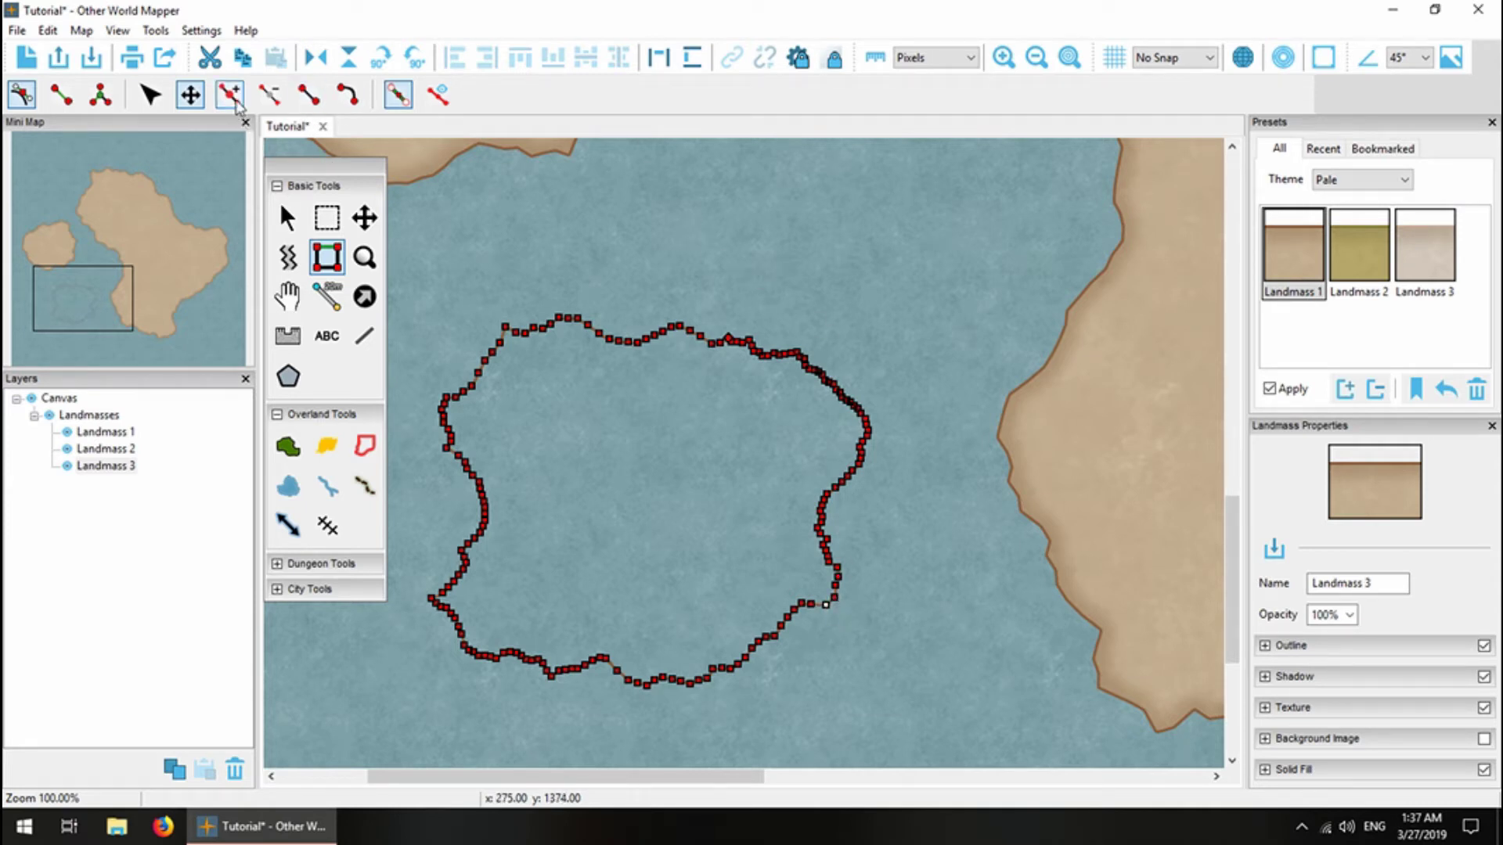
{"action": "left_click", "coordinate": [364, 218]}
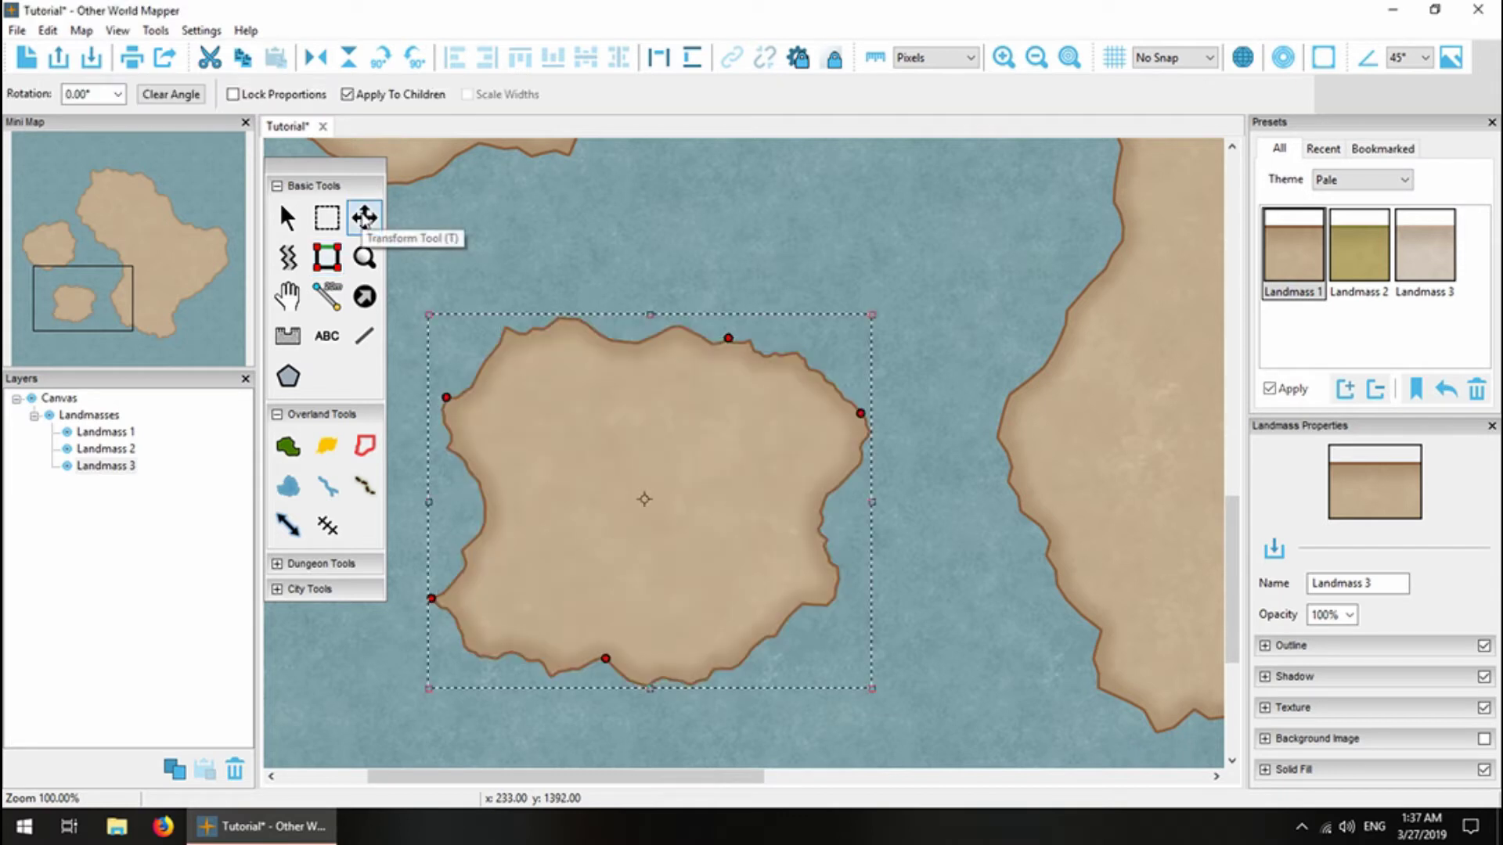
{"action": "left_click", "coordinate": [928, 615]}
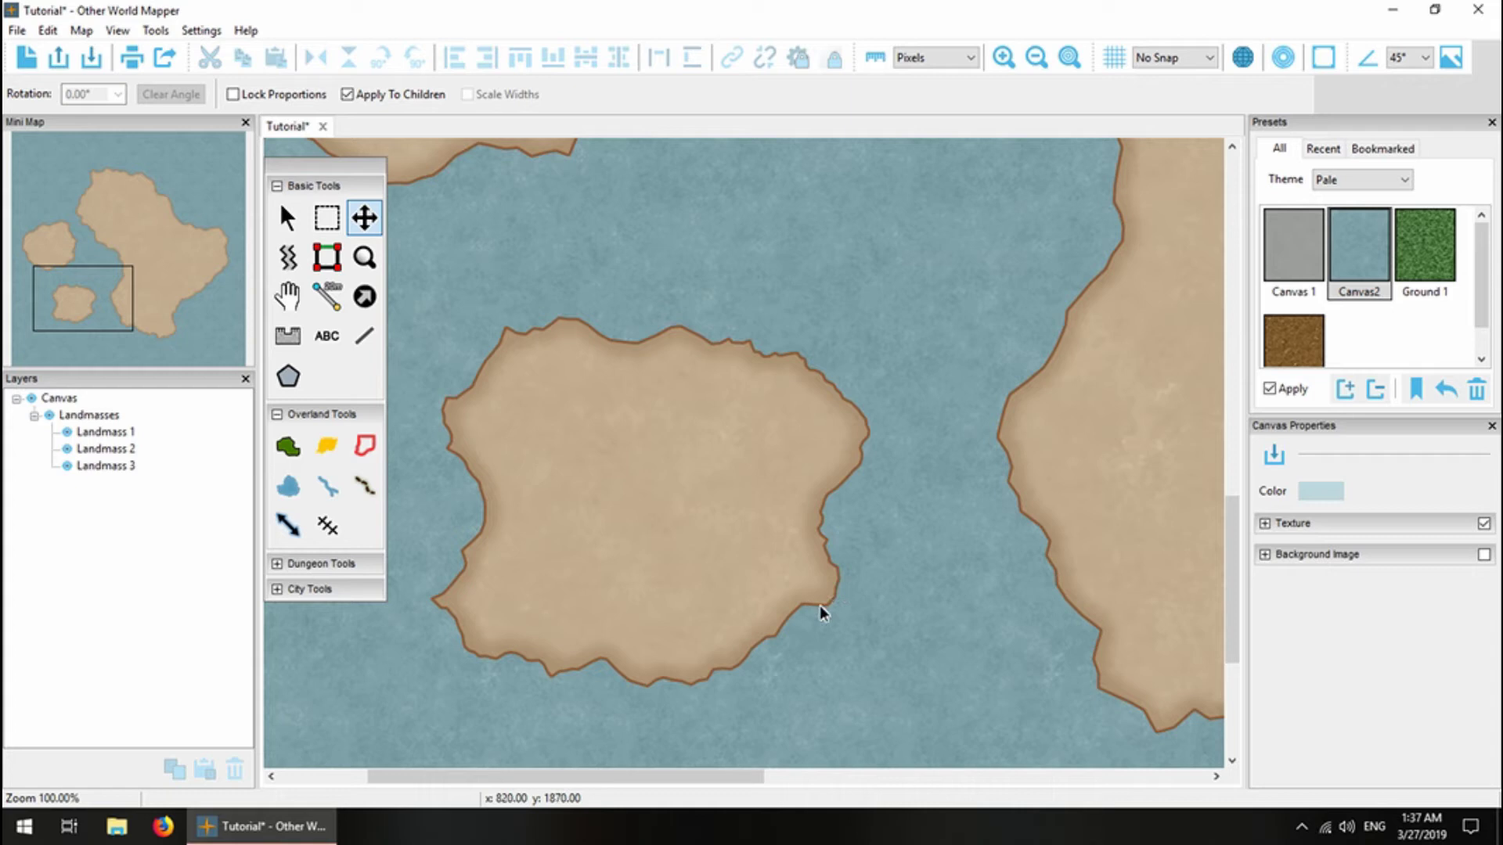
Paint a golden Region 2 area across the big island's interior and select the Region 6 style.
{"action": "scroll", "coordinate": [859, 479], "scroll_direction": "up", "scroll_amount": 3}
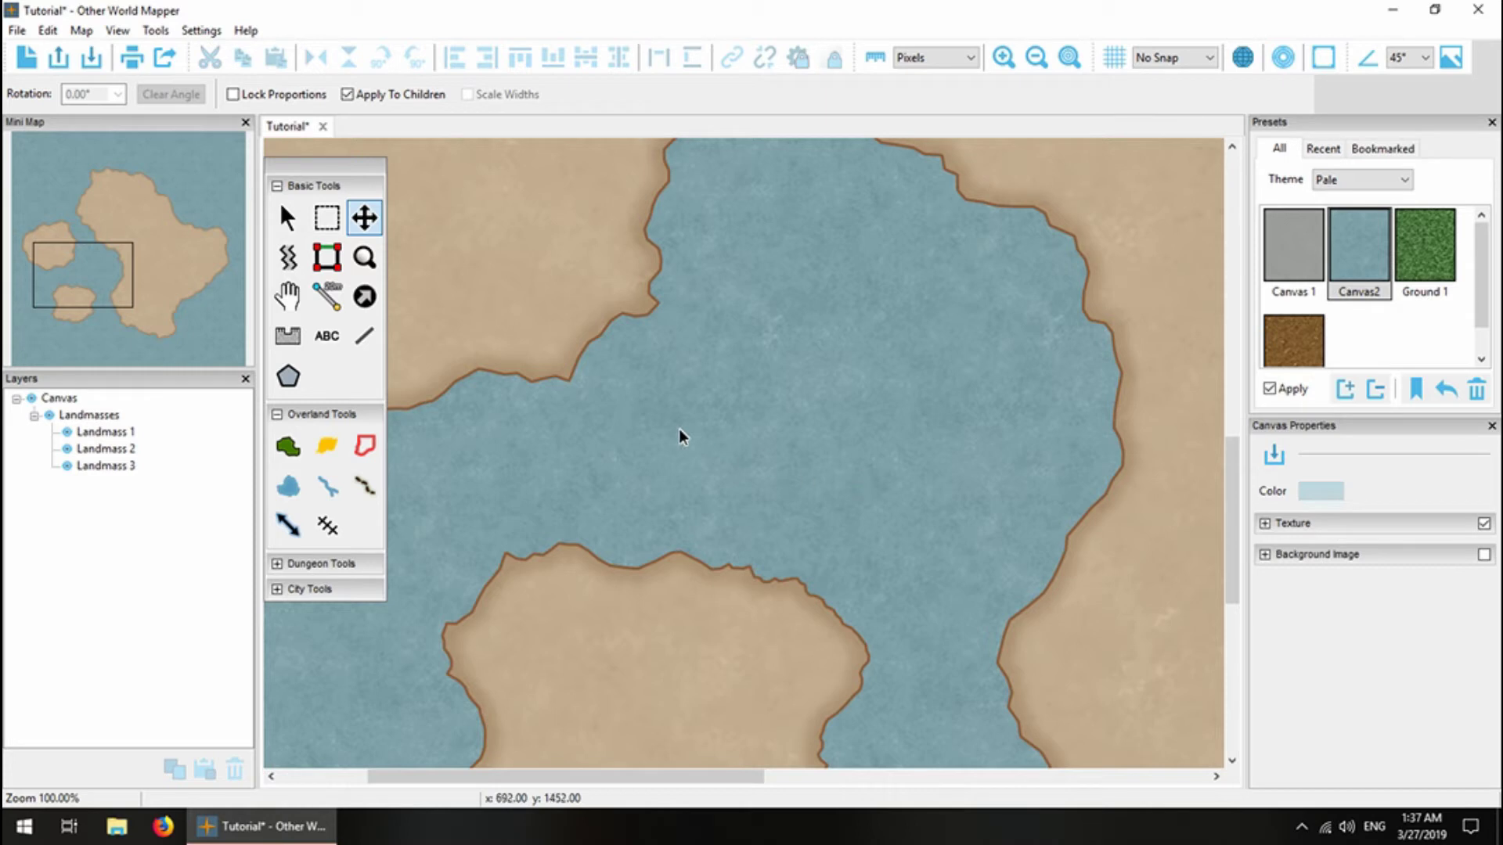
{"action": "left_click", "coordinate": [328, 447]}
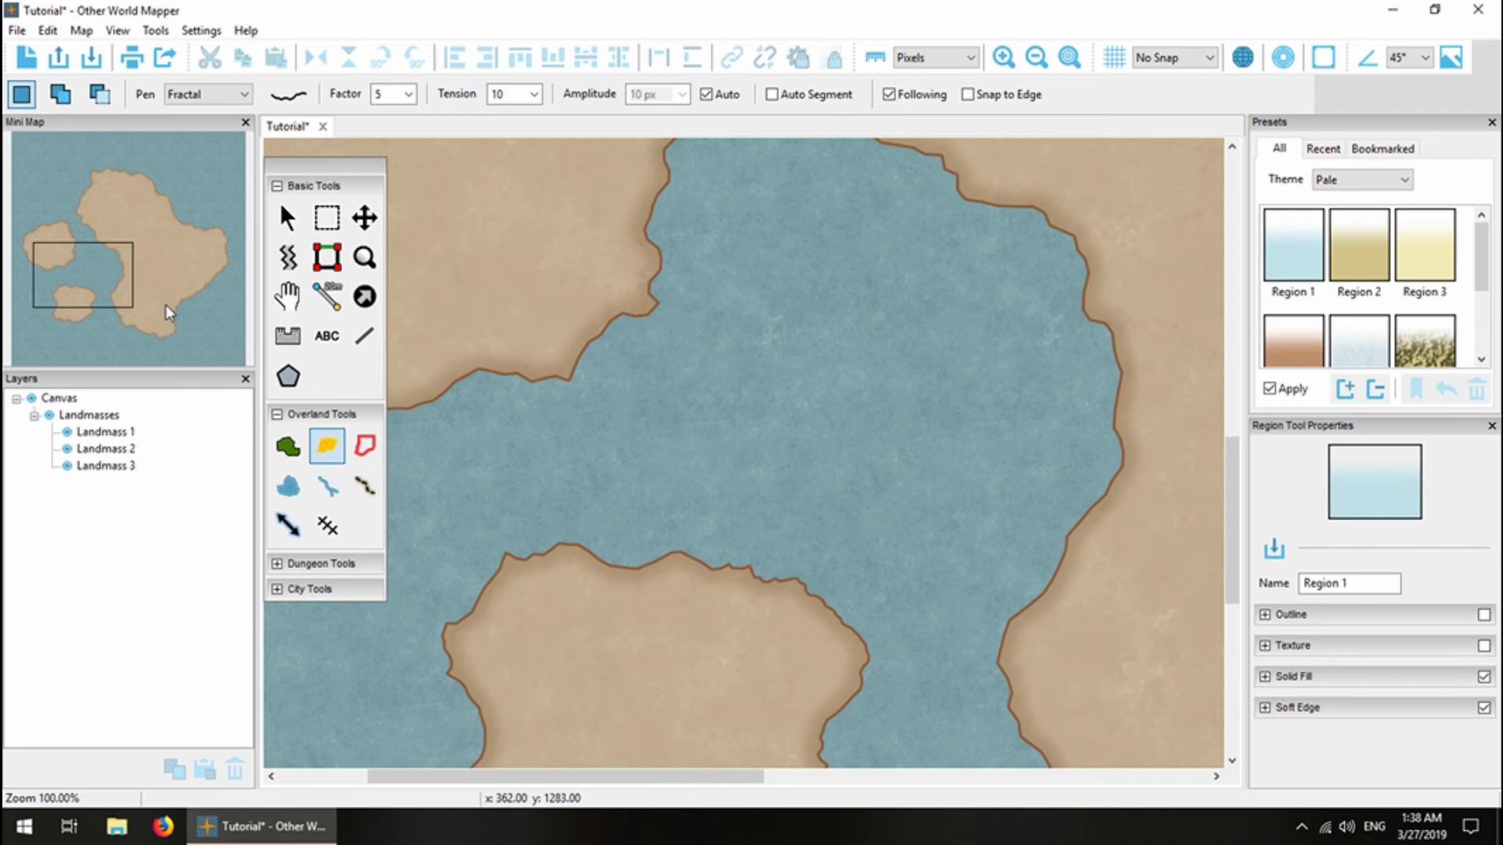
{"action": "left_click_drag", "start_coordinate": [132, 265], "coordinate": [140, 217]}
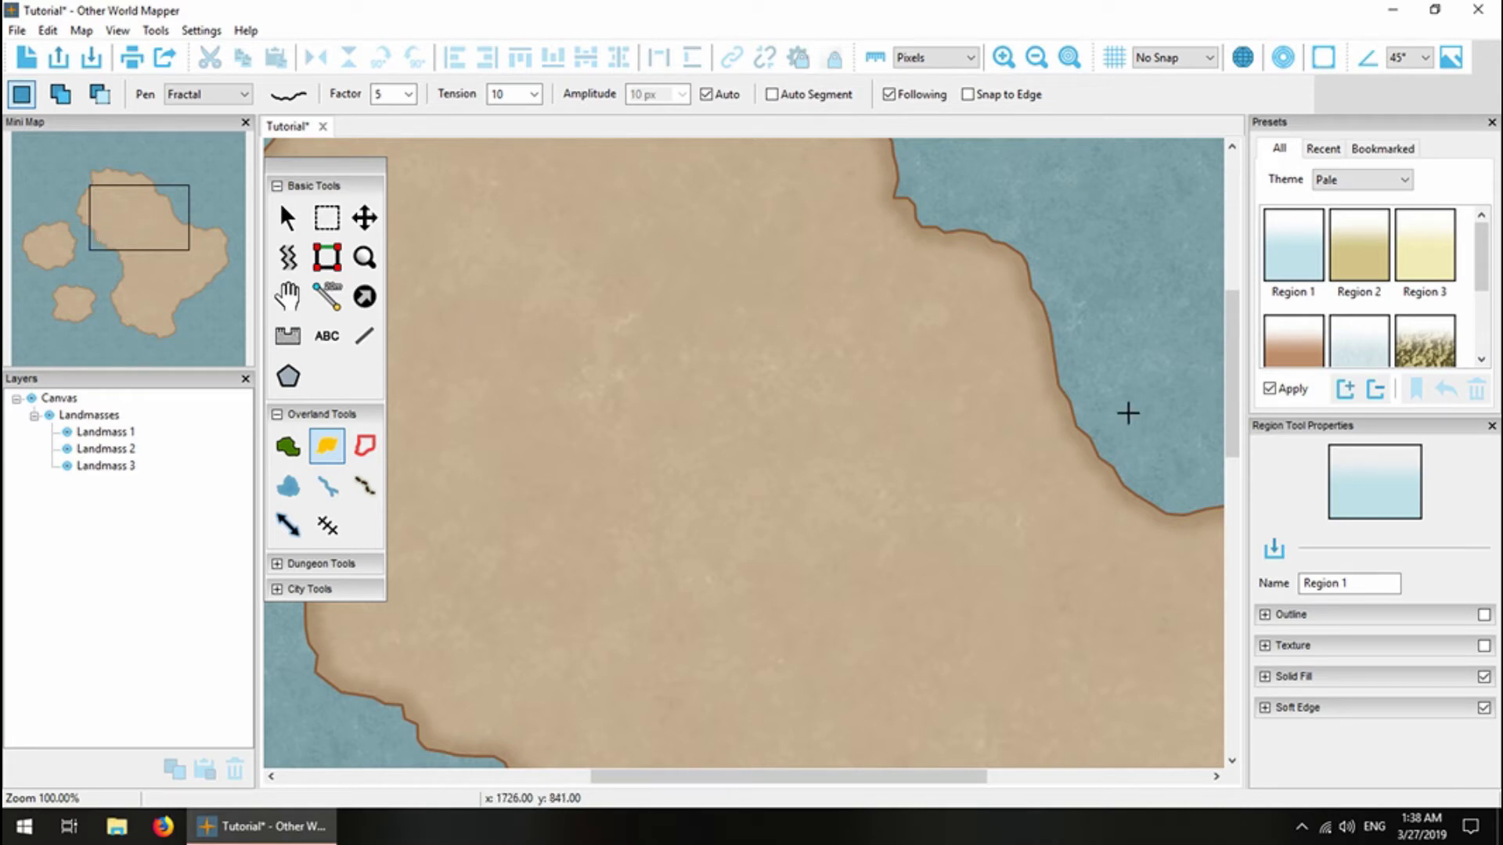
{"action": "left_click", "coordinate": [1386, 294]}
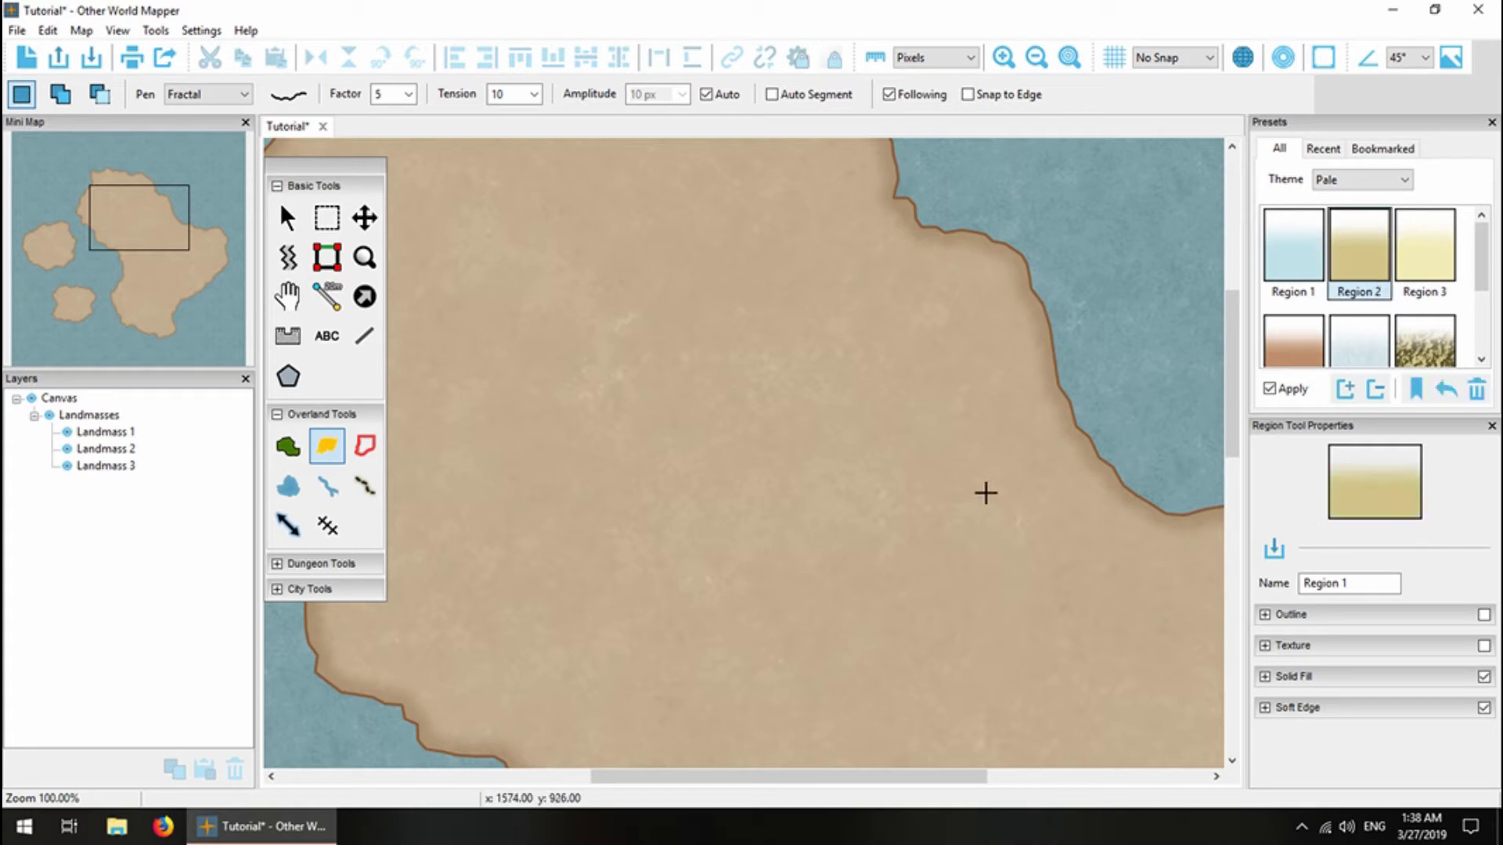
{"action": "scroll", "coordinate": [987, 493], "scroll_direction": "up", "scroll_amount": 1}
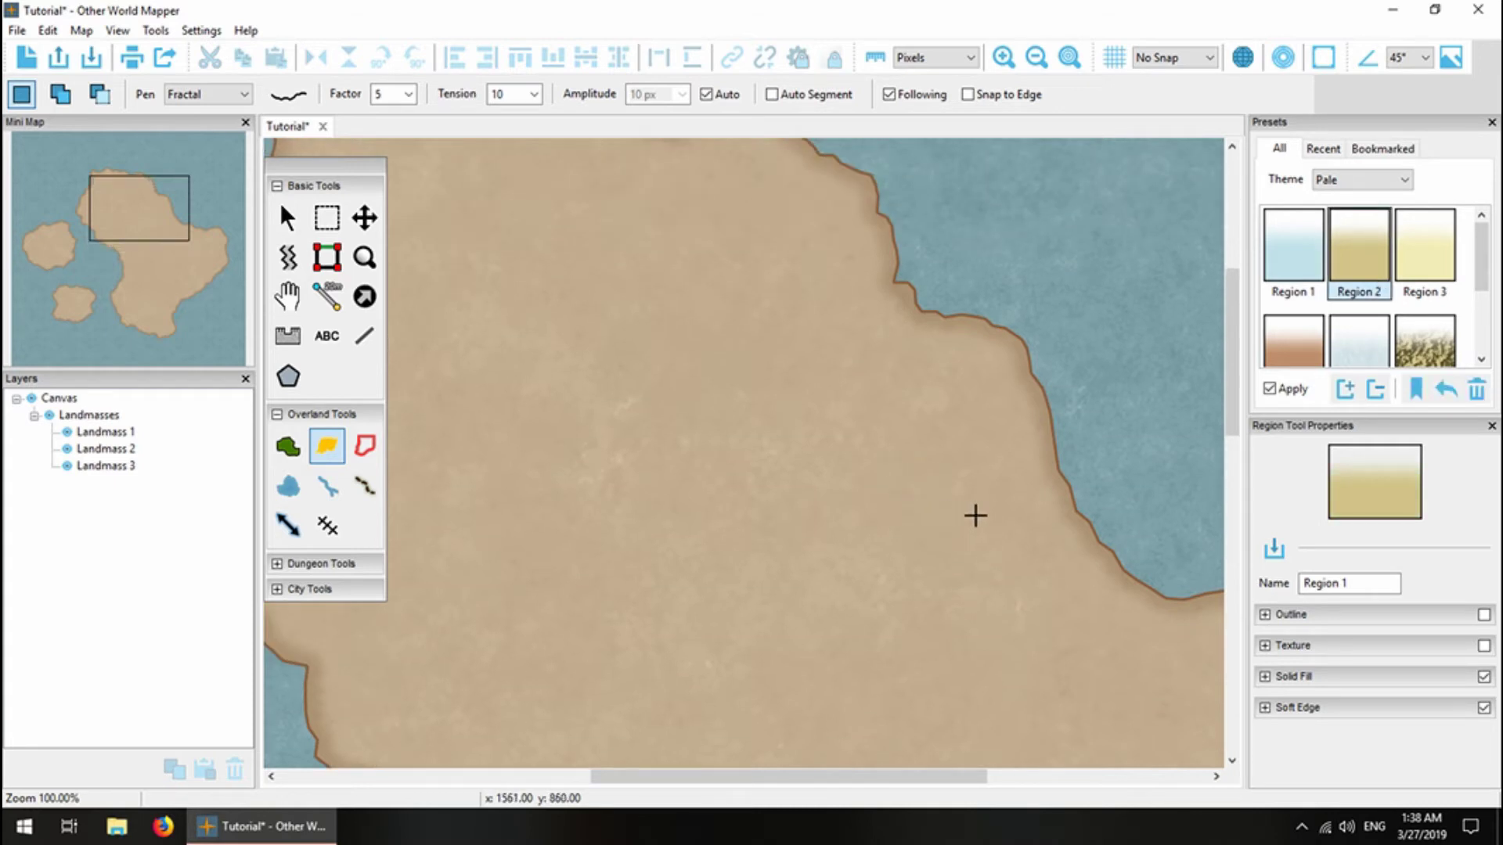
{"action": "mouse_move", "coordinate": [998, 565]}
{"action": "left_mouse_down"}
{"action": "mouse_move", "coordinate": [705, 215]}
{"action": "mouse_move", "coordinate": [684, 245]}
{"action": "mouse_move", "coordinate": [640, 779]}
{"action": "mouse_move", "coordinate": [564, 366]}
{"action": "mouse_move", "coordinate": [651, 339]}
{"action": "mouse_move", "coordinate": [611, 681]}
{"action": "mouse_move", "coordinate": [969, 680]}
{"action": "mouse_move", "coordinate": [960, 791]}
{"action": "mouse_move", "coordinate": [721, 580]}
{"action": "mouse_move", "coordinate": [815, 527]}
{"action": "mouse_move", "coordinate": [785, 562]}
{"action": "mouse_move", "coordinate": [807, 751]}
{"action": "mouse_move", "coordinate": [949, 315]}
{"action": "mouse_move", "coordinate": [688, 292]}
{"action": "mouse_move", "coordinate": [548, 149]}
{"action": "left_mouse_up"}
{"action": "left_click_drag", "start_coordinate": [900, 775], "coordinate": [747, 776]}
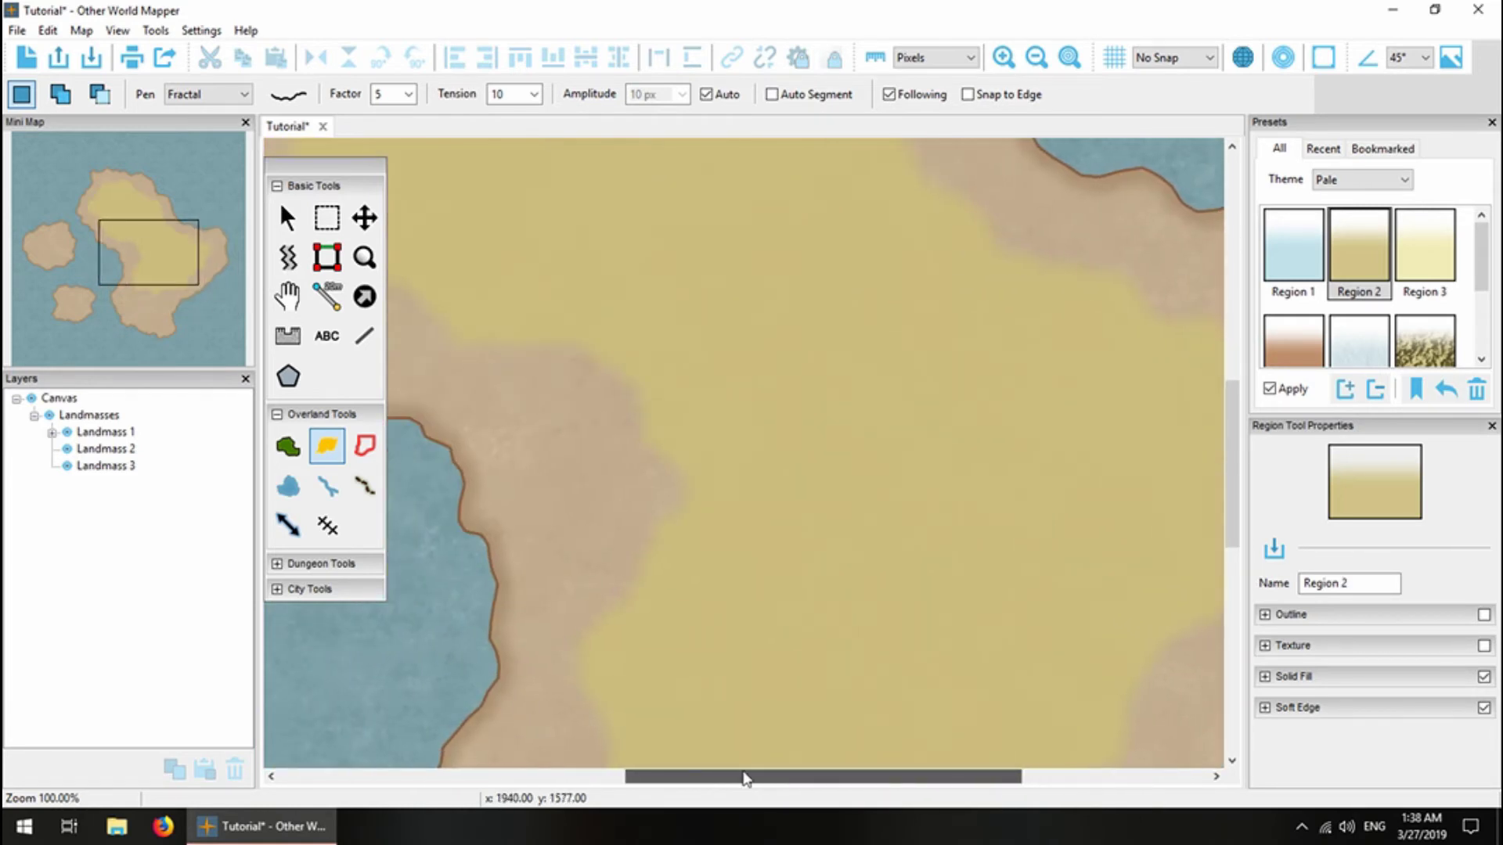
{"action": "scroll", "coordinate": [862, 528], "scroll_direction": "up", "scroll_amount": 5}
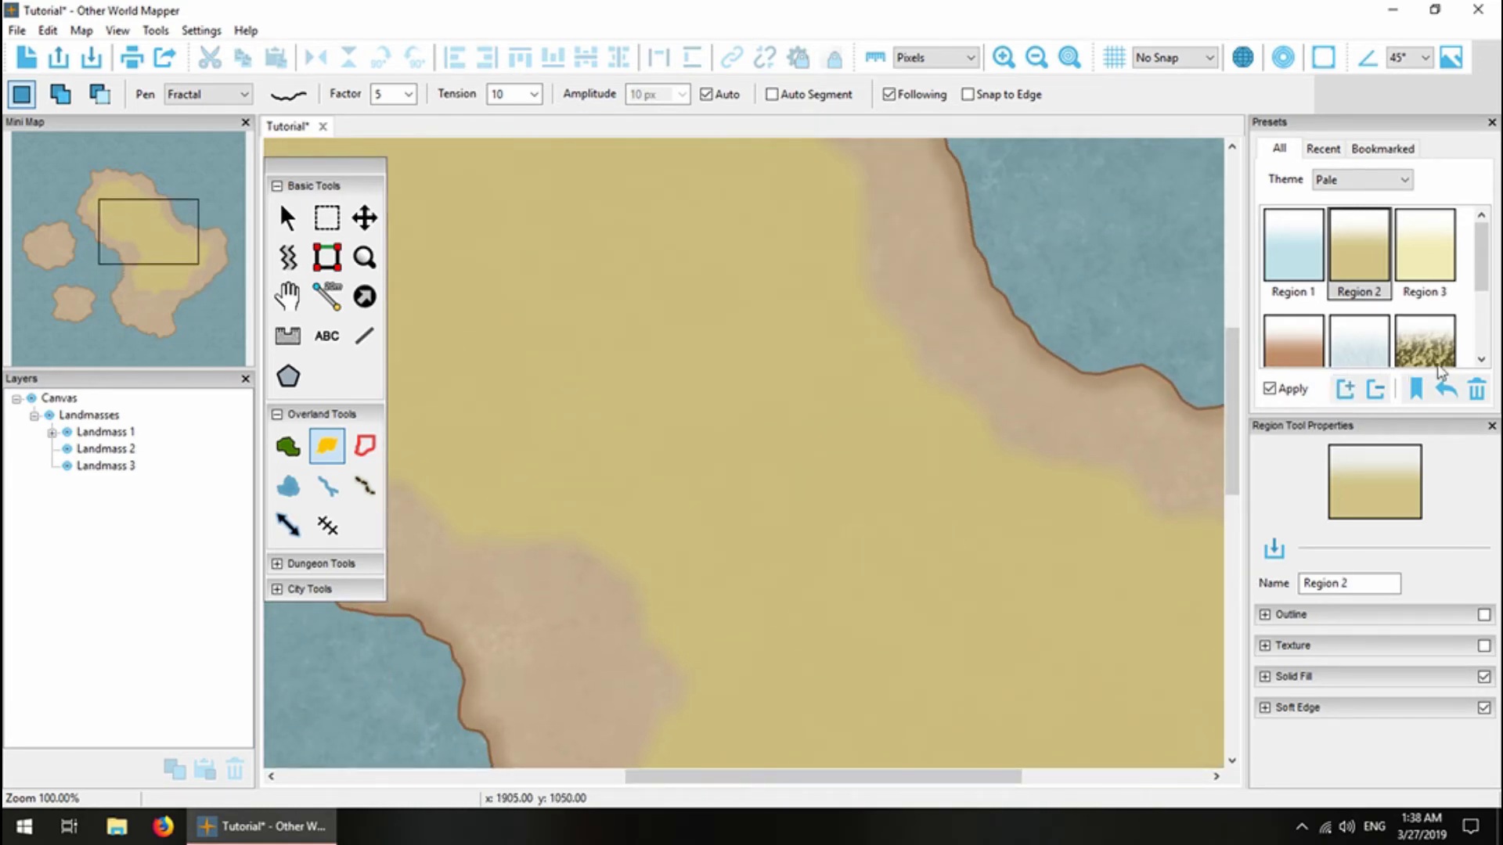
{"action": "left_click", "coordinate": [1438, 362]}
{"action": "scroll", "coordinate": [866, 500], "scroll_direction": "up", "scroll_amount": 5}
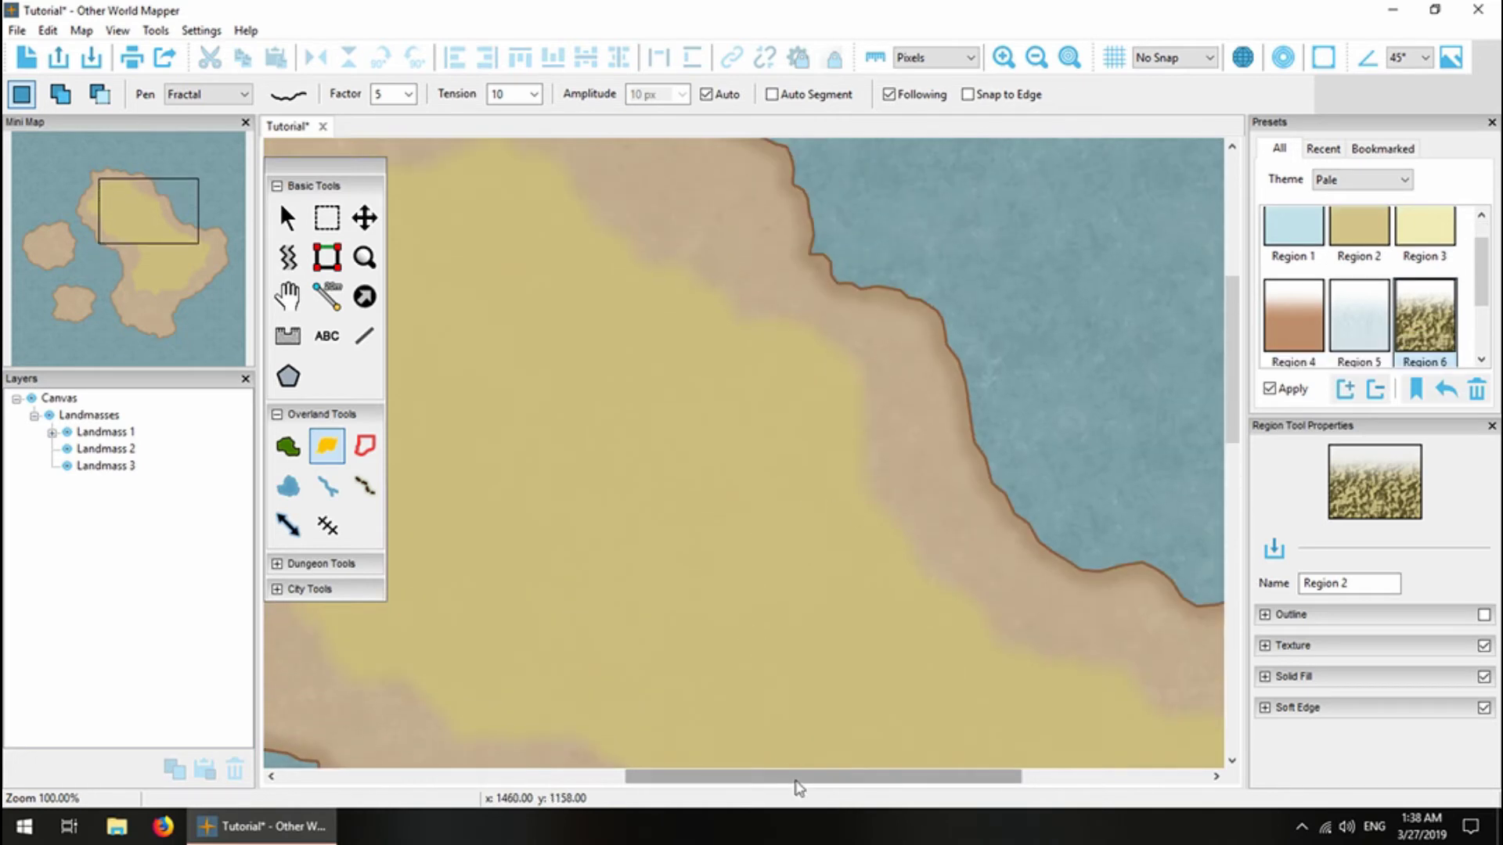
Trace a diagonal Region 6 grassland outline through the golden area of the big island.
{"action": "left_click_drag", "start_coordinate": [796, 781], "coordinate": [650, 778]}
{"action": "left_click", "coordinate": [1160, 485]}
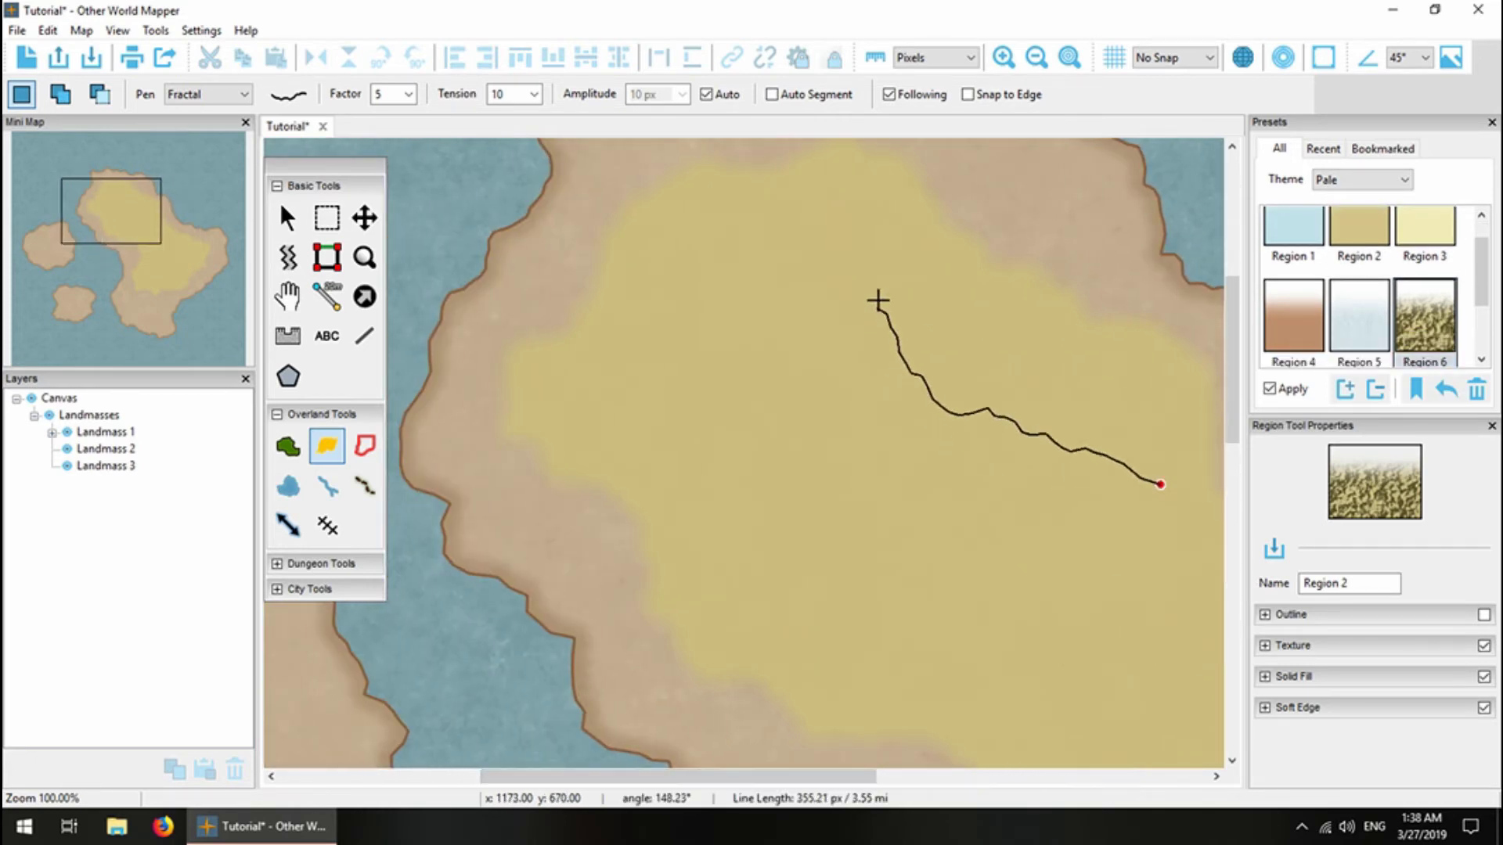
{"action": "mouse_move", "coordinate": [878, 300]}
{"action": "left_mouse_down"}
{"action": "mouse_move", "coordinate": [952, 305]}
{"action": "mouse_move", "coordinate": [743, 233]}
{"action": "mouse_move", "coordinate": [633, 387]}
{"action": "left_mouse_up"}
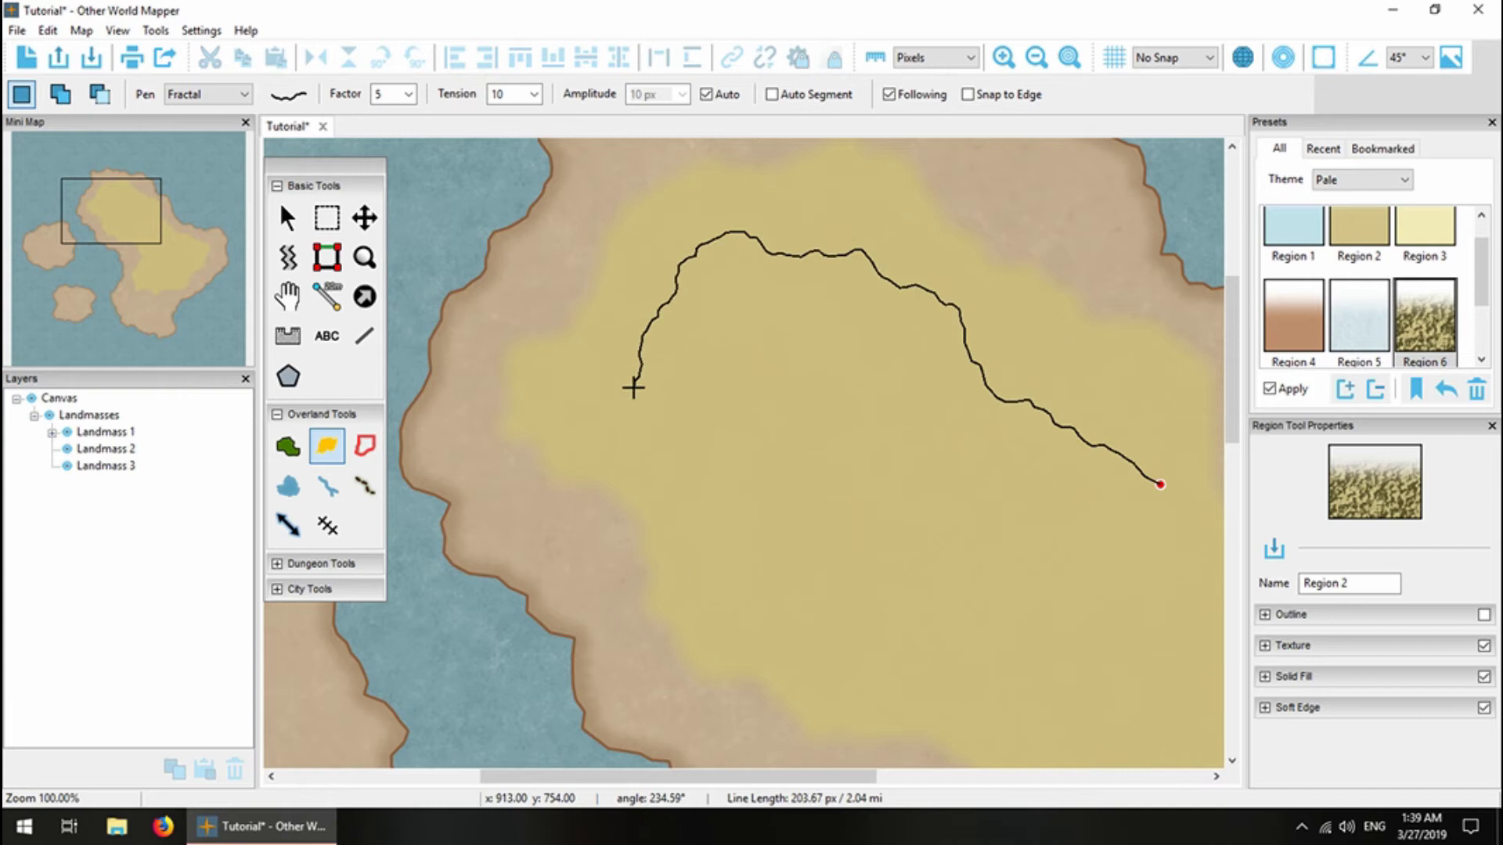
{"action": "left_click_drag", "start_coordinate": [835, 778], "coordinate": [906, 778]}
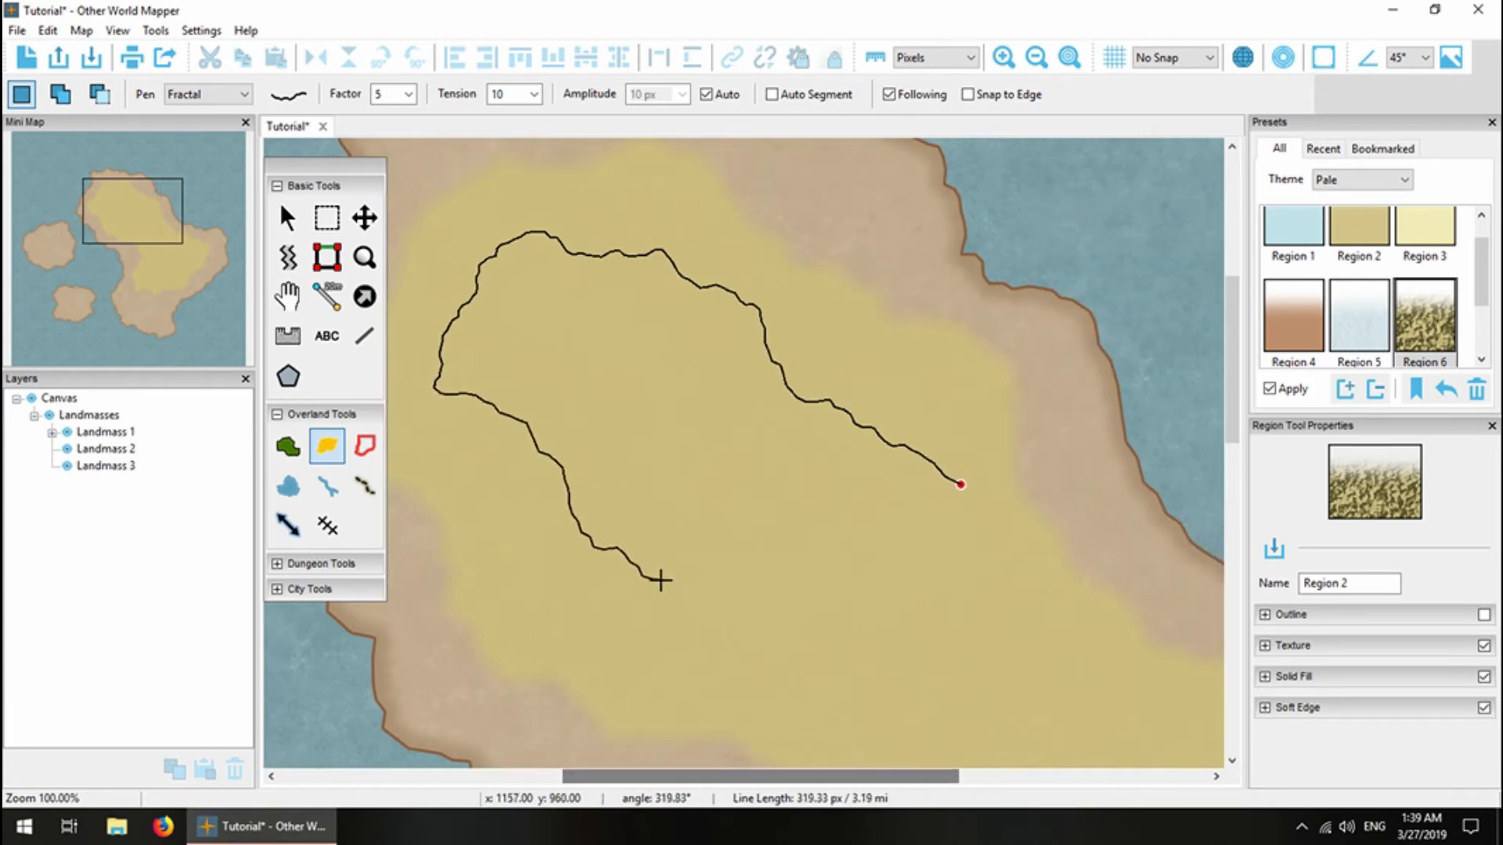
{"action": "mouse_move", "coordinate": [659, 580]}
{"action": "left_mouse_down"}
{"action": "mouse_move", "coordinate": [620, 608]}
{"action": "mouse_move", "coordinate": [1055, 672]}
{"action": "mouse_move", "coordinate": [942, 661]}
{"action": "mouse_move", "coordinate": [879, 544]}
{"action": "mouse_move", "coordinate": [839, 548]}
{"action": "left_mouse_up"}
{"action": "scroll", "coordinate": [1057, 668], "scroll_direction": "down", "scroll_amount": 2}
{"action": "scroll", "coordinate": [979, 670], "scroll_direction": "down", "scroll_amount": 3}
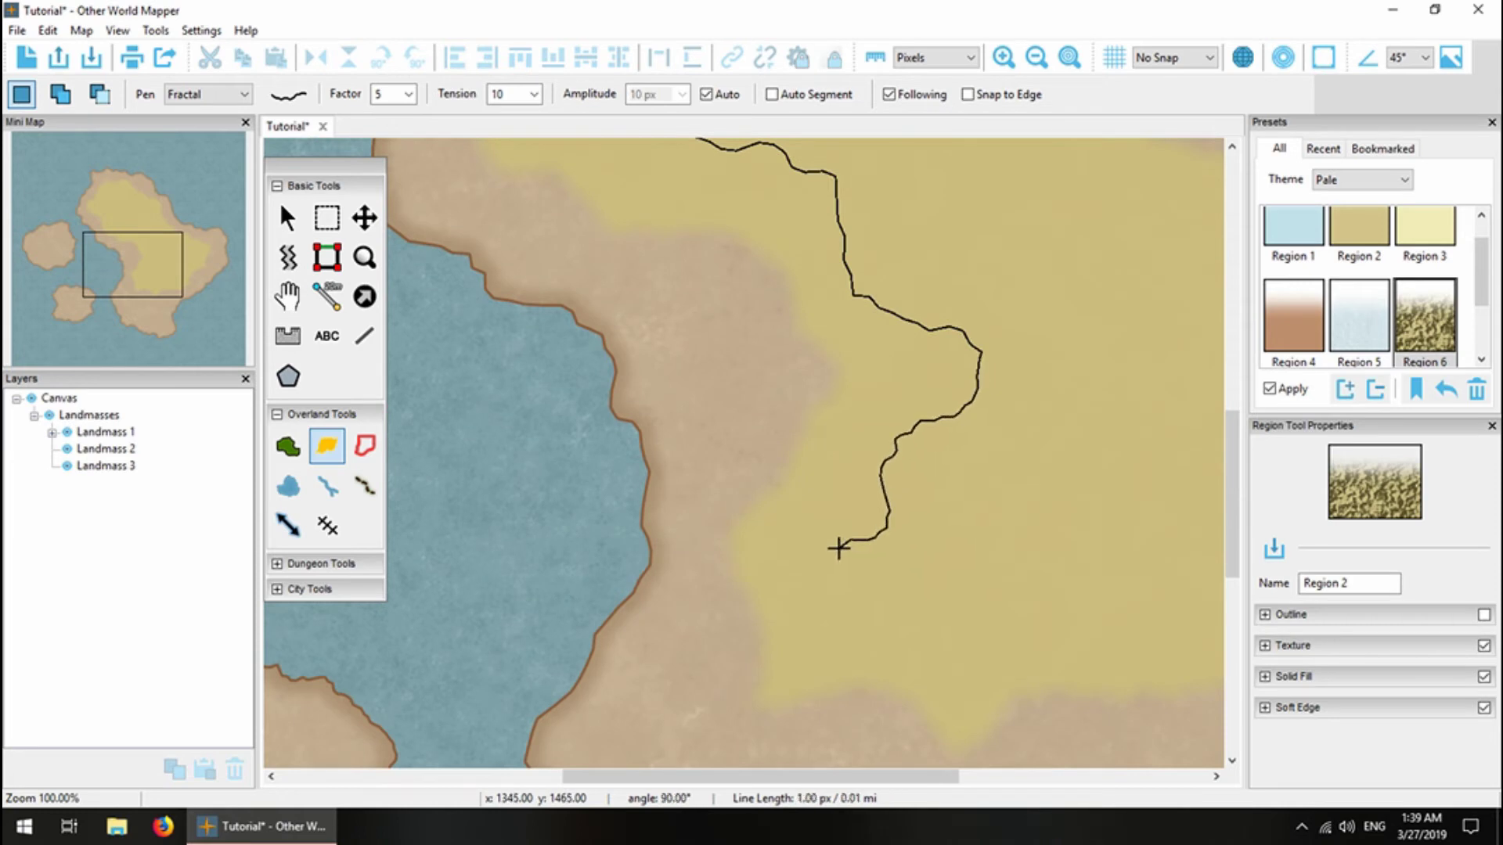
{"action": "left_click_drag", "start_coordinate": [838, 776], "coordinate": [955, 777]}
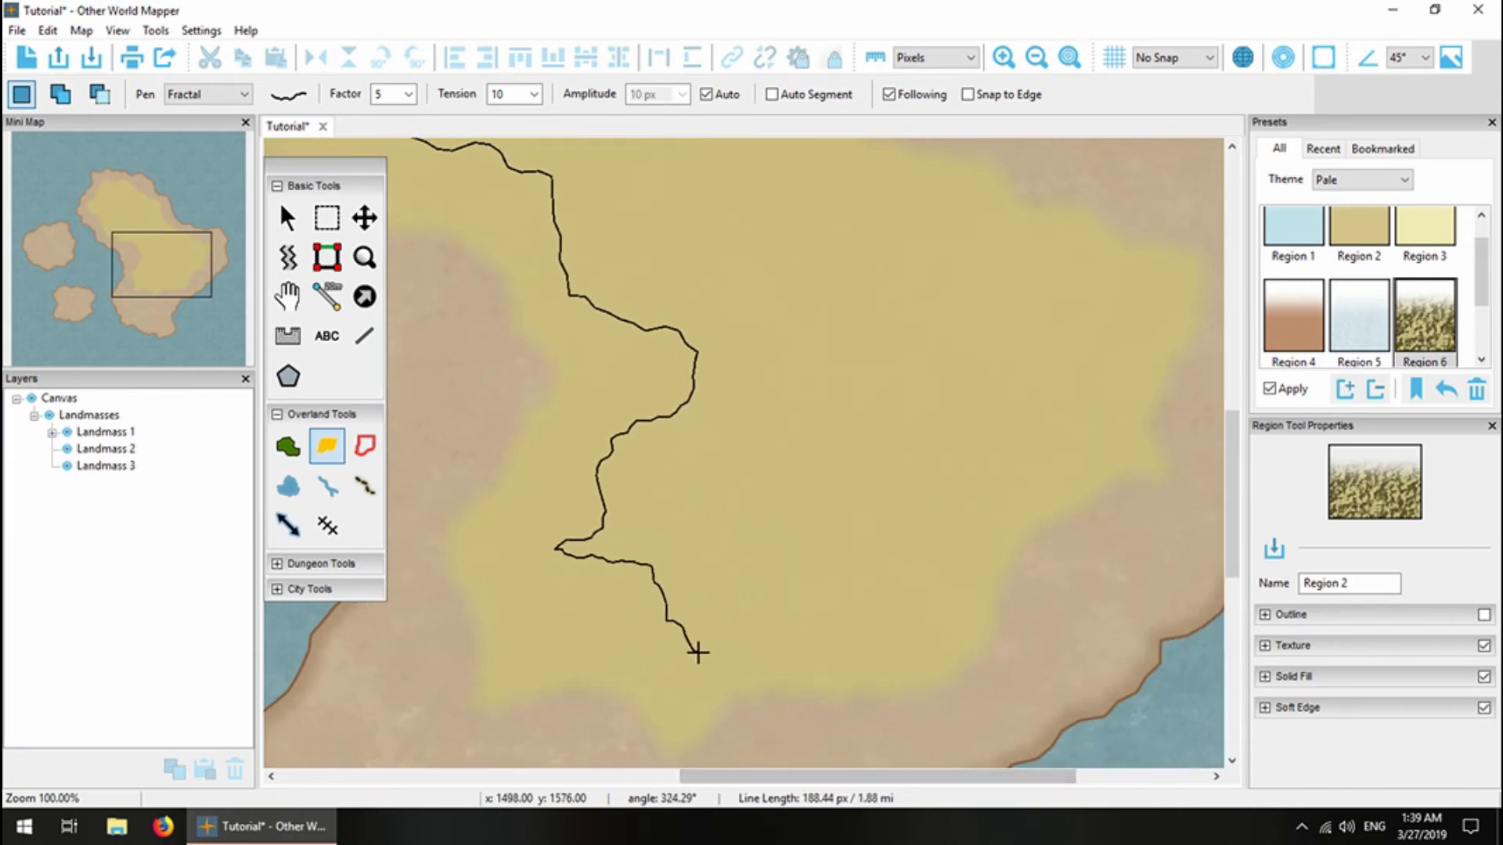
{"action": "mouse_move", "coordinate": [697, 652]}
{"action": "left_mouse_down"}
{"action": "mouse_move", "coordinate": [859, 631]}
{"action": "mouse_move", "coordinate": [895, 592]}
{"action": "mouse_move", "coordinate": [860, 430]}
{"action": "mouse_move", "coordinate": [898, 490]}
{"action": "mouse_move", "coordinate": [910, 485]}
{"action": "mouse_move", "coordinate": [904, 588]}
{"action": "mouse_move", "coordinate": [841, 555]}
{"action": "mouse_move", "coordinate": [837, 618]}
{"action": "mouse_move", "coordinate": [966, 527]}
{"action": "mouse_move", "coordinate": [1036, 403]}
{"action": "mouse_move", "coordinate": [1028, 255]}
{"action": "mouse_move", "coordinate": [736, 324]}
{"action": "mouse_move", "coordinate": [764, 404]}
{"action": "mouse_move", "coordinate": [693, 270]}
{"action": "left_mouse_up"}
{"action": "scroll", "coordinate": [986, 258], "scroll_direction": "up", "scroll_amount": 3}
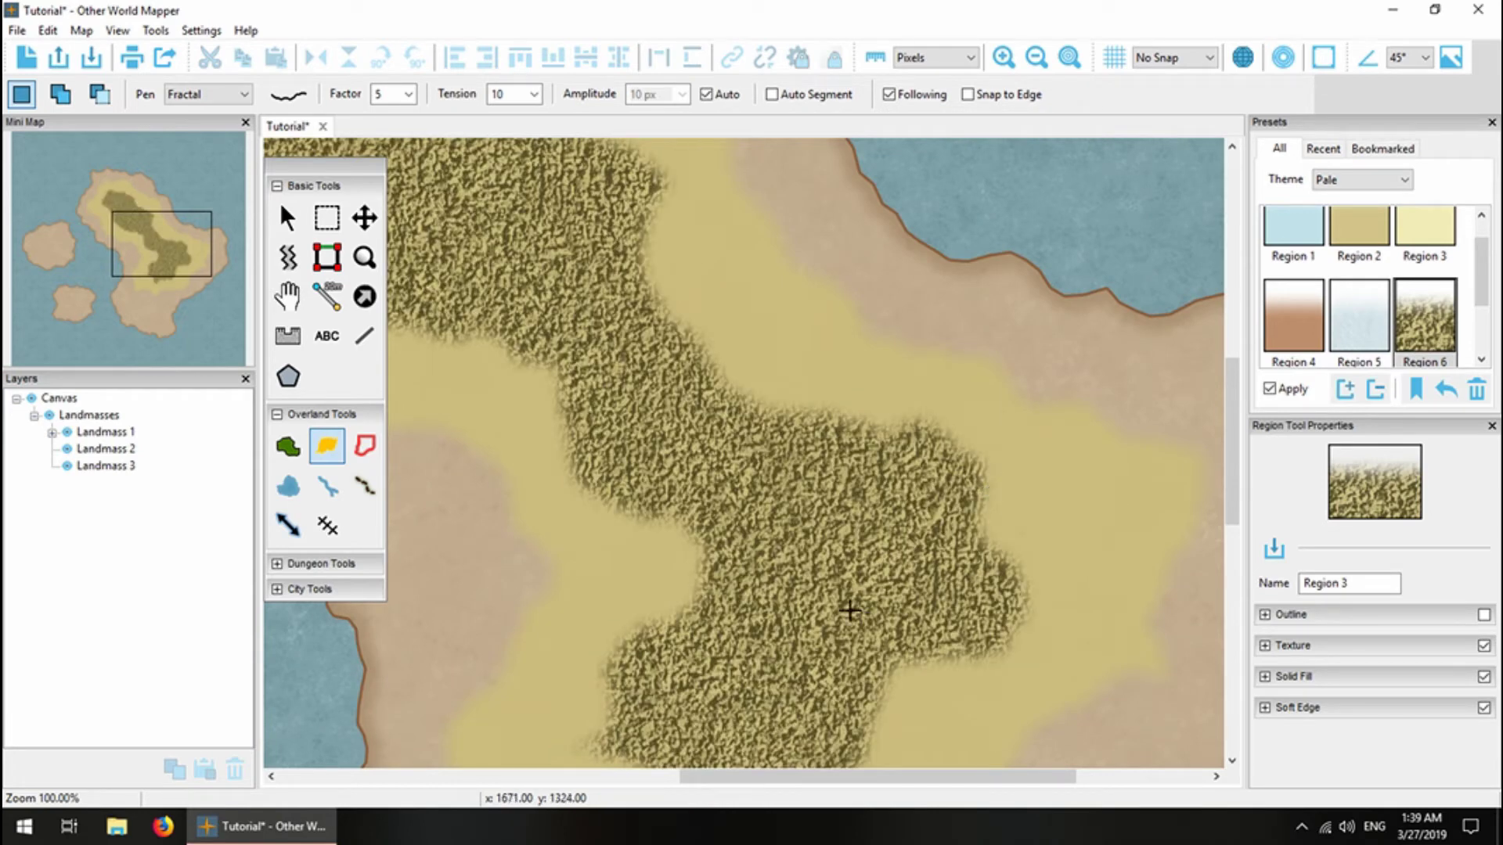
{"action": "left_click", "coordinate": [364, 218]}
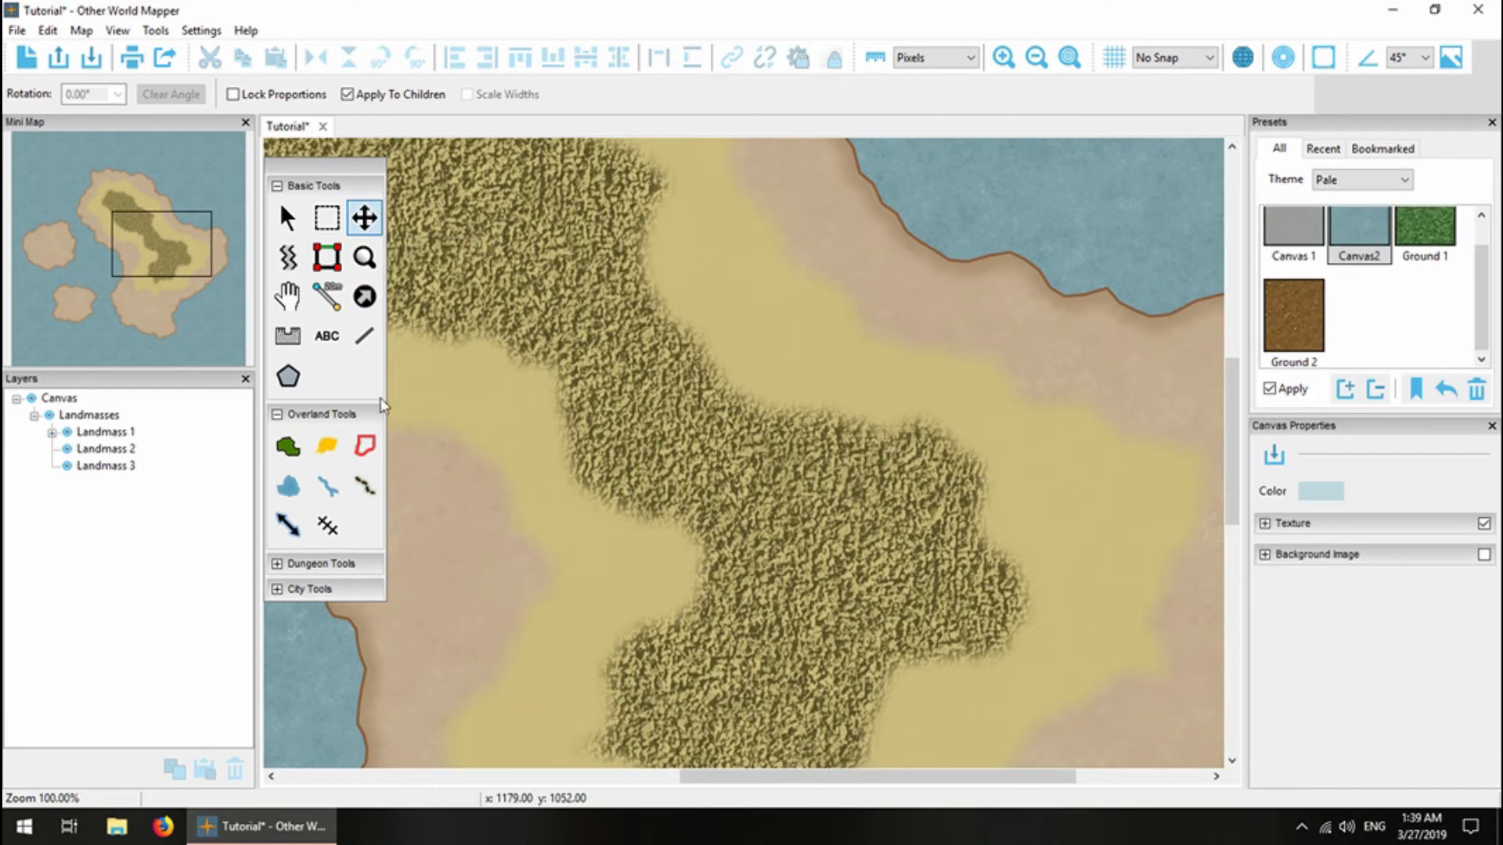
Give the grass region a soft edge with a 131 px spread.
{"action": "left_click", "coordinate": [583, 278]}
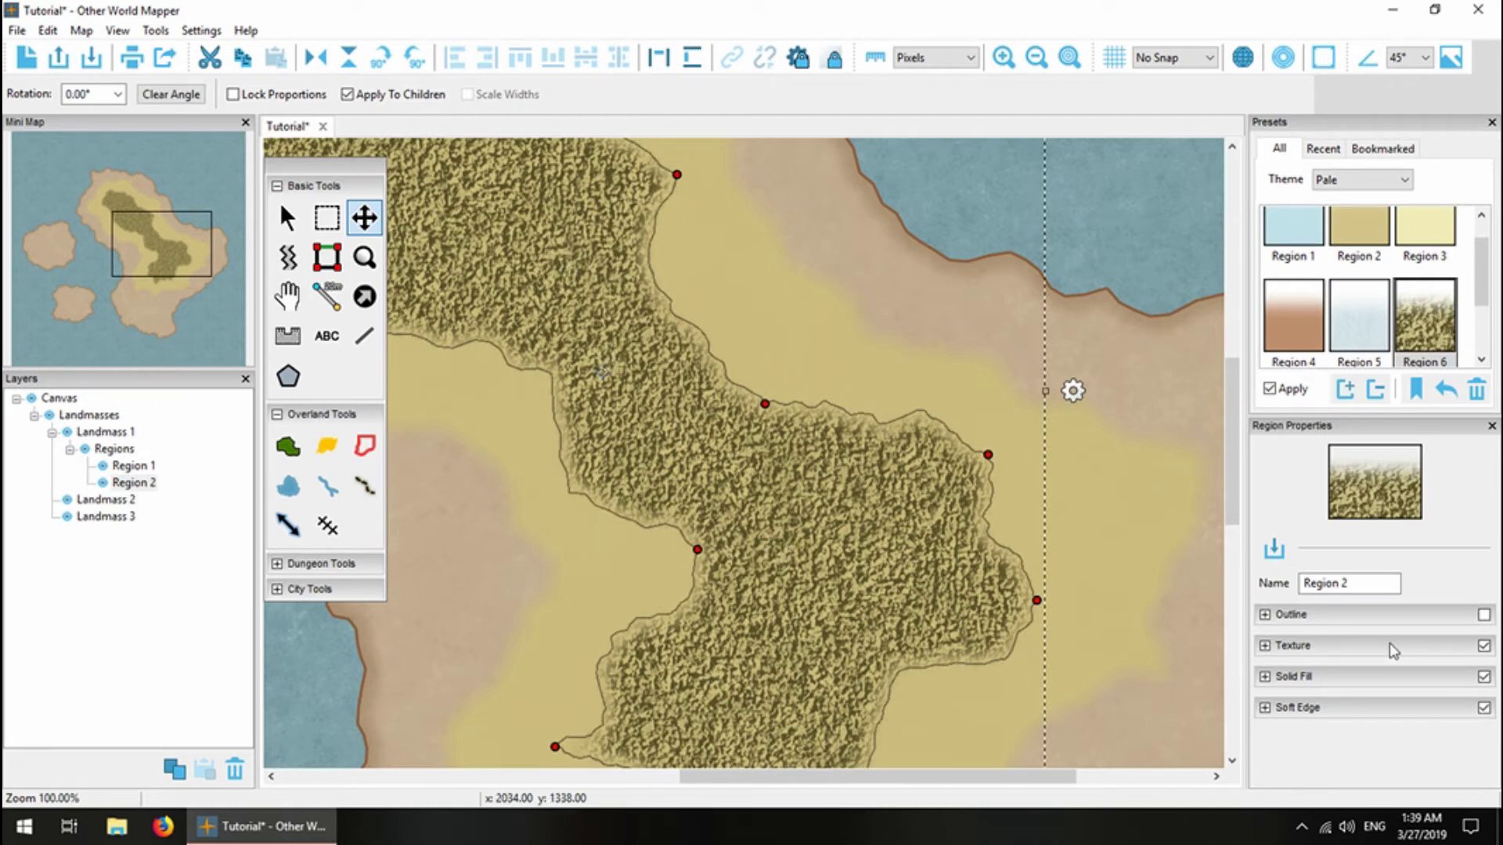
{"action": "left_click", "coordinate": [1315, 708]}
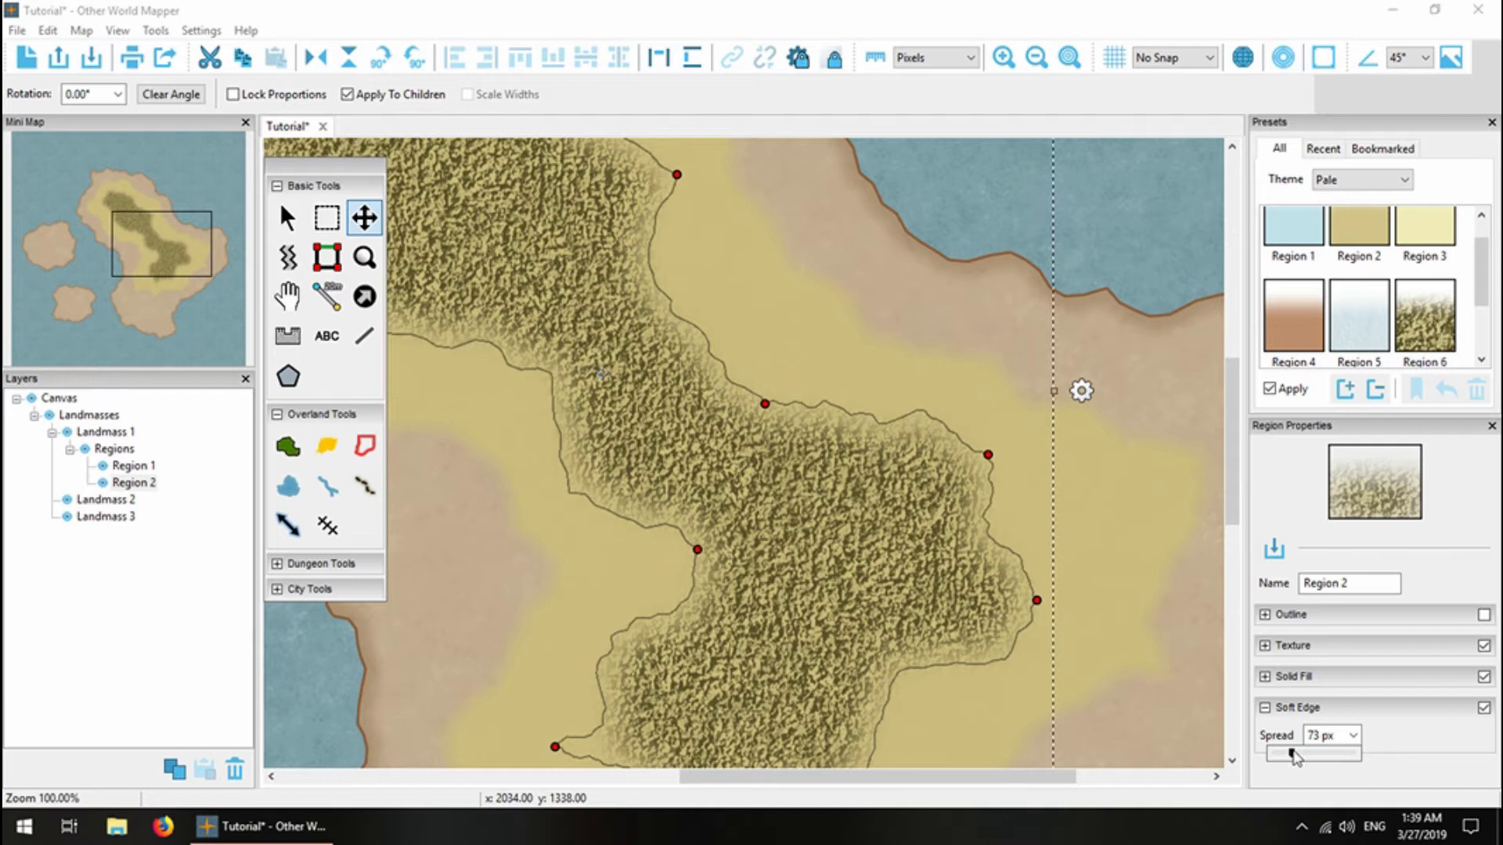
{"action": "left_click_drag", "start_coordinate": [1294, 757], "coordinate": [1305, 758]}
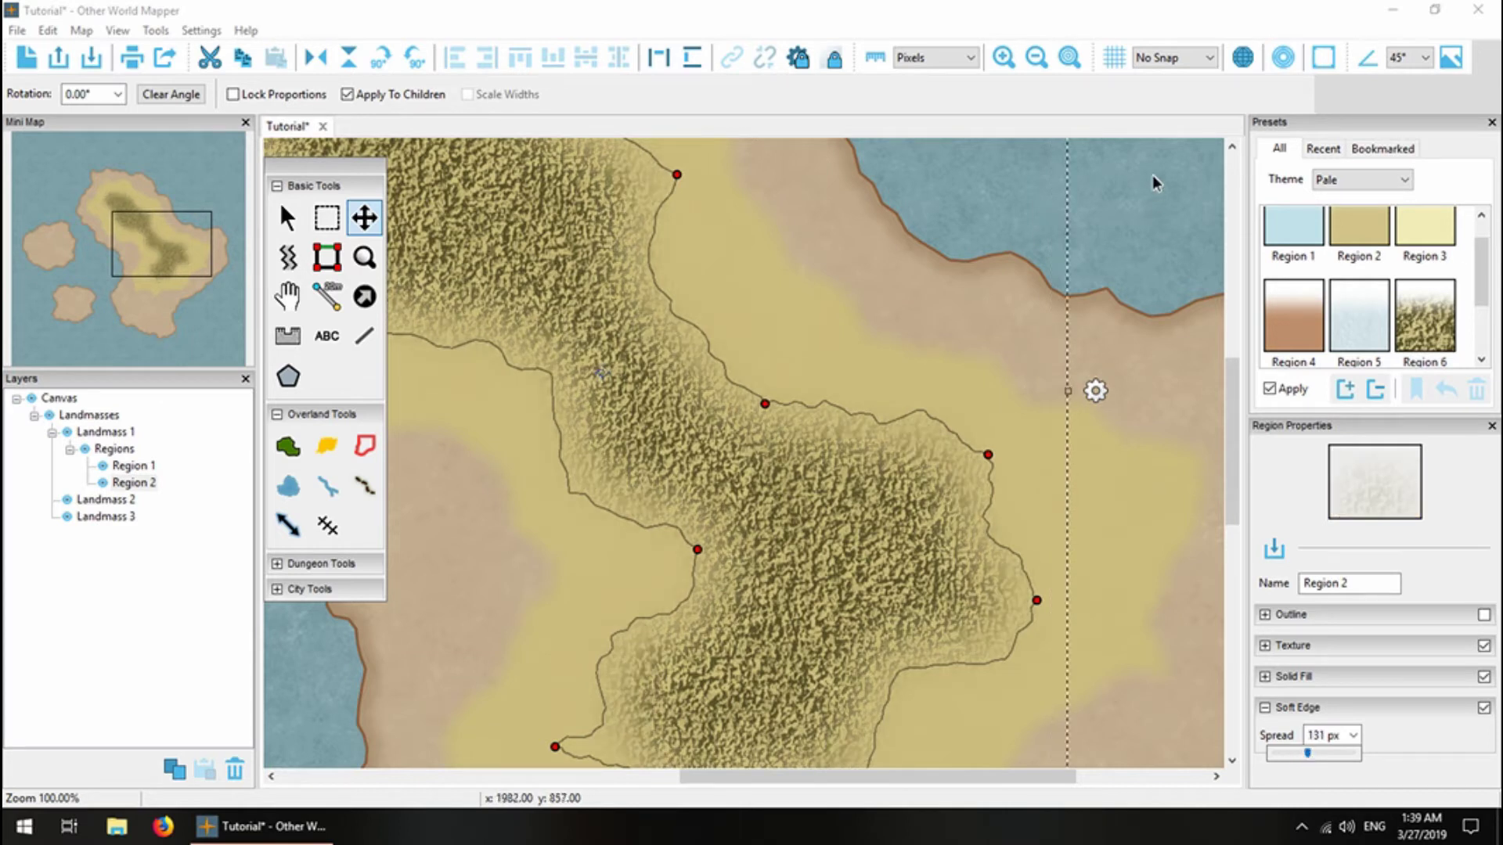
{"action": "left_click", "coordinate": [1149, 226]}
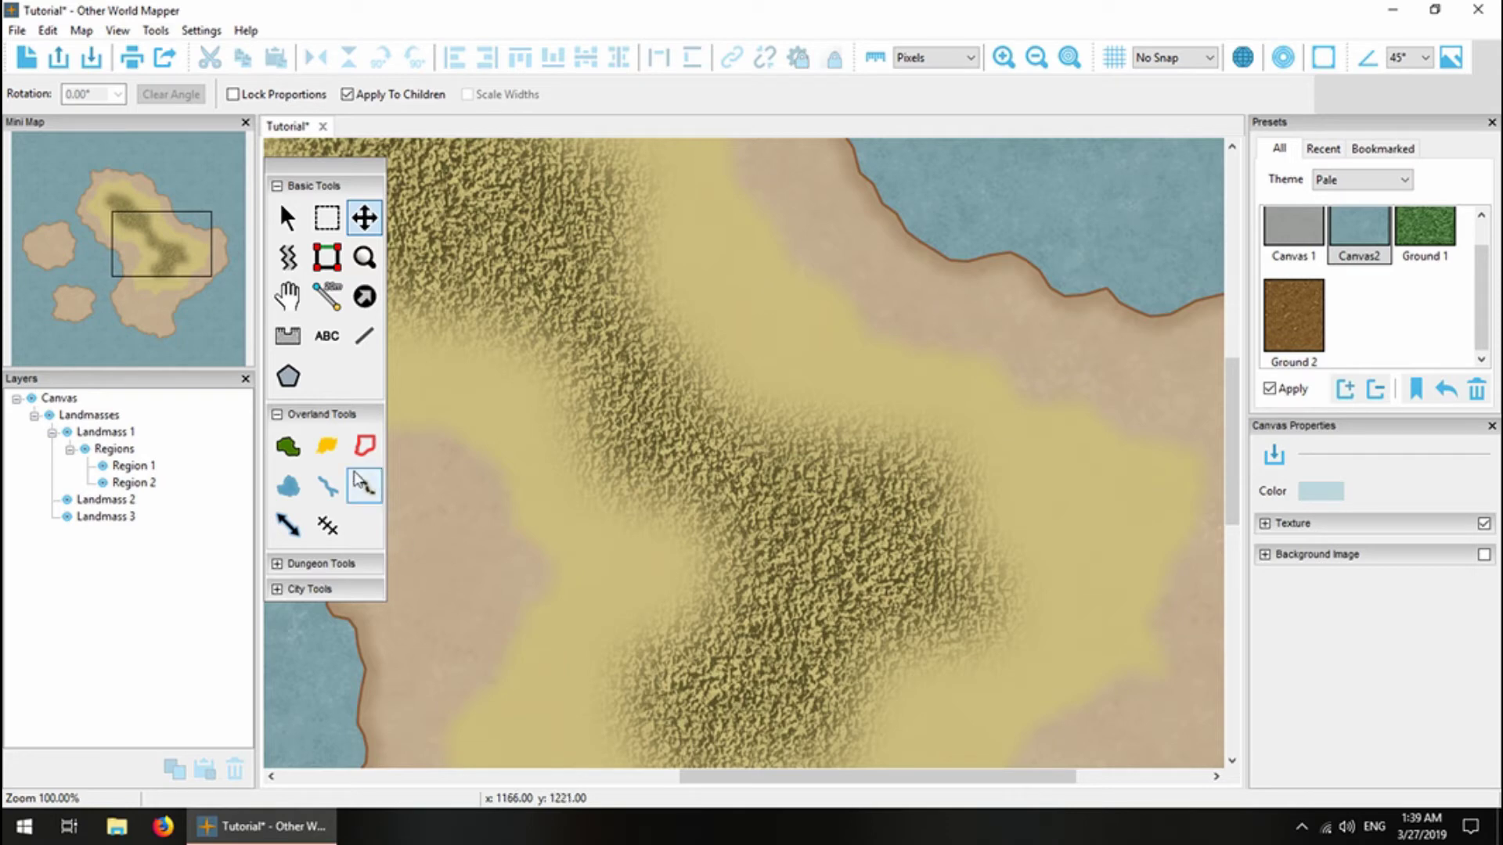
In the Region tool, choose the pale sandy Region 7 style with the island's south in view.
{"action": "left_click", "coordinate": [327, 446]}
{"action": "left_click_drag", "start_coordinate": [139, 302], "coordinate": [138, 311]}
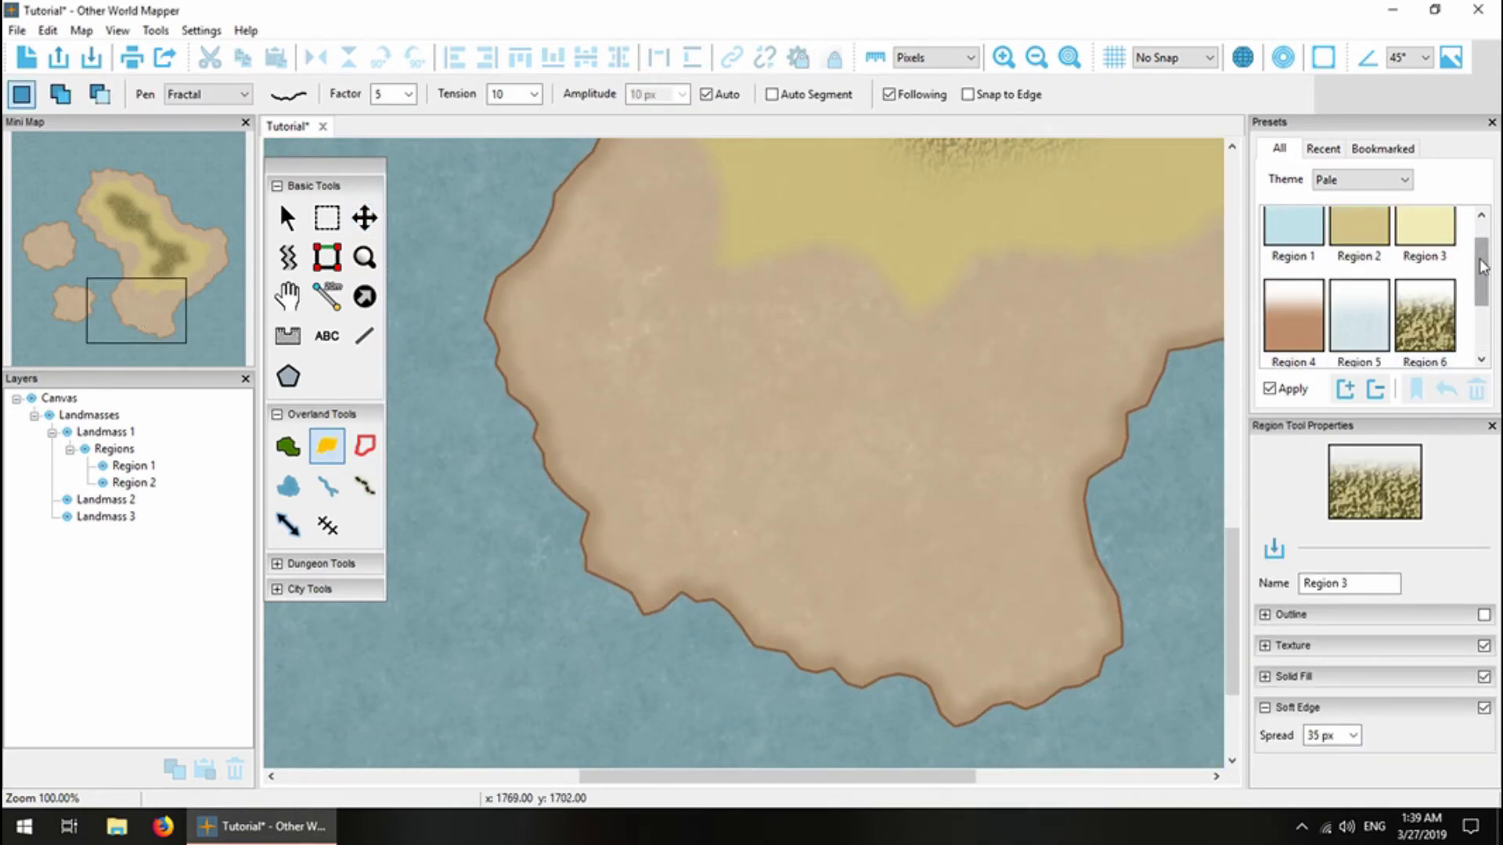
{"action": "left_click_drag", "start_coordinate": [1481, 266], "coordinate": [1478, 298]}
{"action": "left_click", "coordinate": [1316, 341]}
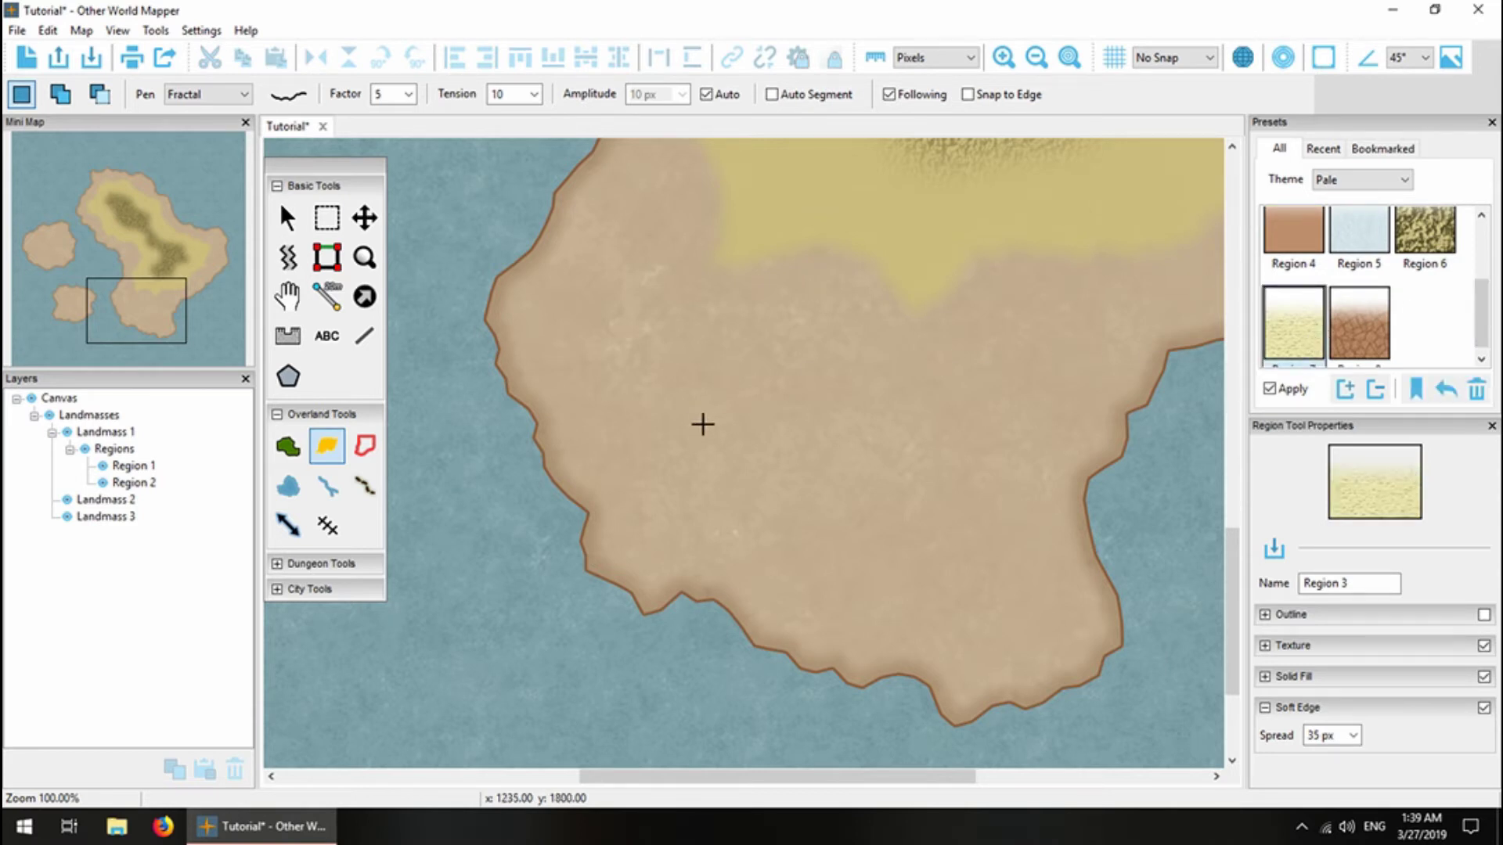
Trace the big island's southern coastline to close the new sandy Region 3.
{"action": "scroll", "coordinate": [705, 423], "scroll_direction": "up", "scroll_amount": 1}
{"action": "scroll", "coordinate": [706, 423], "scroll_direction": "up", "scroll_amount": 1}
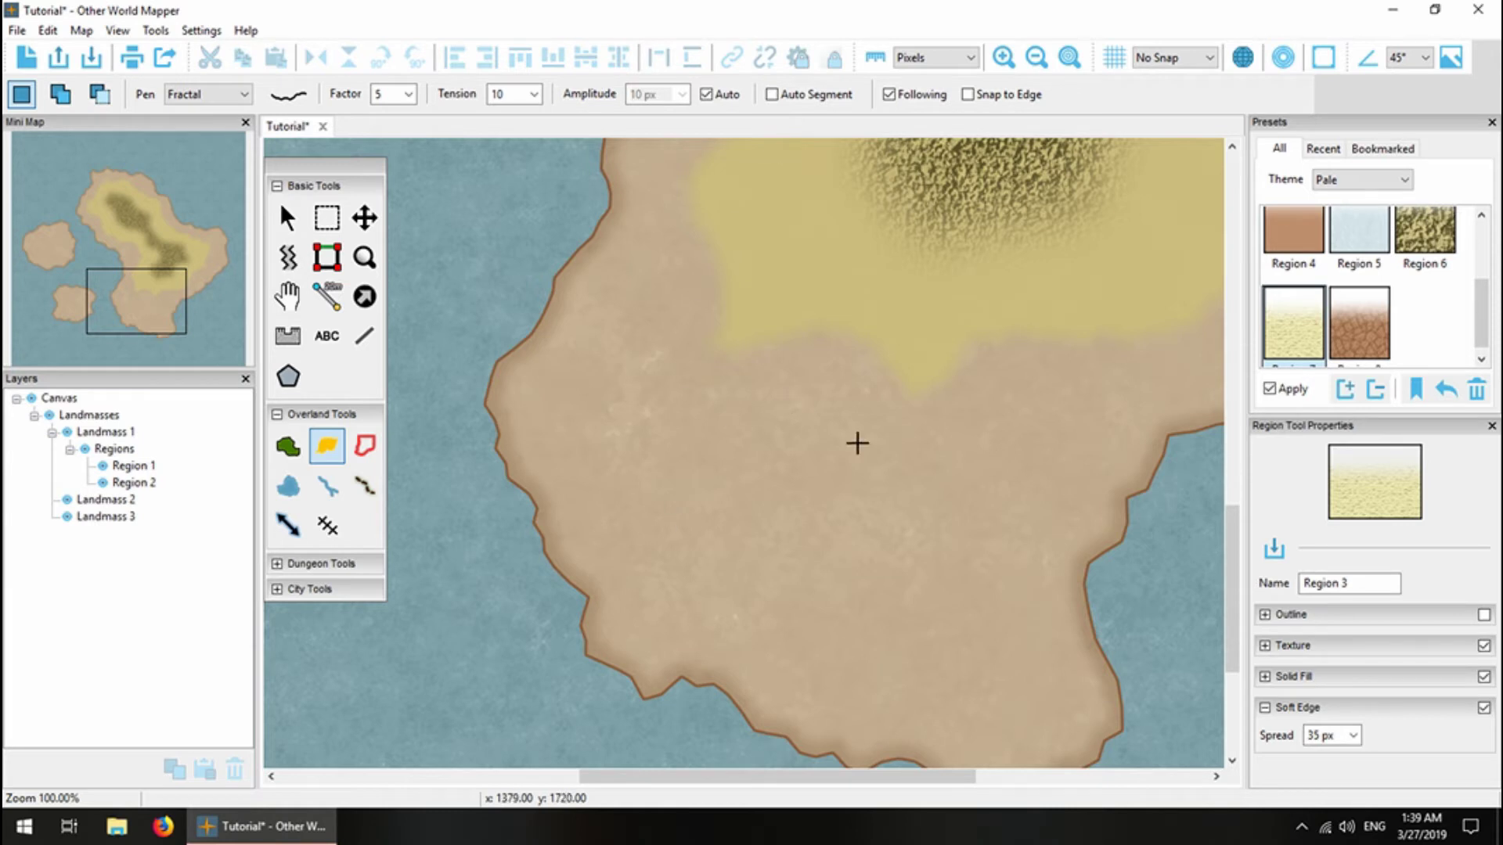
{"action": "scroll", "coordinate": [1067, 485], "scroll_direction": "down", "scroll_amount": 1}
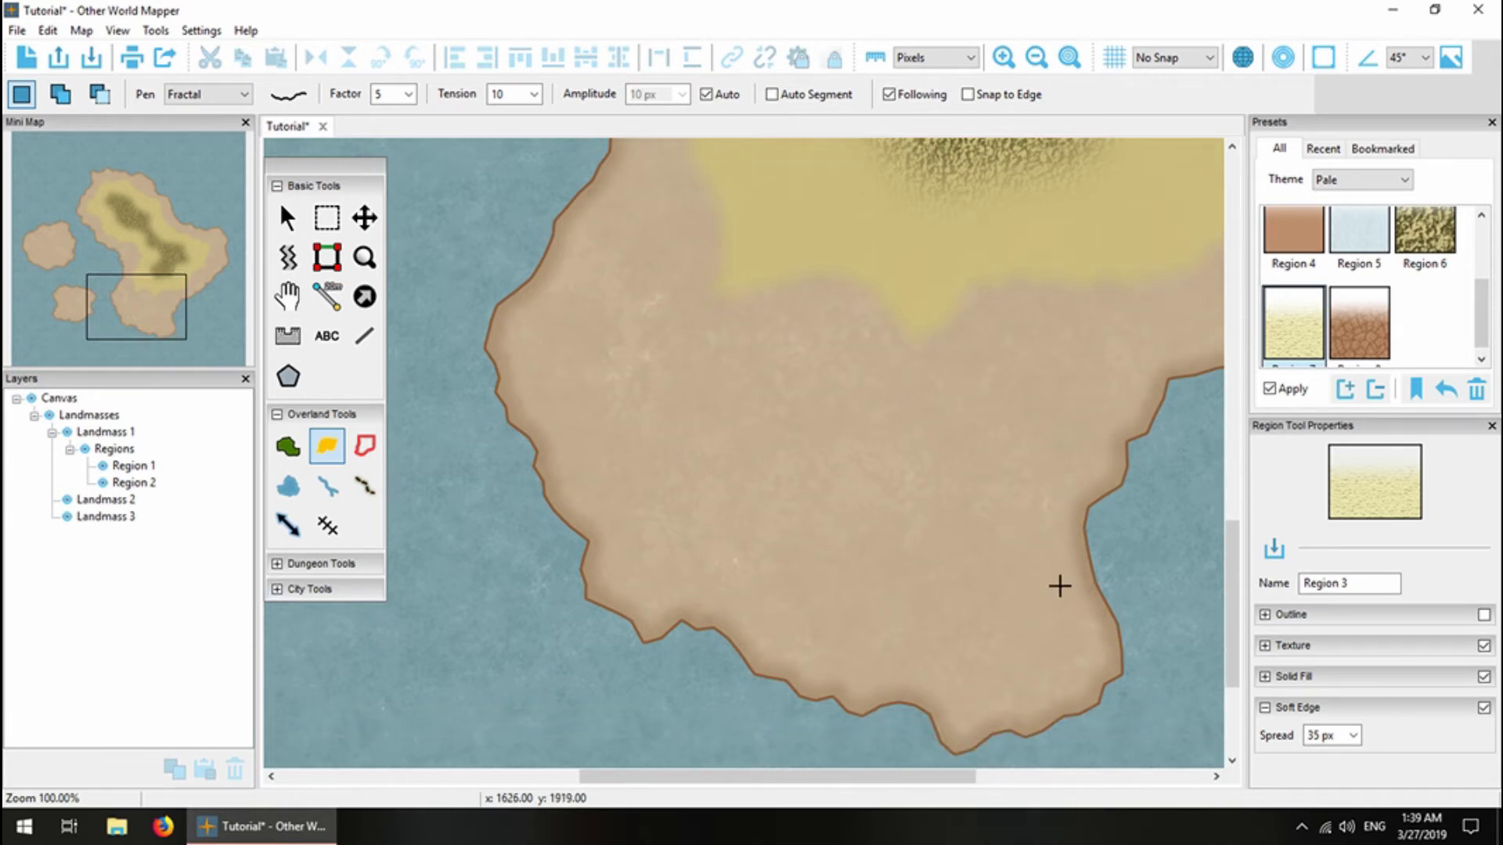
{"action": "left_click", "coordinate": [590, 179]}
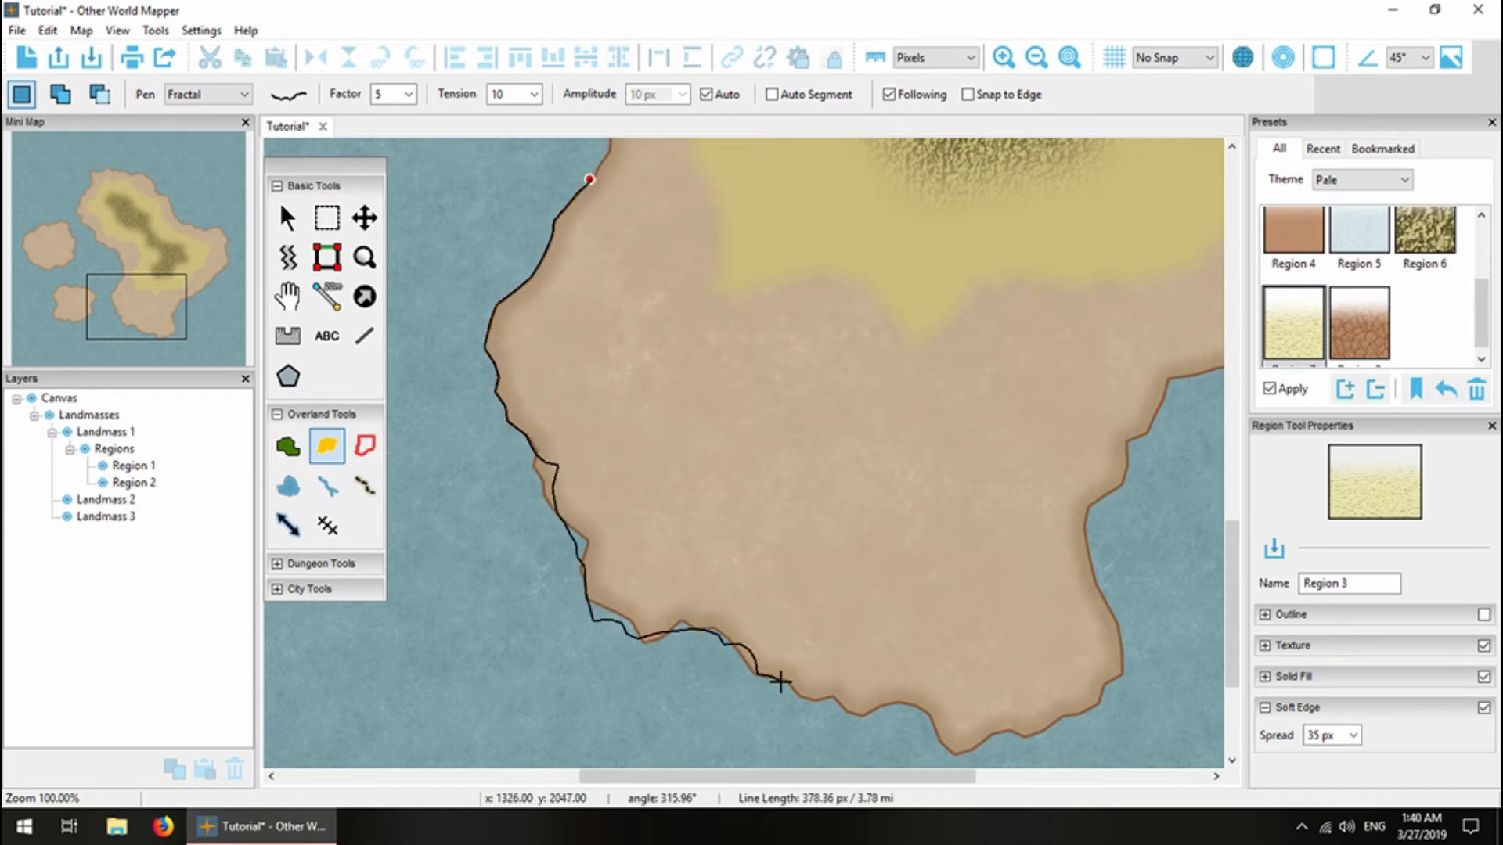
{"action": "scroll", "coordinate": [1182, 391], "scroll_direction": "up", "scroll_amount": 2}
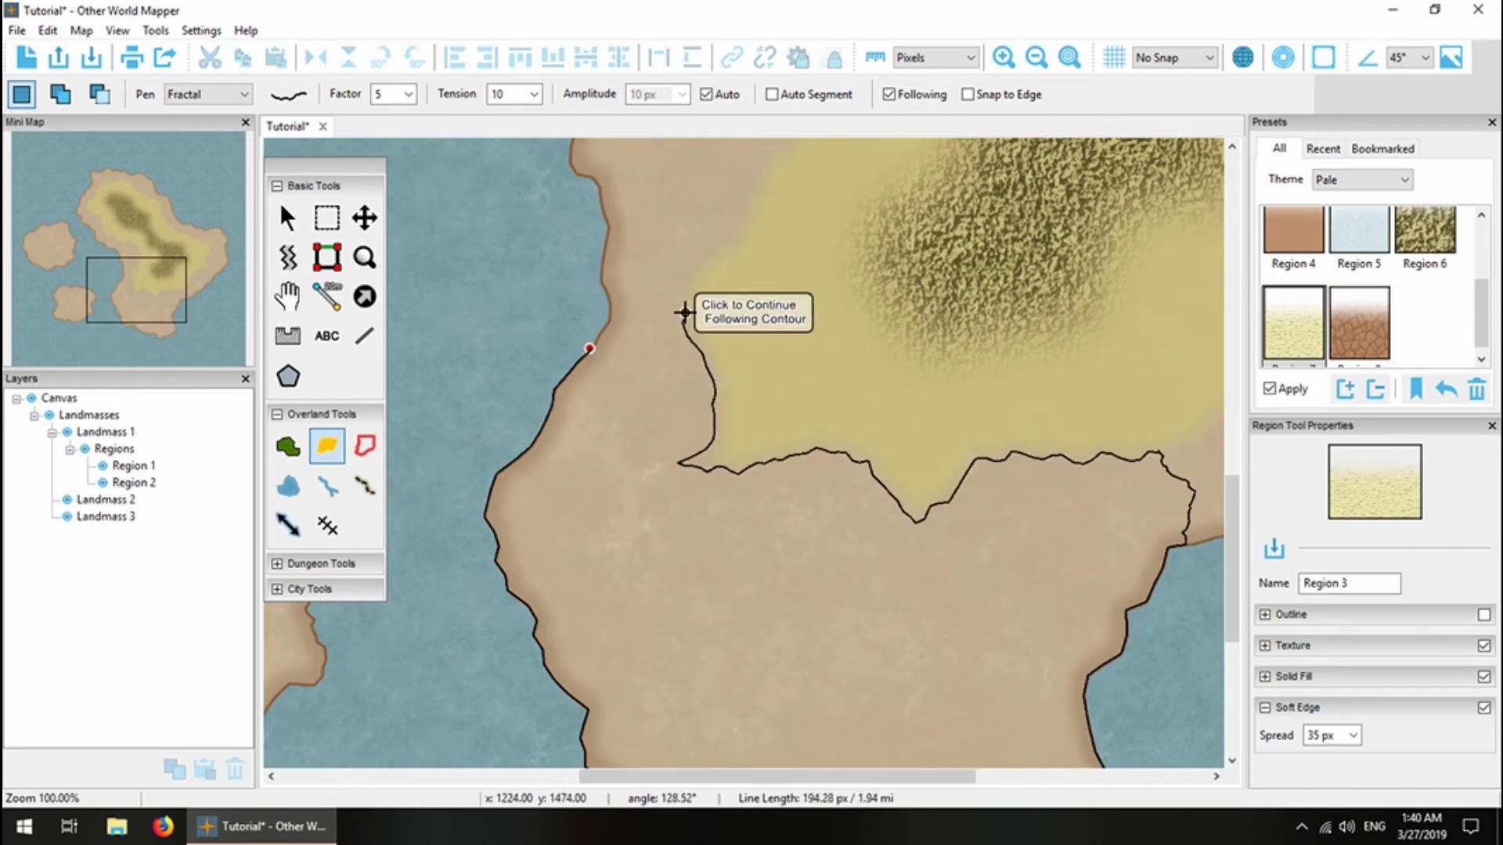
{"action": "left_click", "coordinate": [589, 348]}
Lower Region 3's Solid Fill opacity so it blends into the tan land.
{"action": "left_click", "coordinate": [364, 218]}
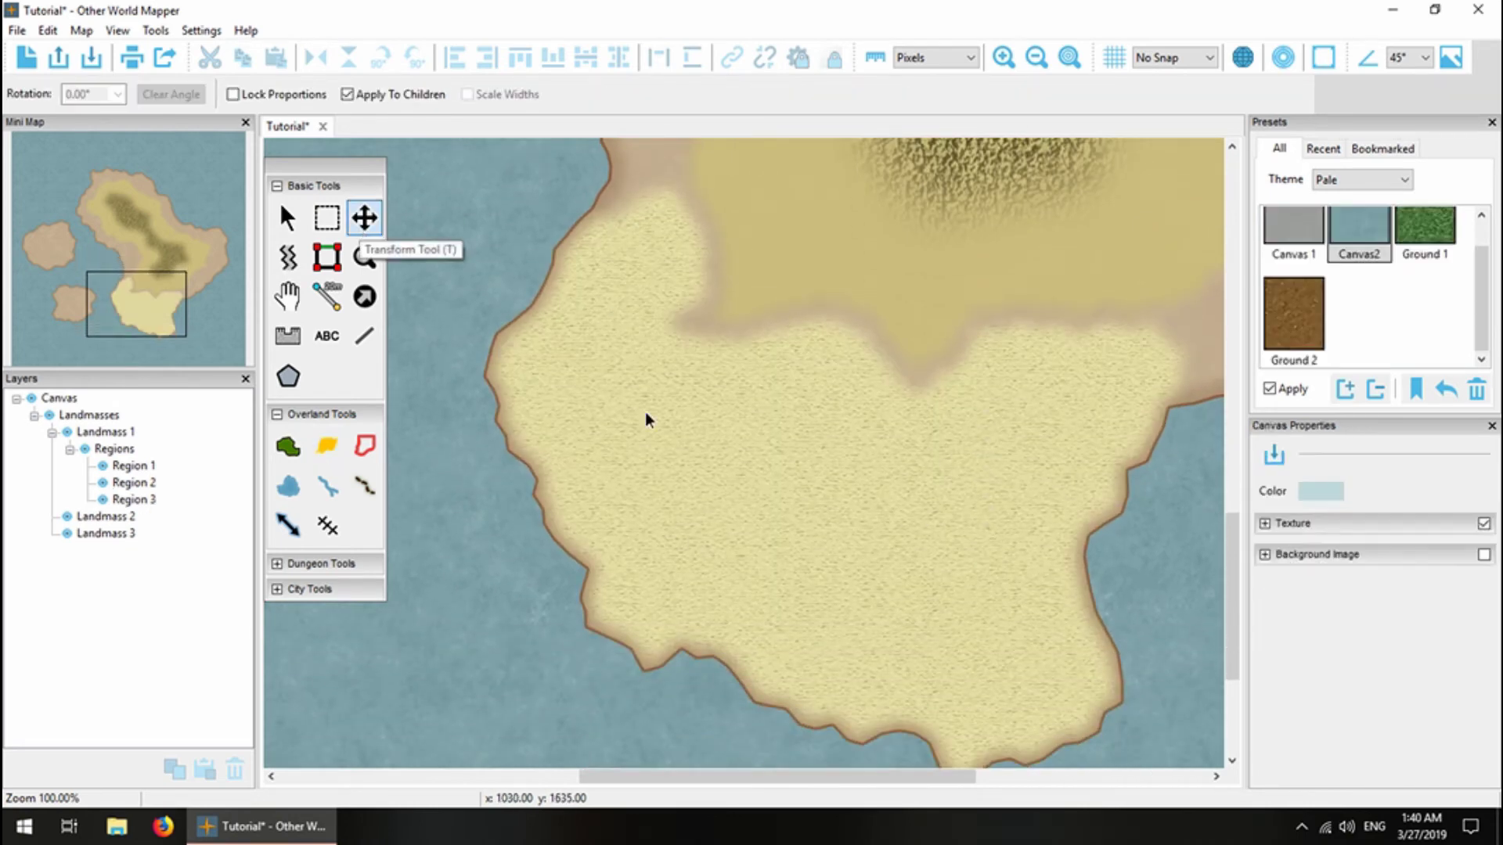
{"action": "left_click", "coordinate": [645, 411]}
{"action": "left_click", "coordinate": [1312, 686]}
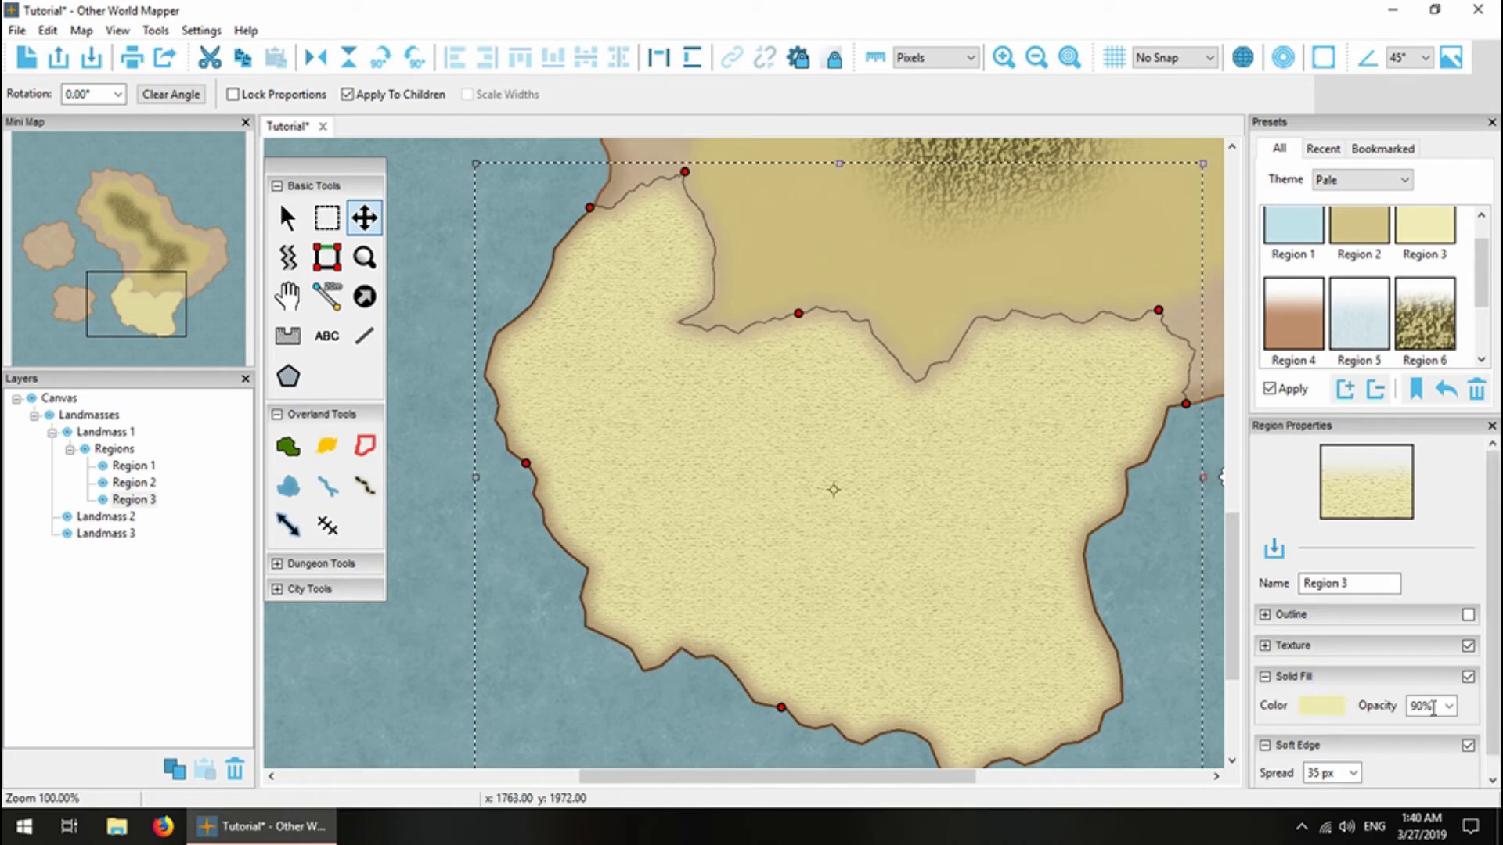
{"action": "left_click_drag", "start_coordinate": [1453, 724], "coordinate": [1401, 724]}
{"action": "left_click", "coordinate": [415, 310]}
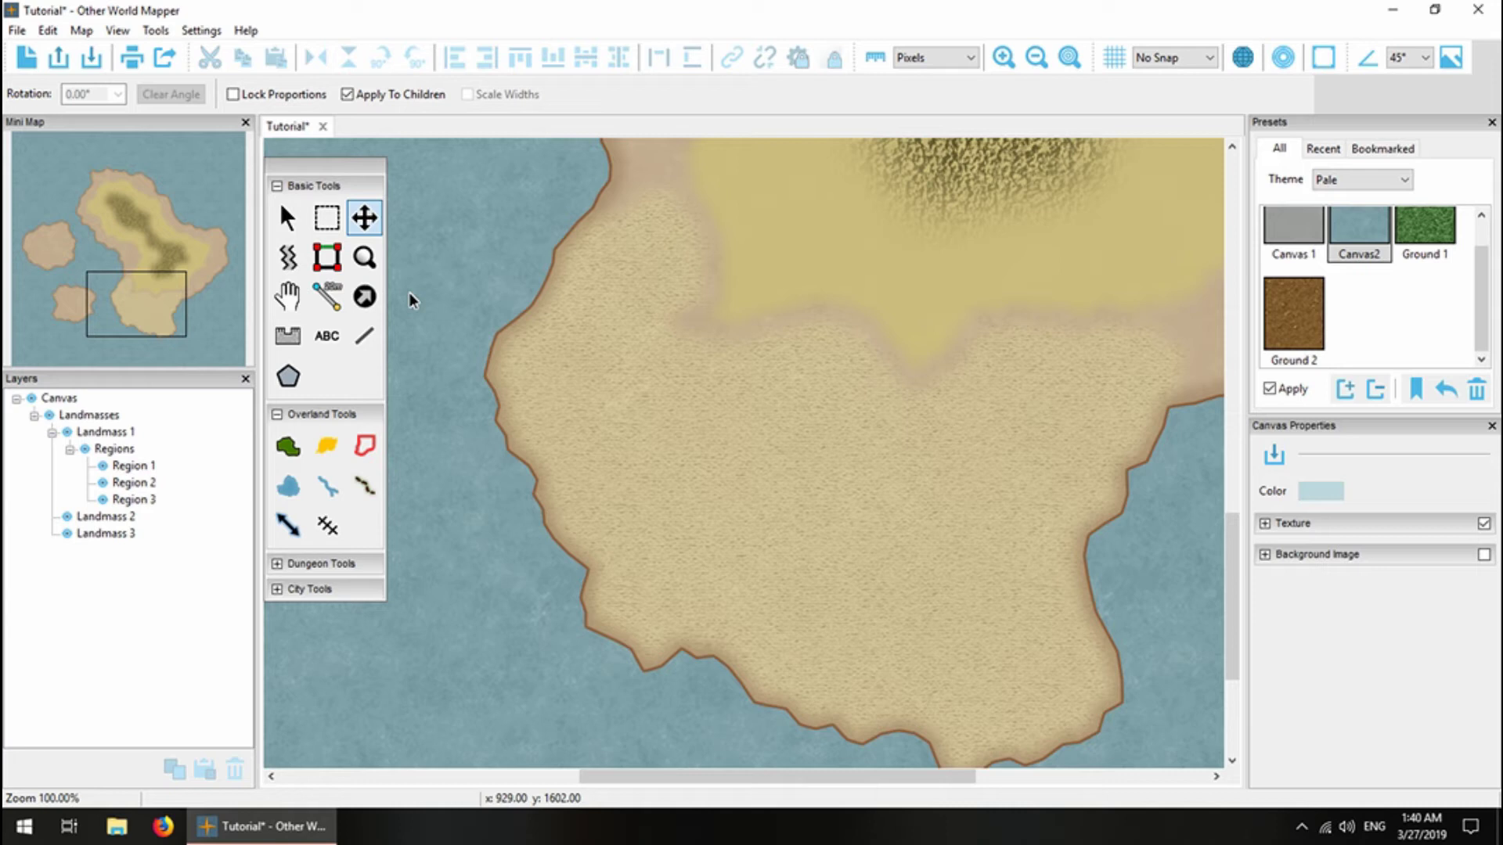
Draw a lake inside the small western island.
{"action": "left_click", "coordinate": [288, 487]}
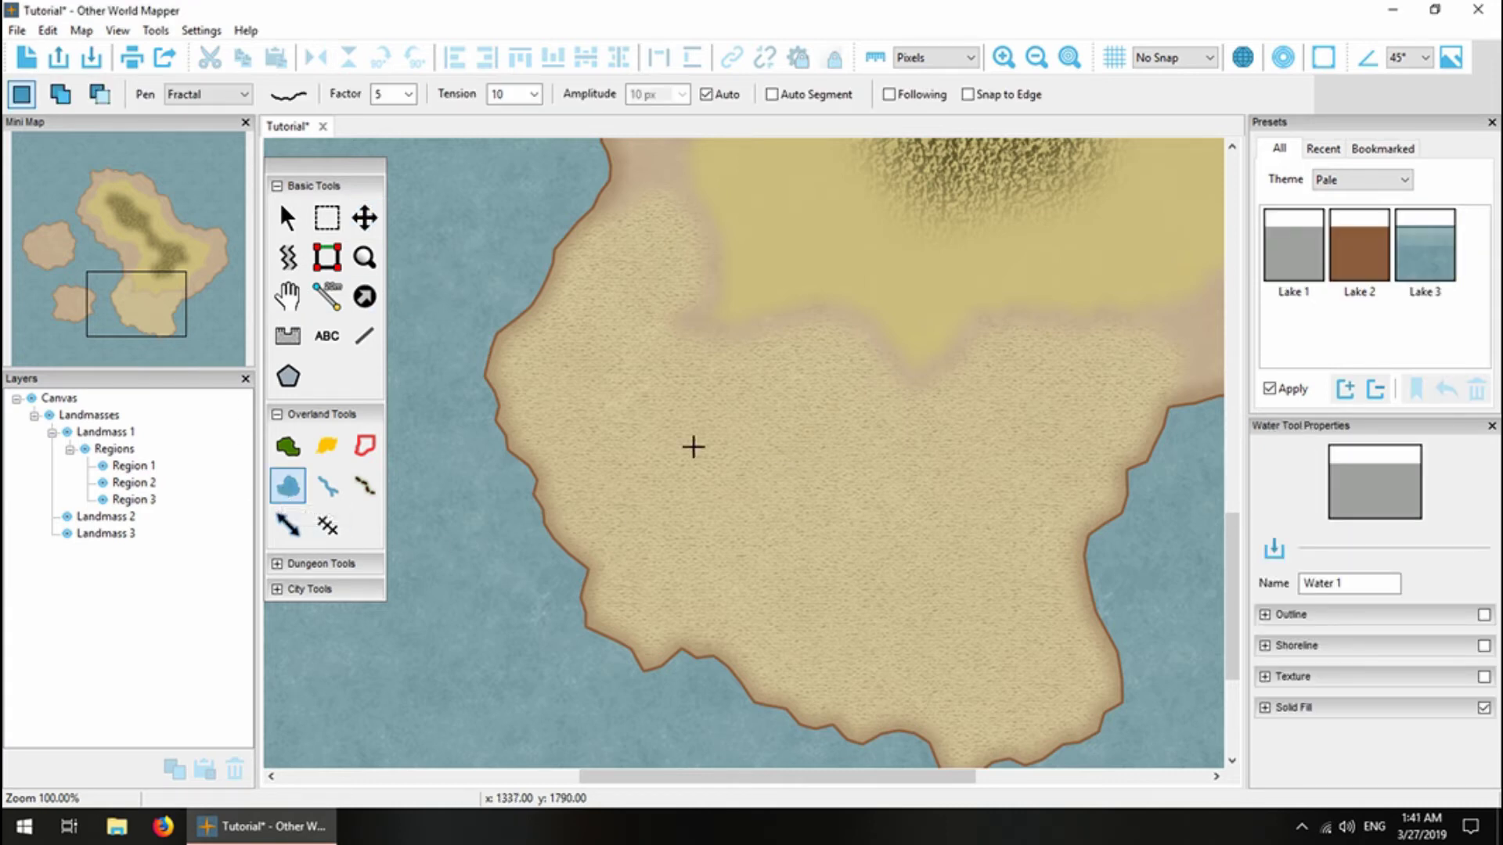
{"action": "left_click", "coordinate": [59, 251]}
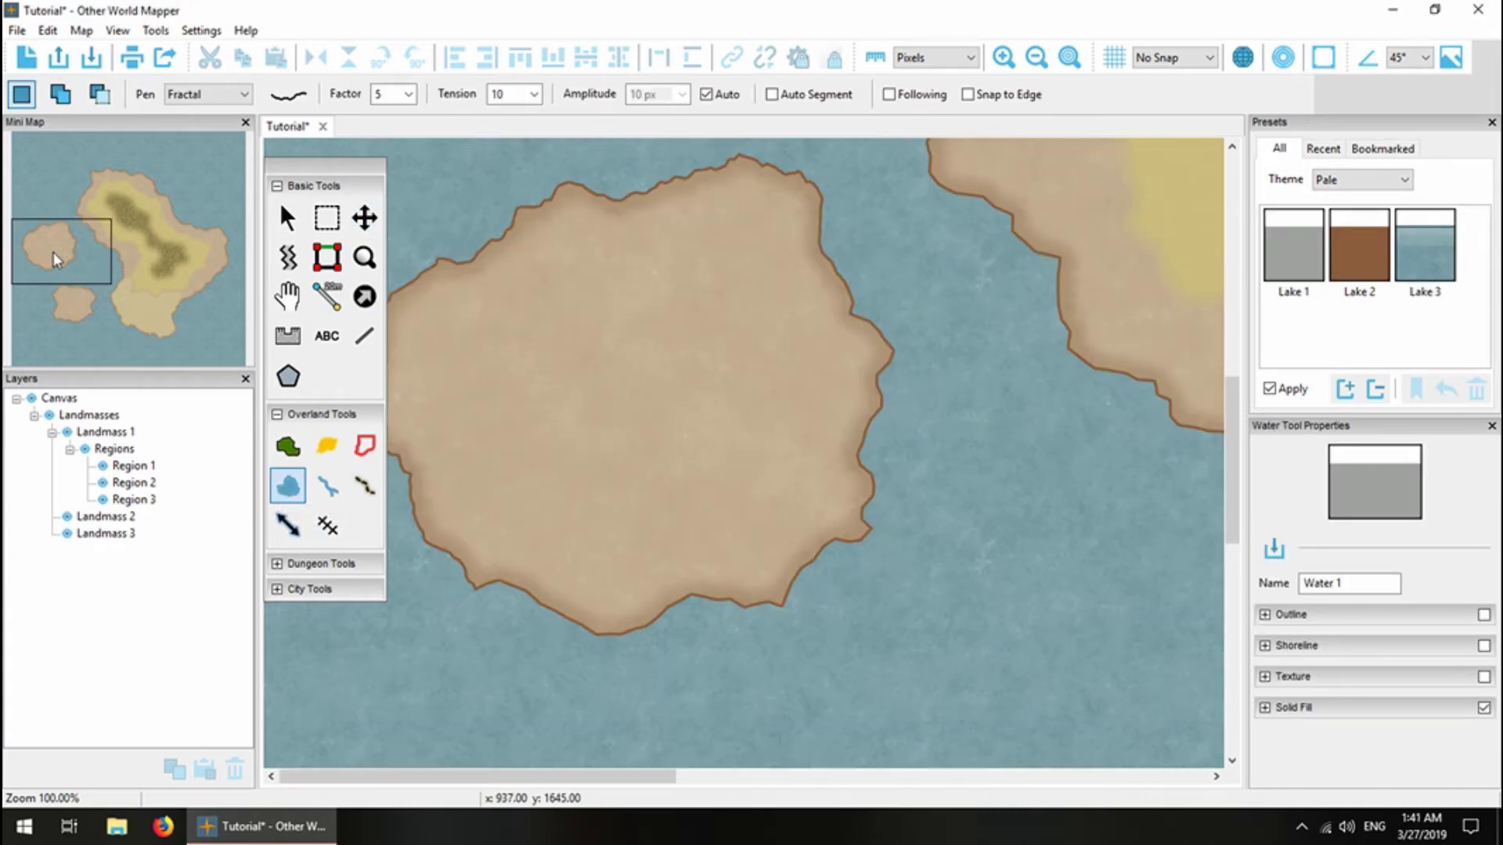
{"action": "left_click", "coordinate": [679, 331]}
{"action": "mouse_move", "coordinate": [624, 293]}
{"action": "left_mouse_down"}
{"action": "mouse_move", "coordinate": [534, 322]}
{"action": "mouse_move", "coordinate": [489, 378]}
{"action": "mouse_move", "coordinate": [565, 523]}
{"action": "mouse_move", "coordinate": [746, 529]}
{"action": "mouse_move", "coordinate": [801, 507]}
{"action": "mouse_move", "coordinate": [710, 526]}
{"action": "mouse_move", "coordinate": [811, 457]}
{"action": "mouse_move", "coordinate": [773, 367]}
{"action": "left_mouse_up"}
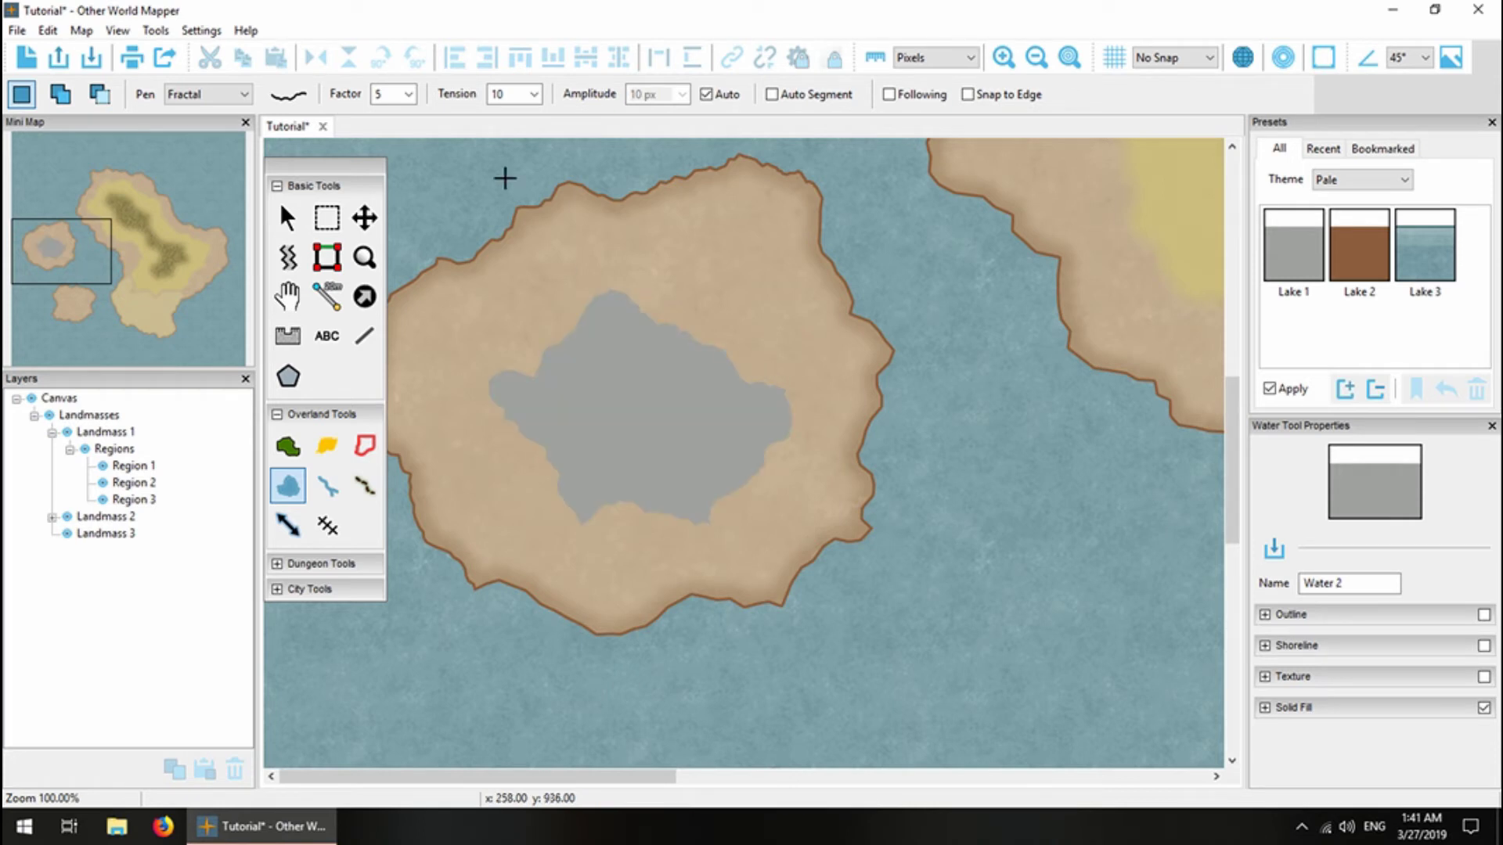
Apply the Lake 3 style to the new lake and make Lake 3 the default for new lakes.
{"action": "left_click", "coordinate": [376, 226]}
{"action": "left_click", "coordinate": [629, 449]}
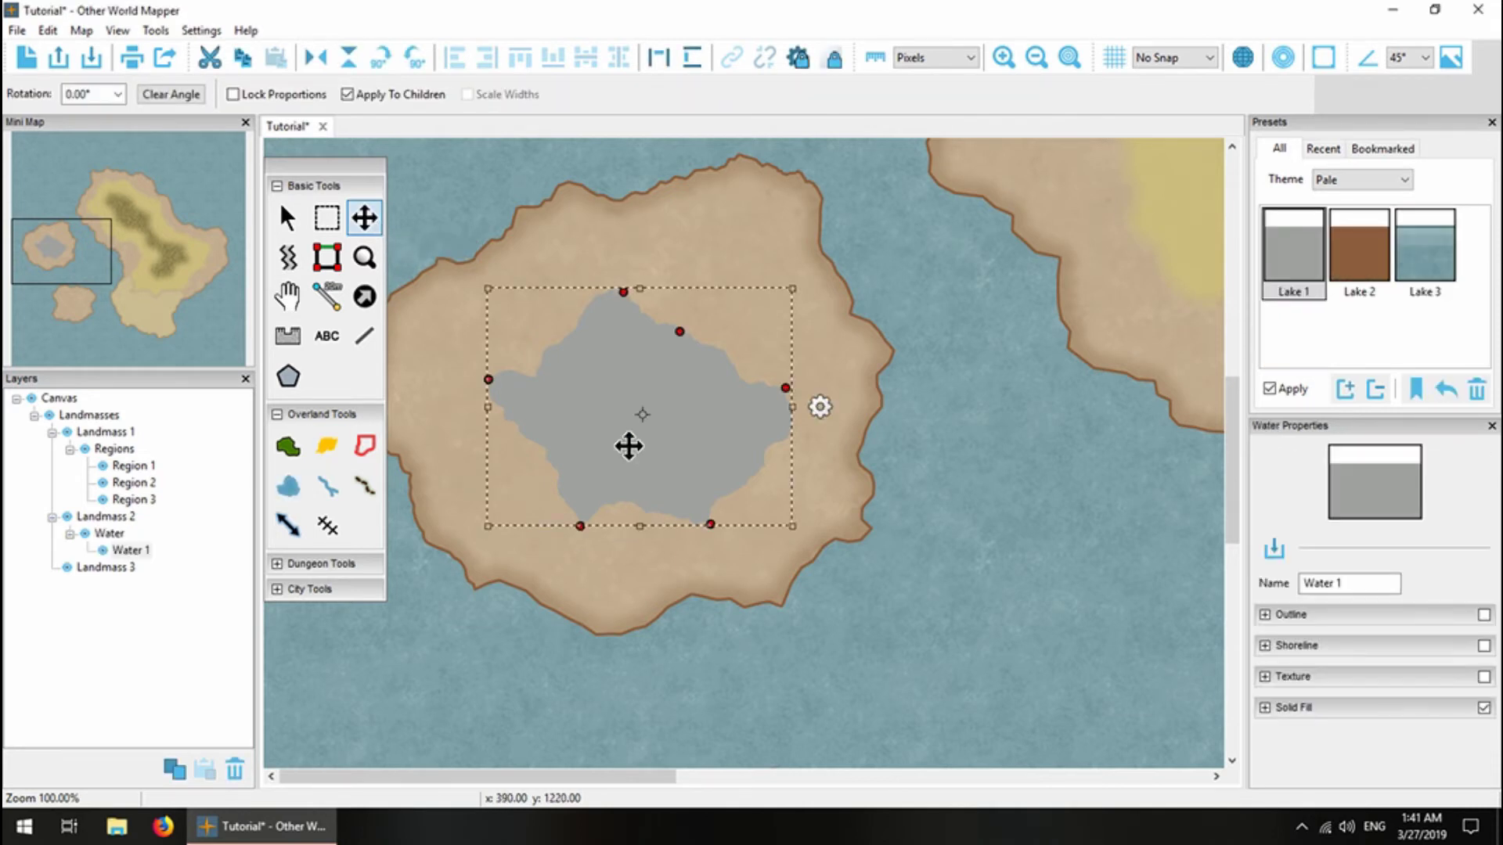
{"action": "left_click", "coordinate": [1423, 284]}
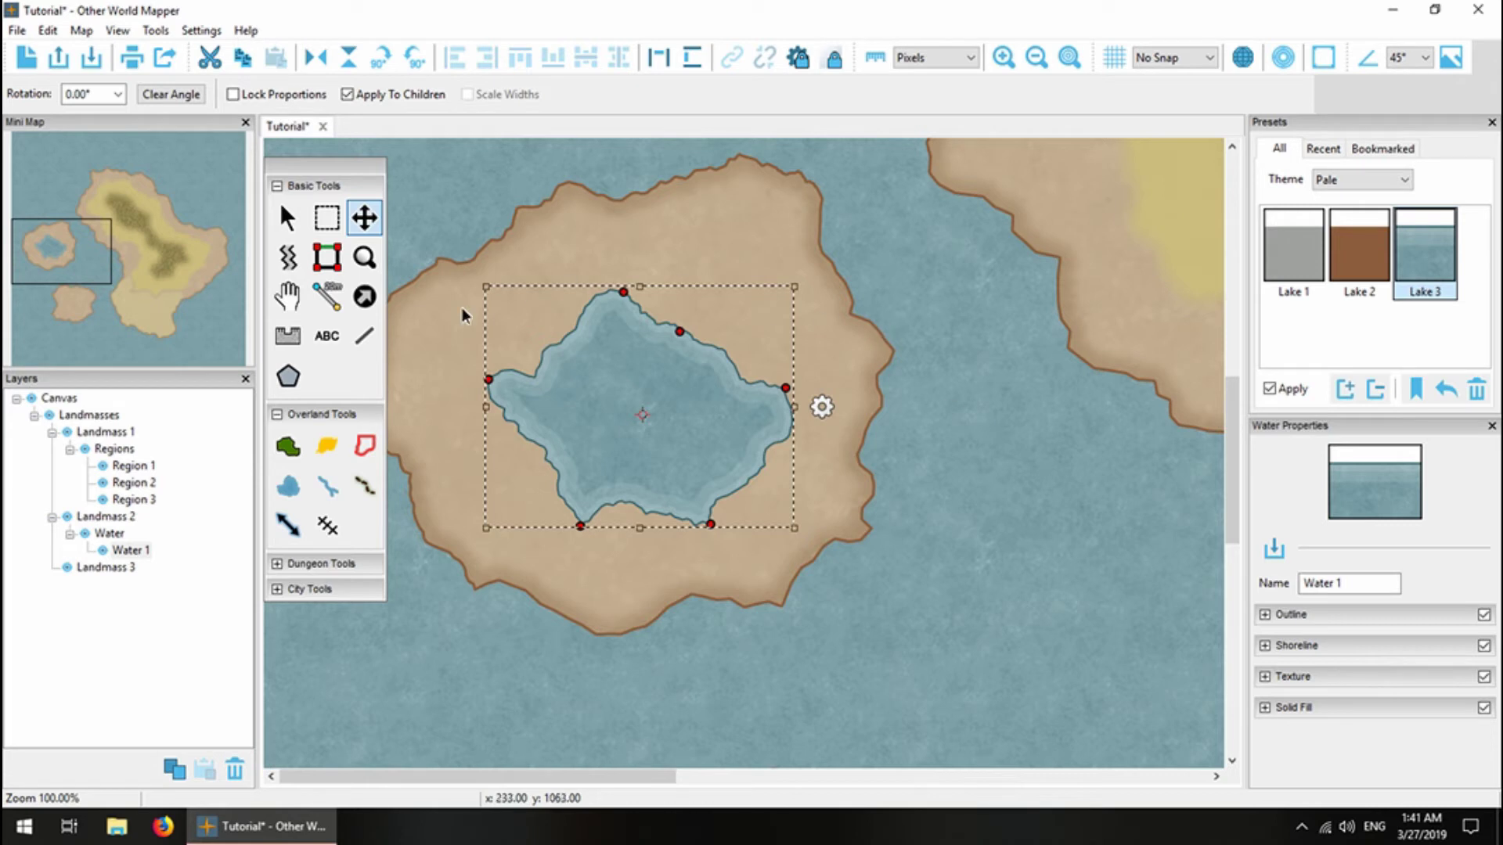
{"action": "left_click", "coordinate": [288, 486]}
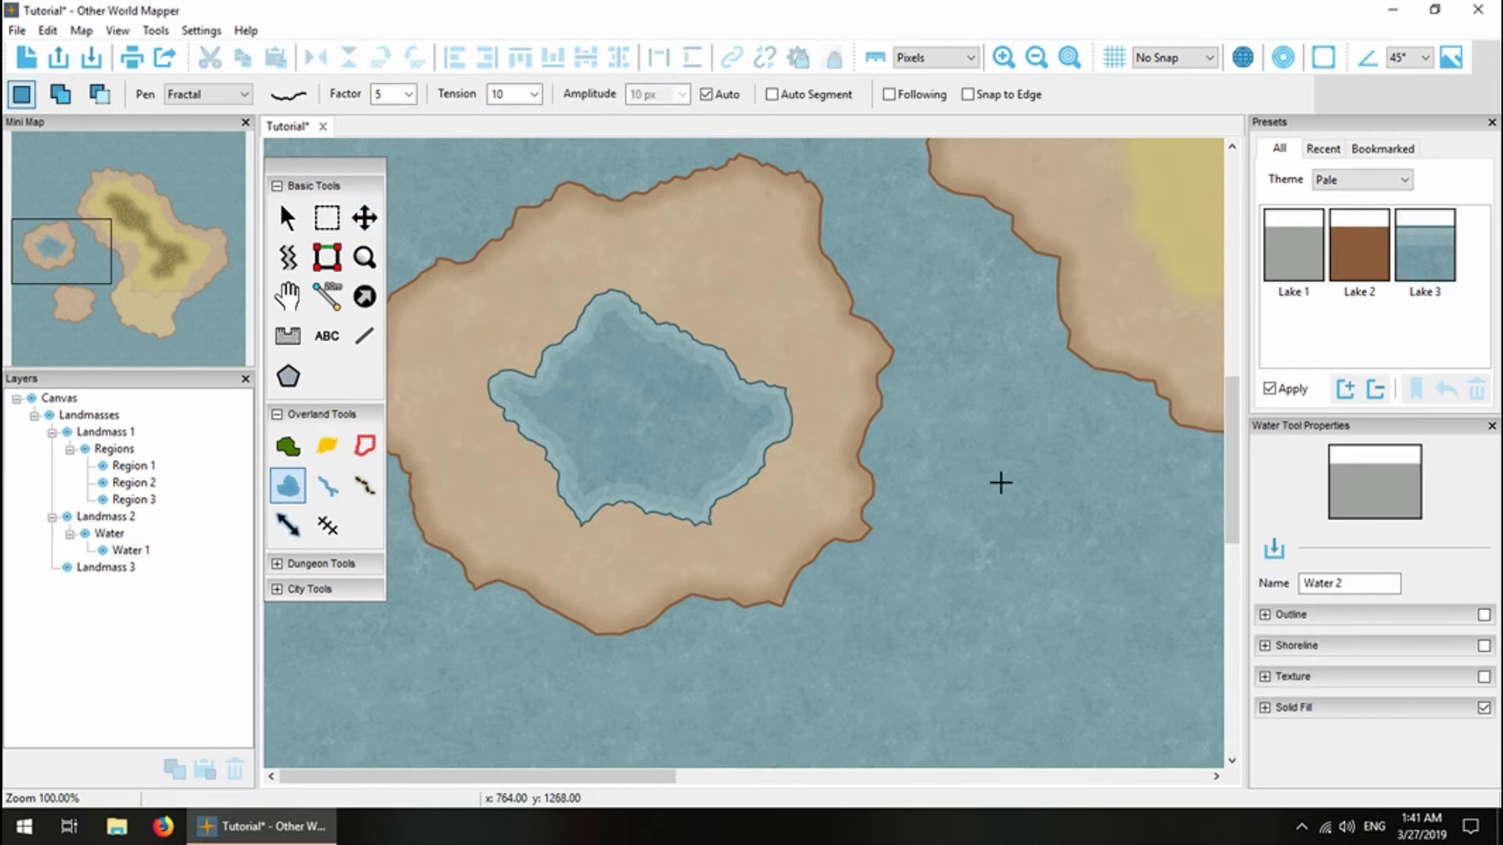
{"action": "left_click", "coordinate": [1417, 230]}
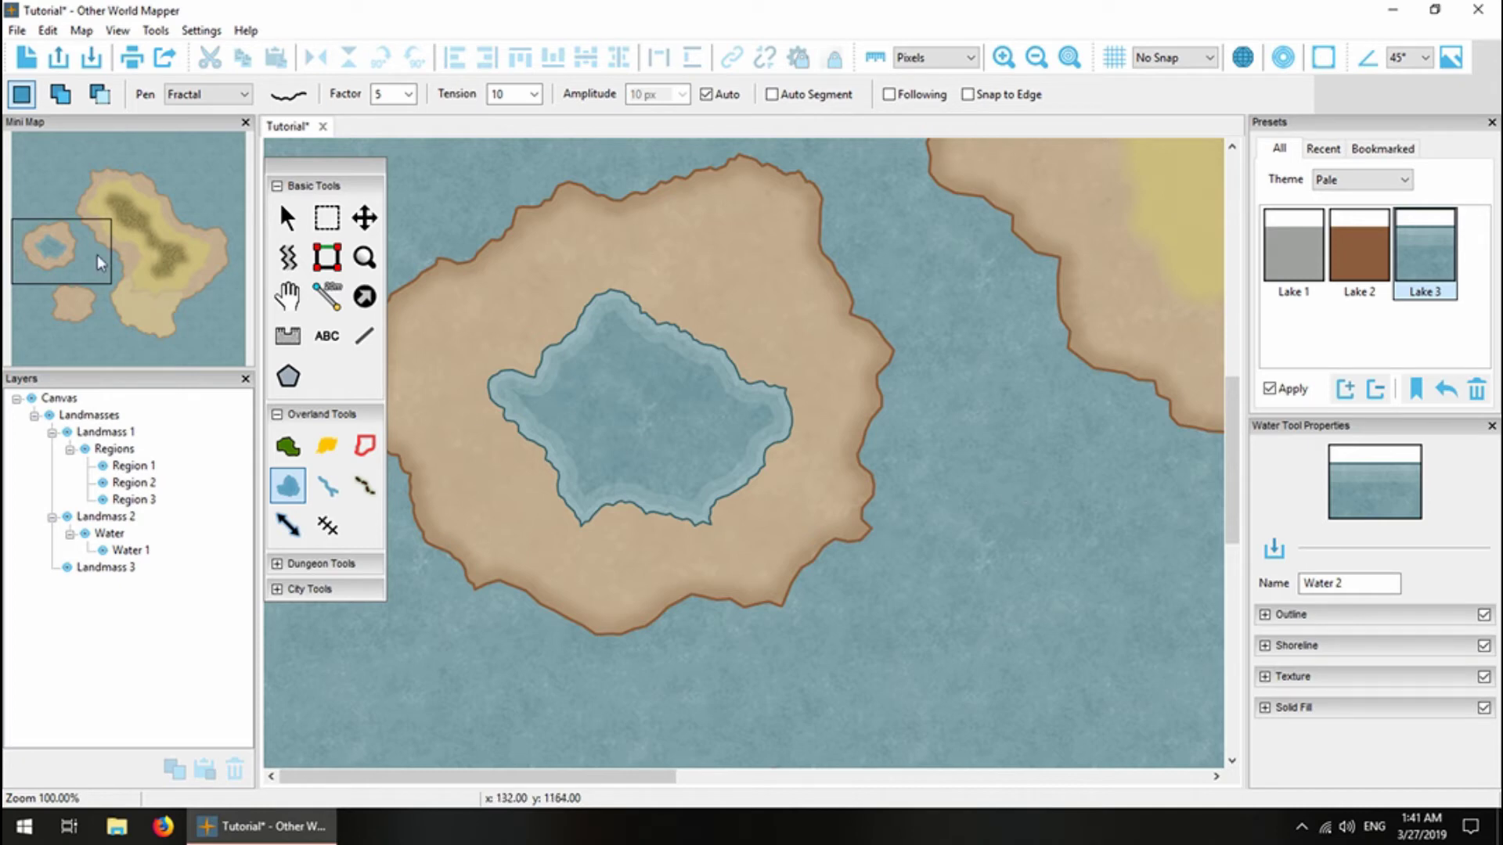
Draw Lake 3 lakes in the big island's central hills and southern sandy plain.
{"action": "left_click_drag", "start_coordinate": [97, 256], "coordinate": [143, 227]}
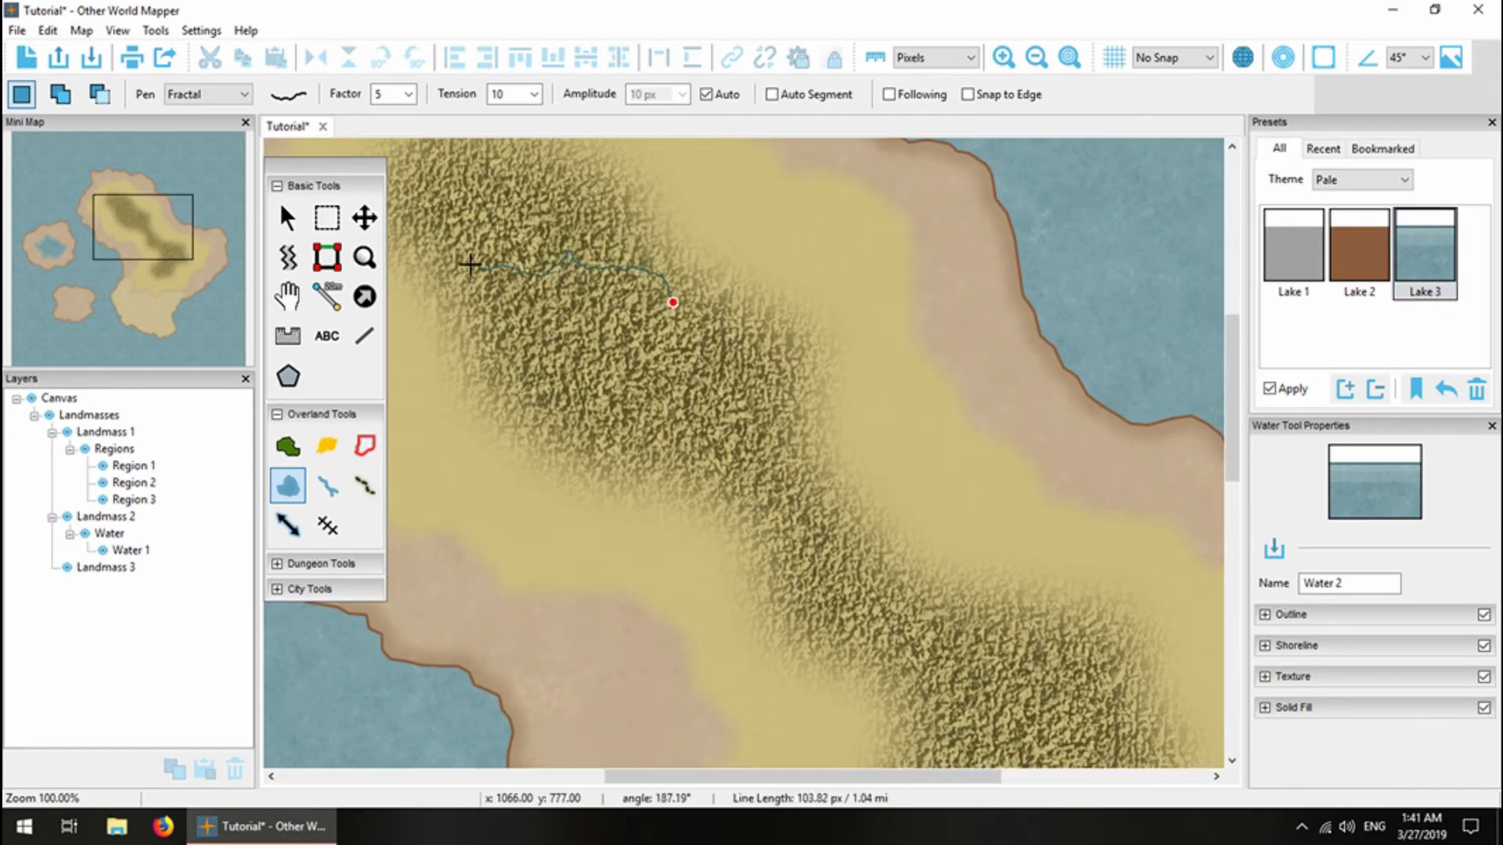
{"action": "left_click_drag", "start_coordinate": [576, 264], "coordinate": [572, 266]}
{"action": "left_click_drag", "start_coordinate": [185, 213], "coordinate": [217, 250]}
{"action": "left_click_drag", "start_coordinate": [671, 295], "coordinate": [610, 423]}
{"action": "left_click_drag", "start_coordinate": [175, 263], "coordinate": [138, 293]}
{"action": "mouse_move", "coordinate": [880, 526]}
{"action": "left_mouse_down"}
{"action": "mouse_move", "coordinate": [675, 554]}
{"action": "mouse_move", "coordinate": [829, 554]}
{"action": "left_mouse_up"}
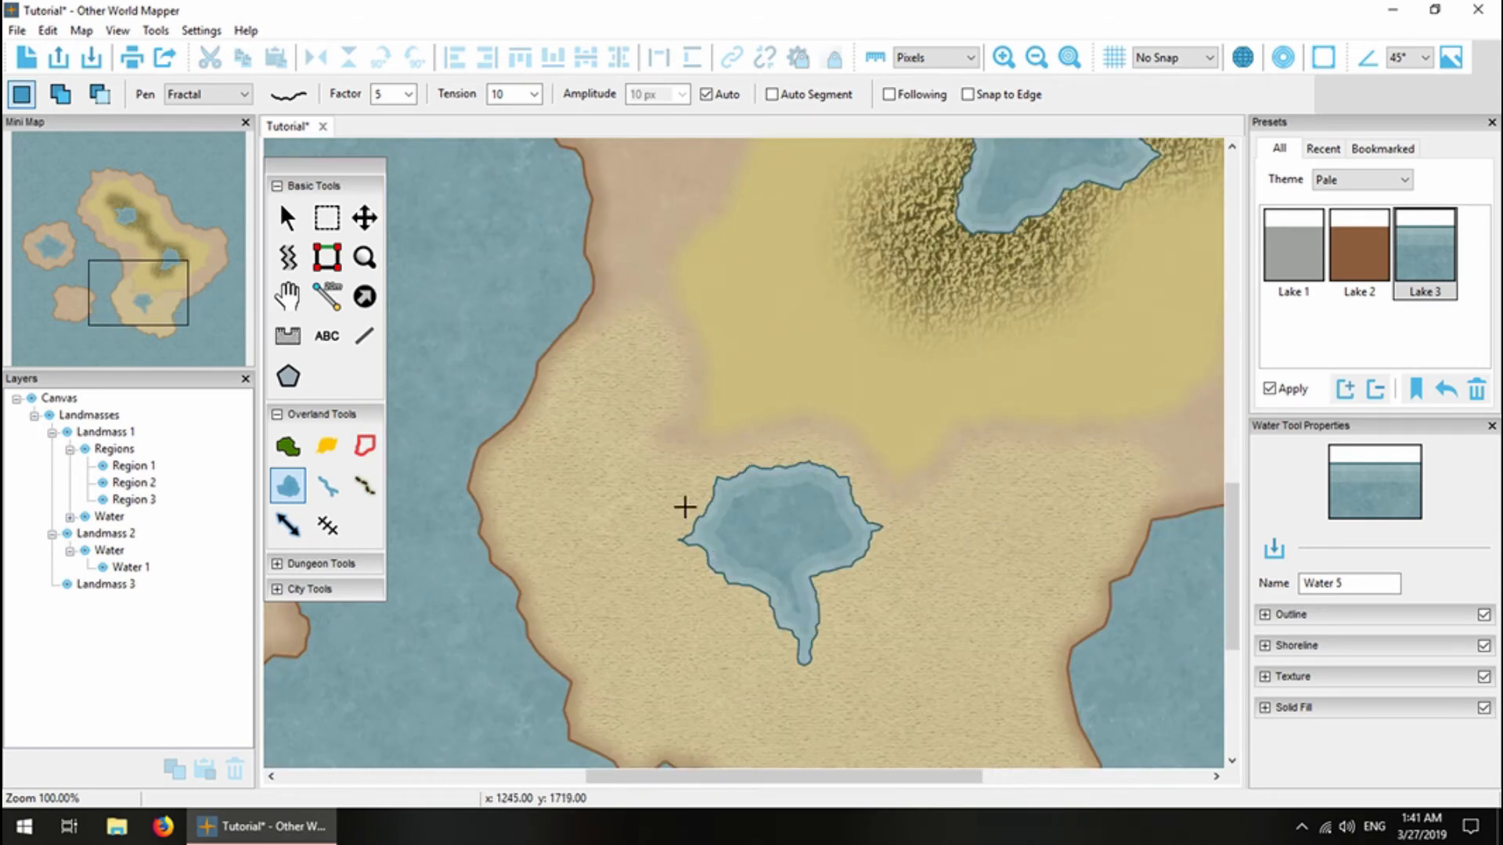
{"action": "left_click", "coordinate": [326, 486]}
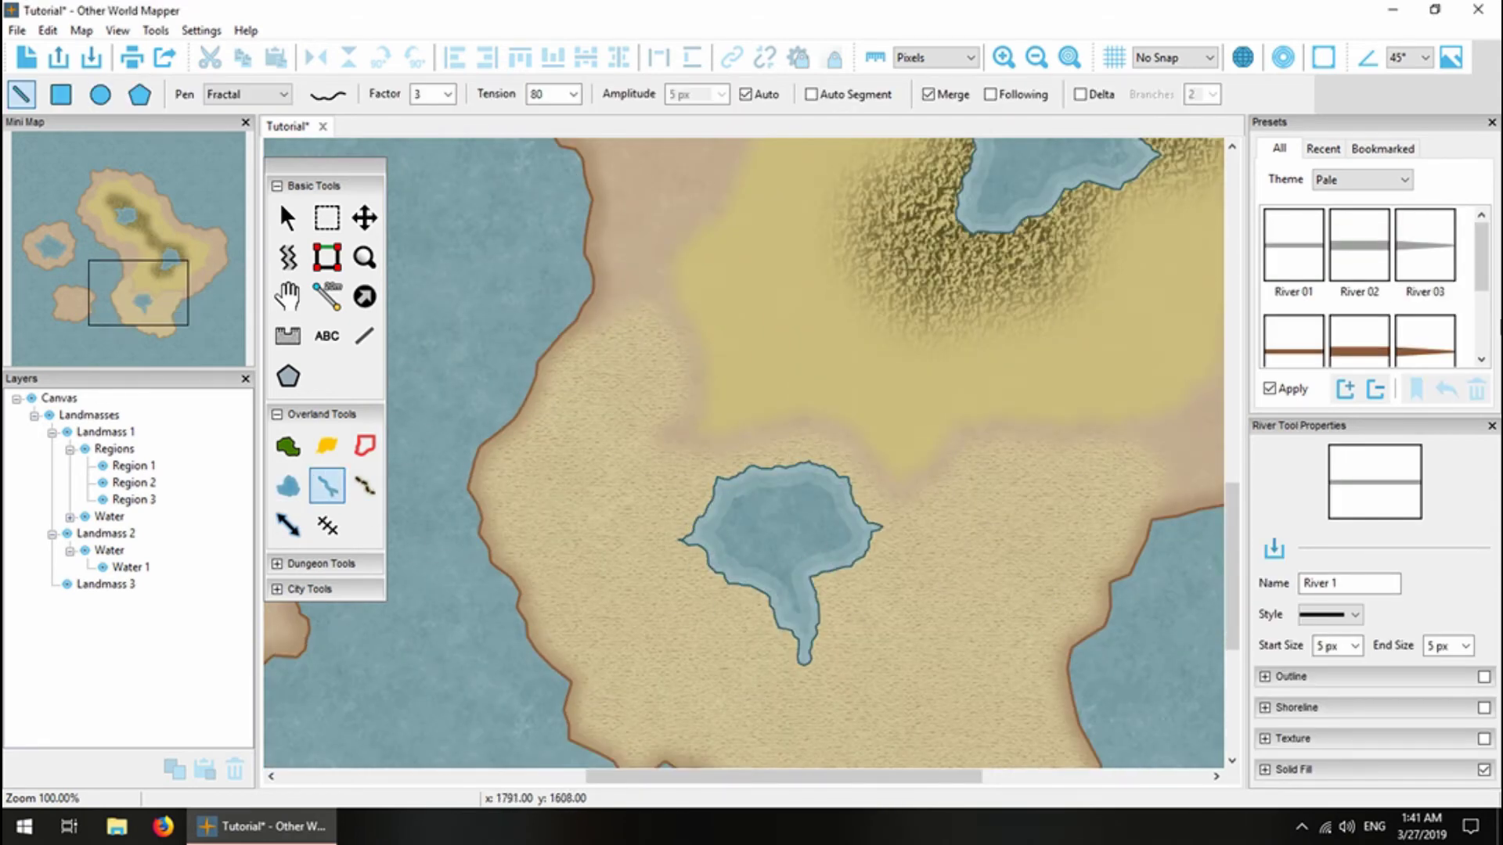
With the River 08 style, draw a river from the lake into the hills plus a branch.
{"action": "scroll", "coordinate": [1425, 289], "scroll_direction": "down", "scroll_amount": 3}
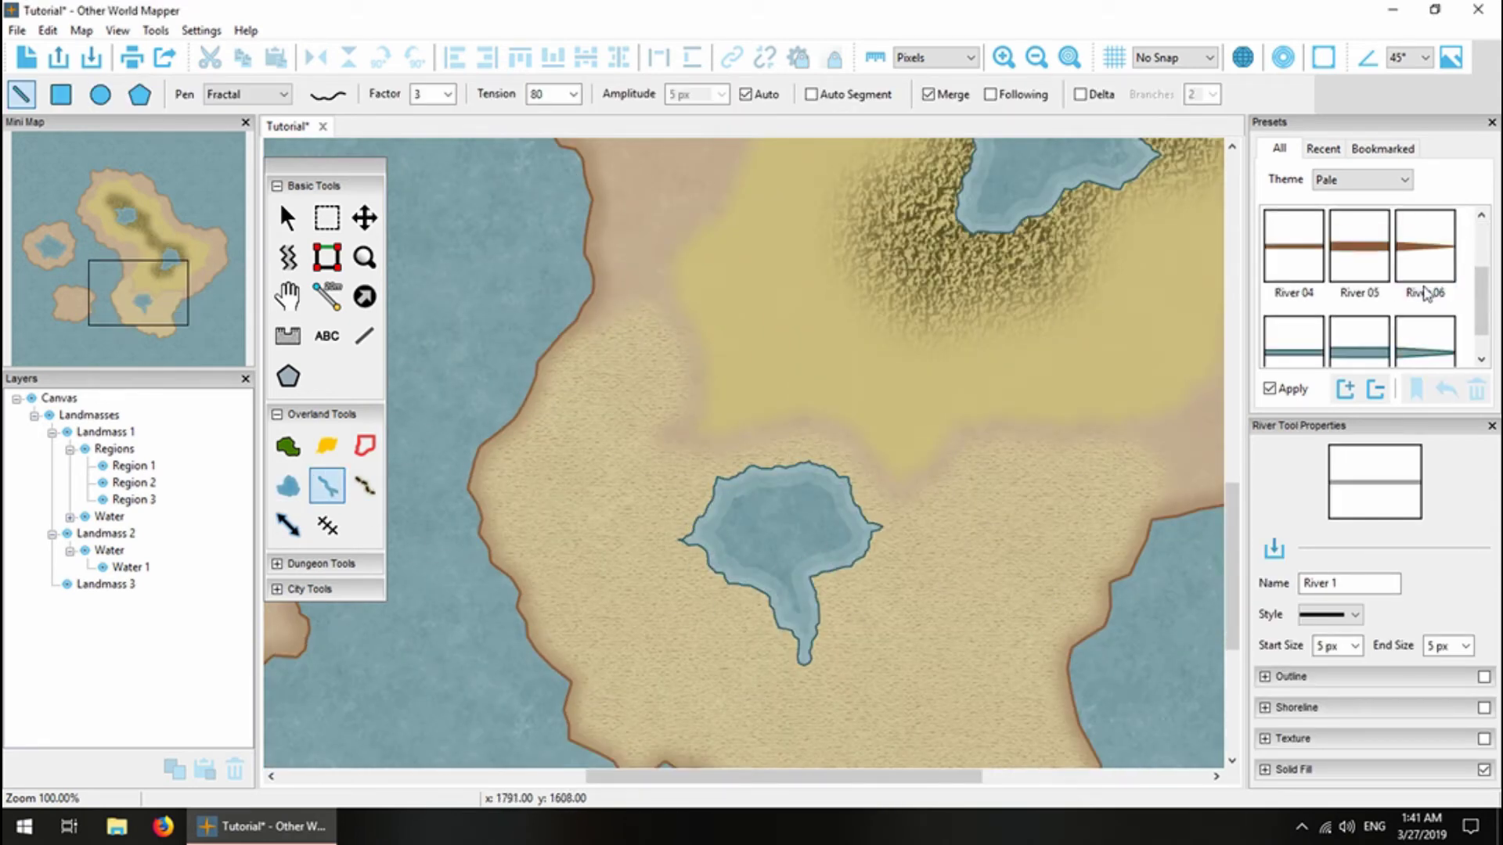
{"action": "left_click", "coordinate": [1359, 327]}
{"action": "scroll", "coordinate": [1187, 337], "scroll_direction": "down", "scroll_amount": 3}
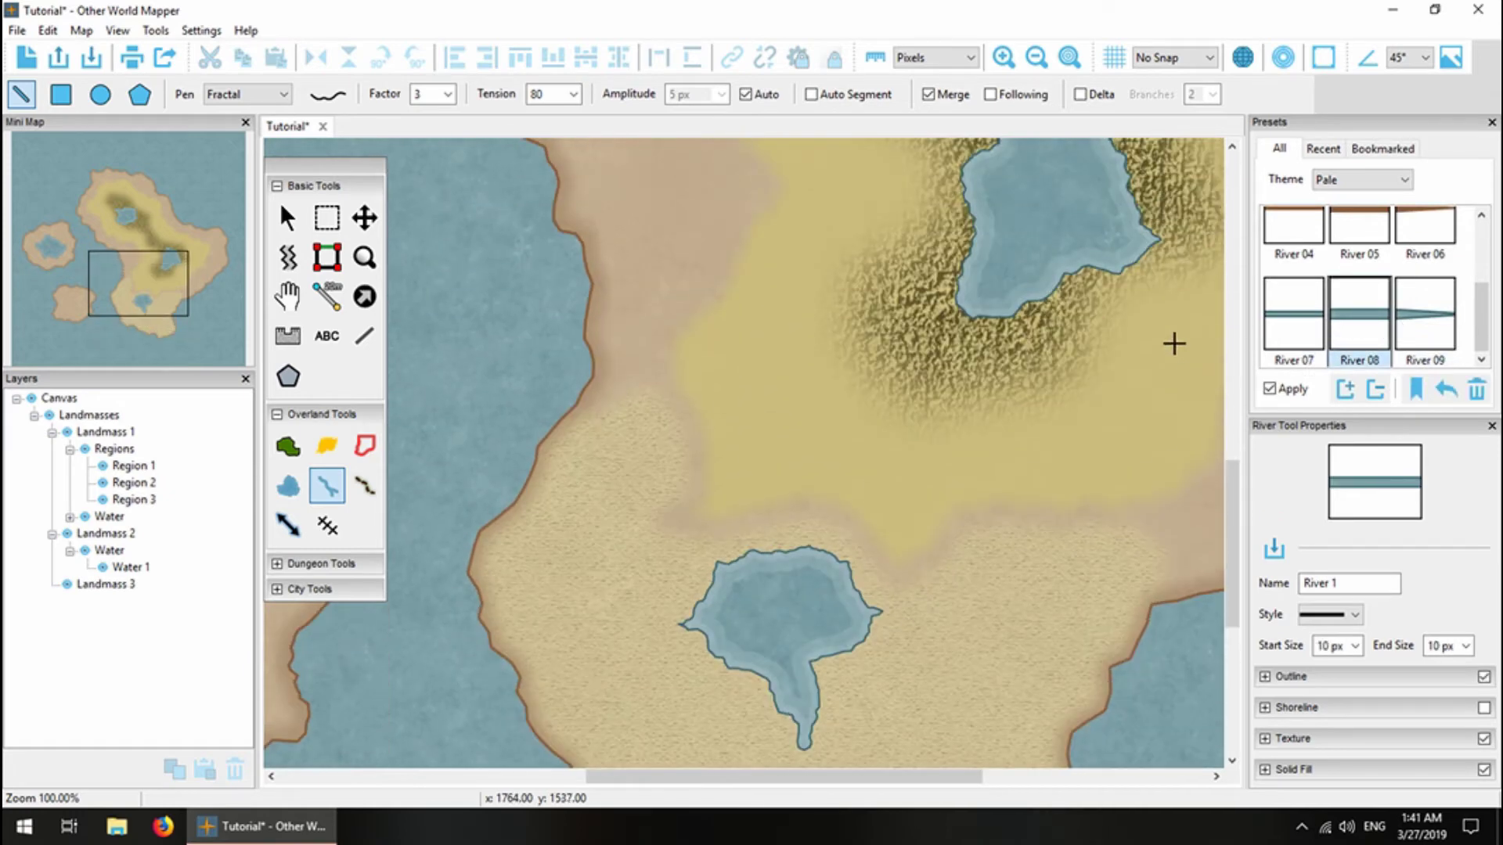
{"action": "mouse_move", "coordinate": [834, 610]}
{"action": "left_mouse_down"}
{"action": "mouse_move", "coordinate": [961, 606]}
{"action": "mouse_move", "coordinate": [1010, 503]}
{"action": "mouse_move", "coordinate": [1010, 417]}
{"action": "mouse_move", "coordinate": [993, 418]}
{"action": "mouse_move", "coordinate": [976, 375]}
{"action": "mouse_move", "coordinate": [971, 301]}
{"action": "left_mouse_up"}
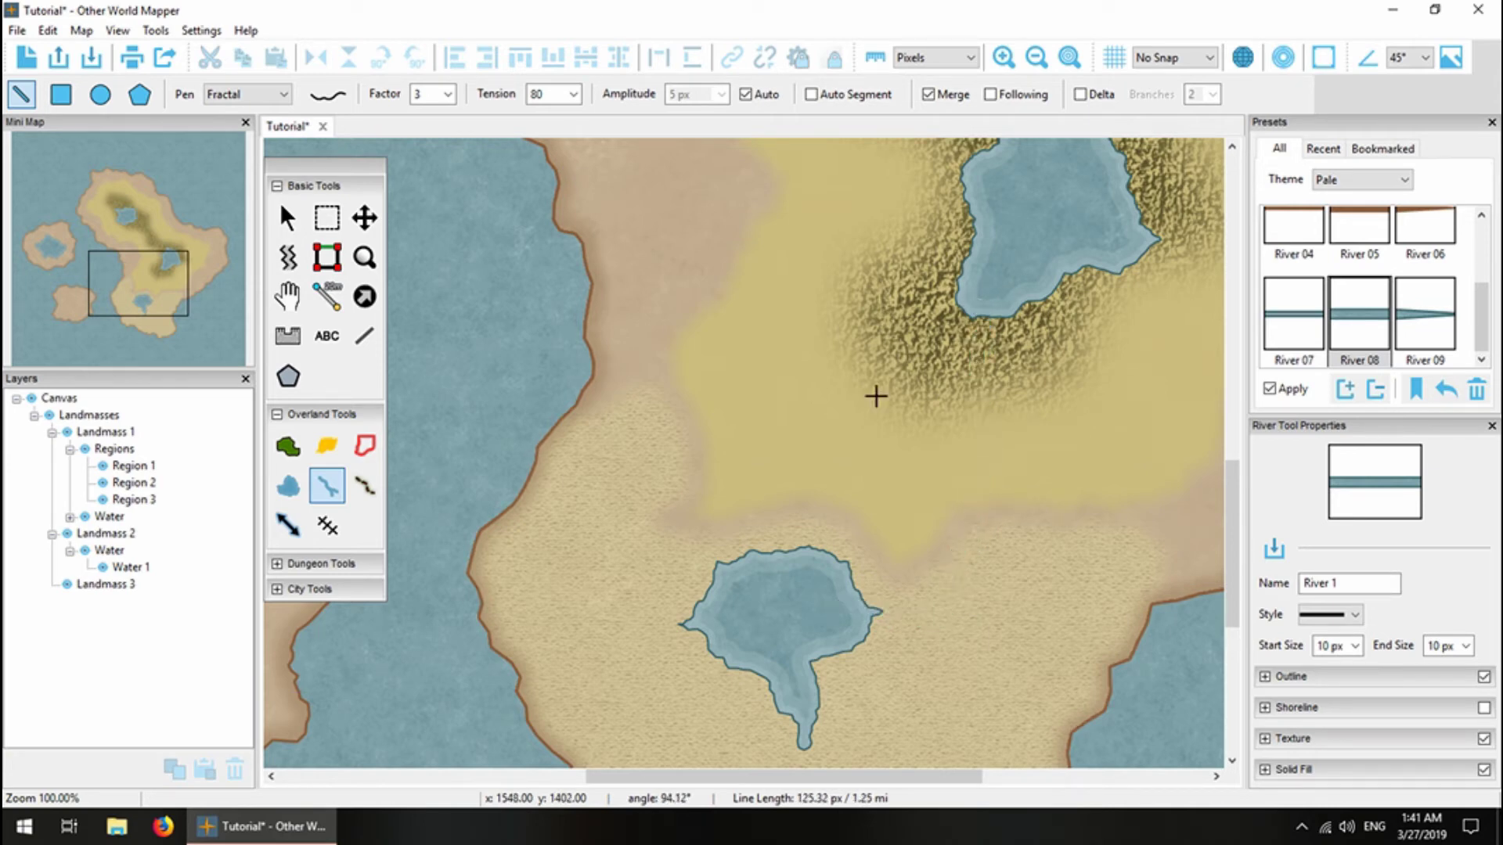
{"action": "scroll", "coordinate": [1019, 358], "scroll_direction": "up", "scroll_amount": 3}
{"action": "scroll", "coordinate": [1019, 358], "scroll_direction": "up", "scroll_amount": 3}
{"action": "mouse_move", "coordinate": [1026, 630]}
{"action": "left_mouse_down"}
{"action": "mouse_move", "coordinate": [765, 519]}
{"action": "mouse_move", "coordinate": [637, 303]}
{"action": "left_mouse_up"}
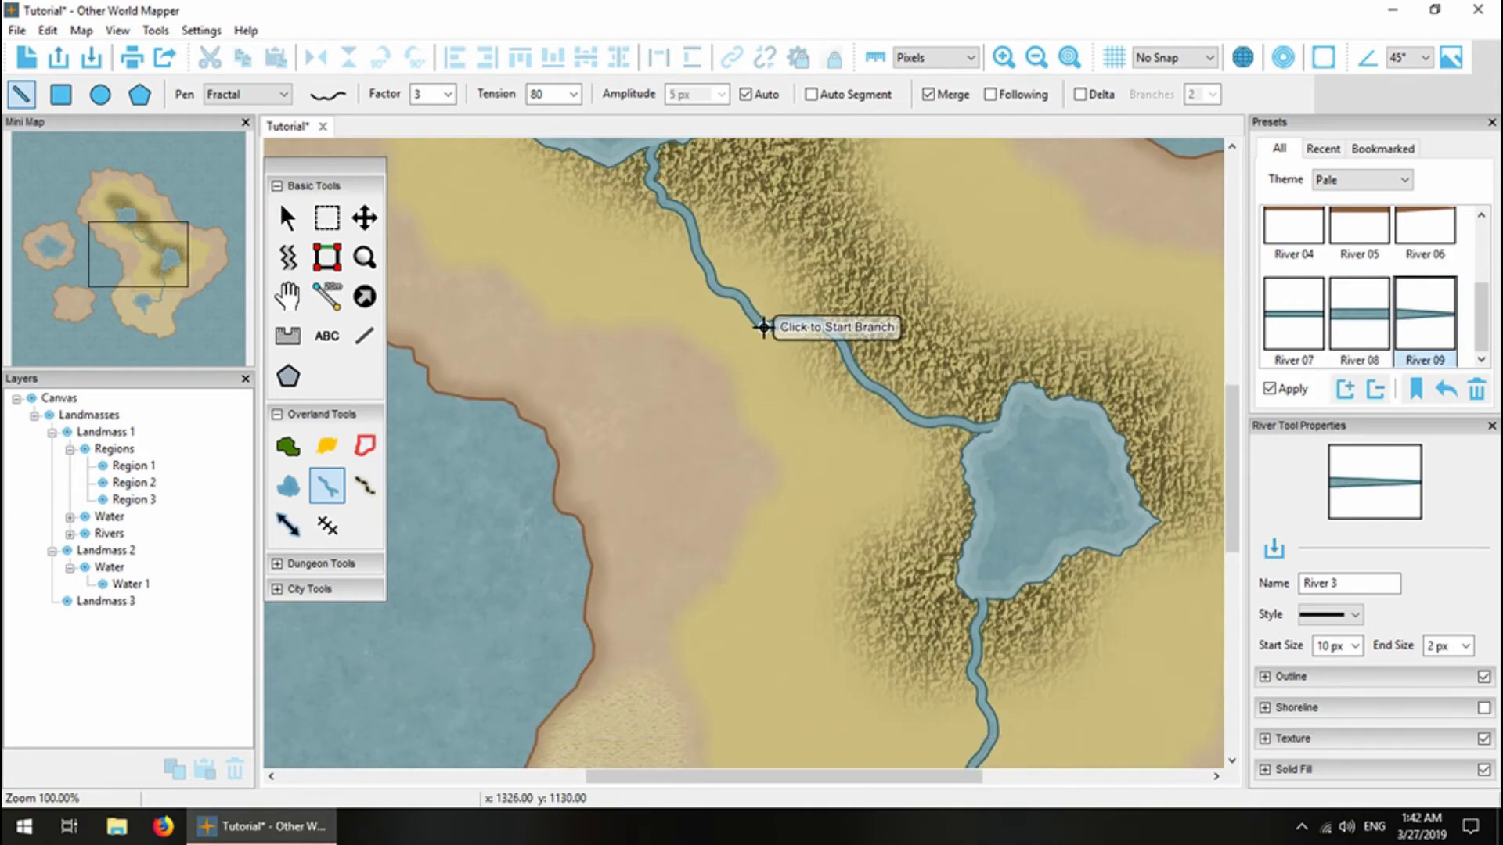
{"action": "mouse_move", "coordinate": [762, 328]}
{"action": "left_mouse_down"}
{"action": "mouse_move", "coordinate": [756, 585]}
{"action": "mouse_move", "coordinate": [717, 633]}
{"action": "left_mouse_up"}
Draw a branching river out of the lake's east side and another running south.
{"action": "scroll", "coordinate": [990, 603], "scroll_direction": "right", "scroll_amount": 5}
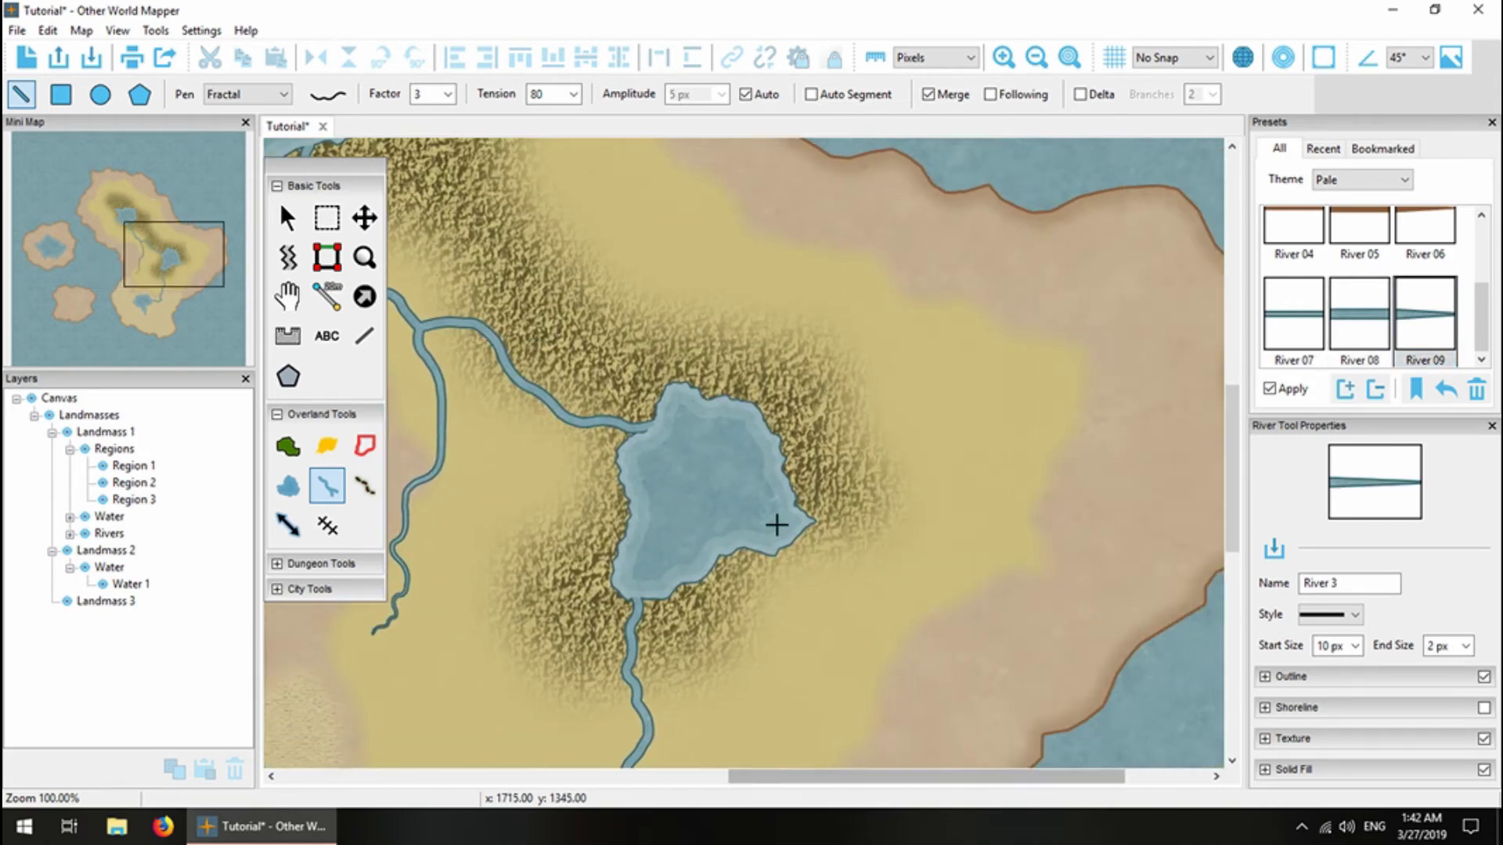
{"action": "mouse_move", "coordinate": [807, 523]}
{"action": "left_mouse_down"}
{"action": "mouse_move", "coordinate": [909, 588]}
{"action": "mouse_move", "coordinate": [1037, 594]}
{"action": "mouse_move", "coordinate": [1151, 471]}
{"action": "mouse_move", "coordinate": [1139, 427]}
{"action": "left_mouse_up"}
{"action": "left_click_drag", "start_coordinate": [926, 583], "coordinate": [1050, 406]}
{"action": "mouse_move", "coordinate": [956, 487]}
{"action": "left_mouse_down"}
{"action": "mouse_move", "coordinate": [910, 441]}
{"action": "mouse_move", "coordinate": [936, 290]}
{"action": "left_mouse_up"}
{"action": "scroll", "coordinate": [799, 320], "scroll_direction": "down", "scroll_amount": 5}
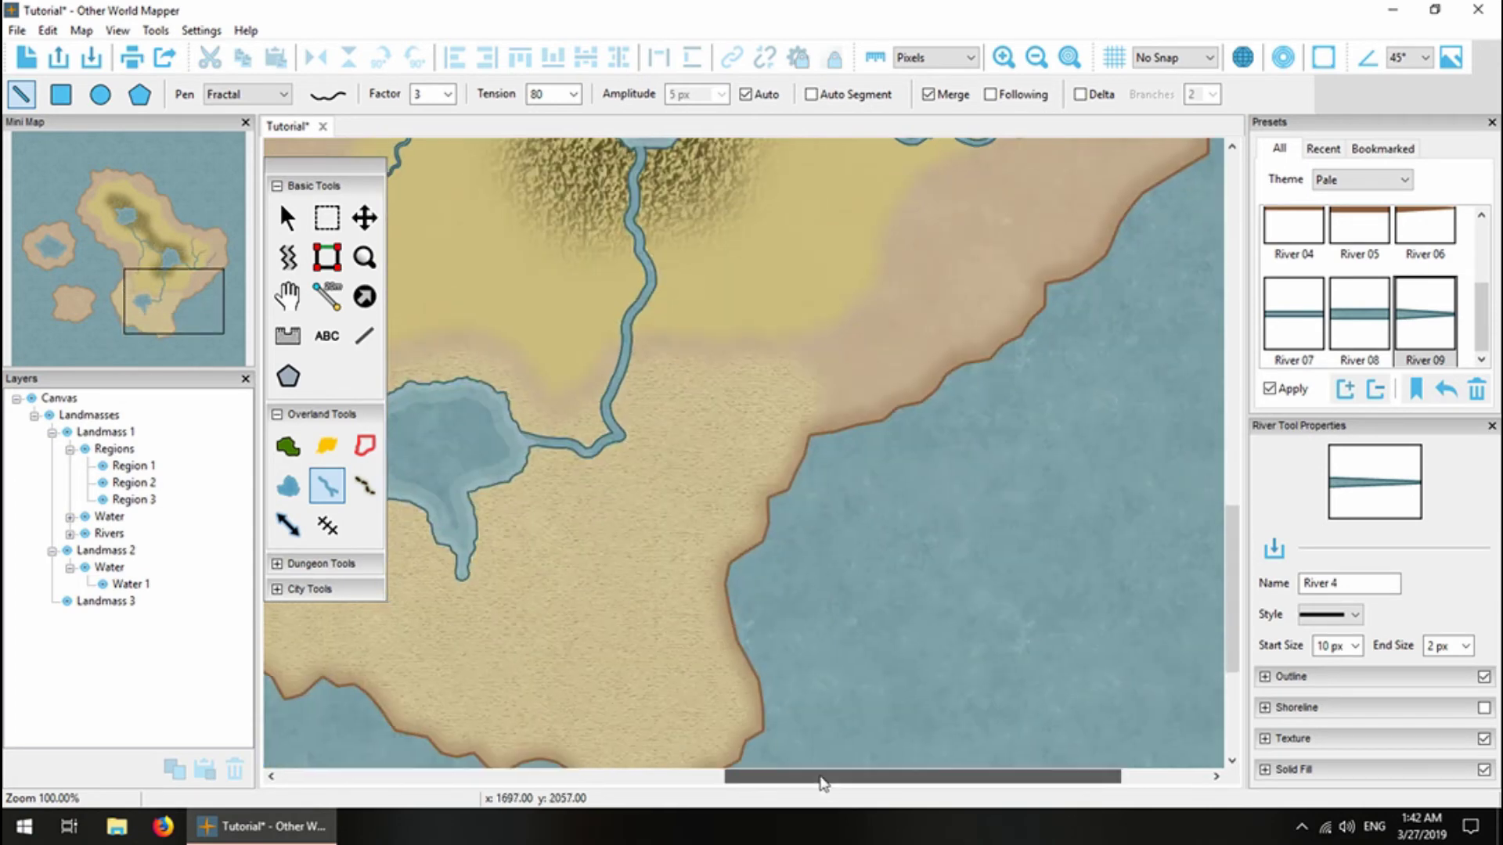
{"action": "scroll", "coordinate": [795, 478], "scroll_direction": "left", "scroll_amount": 4}
{"action": "left_click_drag", "start_coordinate": [793, 481], "coordinate": [798, 691]}
{"action": "left_click", "coordinate": [798, 691]}
Add a small extra lake beside the rivers.
{"action": "scroll", "coordinate": [1130, 541], "scroll_direction": "up", "scroll_amount": 5}
{"action": "scroll", "coordinate": [1130, 540], "scroll_direction": "up", "scroll_amount": 3}
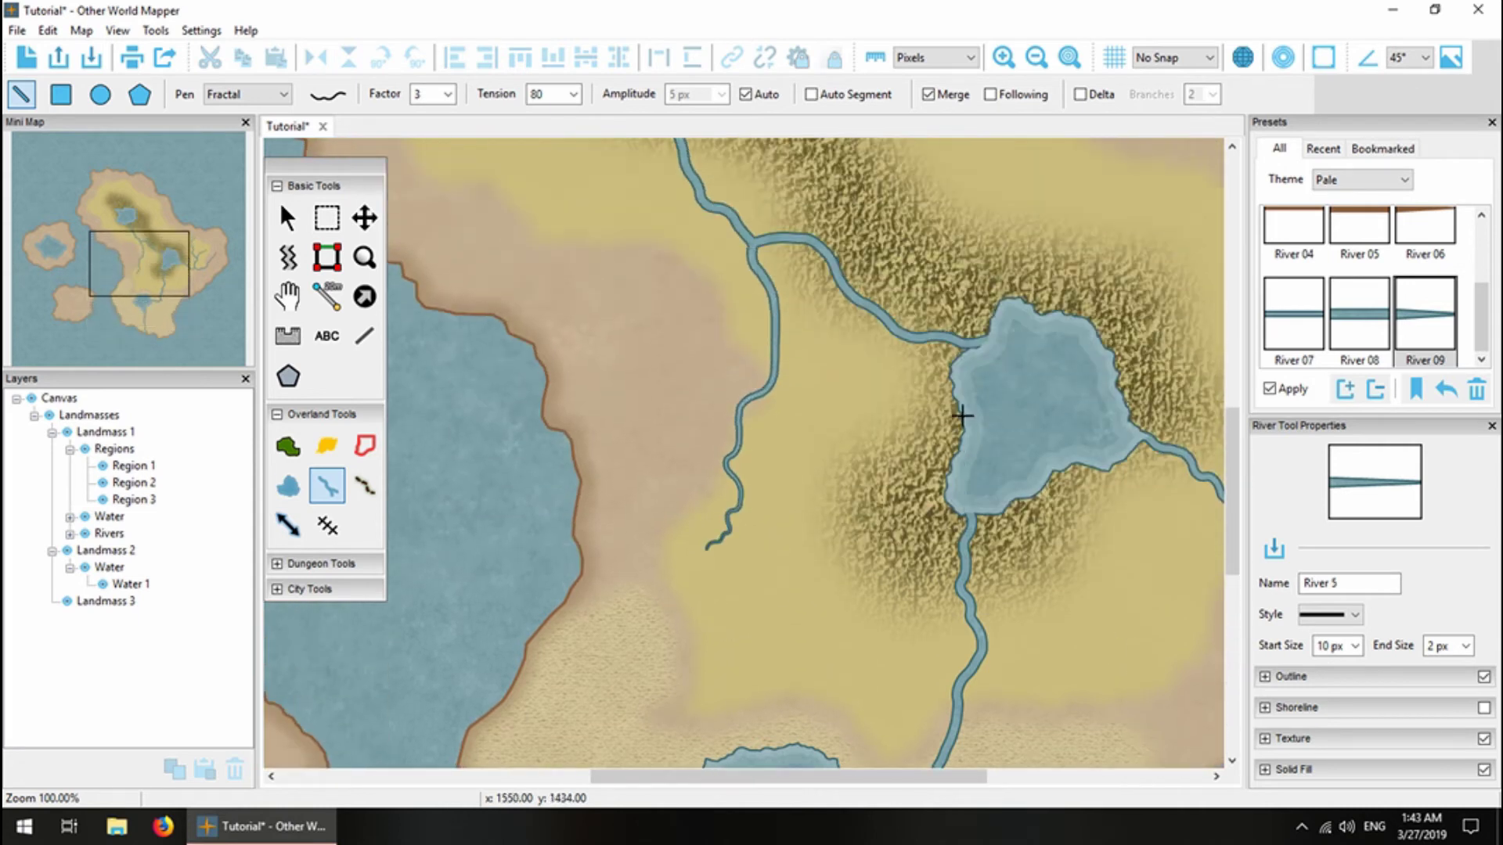
{"action": "left_click", "coordinate": [288, 486]}
{"action": "mouse_move", "coordinate": [718, 561]}
{"action": "left_mouse_down"}
{"action": "mouse_move", "coordinate": [596, 599]}
{"action": "mouse_move", "coordinate": [726, 596]}
{"action": "mouse_move", "coordinate": [694, 579]}
{"action": "left_mouse_up"}
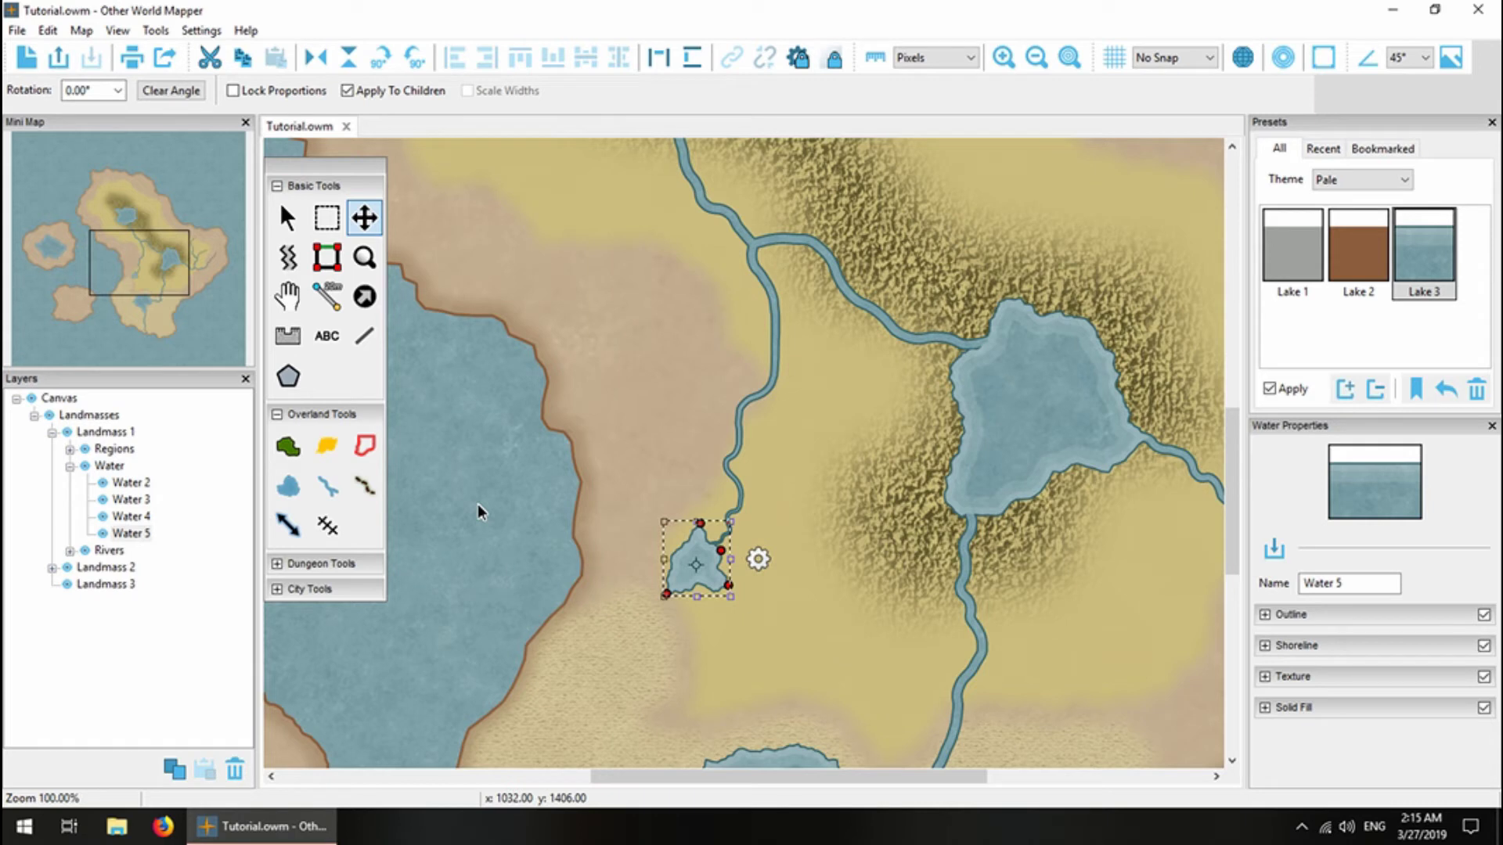
Set the Feature tool to the Expansion Terrain set and the Terrain 2 Hills category.
{"action": "left_click", "coordinate": [285, 340]}
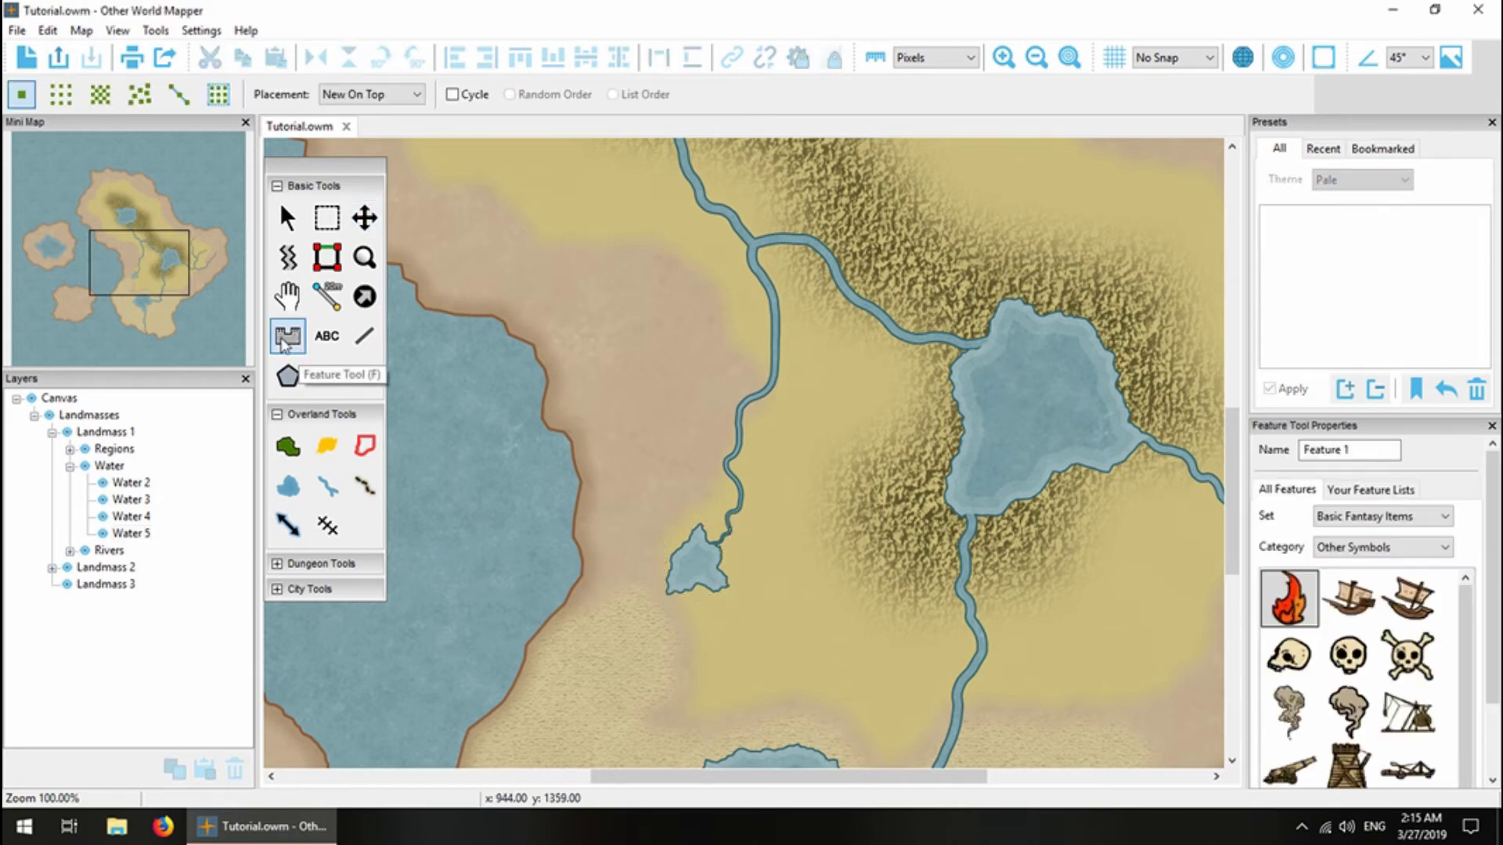
{"action": "left_click", "coordinate": [1371, 516]}
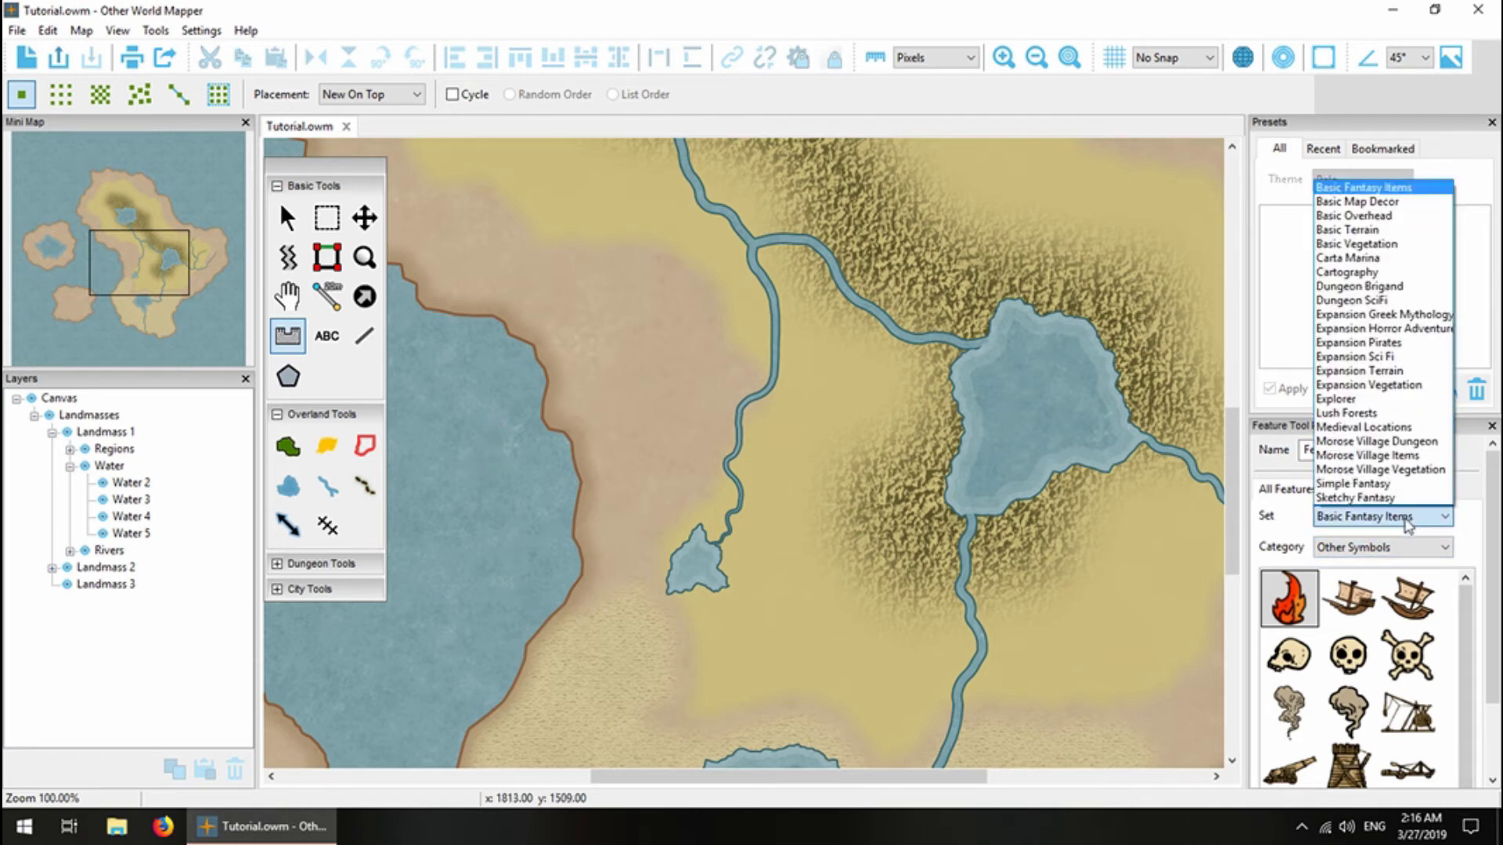
{"action": "left_click", "coordinate": [1362, 386]}
{"action": "left_click", "coordinate": [1358, 548]}
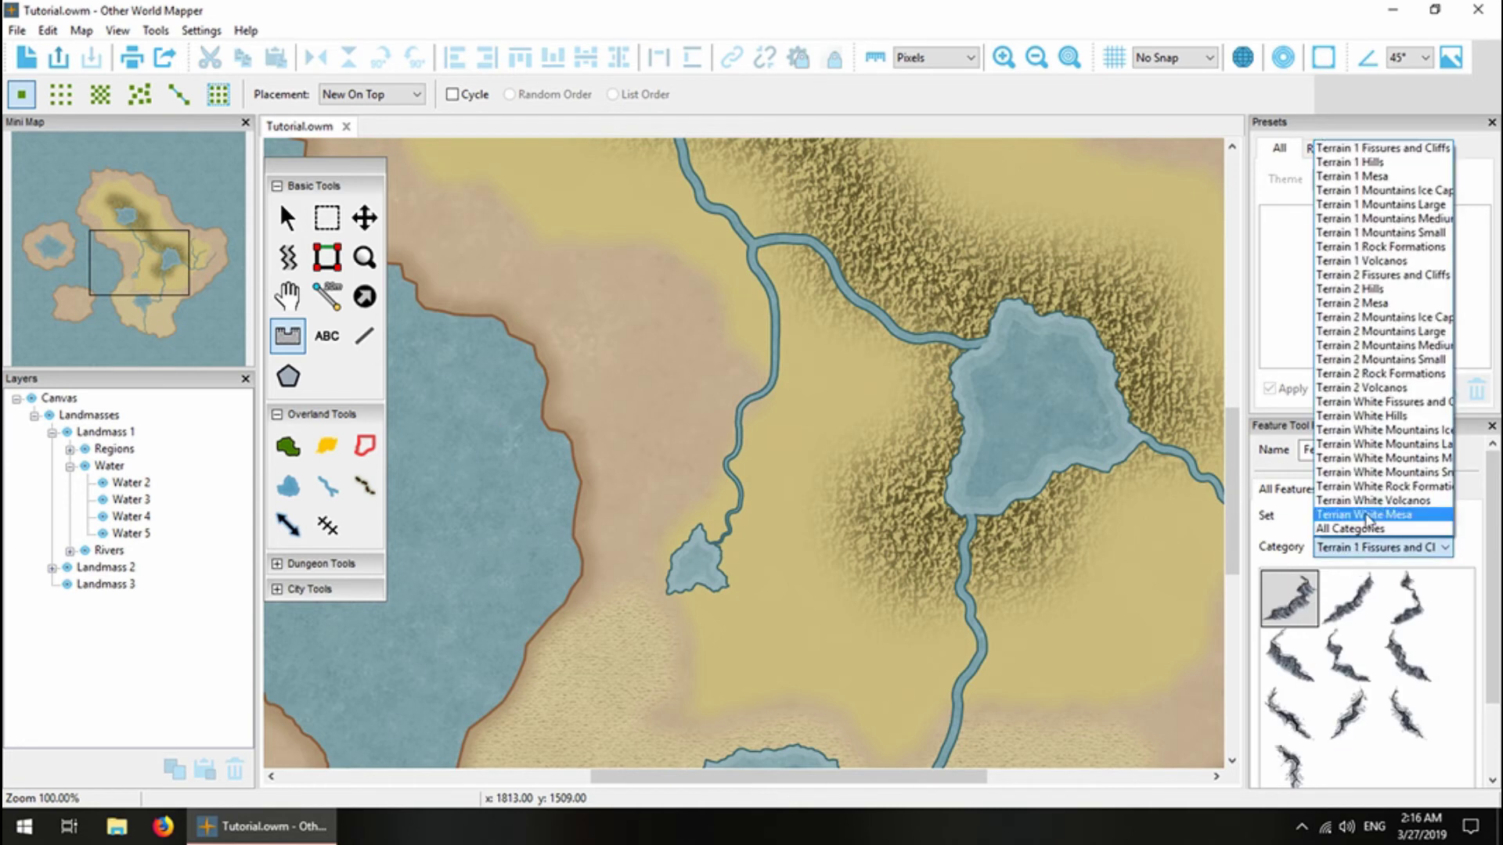
{"action": "left_click", "coordinate": [1409, 296]}
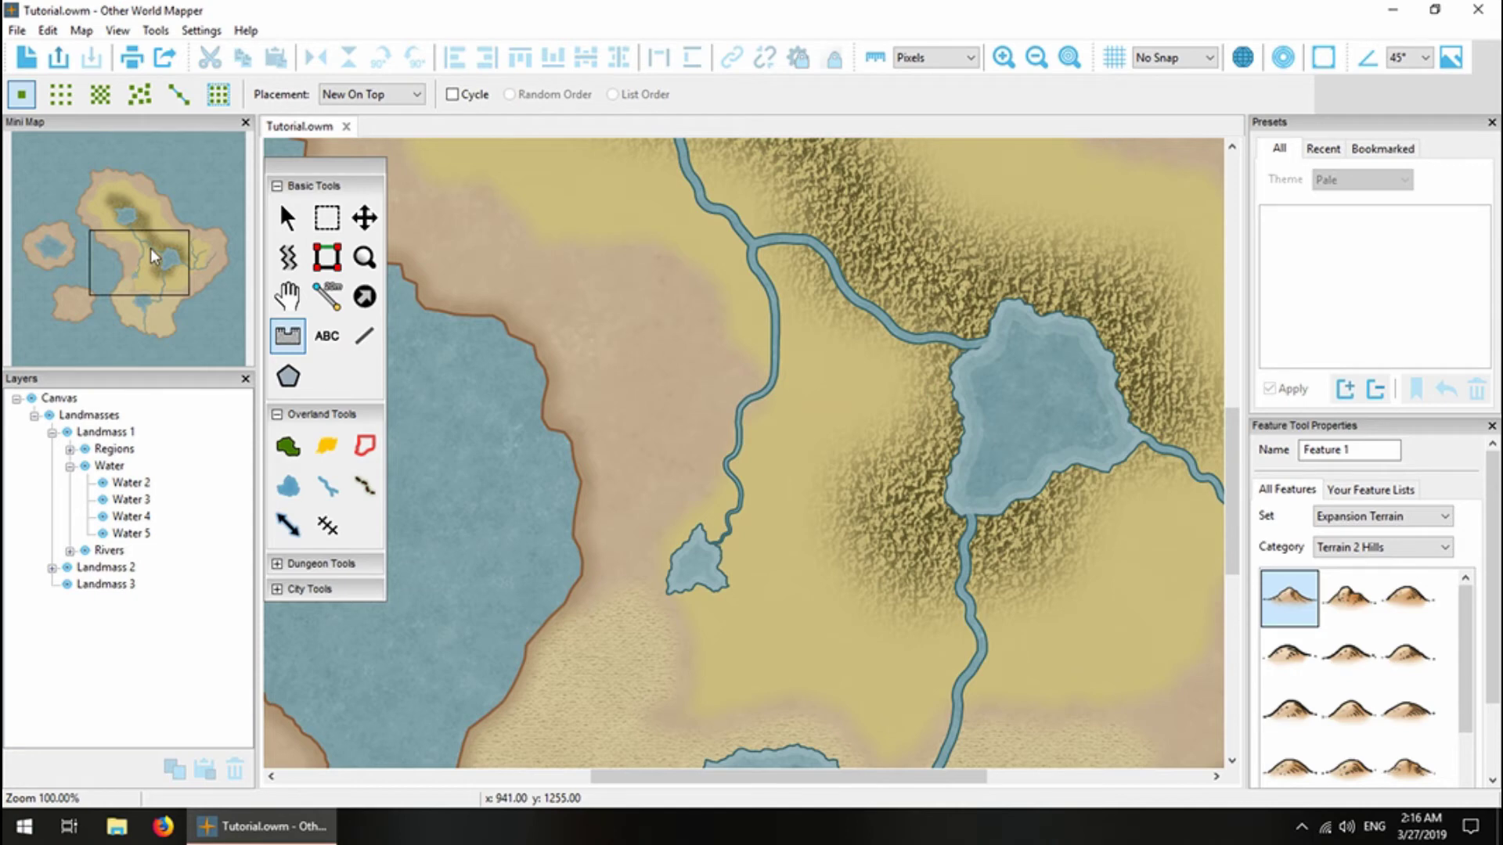
Set hill scale to 60%, place a hill just south of the lake, and pick a second hill.
{"action": "left_click_drag", "start_coordinate": [151, 247], "coordinate": [149, 310]}
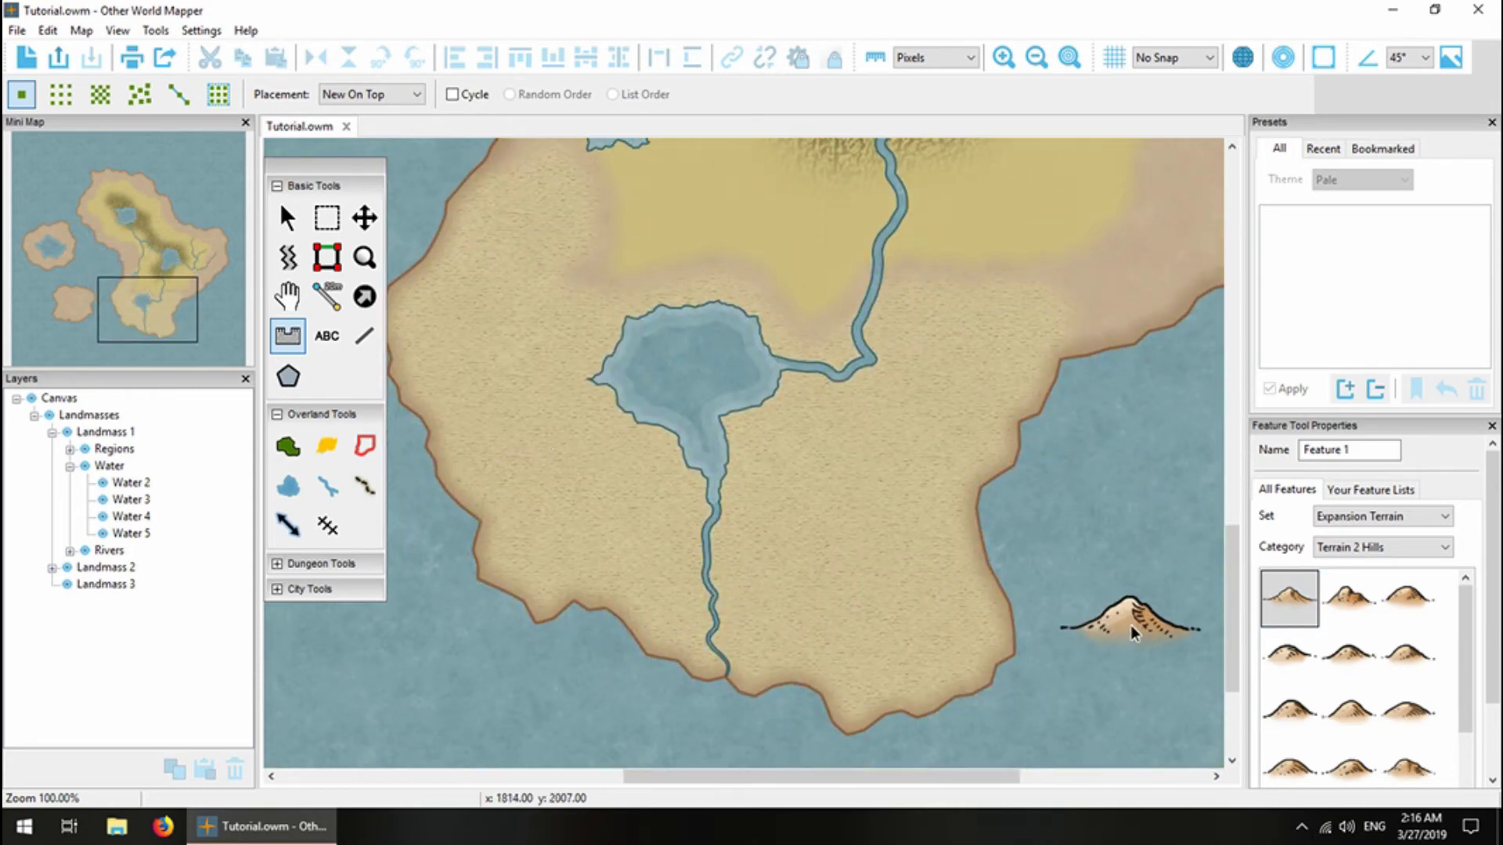
{"action": "scroll", "coordinate": [1492, 564], "scroll_direction": "down", "scroll_amount": 3}
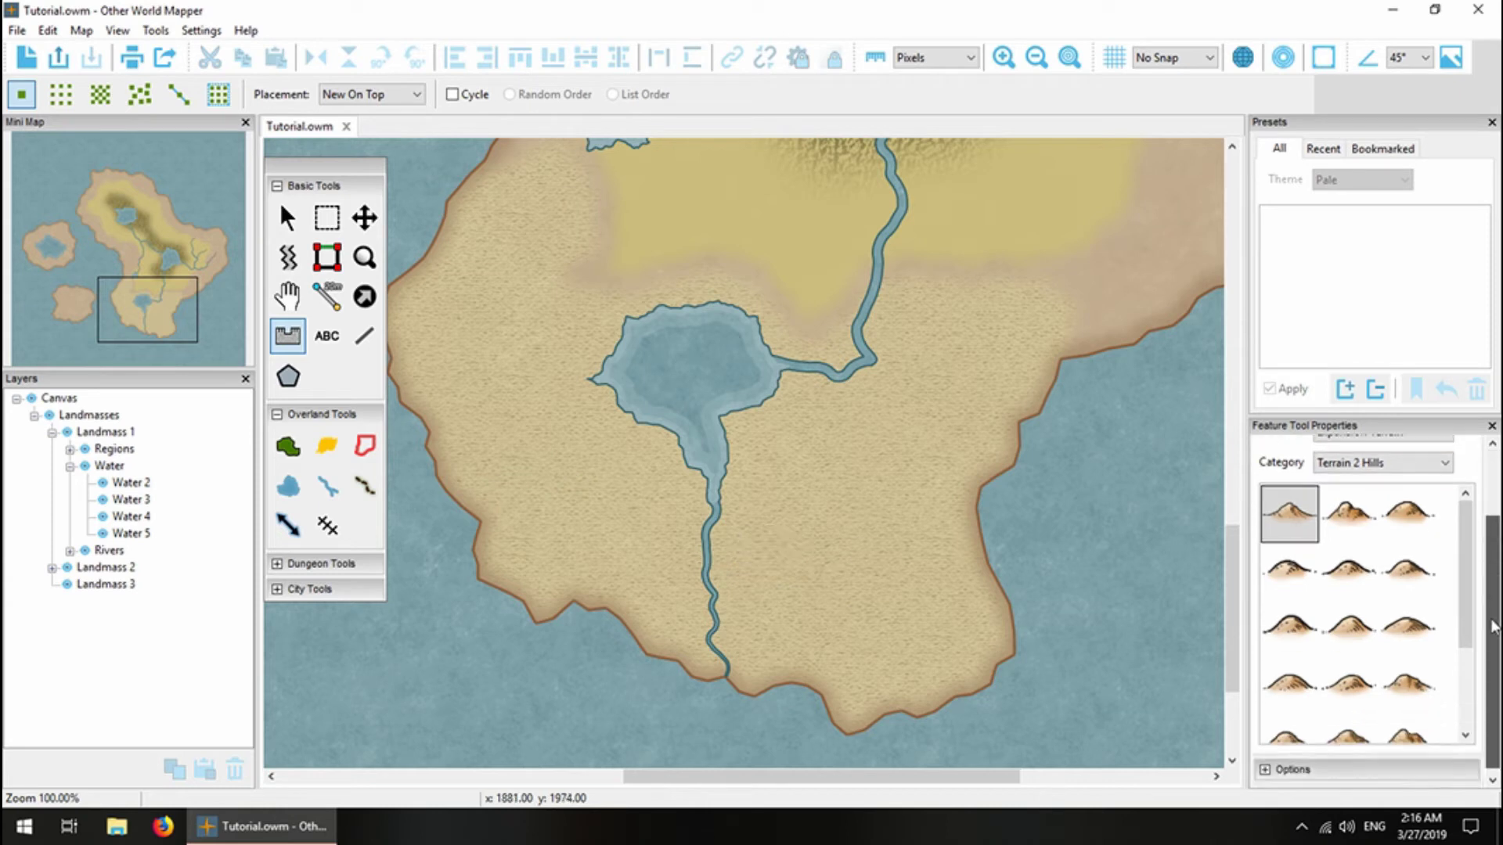
{"action": "left_click", "coordinate": [1370, 765]}
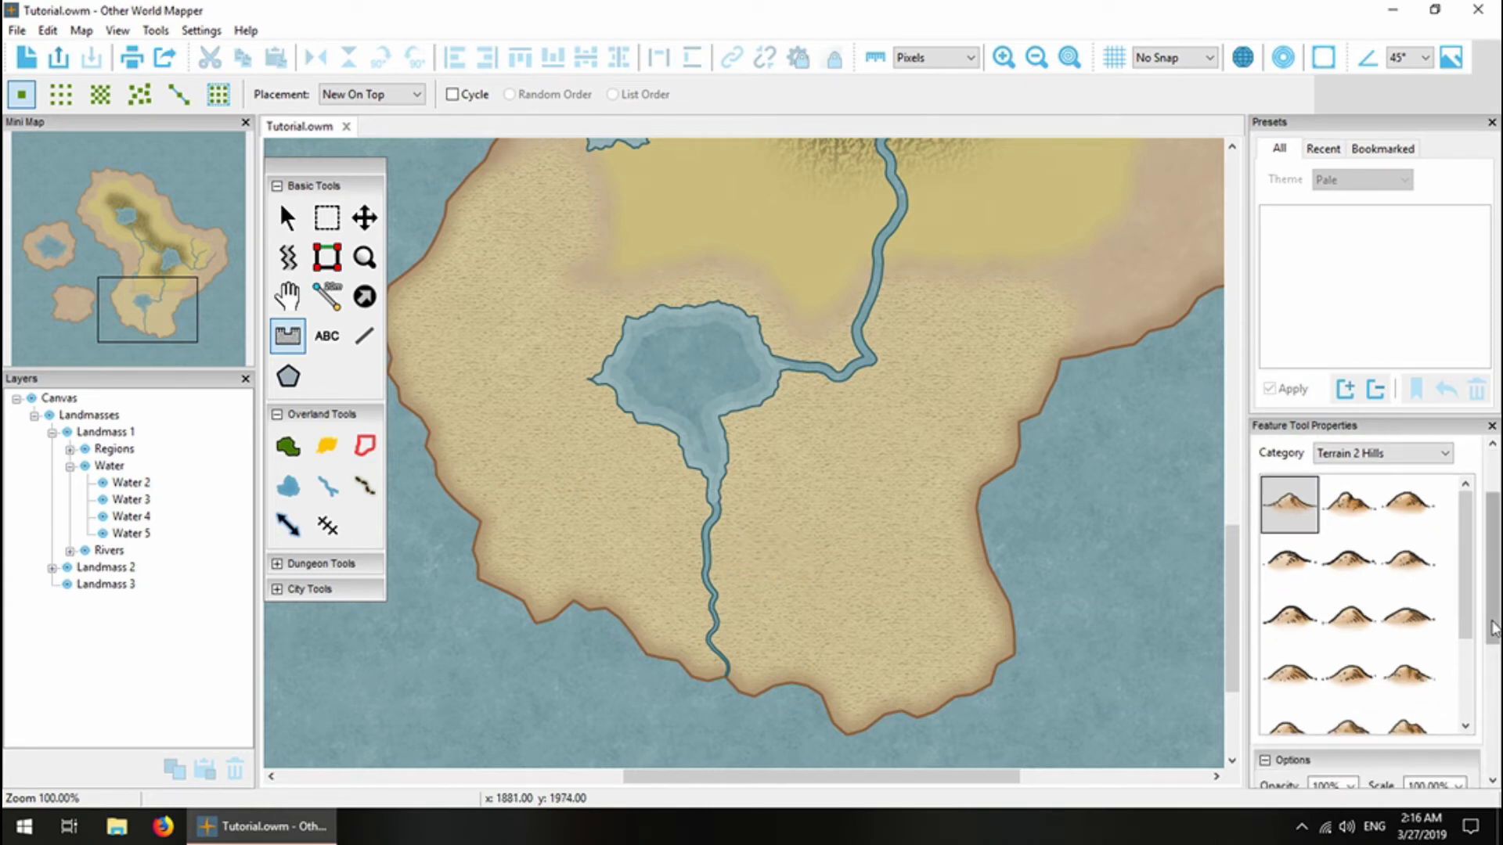
{"action": "left_click_drag", "start_coordinate": [1496, 614], "coordinate": [1497, 675]}
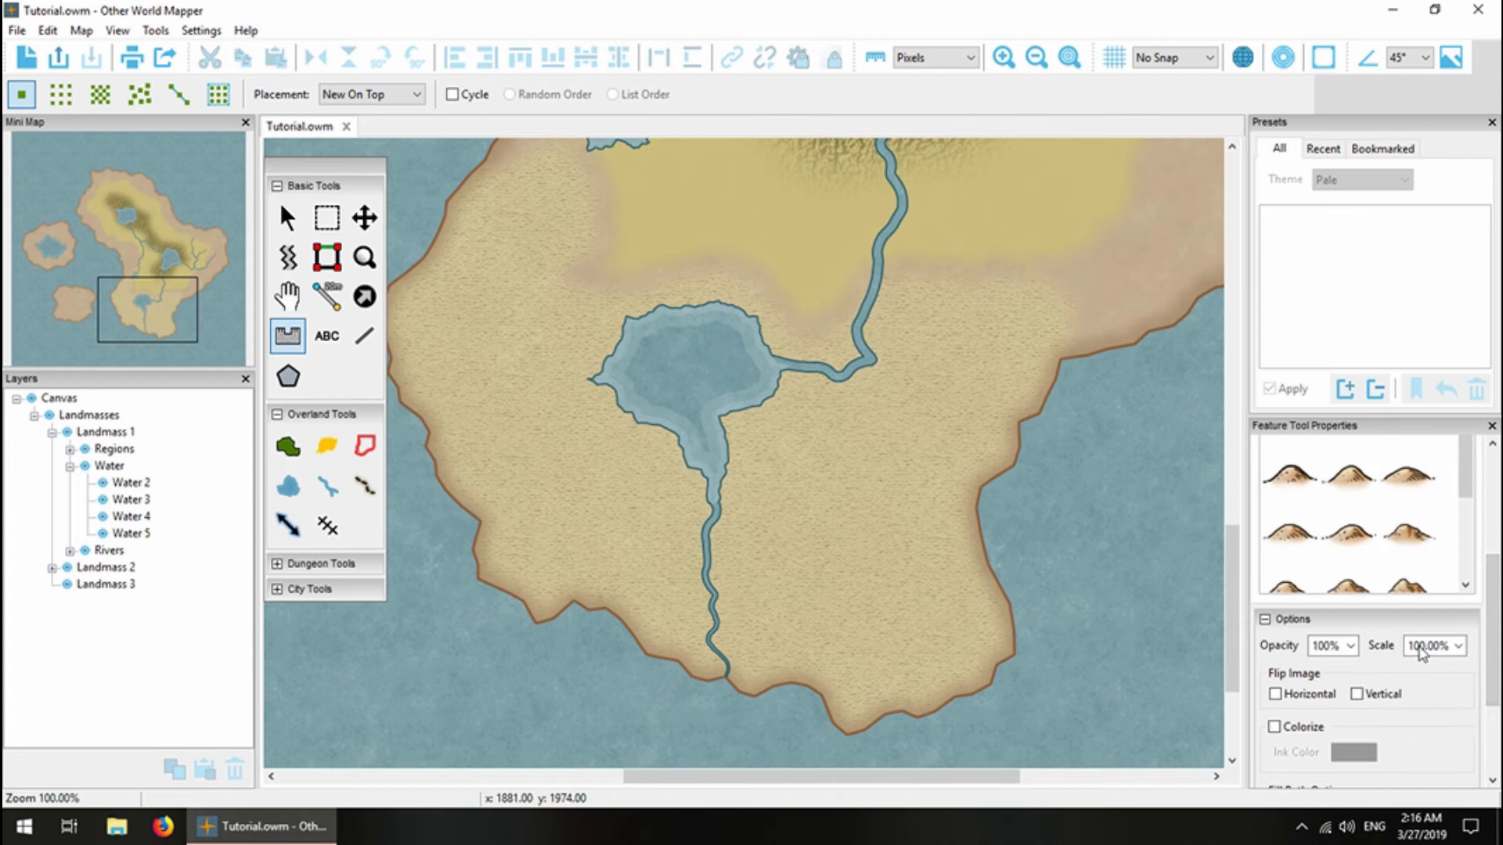
{"action": "left_click_drag", "start_coordinate": [1419, 647], "coordinate": [1391, 647]}
{"action": "type", "text": "6"}
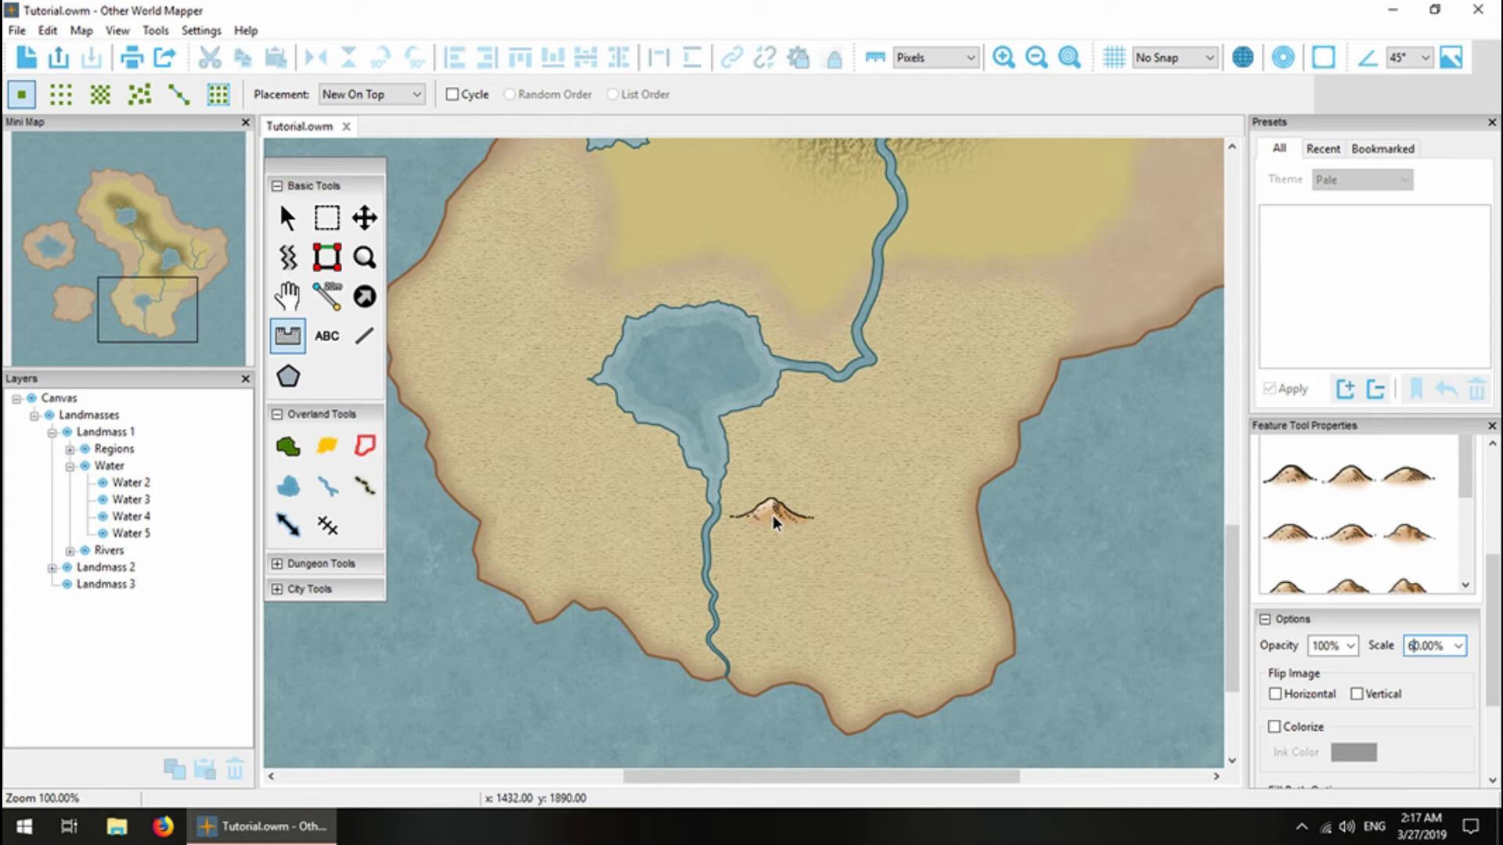
{"action": "left_click", "coordinate": [778, 533]}
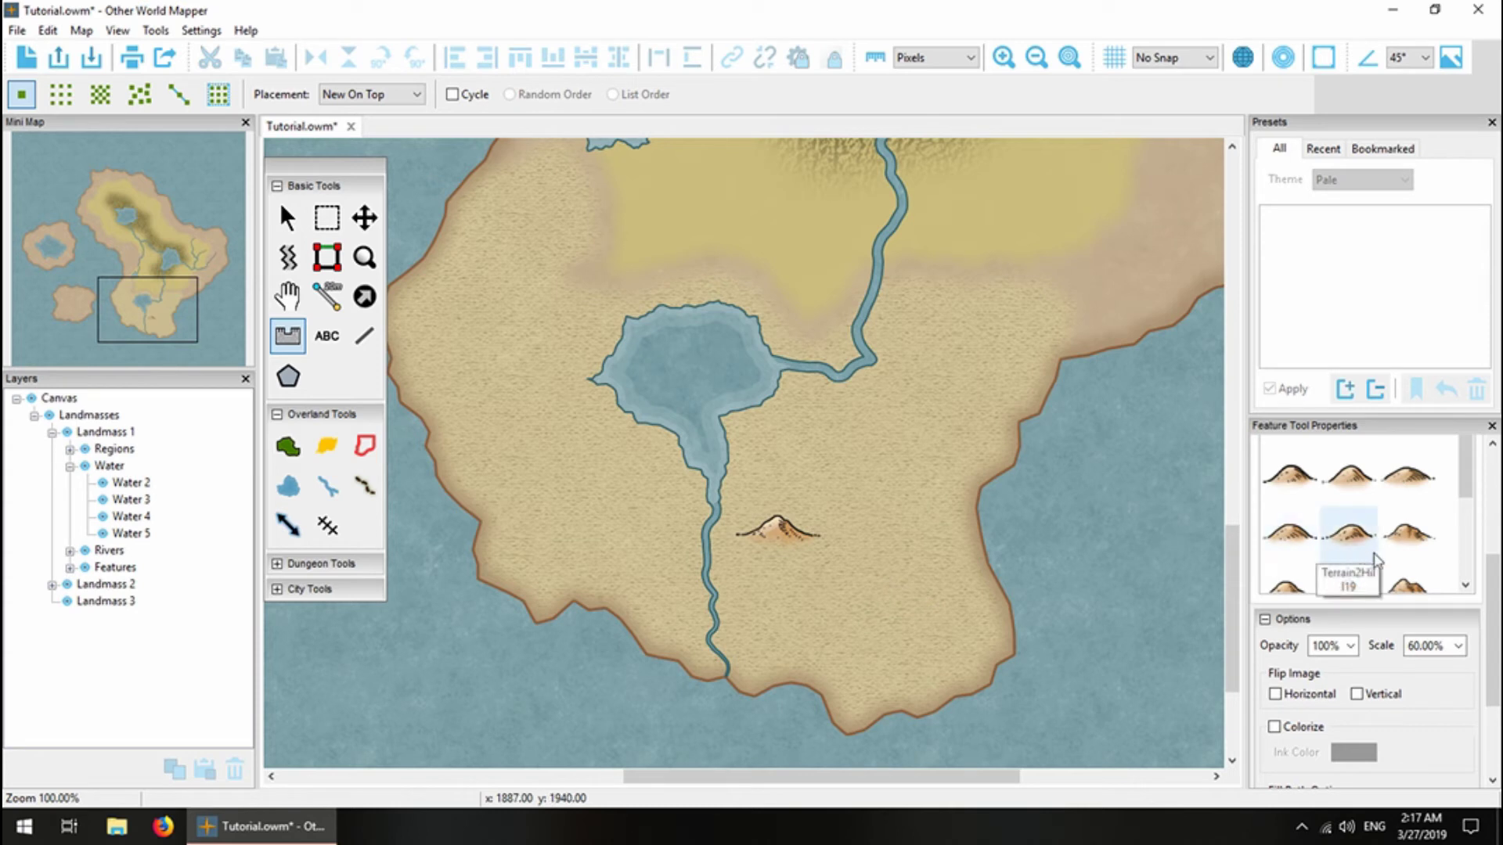
{"action": "left_click", "coordinate": [1421, 554]}
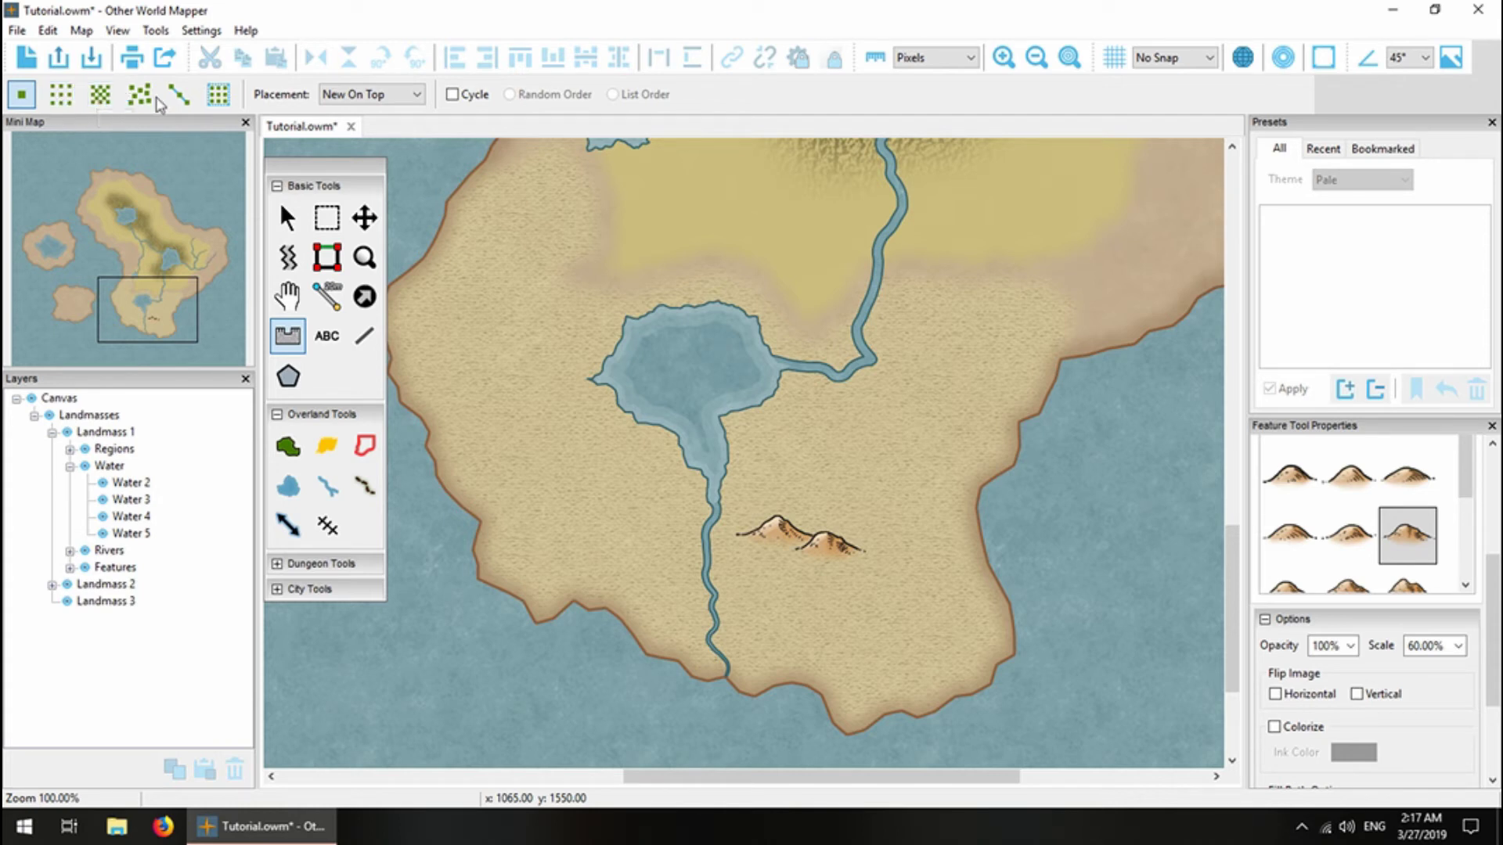
Switch hill placement to Tile mode with the top-right hill, near the small western island.
{"action": "left_click", "coordinate": [60, 99]}
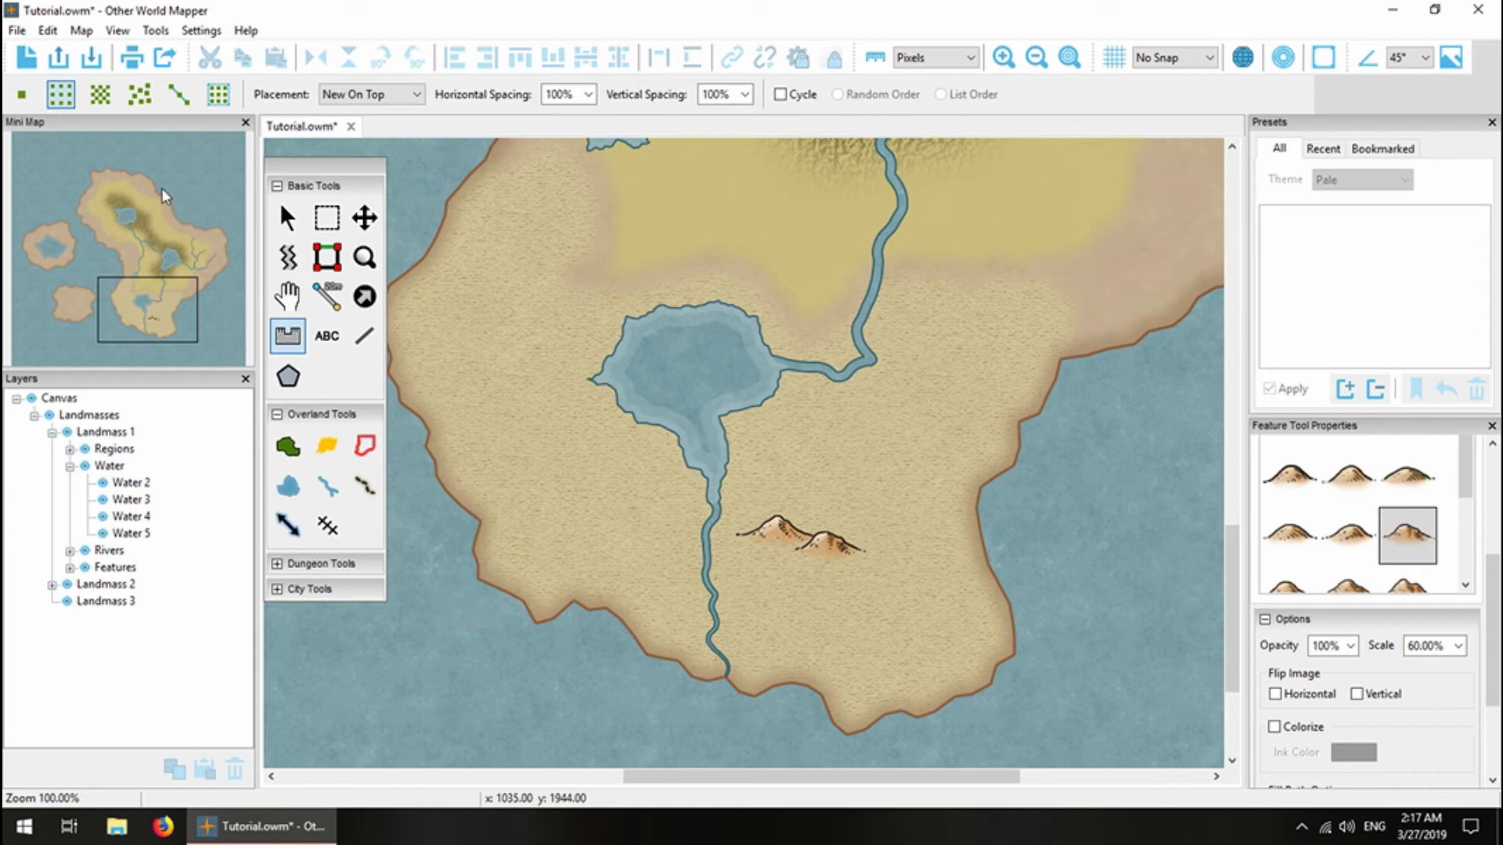
{"action": "scroll", "coordinate": [1466, 505], "scroll_direction": "down", "scroll_amount": 2}
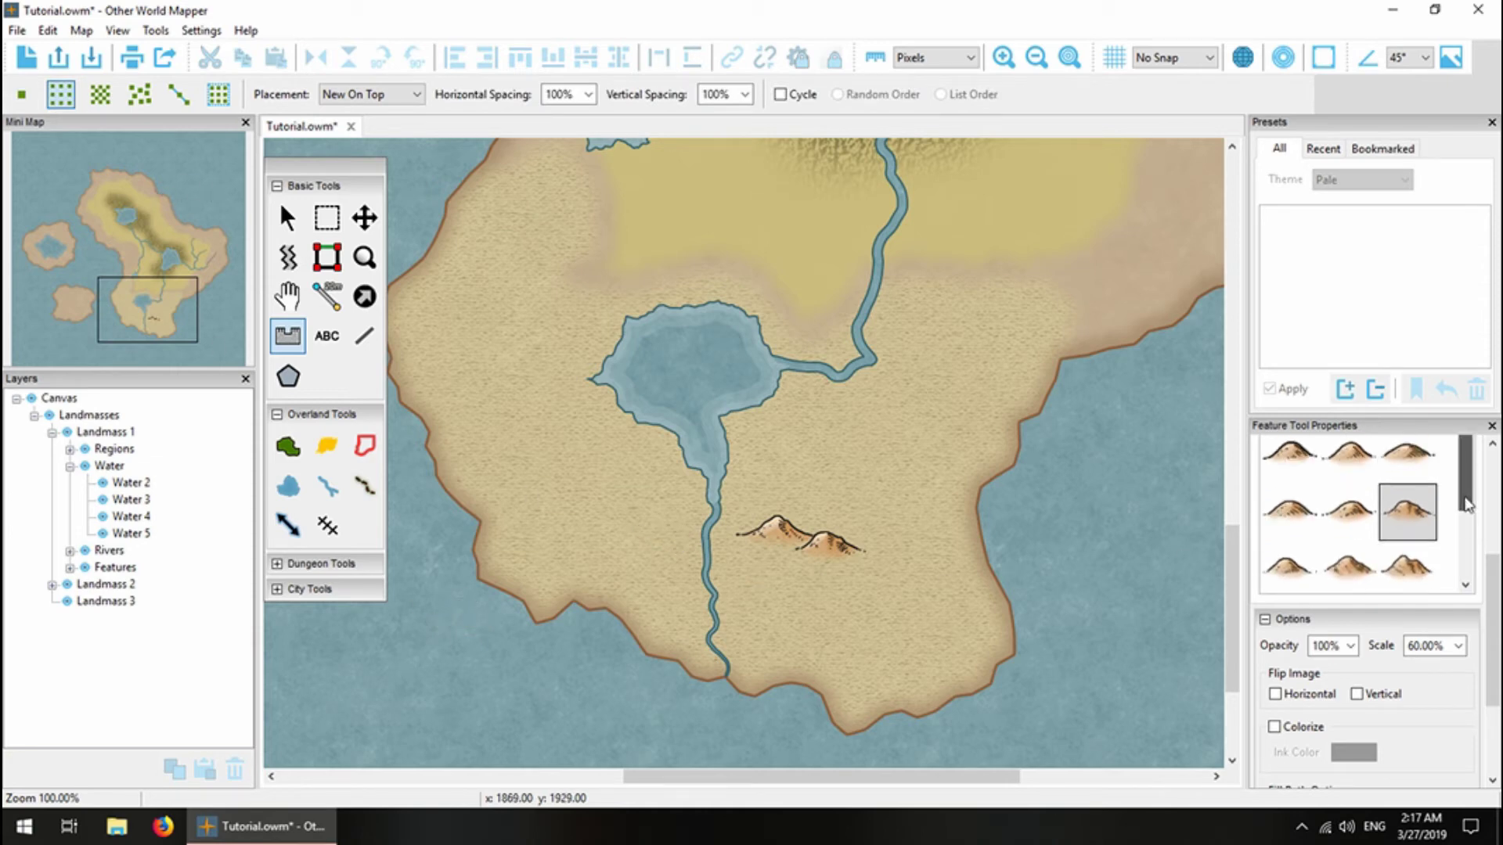
{"action": "scroll", "coordinate": [1467, 505], "scroll_direction": "up", "scroll_amount": 2}
{"action": "left_click", "coordinate": [1414, 481]}
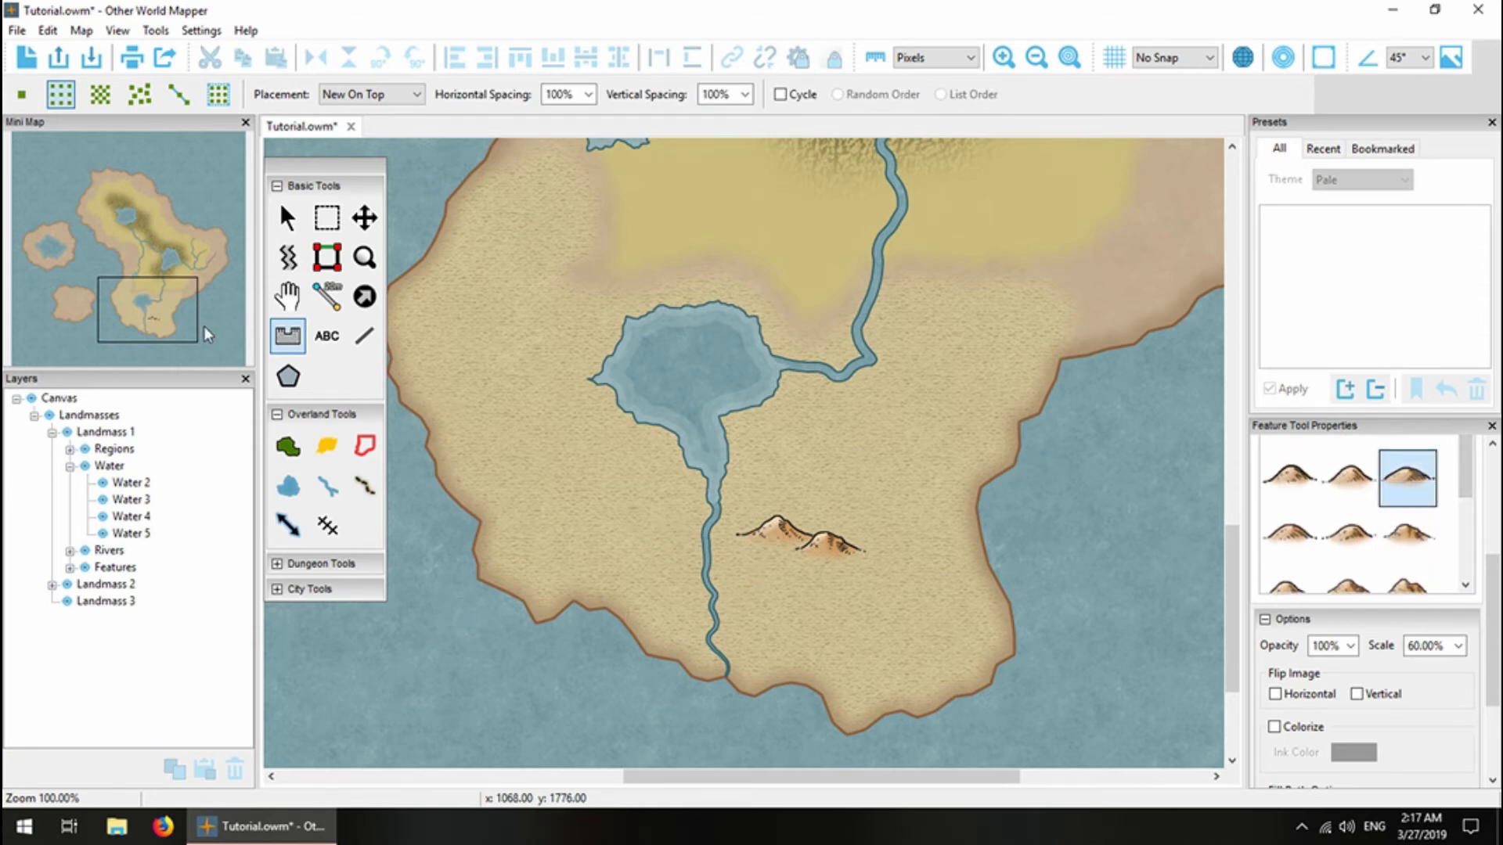
{"action": "left_click_drag", "start_coordinate": [133, 313], "coordinate": [69, 316]}
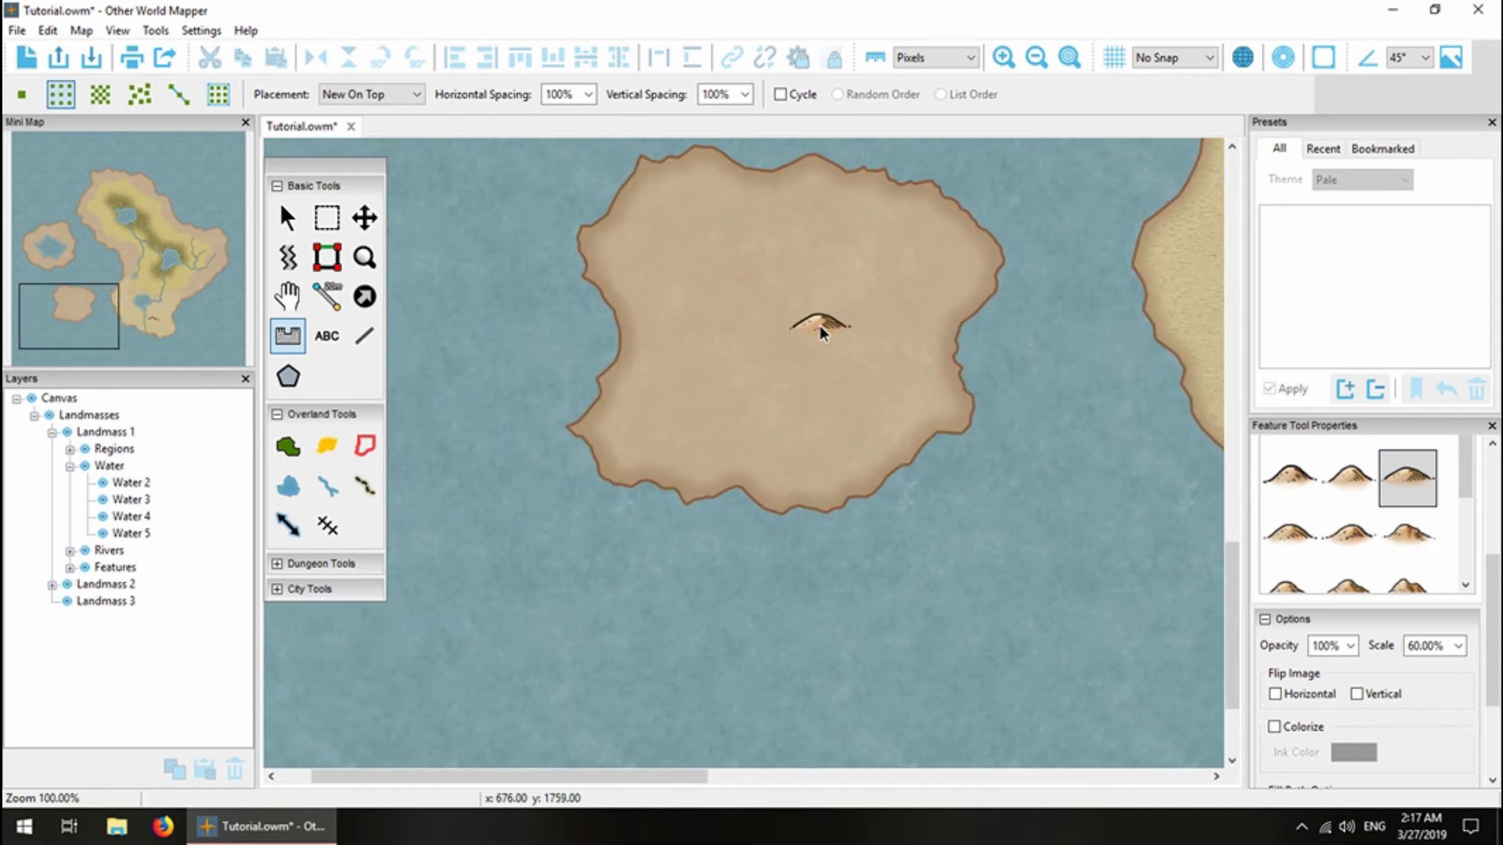
{"action": "scroll", "coordinate": [649, 660], "scroll_direction": "down", "scroll_amount": 2}
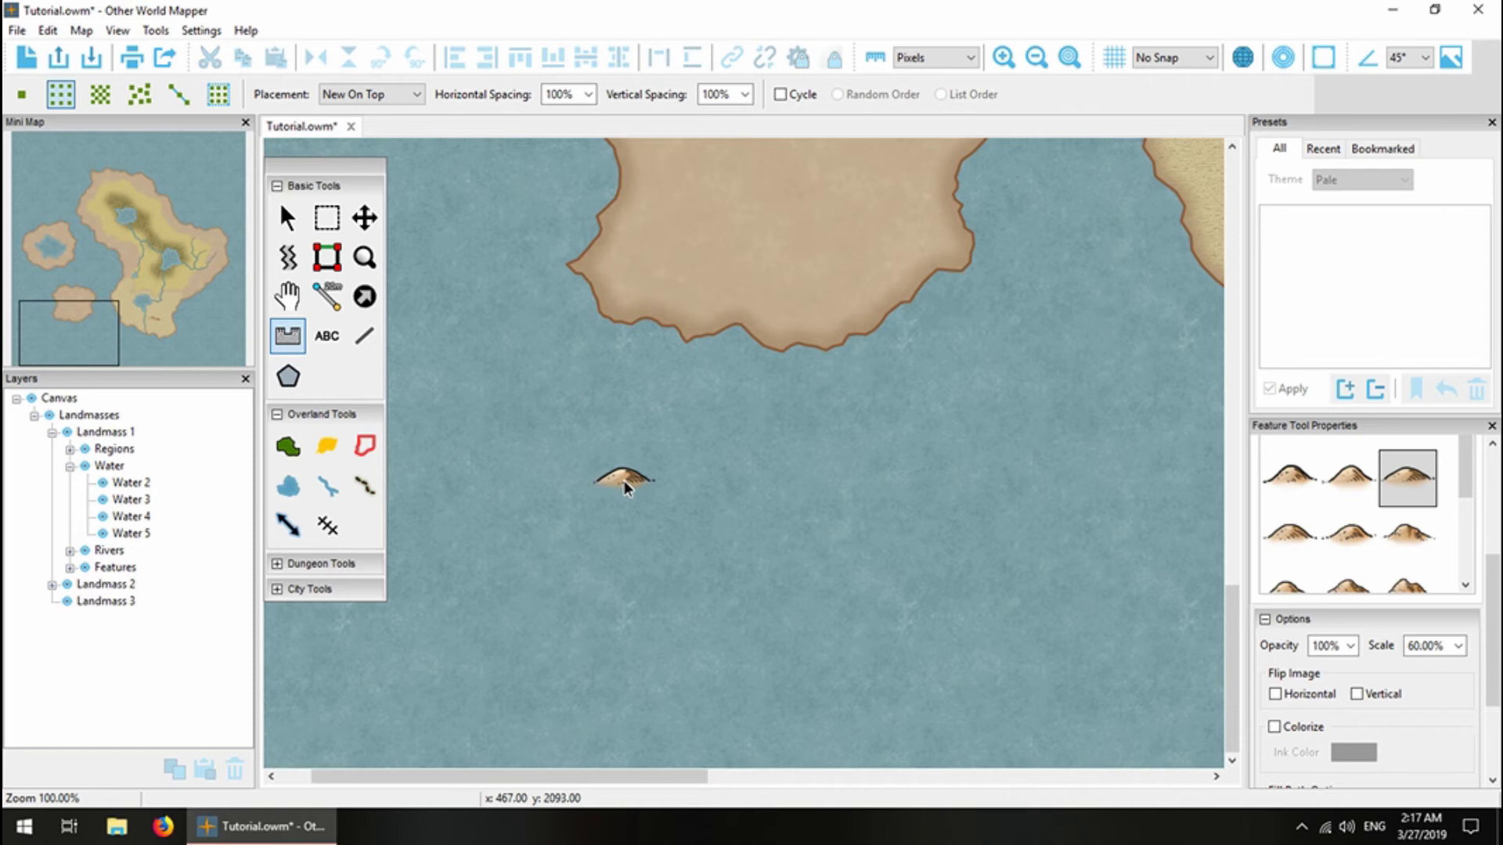
Stamp trial rows of tiled hills in the sea, then undo them.
{"action": "left_click_drag", "start_coordinate": [624, 486], "coordinate": [820, 501]}
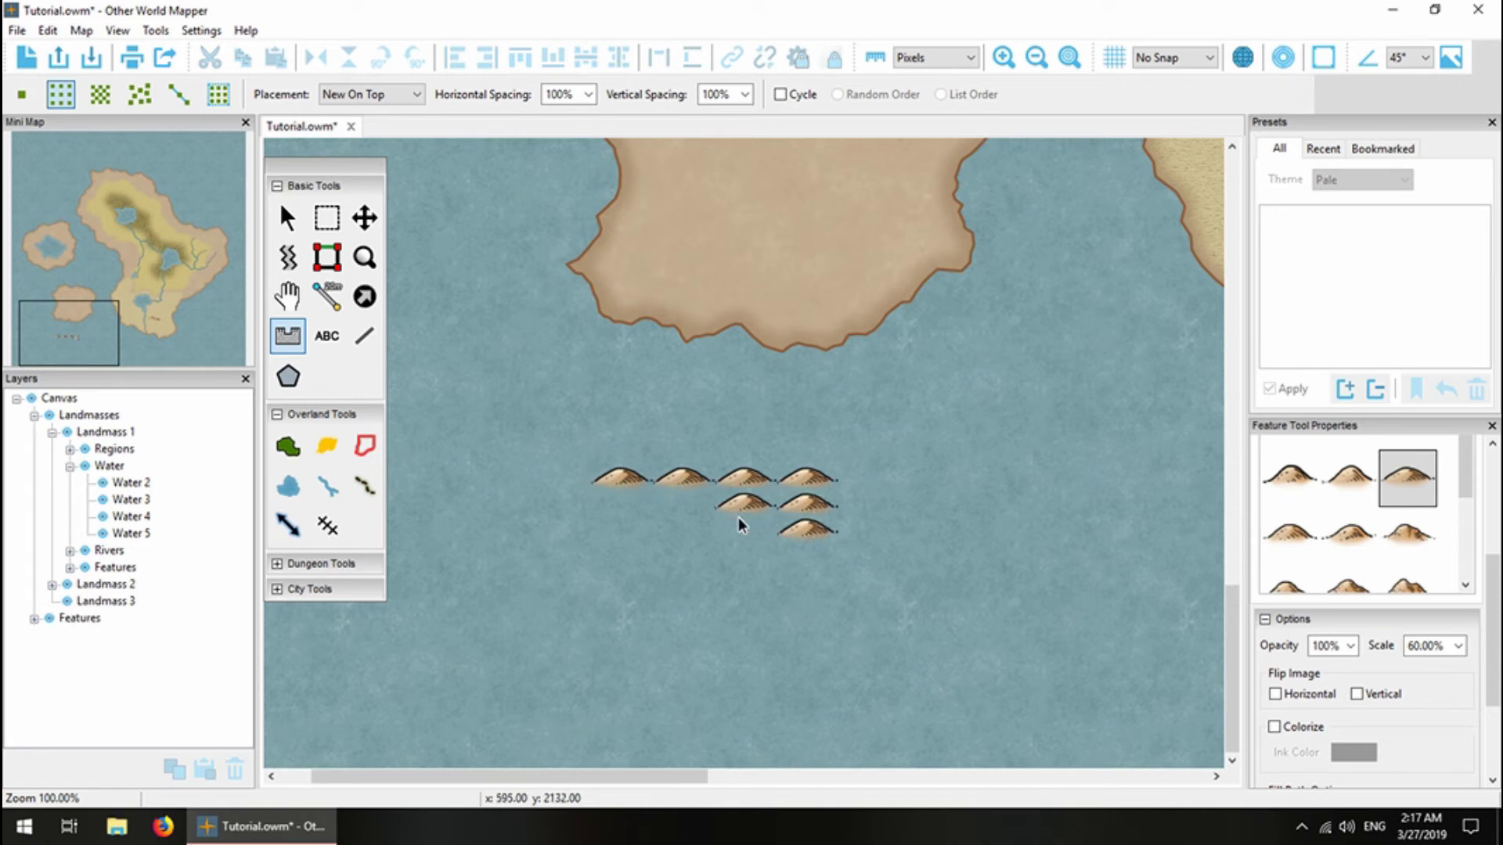
{"action": "left_click_drag", "start_coordinate": [715, 552], "coordinate": [680, 529]}
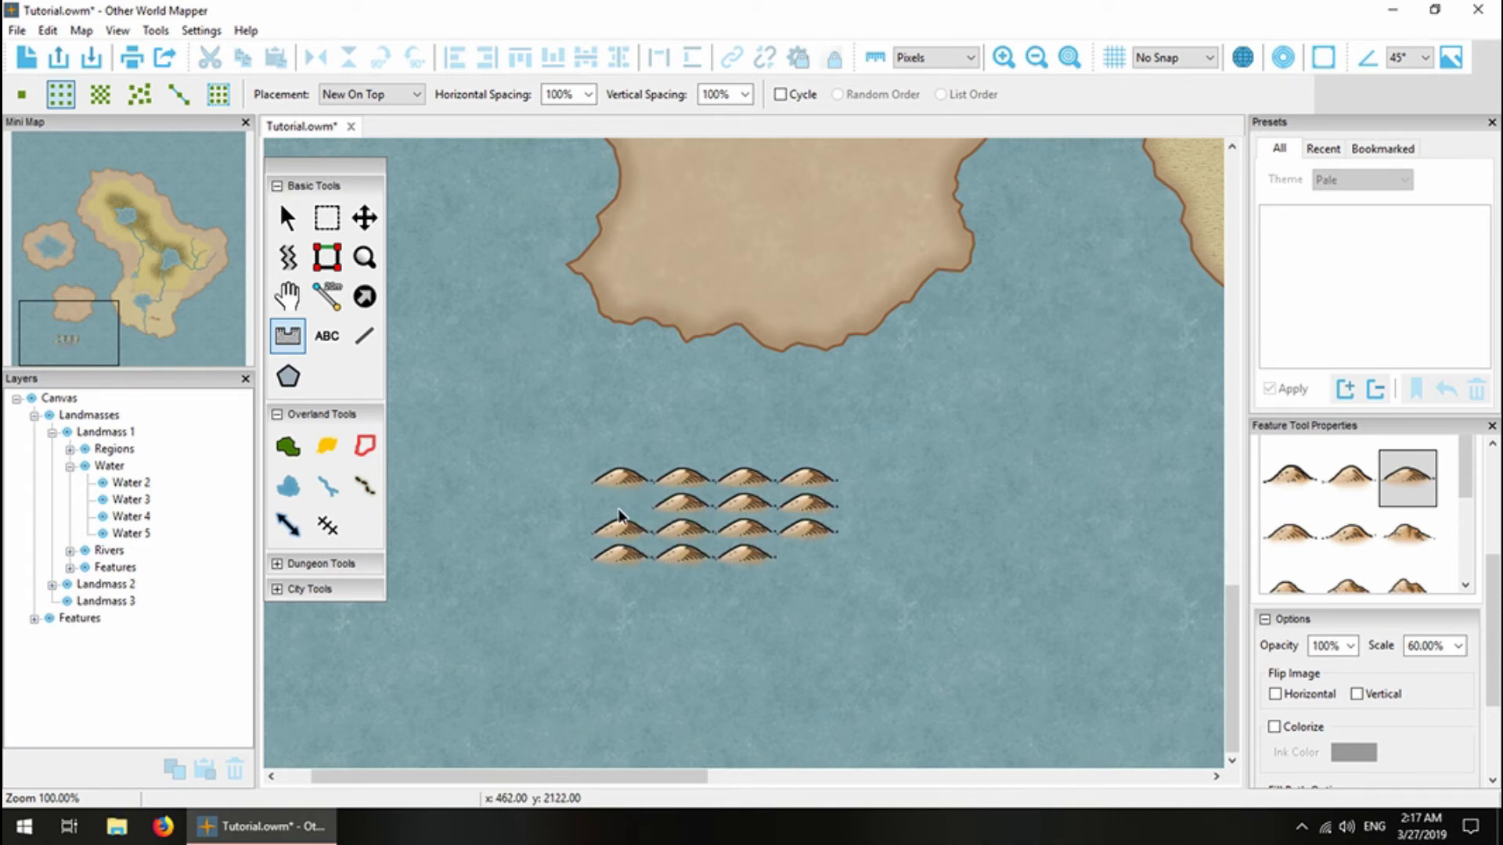
{"action": "mouse_move", "coordinate": [600, 485]}
{"action": "left_mouse_down"}
{"action": "mouse_move", "coordinate": [665, 458]}
{"action": "mouse_move", "coordinate": [750, 475]}
{"action": "left_mouse_up"}
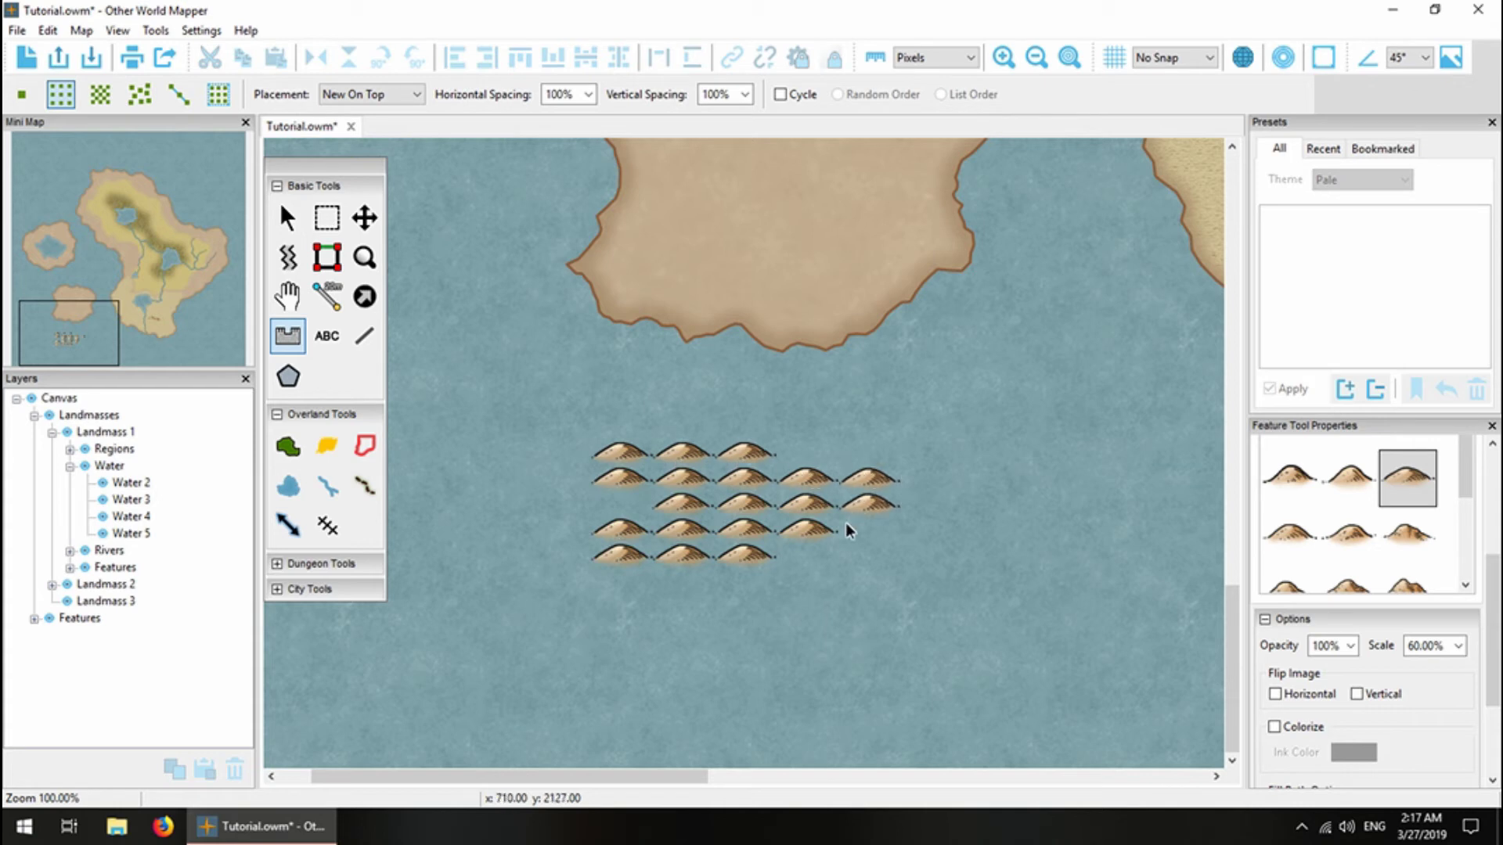
{"action": "left_click_drag", "start_coordinate": [846, 525], "coordinate": [801, 458]}
{"action": "left_click", "coordinate": [929, 589]}
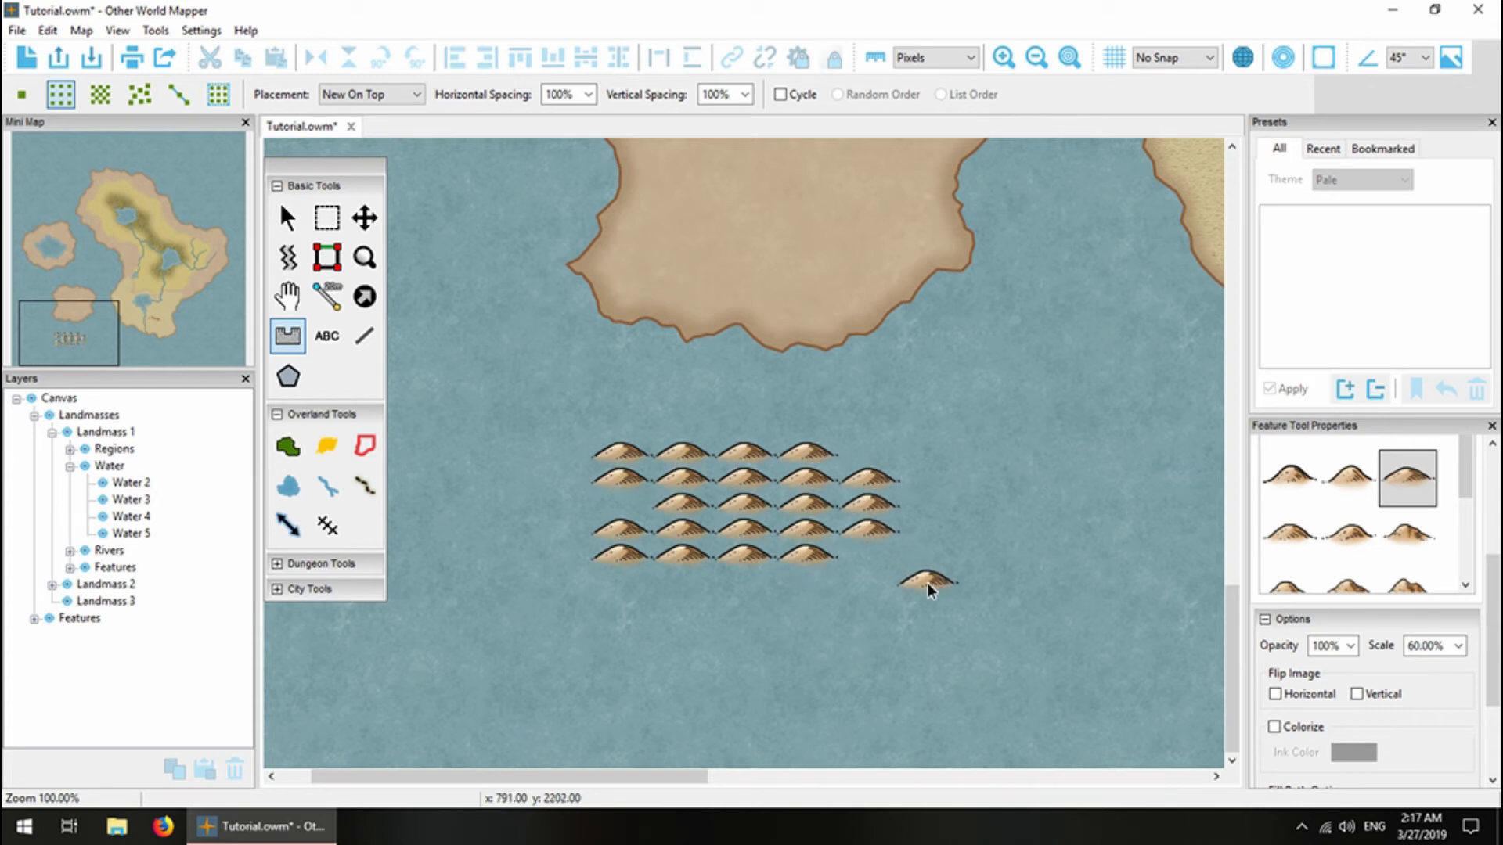
{"action": "key", "text": "ctrl+z"}
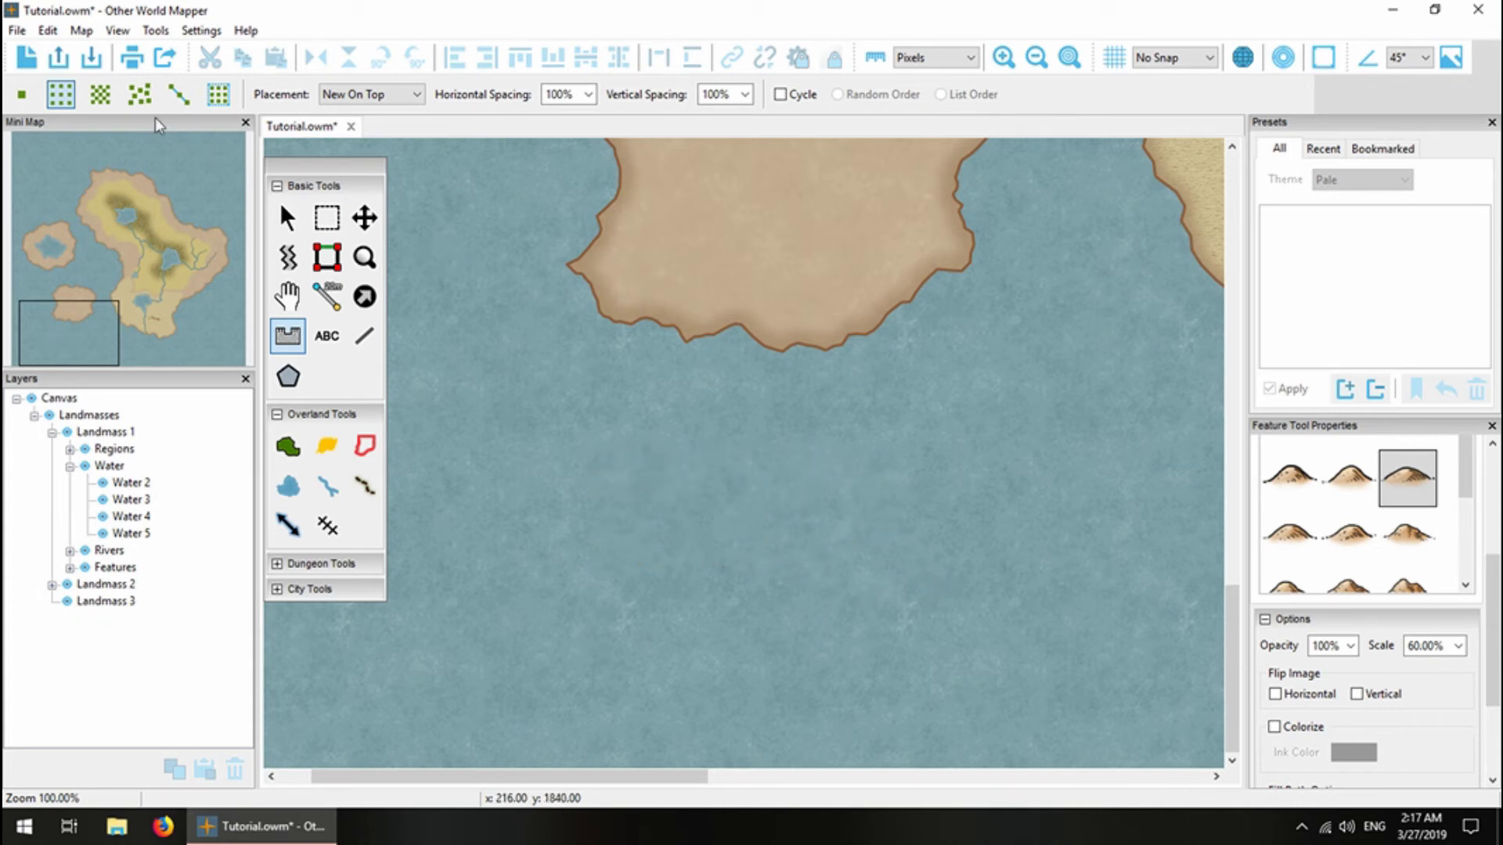
Try the next placement mode by stamping two rows of hills in the sea, then undo.
{"action": "left_click", "coordinate": [110, 98]}
{"action": "left_click_drag", "start_coordinate": [640, 517], "coordinate": [869, 538]}
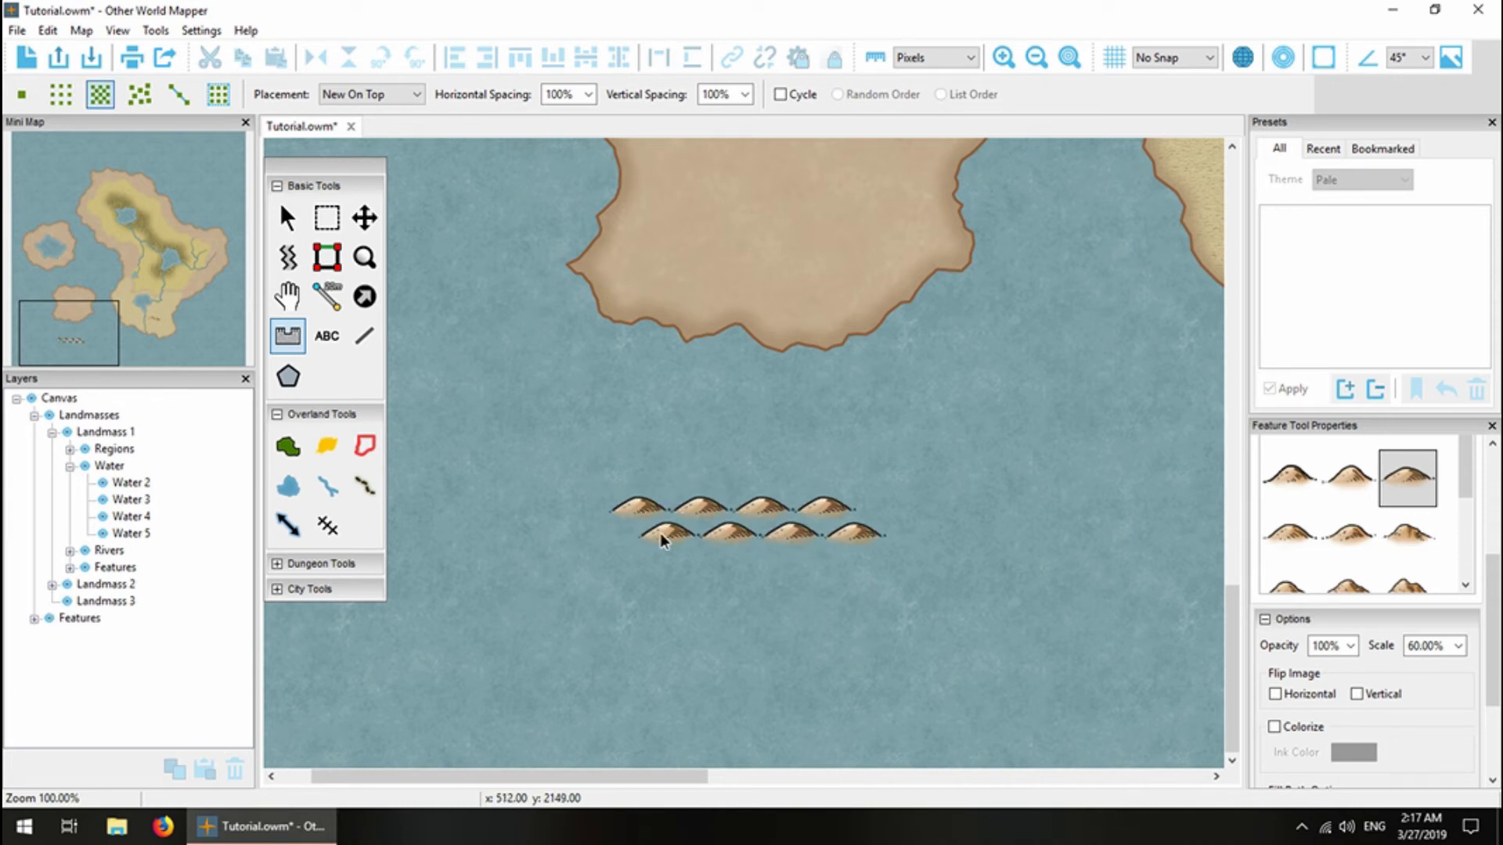
{"action": "left_click_drag", "start_coordinate": [578, 557], "coordinate": [796, 559]}
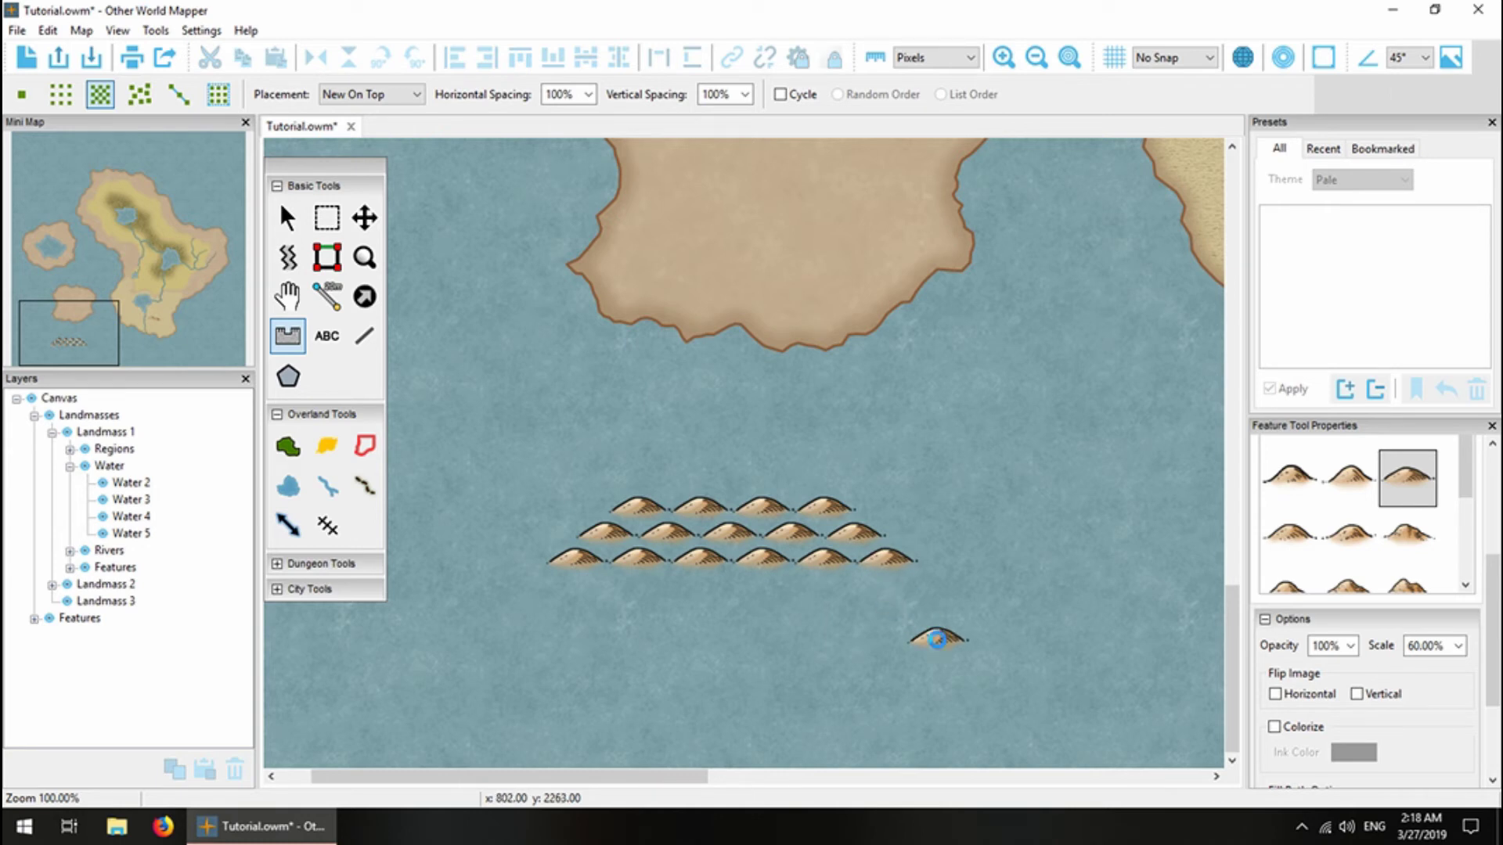
{"action": "key", "text": "ctrl+z"}
{"action": "key", "text": "ctrl+z"}
{"action": "key", "text": "ctrl+z"}
Switch to random scatter placement, scatter hills across the sea, then undo them.
{"action": "left_click", "coordinate": [138, 94]}
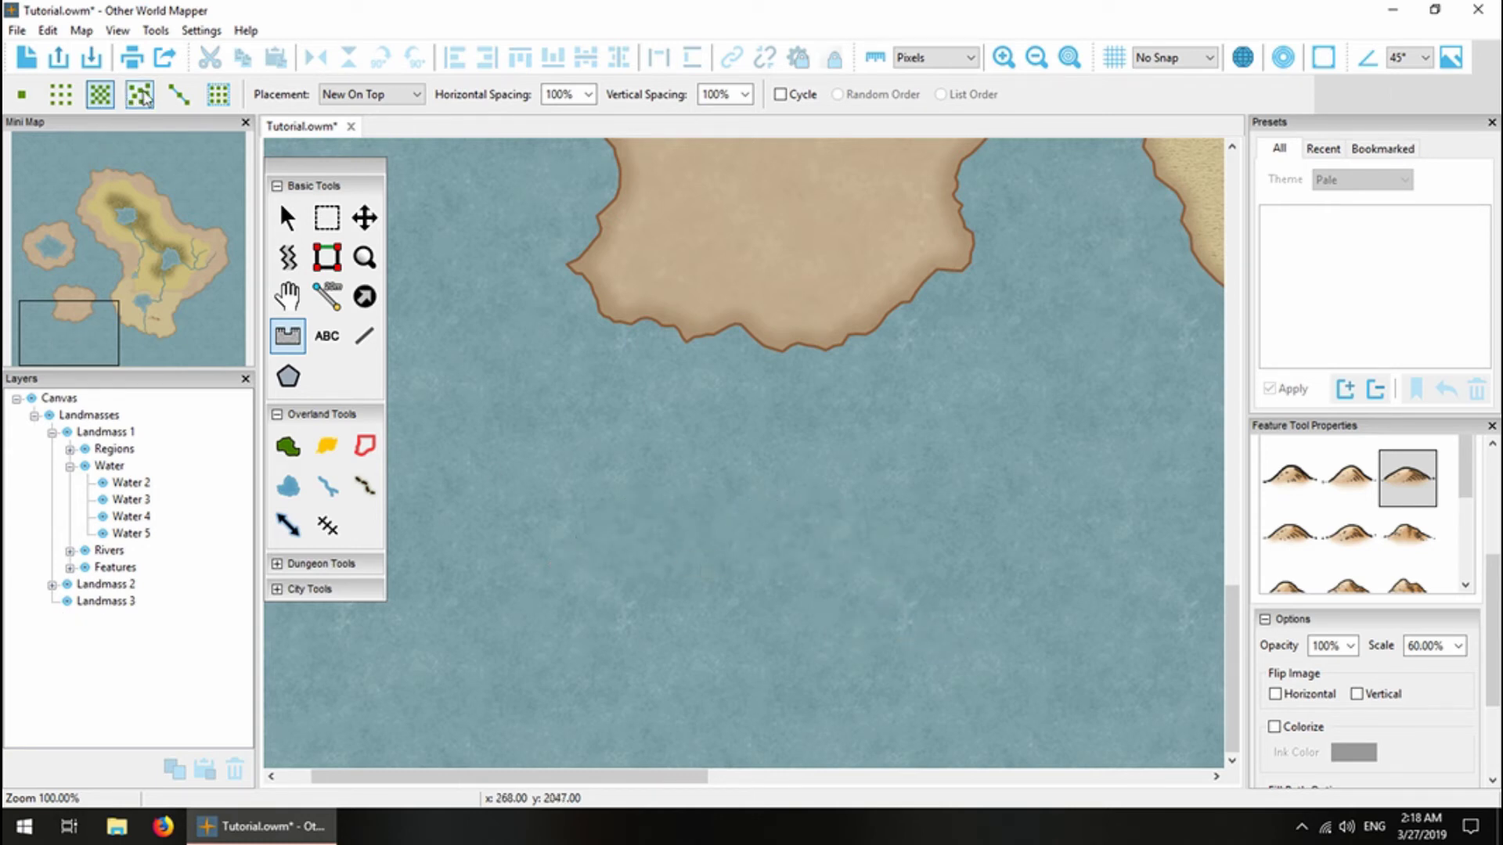
{"action": "left_click", "coordinate": [652, 518]}
{"action": "mouse_move", "coordinate": [618, 562]}
{"action": "left_mouse_down"}
{"action": "mouse_move", "coordinate": [811, 621]}
{"action": "mouse_move", "coordinate": [830, 520]}
{"action": "left_mouse_up"}
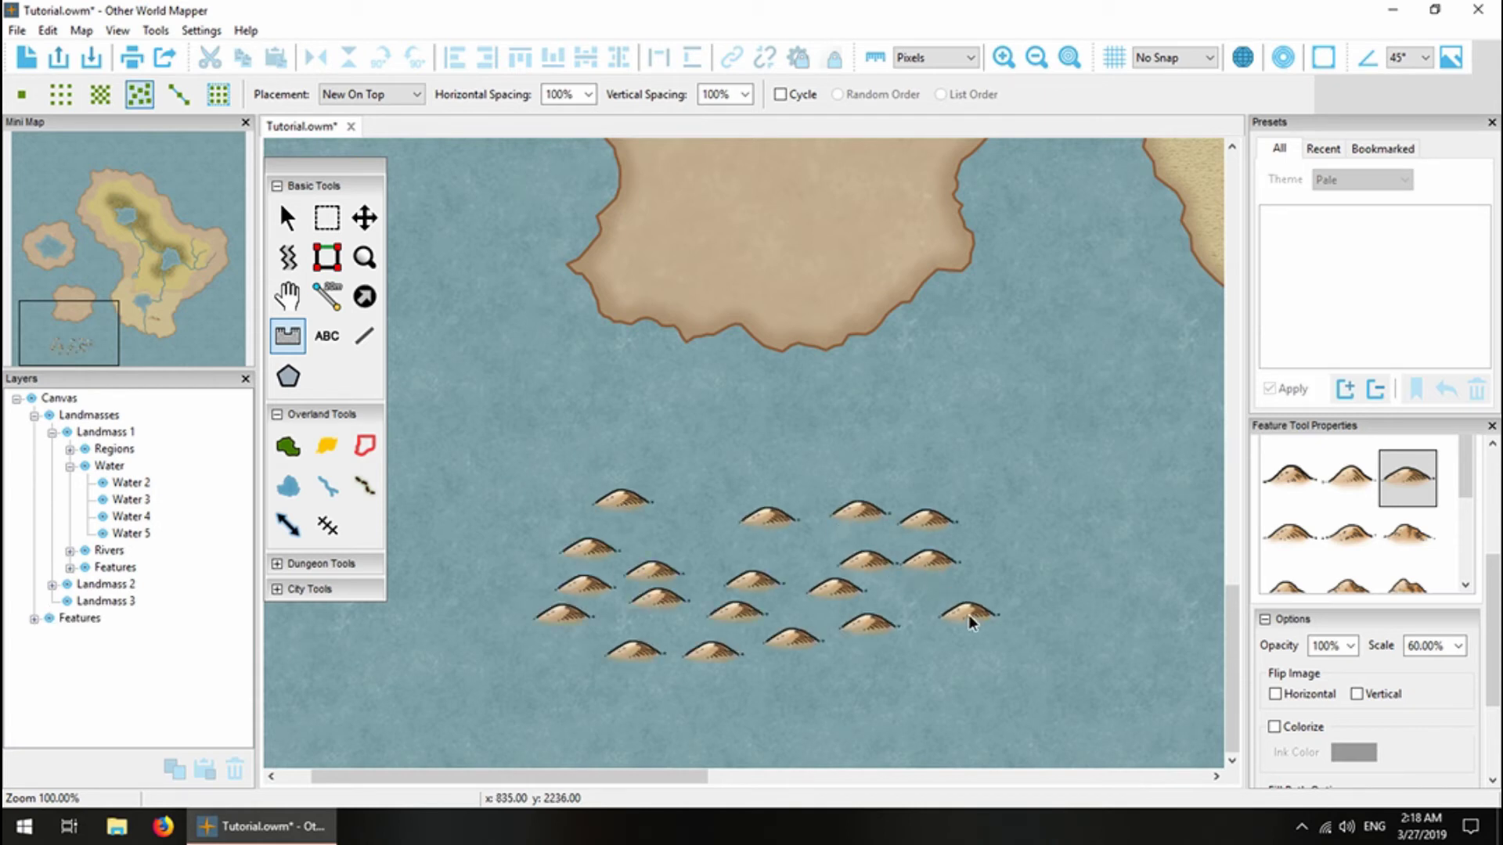
{"action": "key", "text": "ctrl+z"}
{"action": "key", "text": "ctrl+z"}
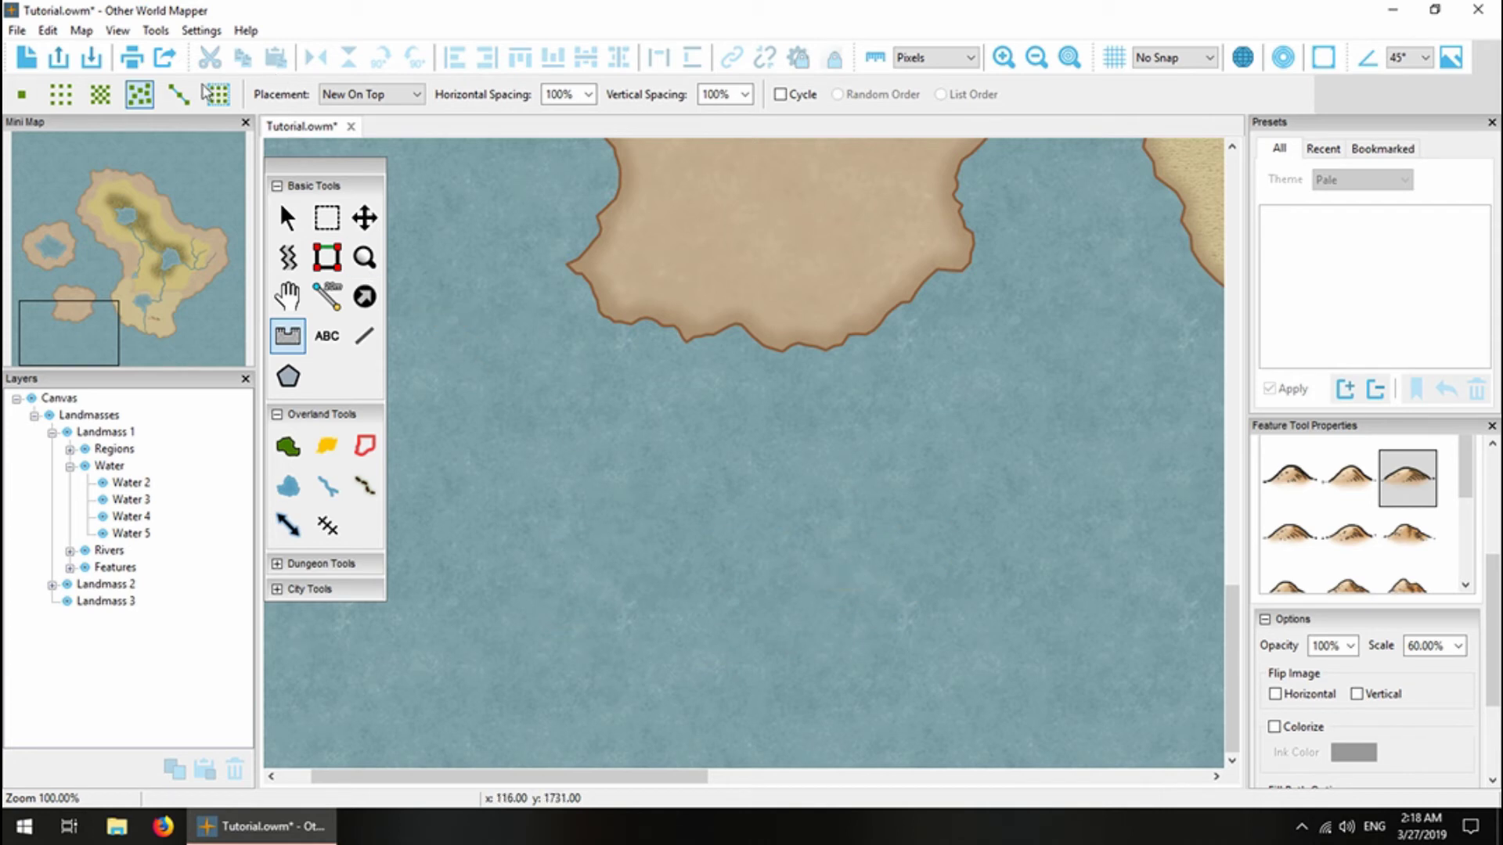
{"action": "left_click", "coordinate": [180, 95]}
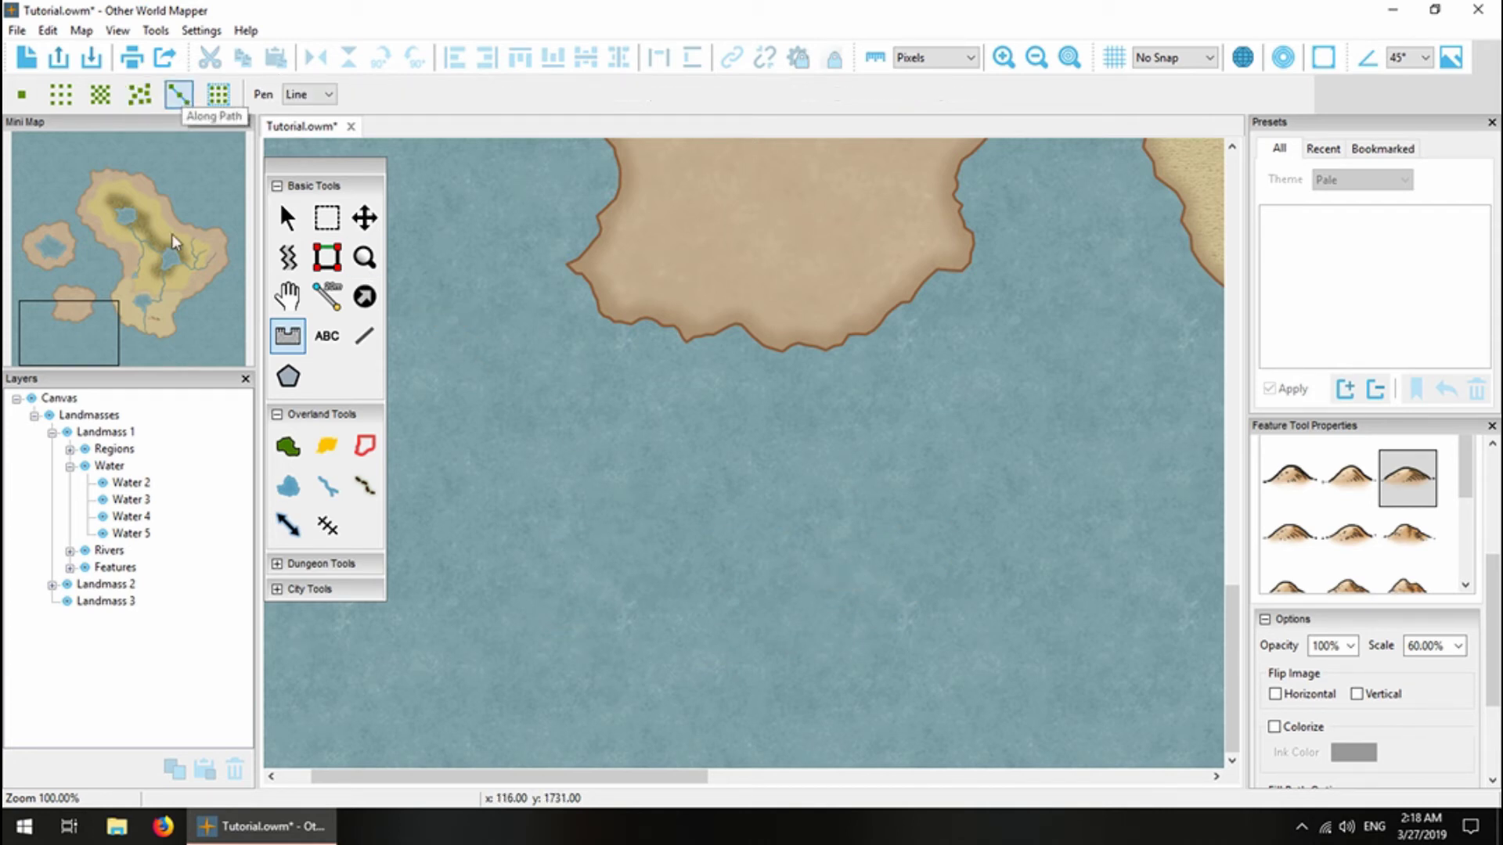
{"action": "left_click", "coordinate": [542, 483]}
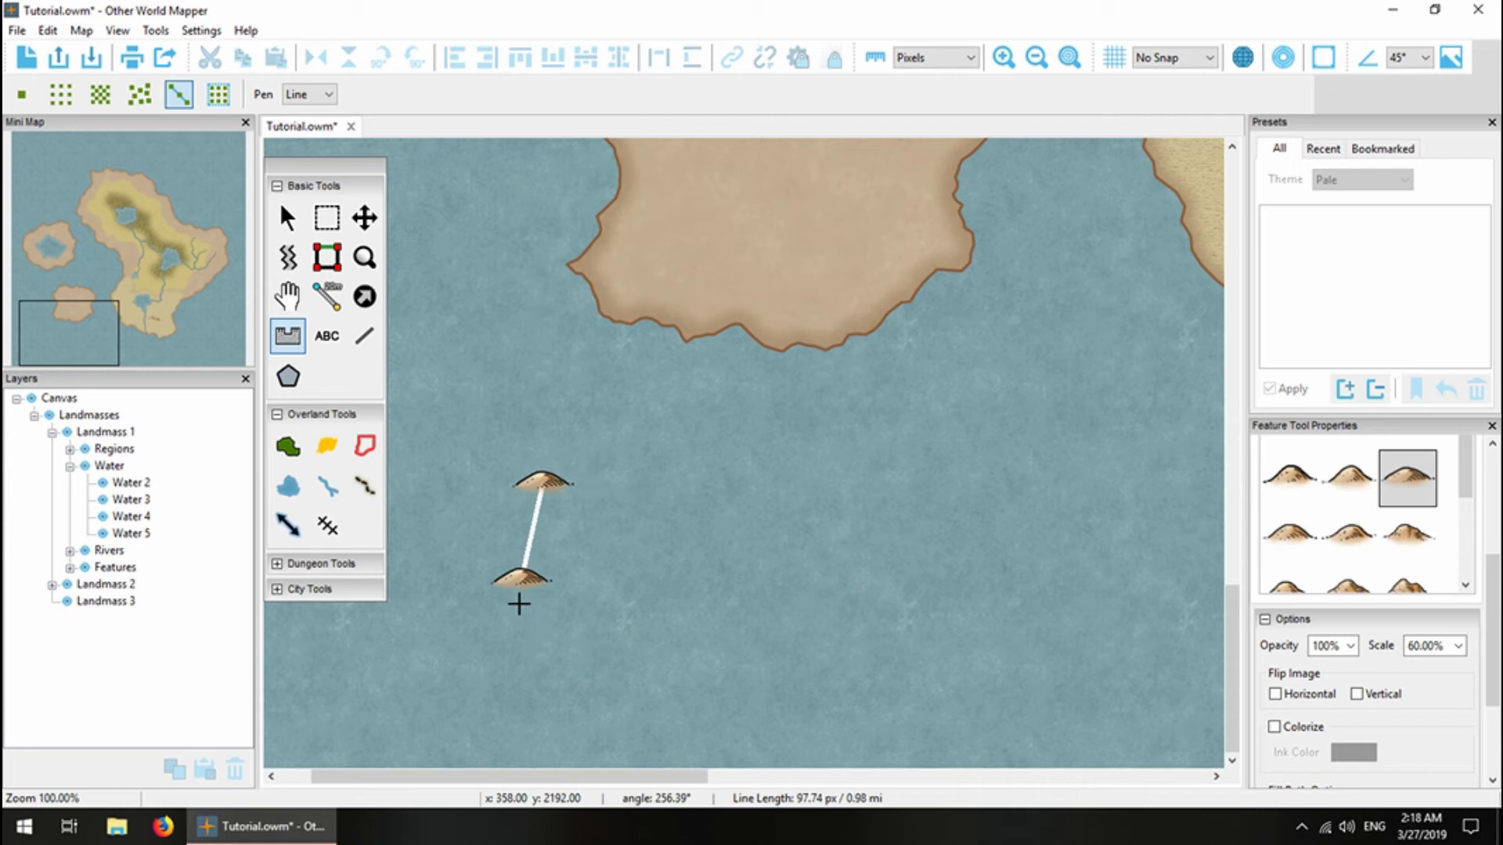
{"action": "left_click", "coordinate": [686, 533]}
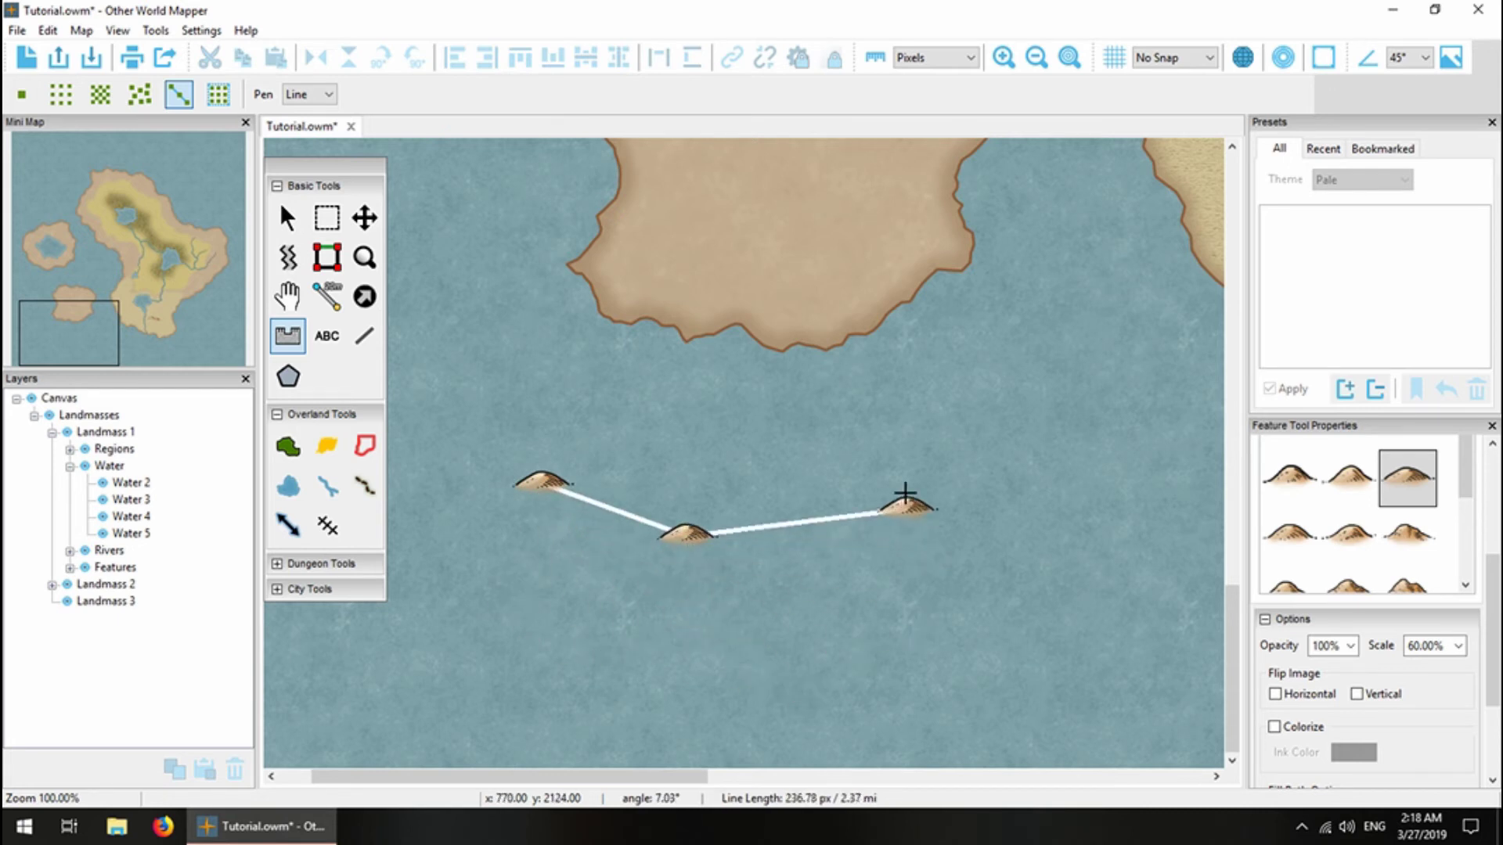
{"action": "left_click", "coordinate": [906, 462]}
{"action": "left_click", "coordinate": [1007, 591]}
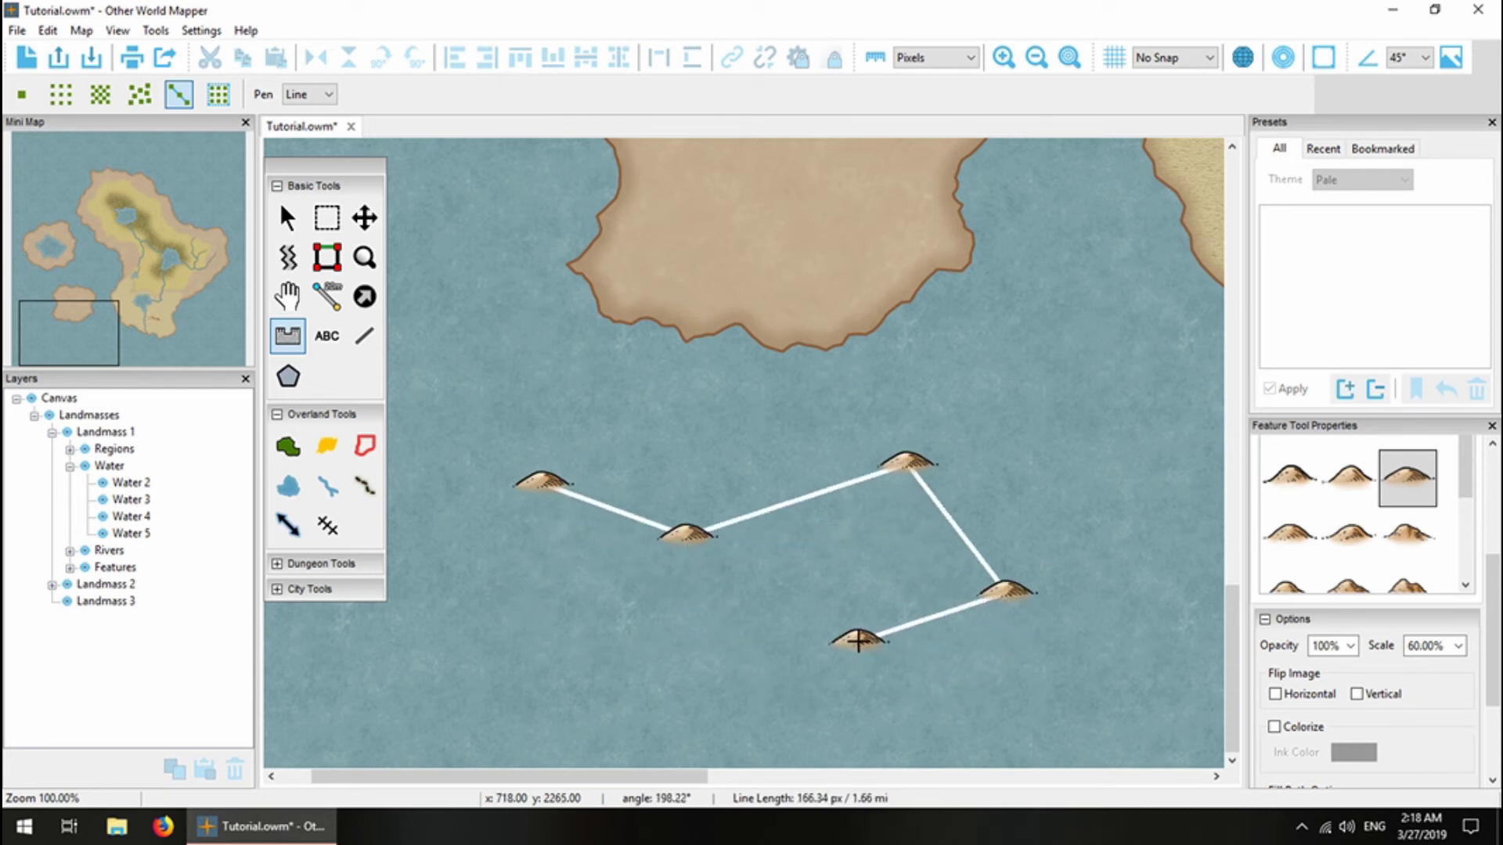
{"action": "right_click", "coordinate": [796, 639]}
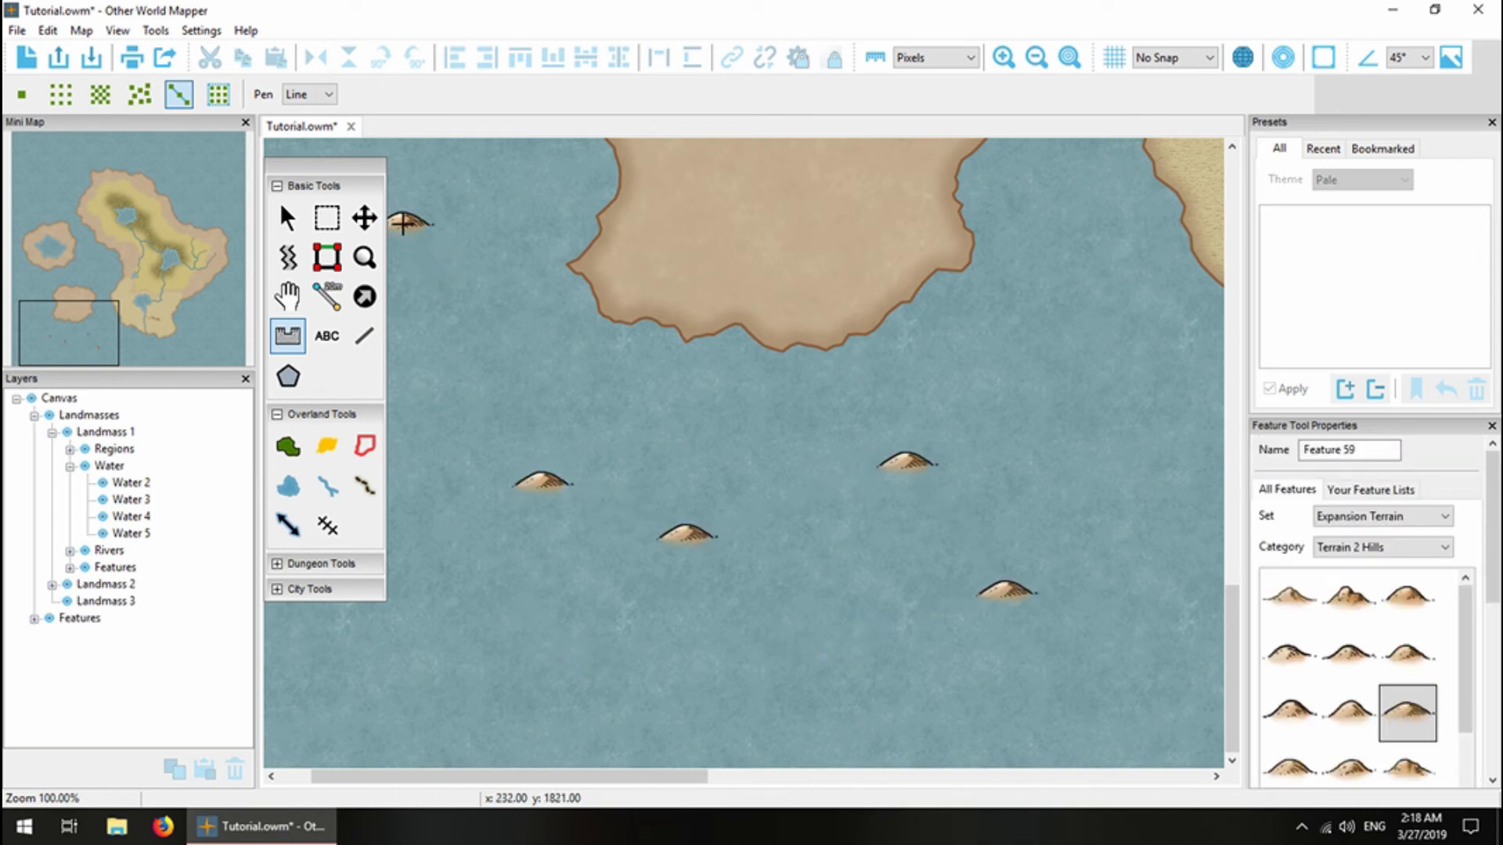
{"action": "left_click", "coordinate": [365, 218]}
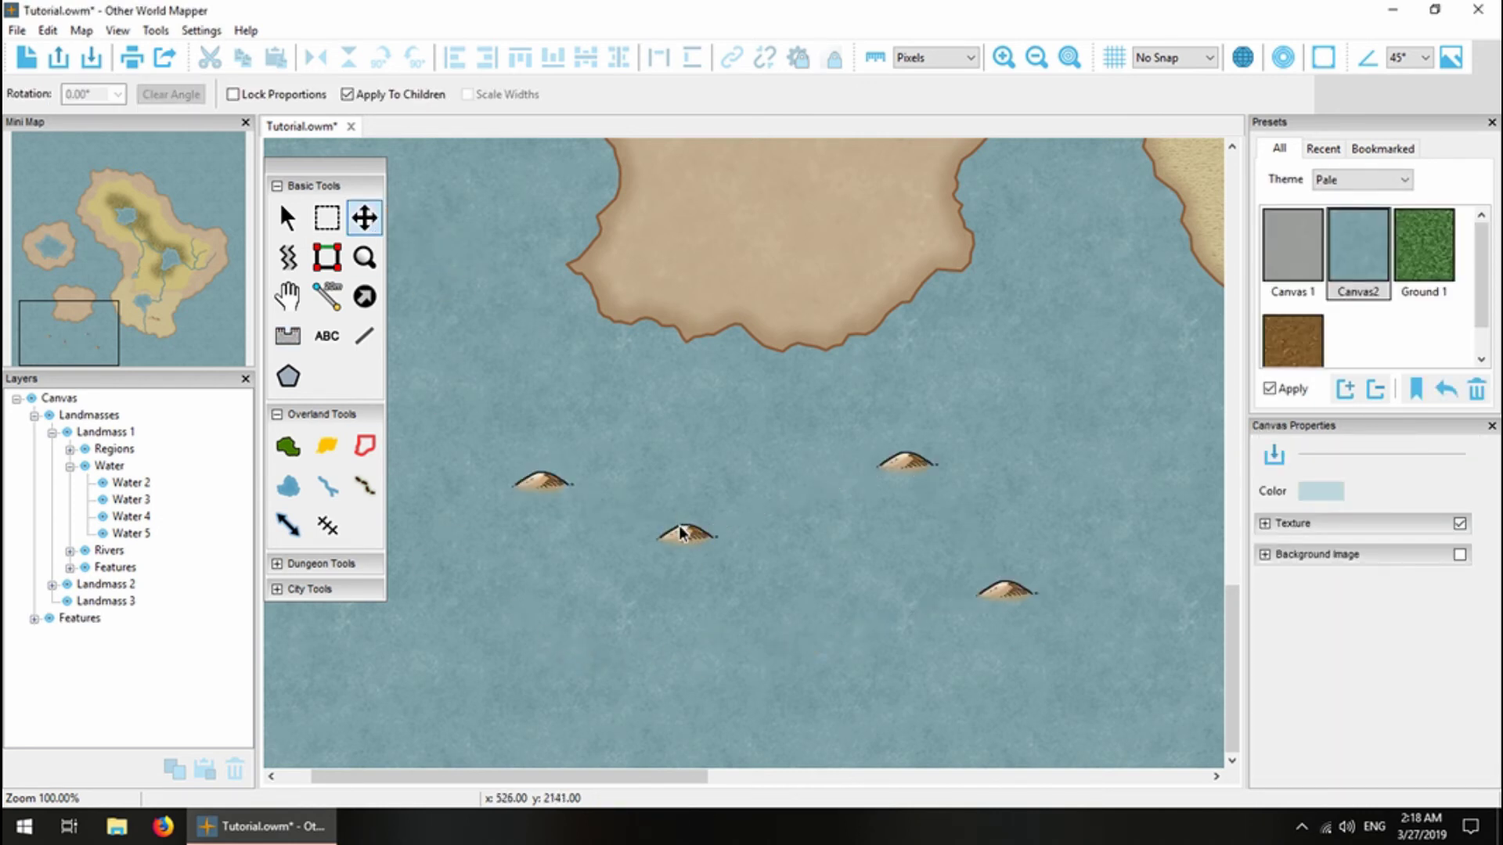
{"action": "left_click_drag", "start_coordinate": [685, 540], "coordinate": [610, 509]}
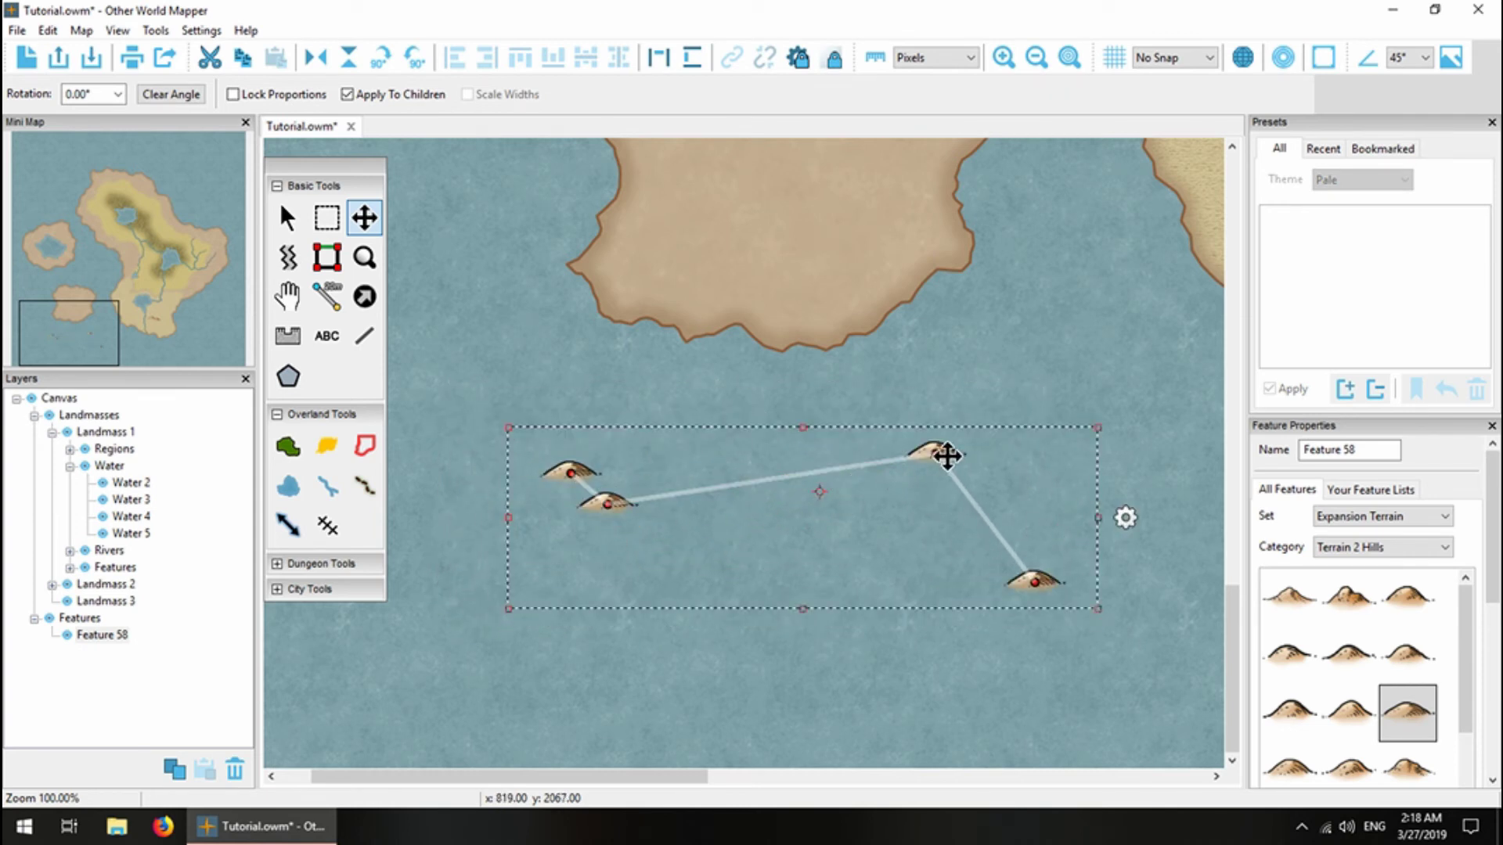
{"action": "left_click_drag", "start_coordinate": [937, 456], "coordinate": [668, 515]}
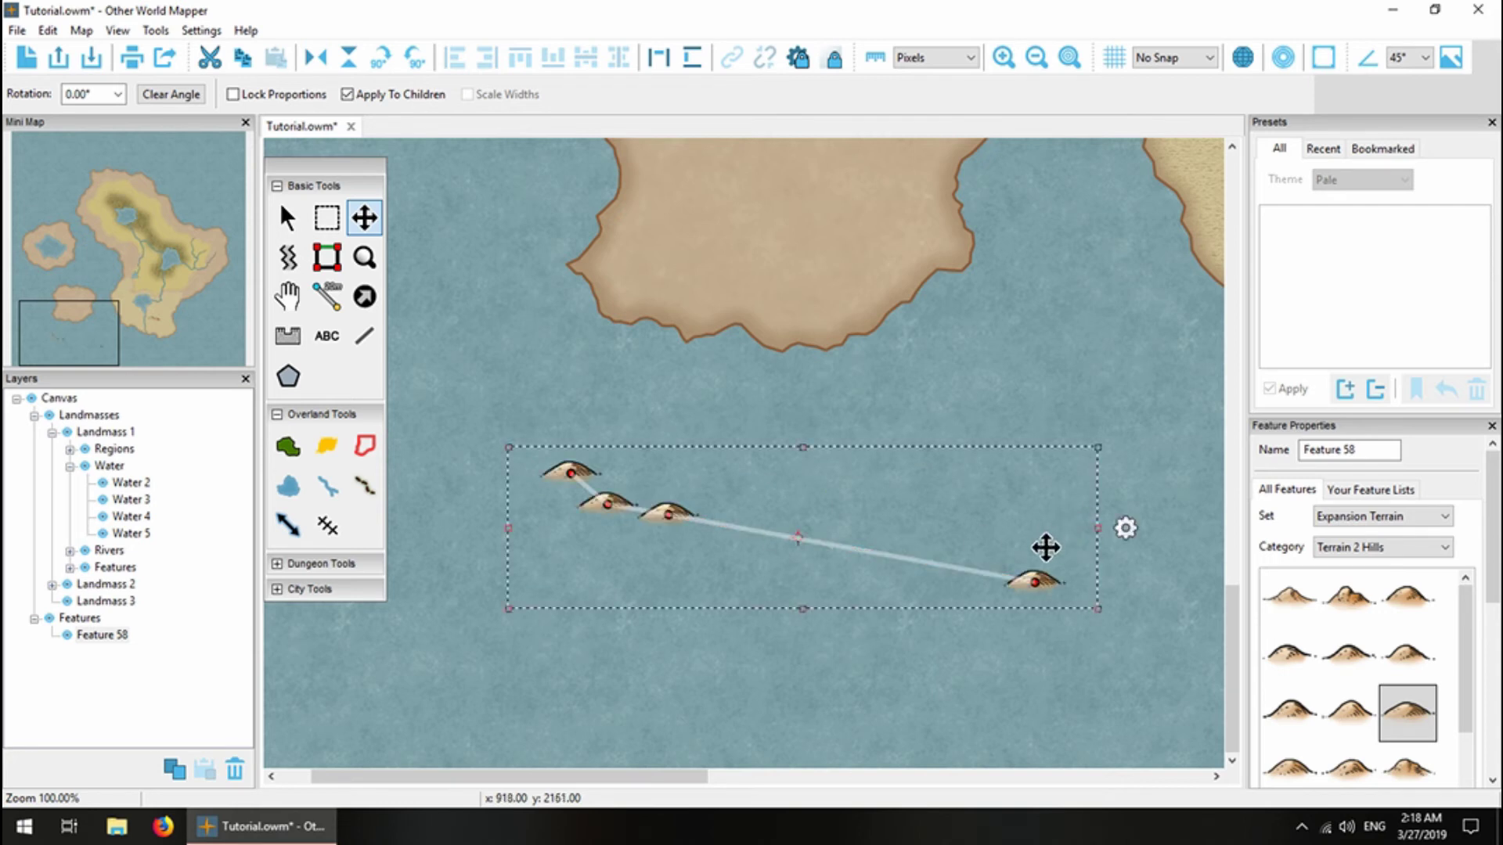
{"action": "left_click_drag", "start_coordinate": [1039, 586], "coordinate": [866, 558]}
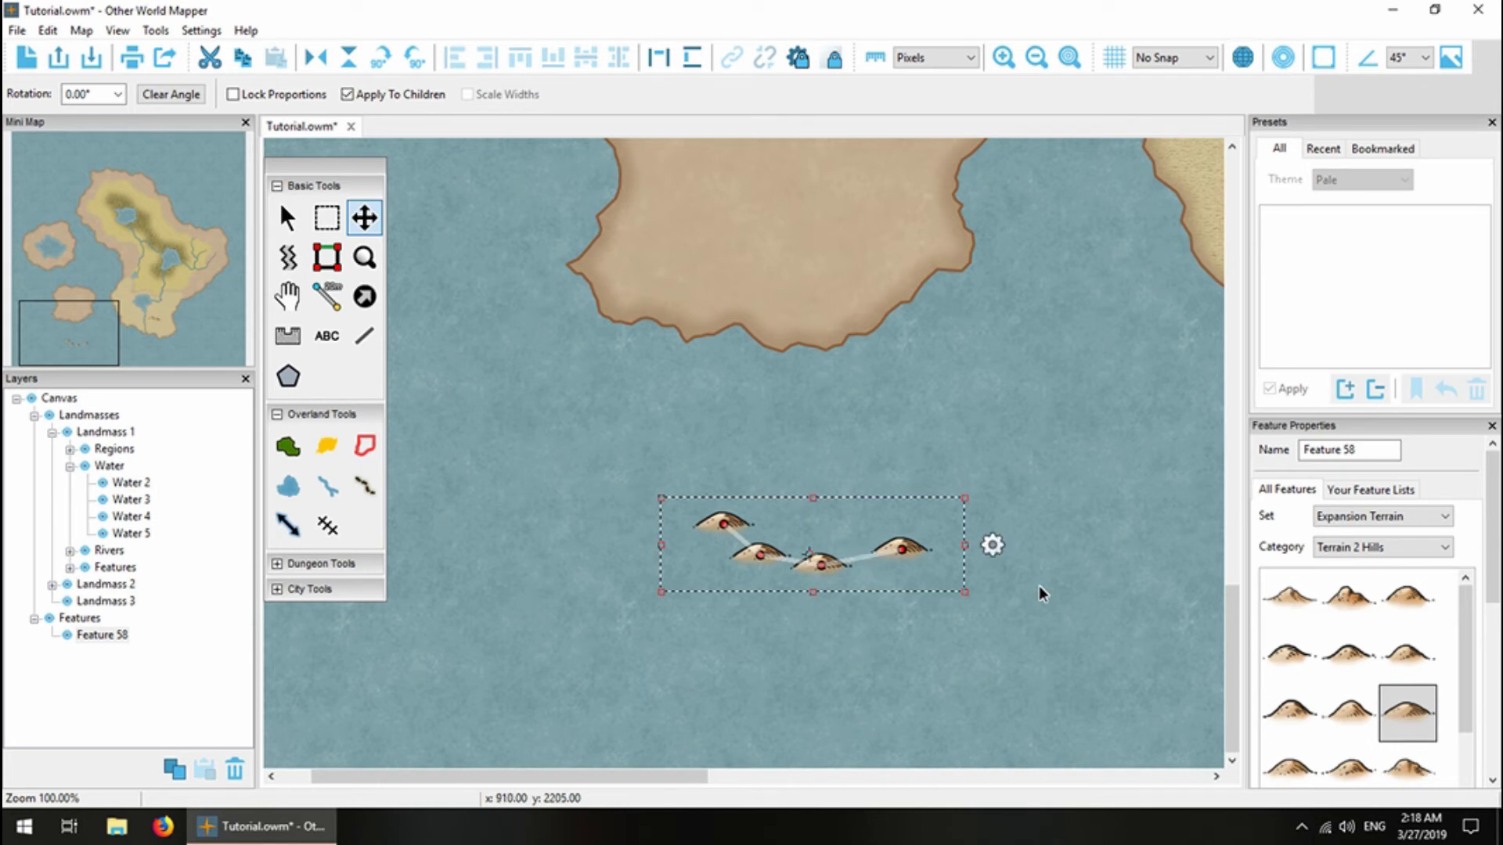
{"action": "right_click", "coordinate": [902, 549]}
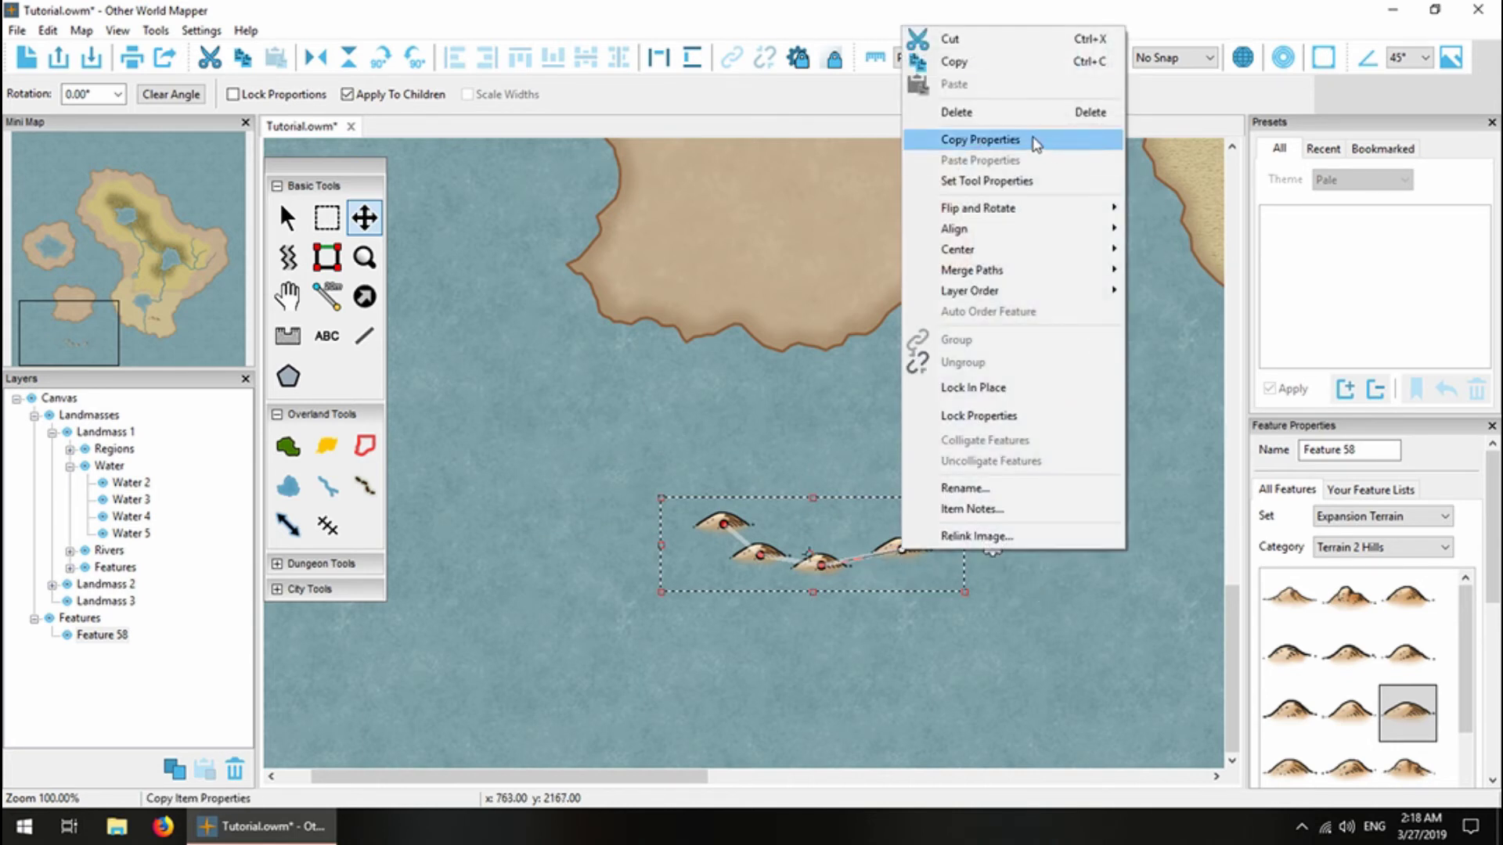
{"action": "left_click", "coordinate": [1018, 112]}
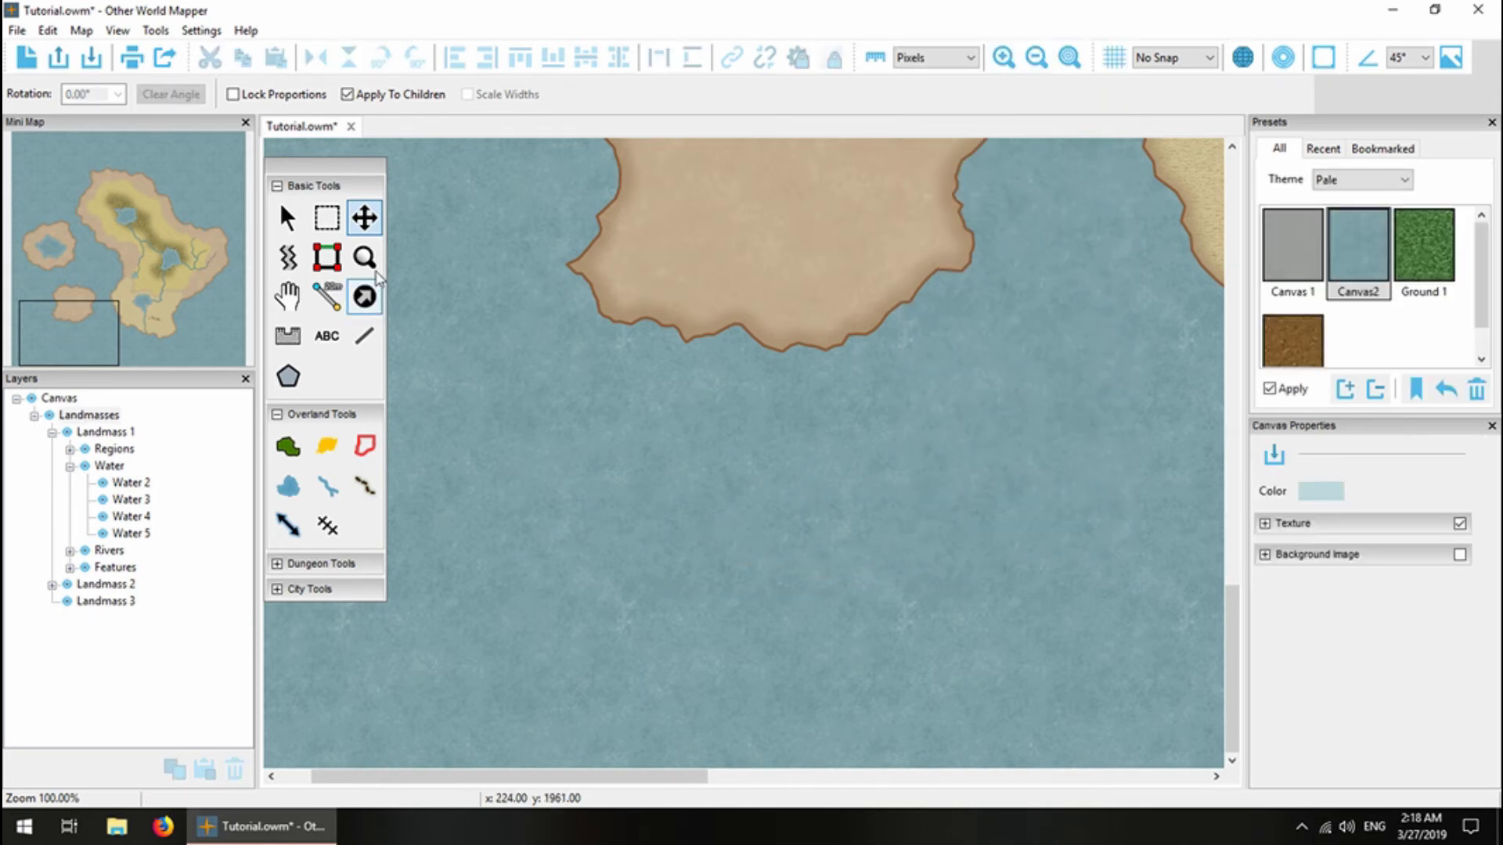
{"action": "left_click", "coordinate": [287, 335]}
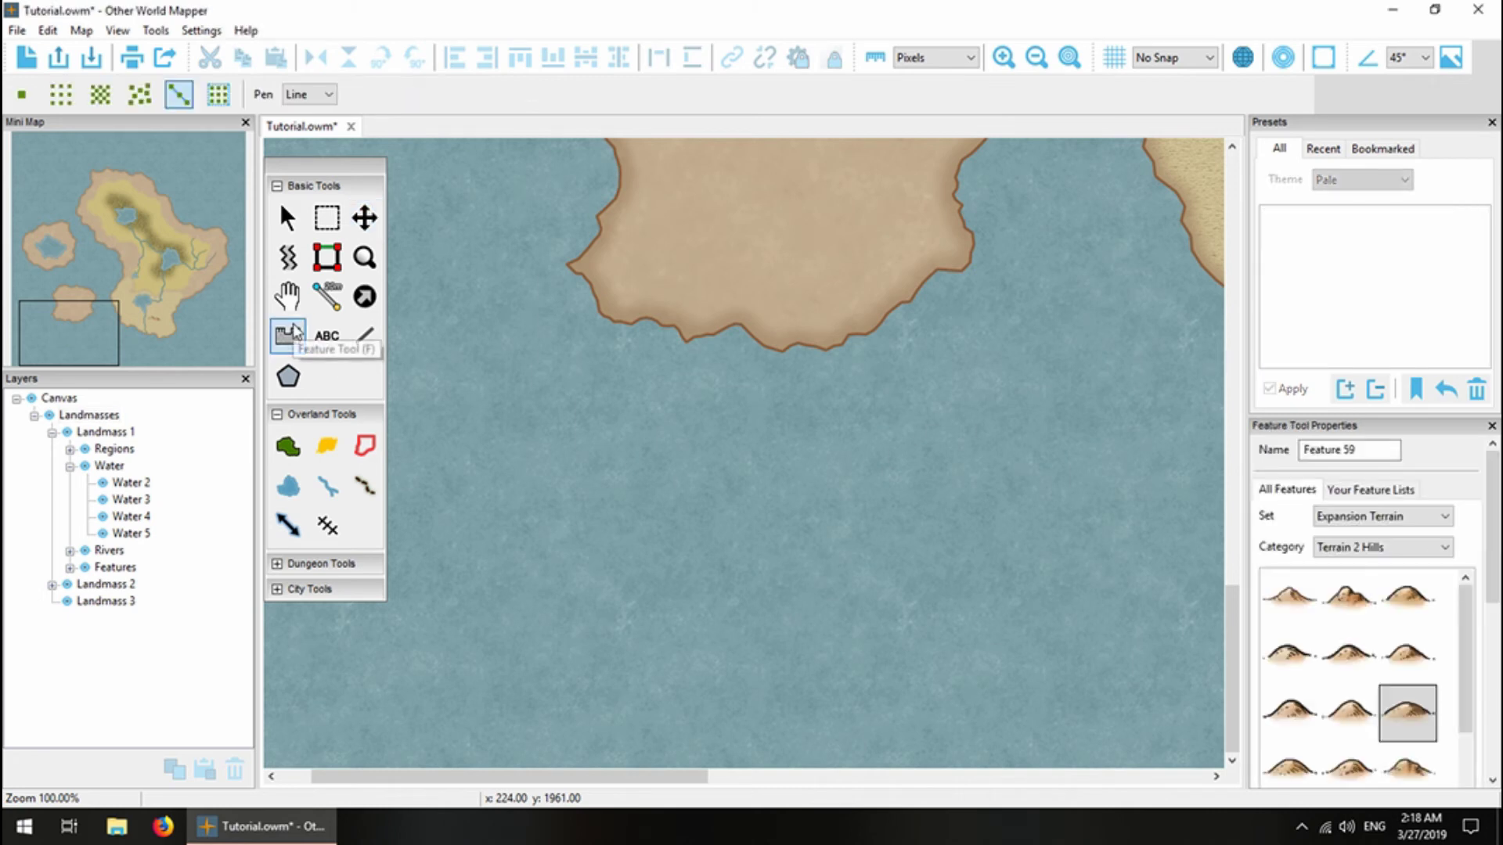
{"action": "left_click", "coordinate": [218, 94]}
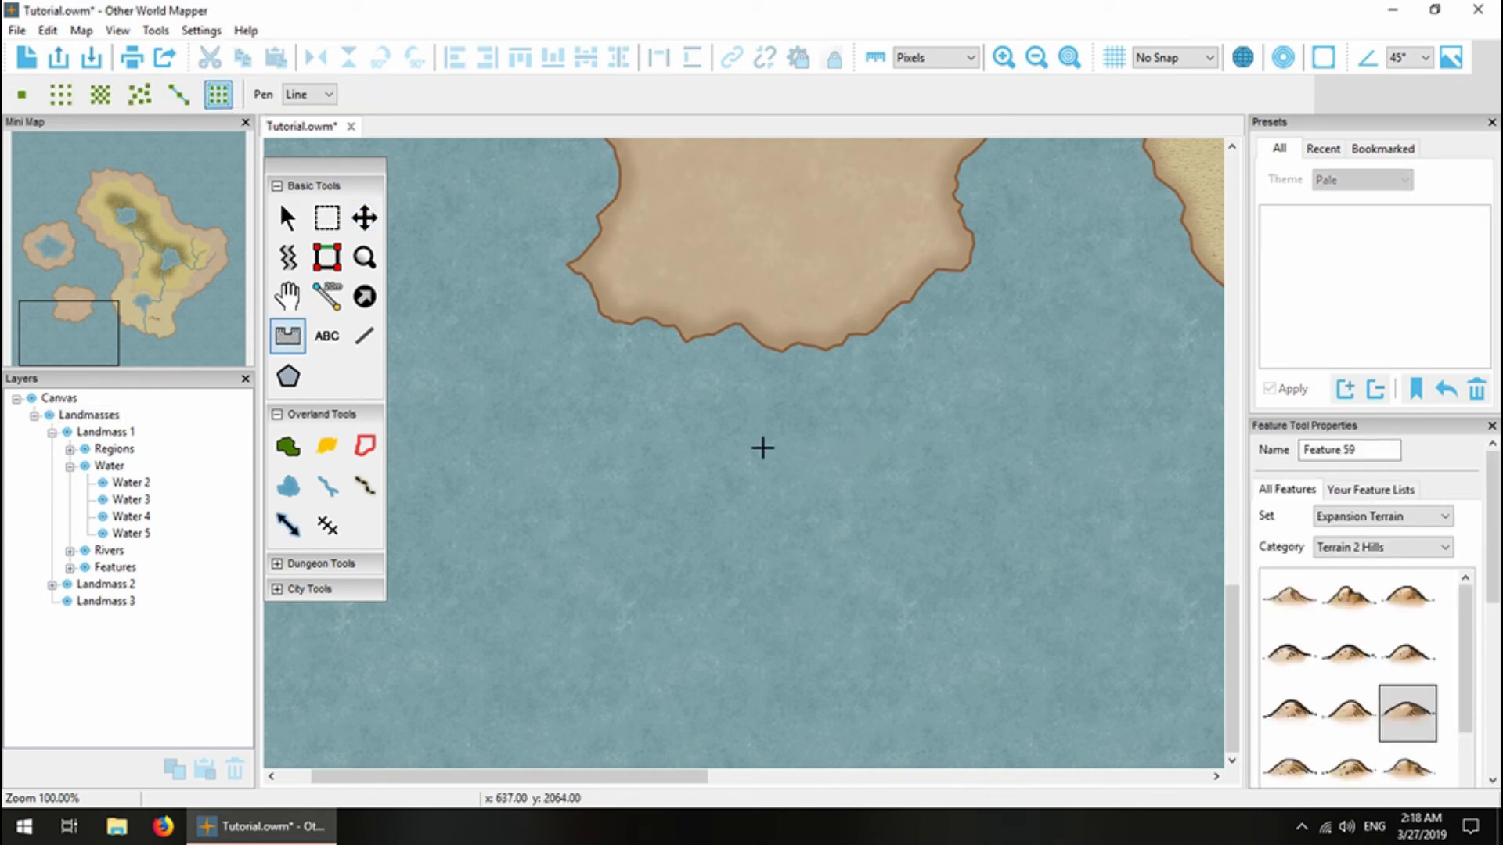
{"action": "left_click", "coordinate": [825, 428]}
{"action": "left_click", "coordinate": [571, 429]}
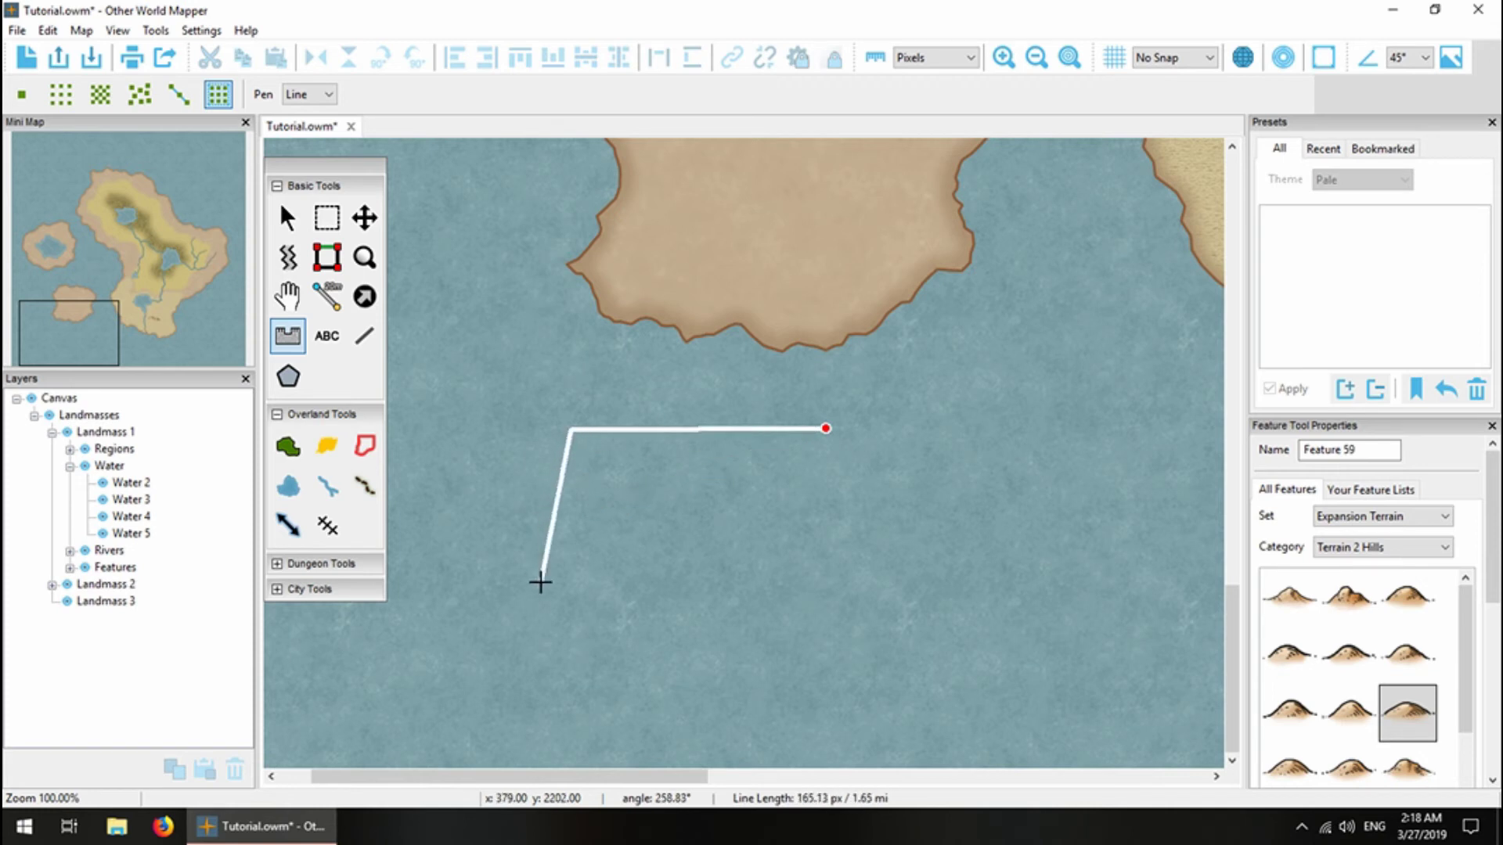
{"action": "left_click", "coordinate": [542, 582]}
{"action": "left_click", "coordinate": [711, 711]}
{"action": "left_click", "coordinate": [1023, 662]}
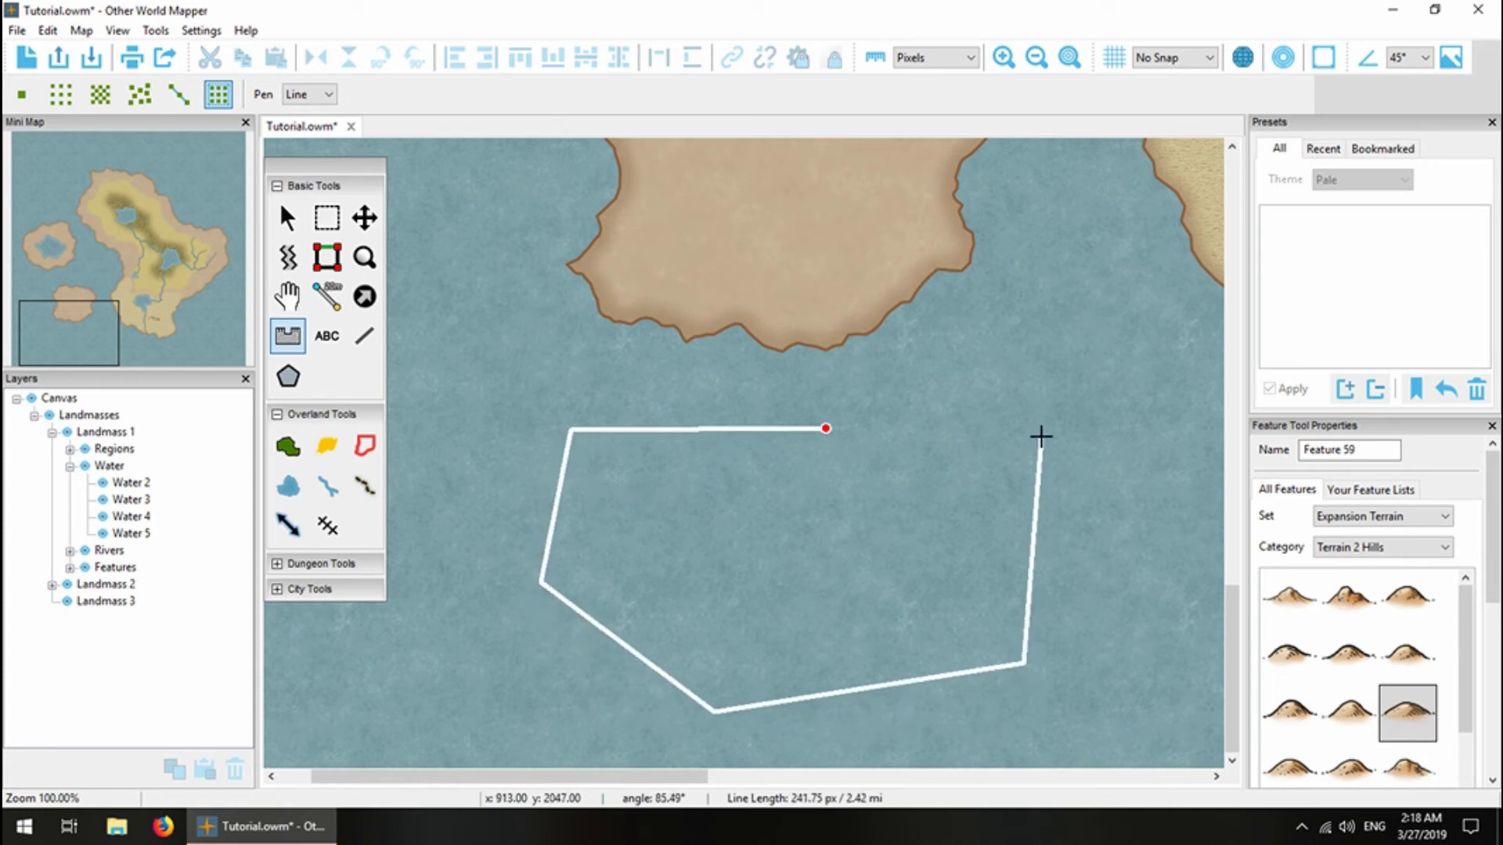
{"action": "double_click", "coordinate": [932, 439]}
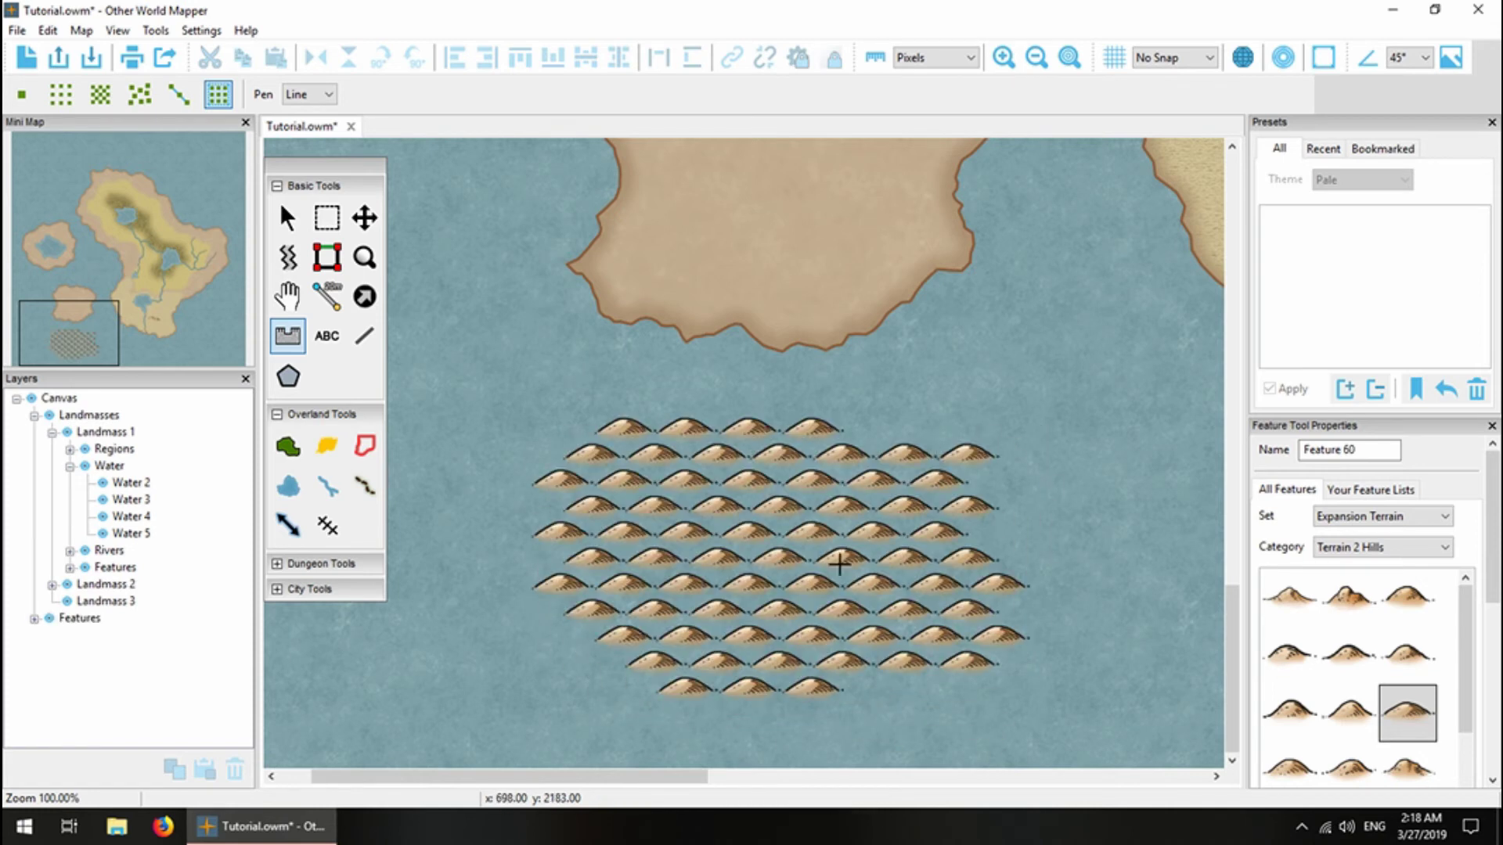
{"action": "left_click", "coordinate": [364, 218]}
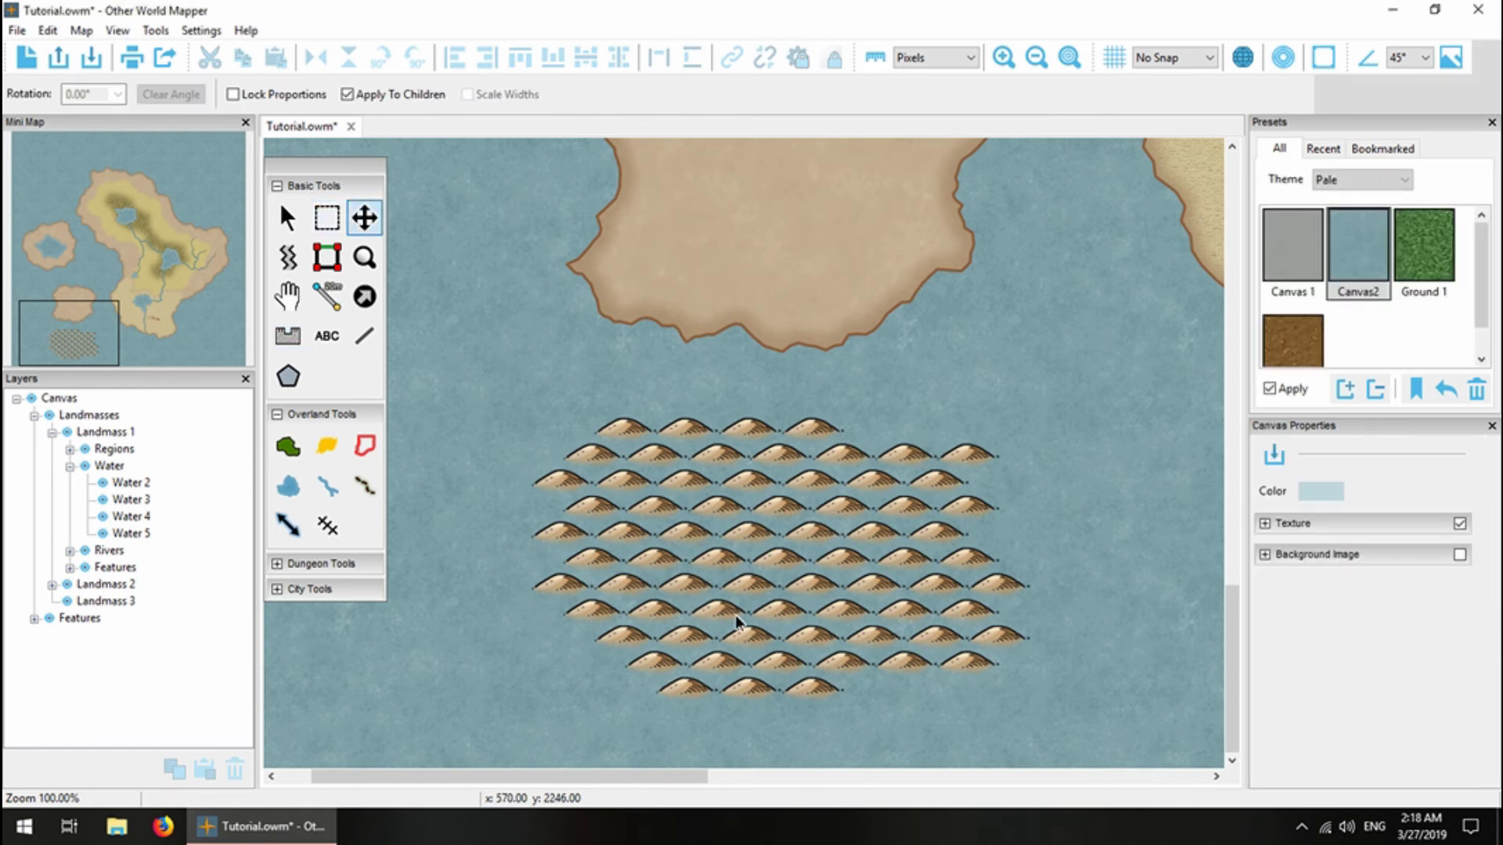
{"action": "left_click", "coordinate": [731, 737]}
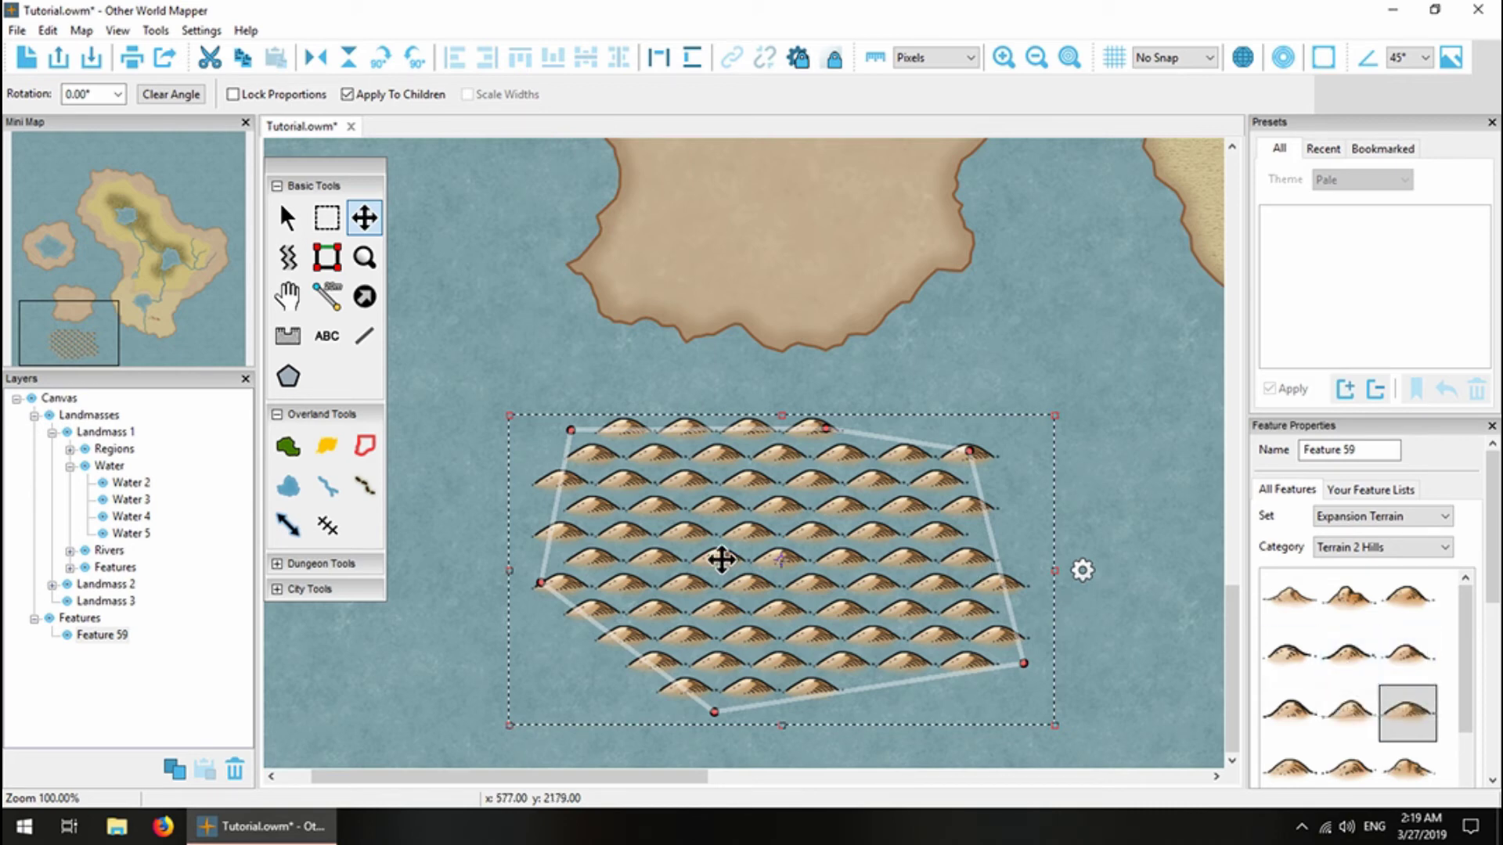
{"action": "right_click", "coordinate": [724, 514]}
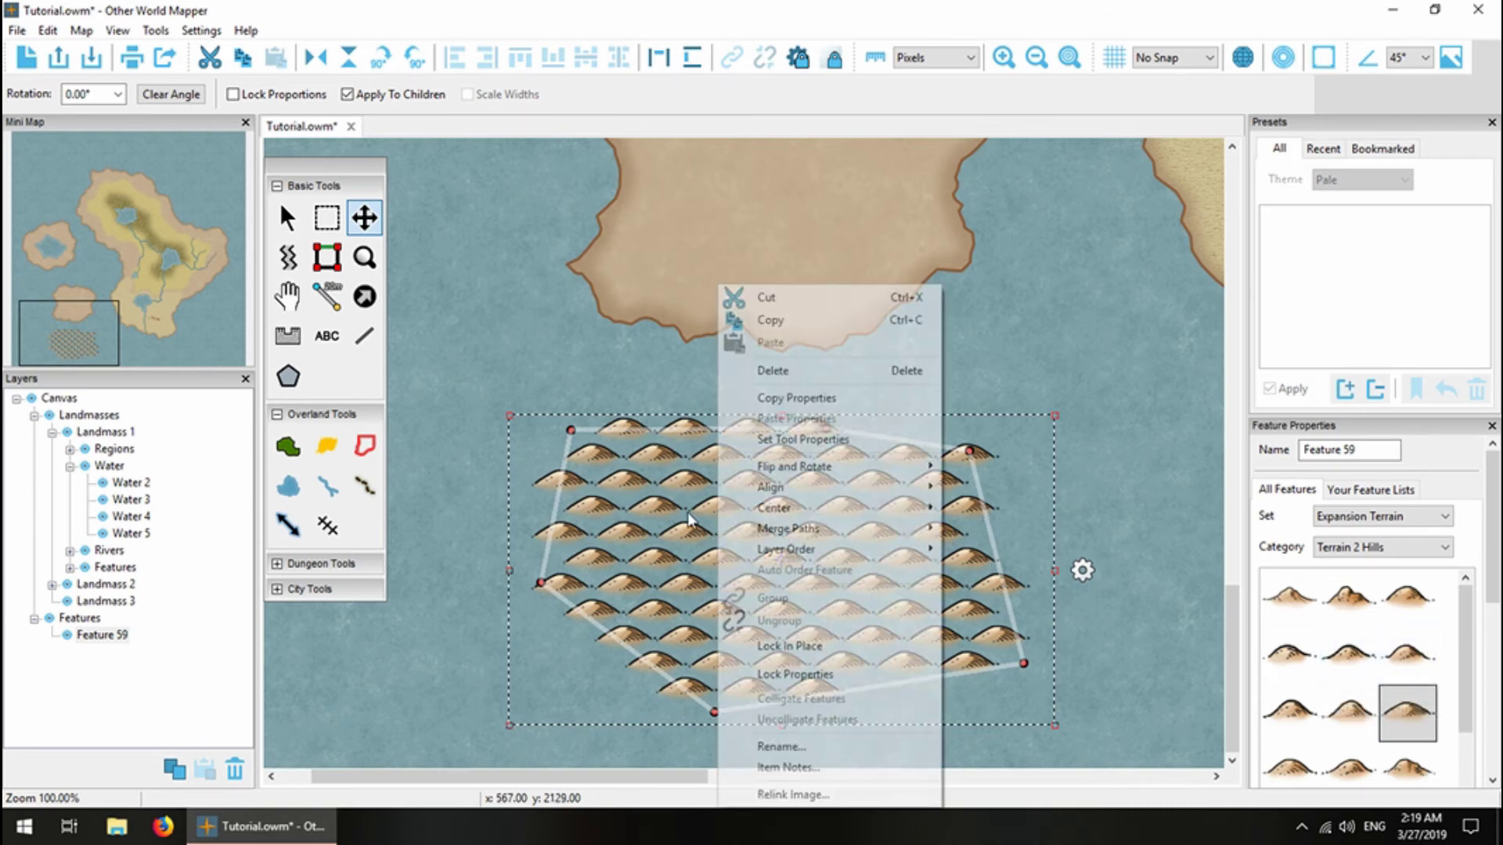
{"action": "left_click", "coordinate": [882, 371]}
In Single mode with random Cycle, place three hills east of the southern lake.
{"action": "left_click", "coordinate": [158, 325]}
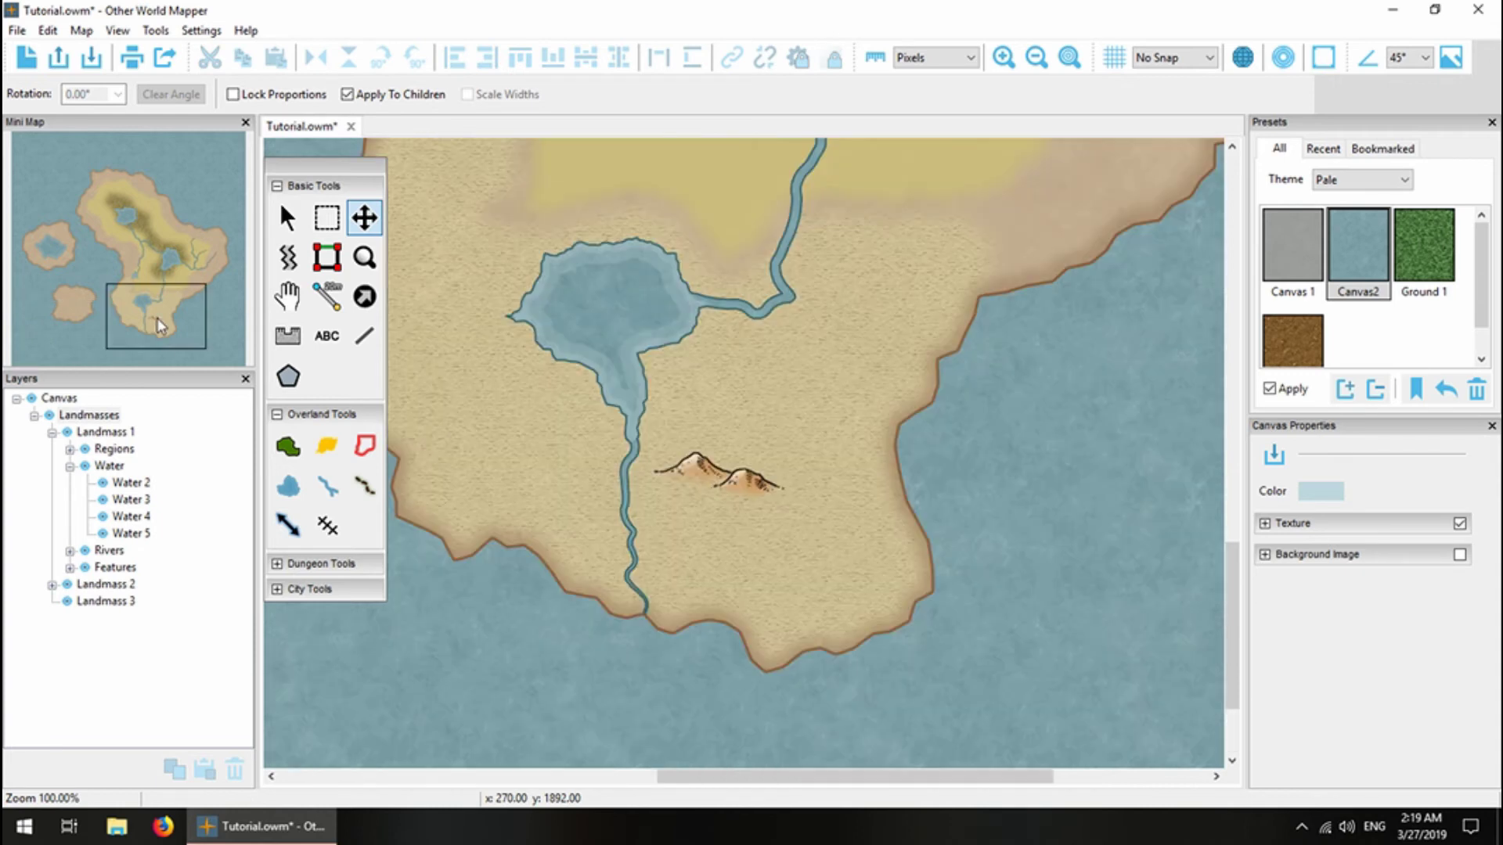
{"action": "left_click", "coordinate": [287, 336]}
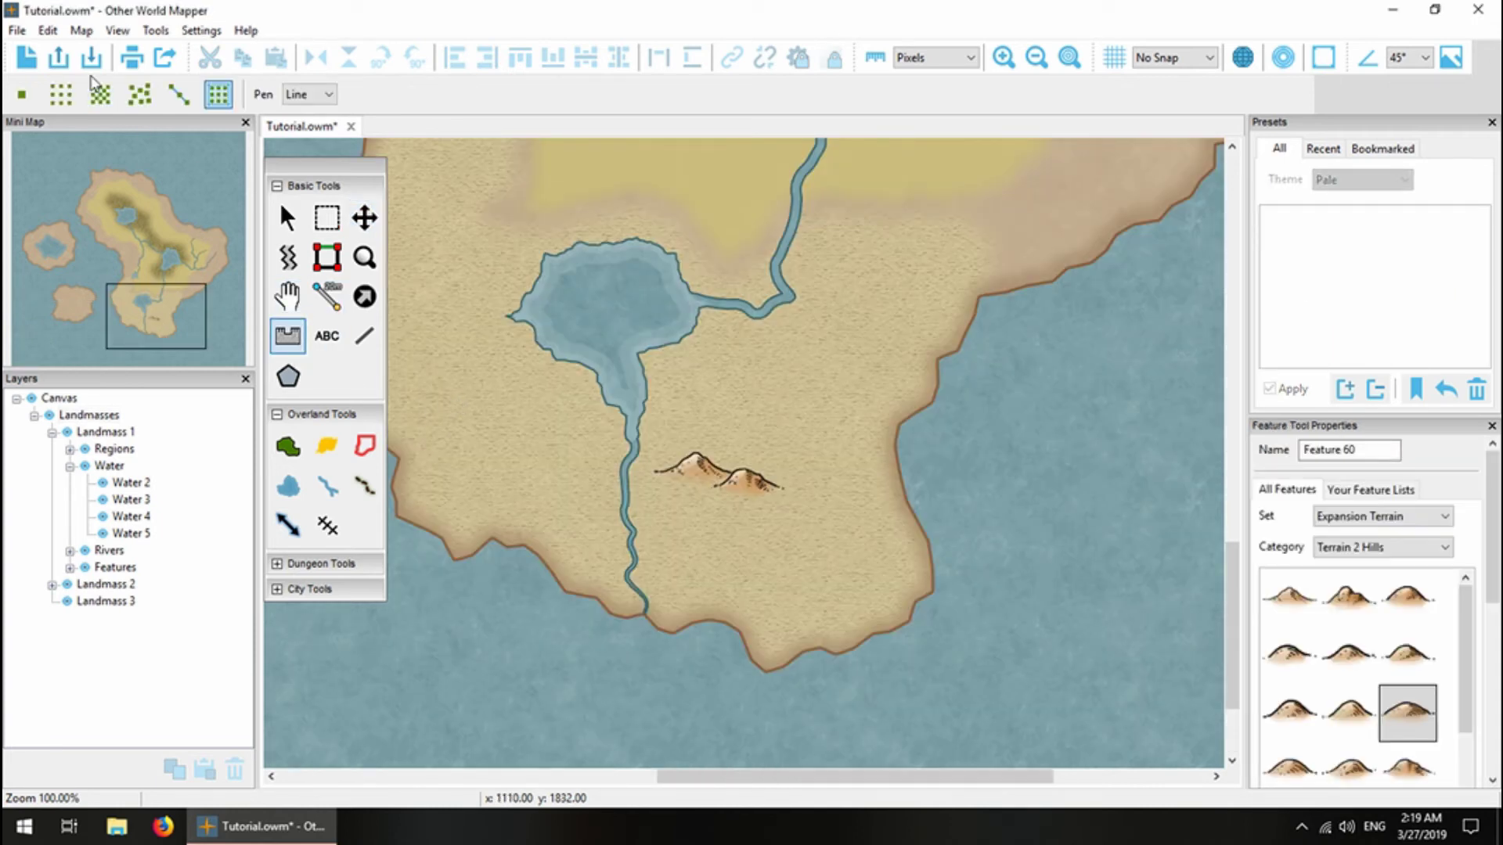
{"action": "left_click", "coordinate": [22, 95]}
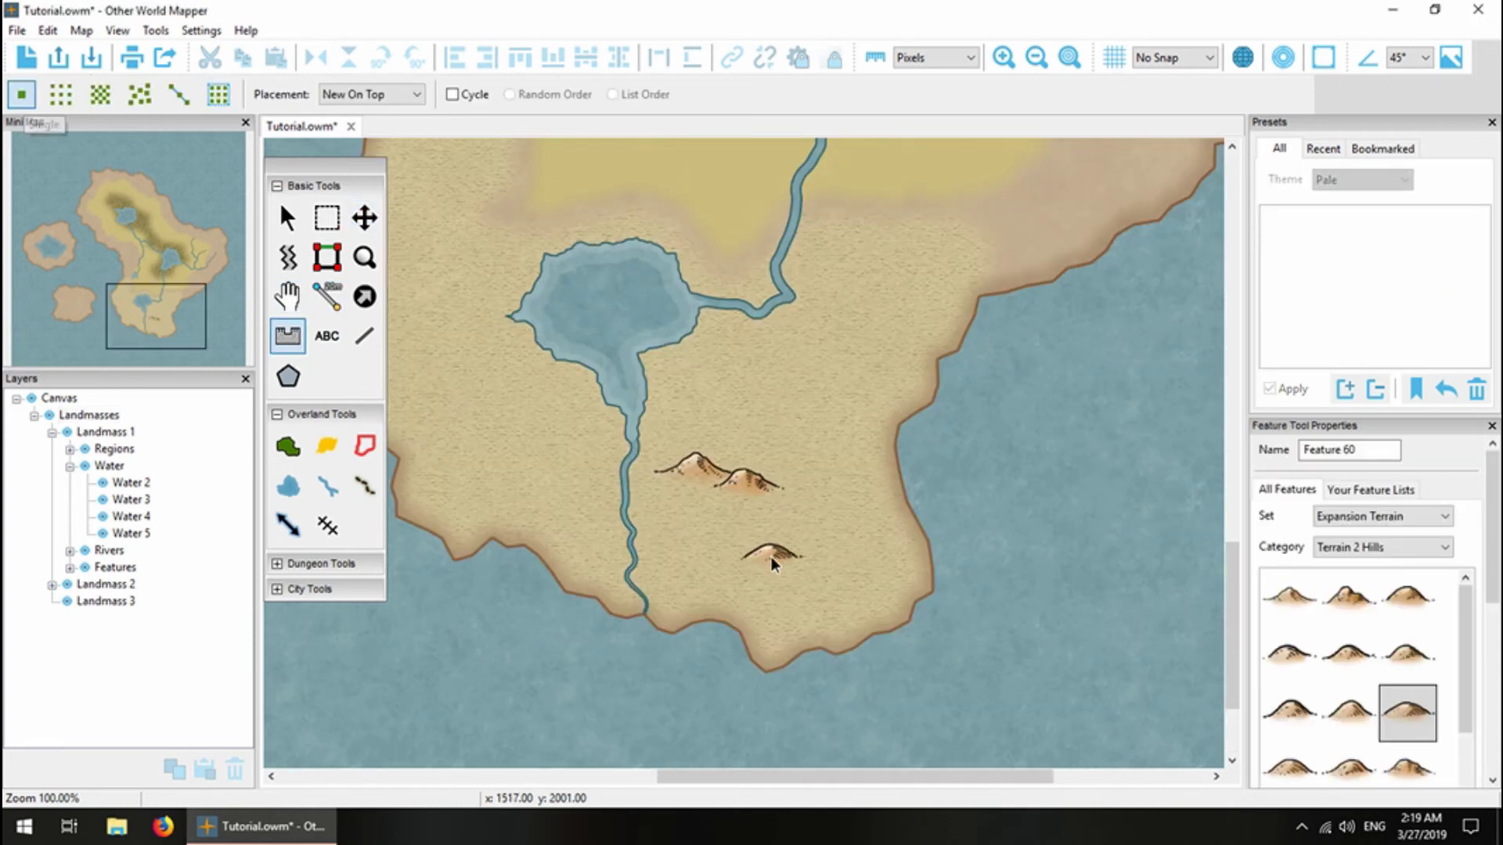
{"action": "left_click", "coordinate": [1431, 603]}
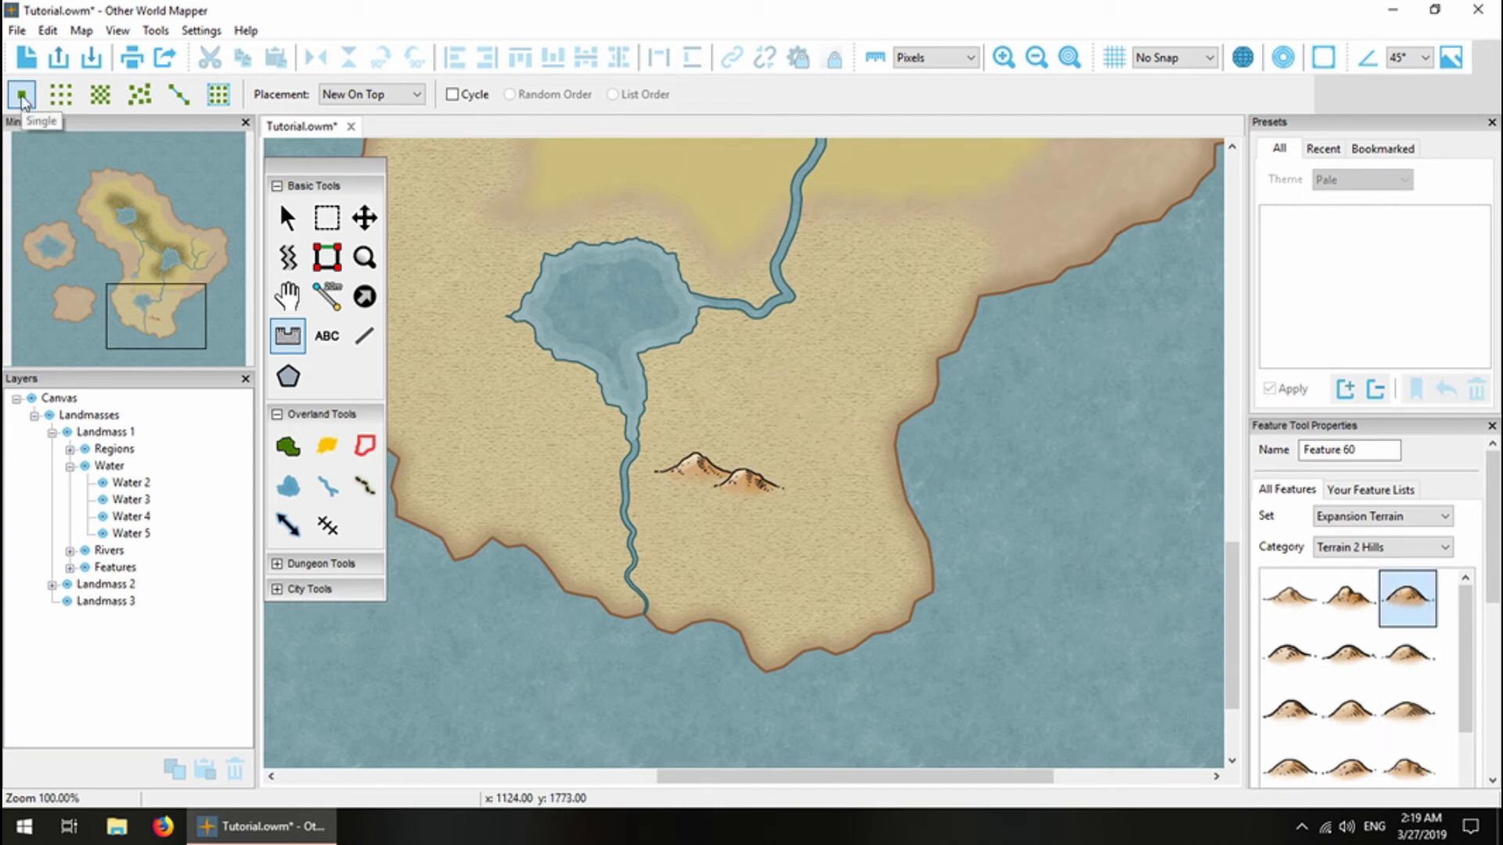
{"action": "left_click", "coordinate": [472, 100]}
{"action": "left_click", "coordinate": [779, 388]}
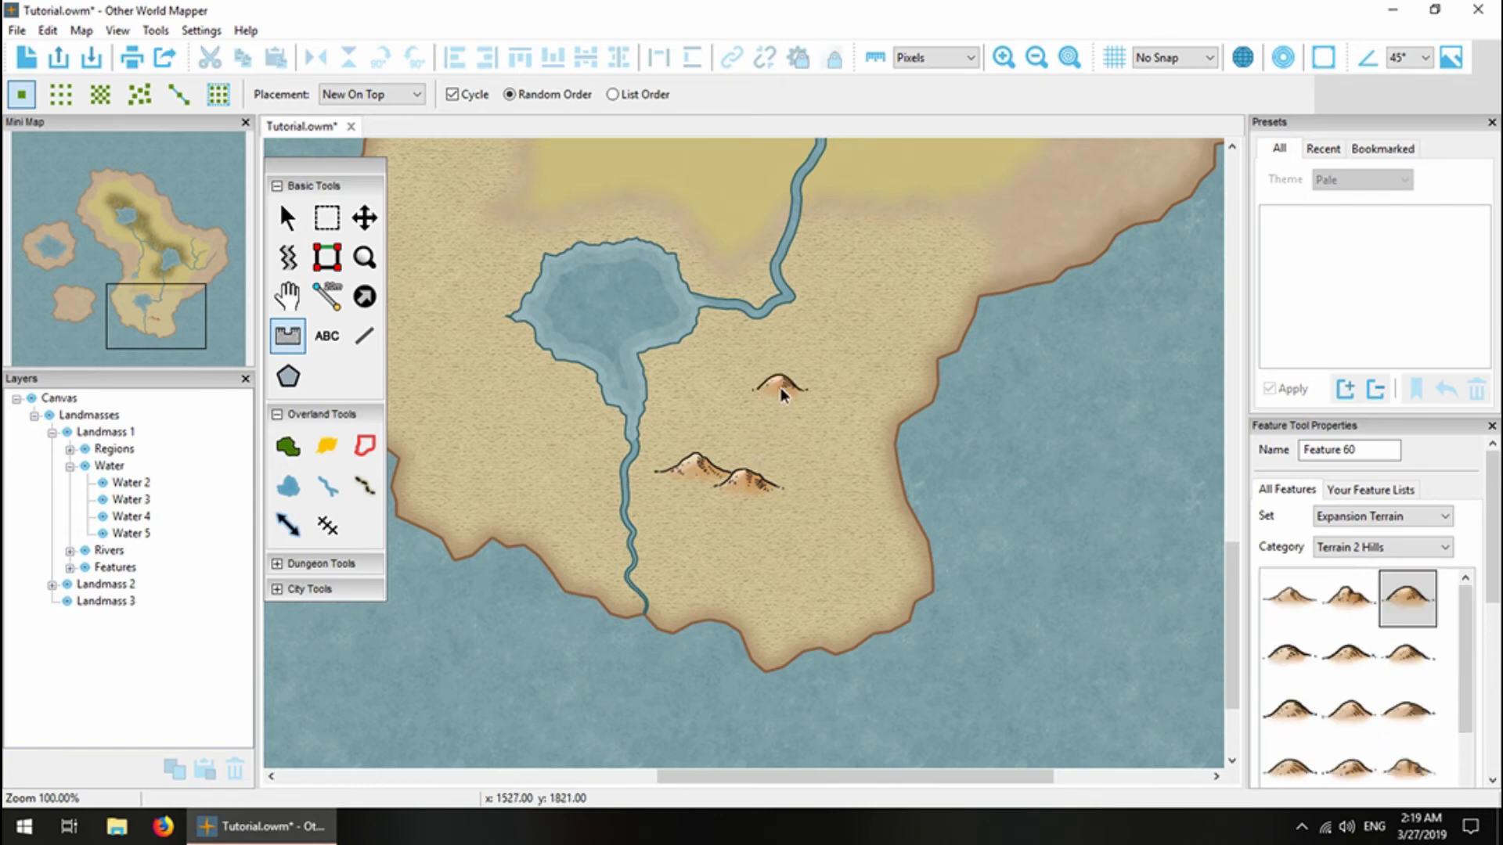
{"action": "left_click", "coordinate": [802, 395]}
{"action": "left_click", "coordinate": [771, 408]}
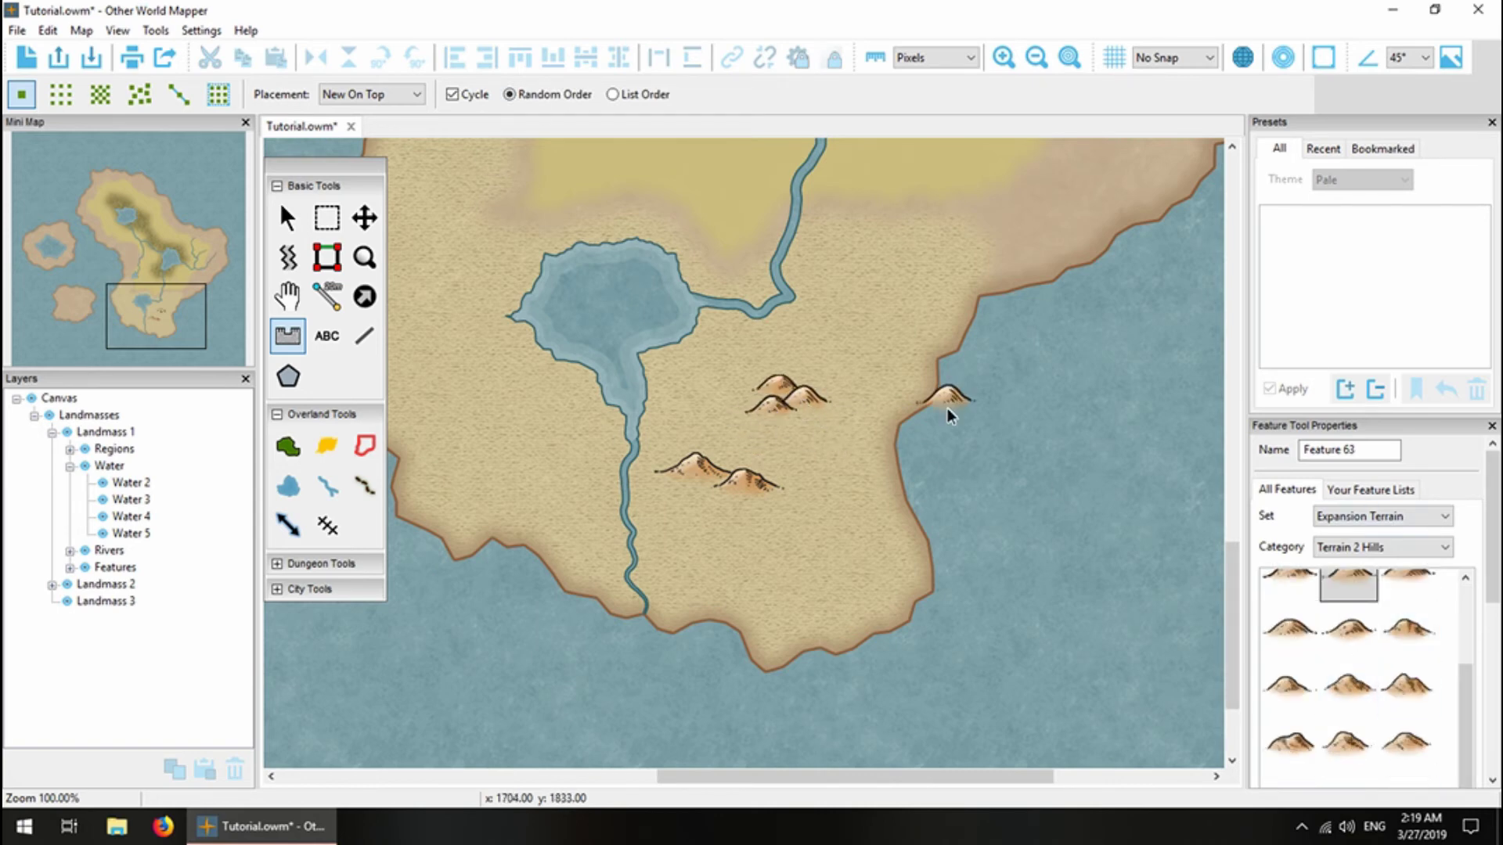
Switch Cycle to list order and place three hills south of the lake.
{"action": "left_click", "coordinate": [612, 94]}
{"action": "left_click", "coordinate": [726, 537]}
{"action": "left_click", "coordinate": [772, 527]}
{"action": "left_click", "coordinate": [762, 545]}
{"action": "left_click", "coordinate": [1444, 517]}
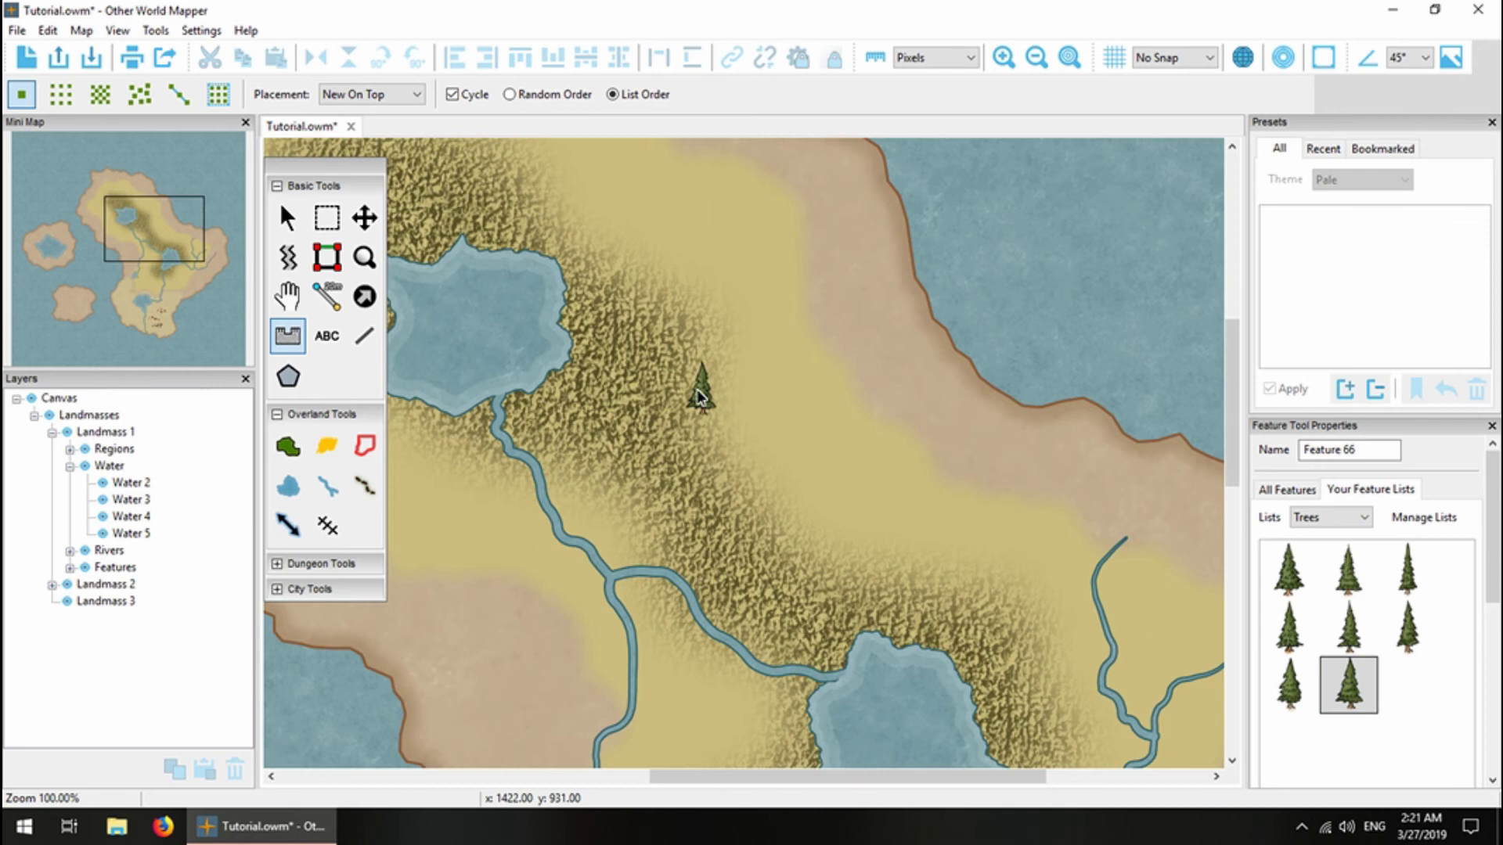
Scatter seven pine trees through the forested highlands with random cycling.
{"action": "left_click", "coordinate": [603, 382]}
{"action": "left_click", "coordinate": [508, 94]}
{"action": "left_click", "coordinate": [593, 486]}
{"action": "left_click", "coordinate": [614, 501]}
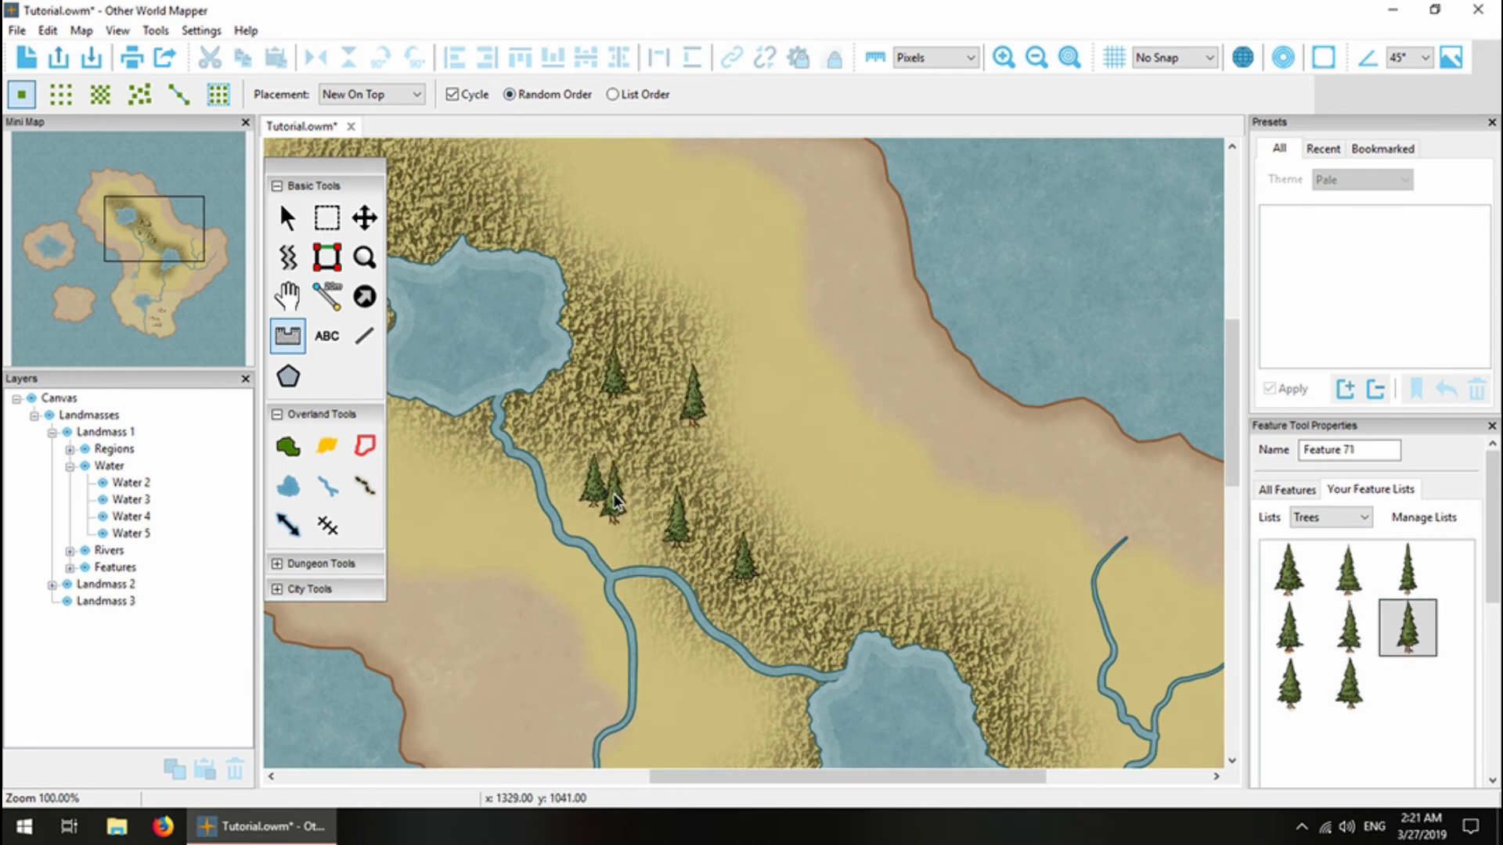
{"action": "left_click", "coordinate": [703, 411]}
{"action": "left_click", "coordinate": [677, 520]}
{"action": "left_click", "coordinate": [743, 559]}
{"action": "left_click", "coordinate": [900, 687]}
Set the feature set to Medieval Locations and the category to Gold.
{"action": "left_click", "coordinate": [1286, 489]}
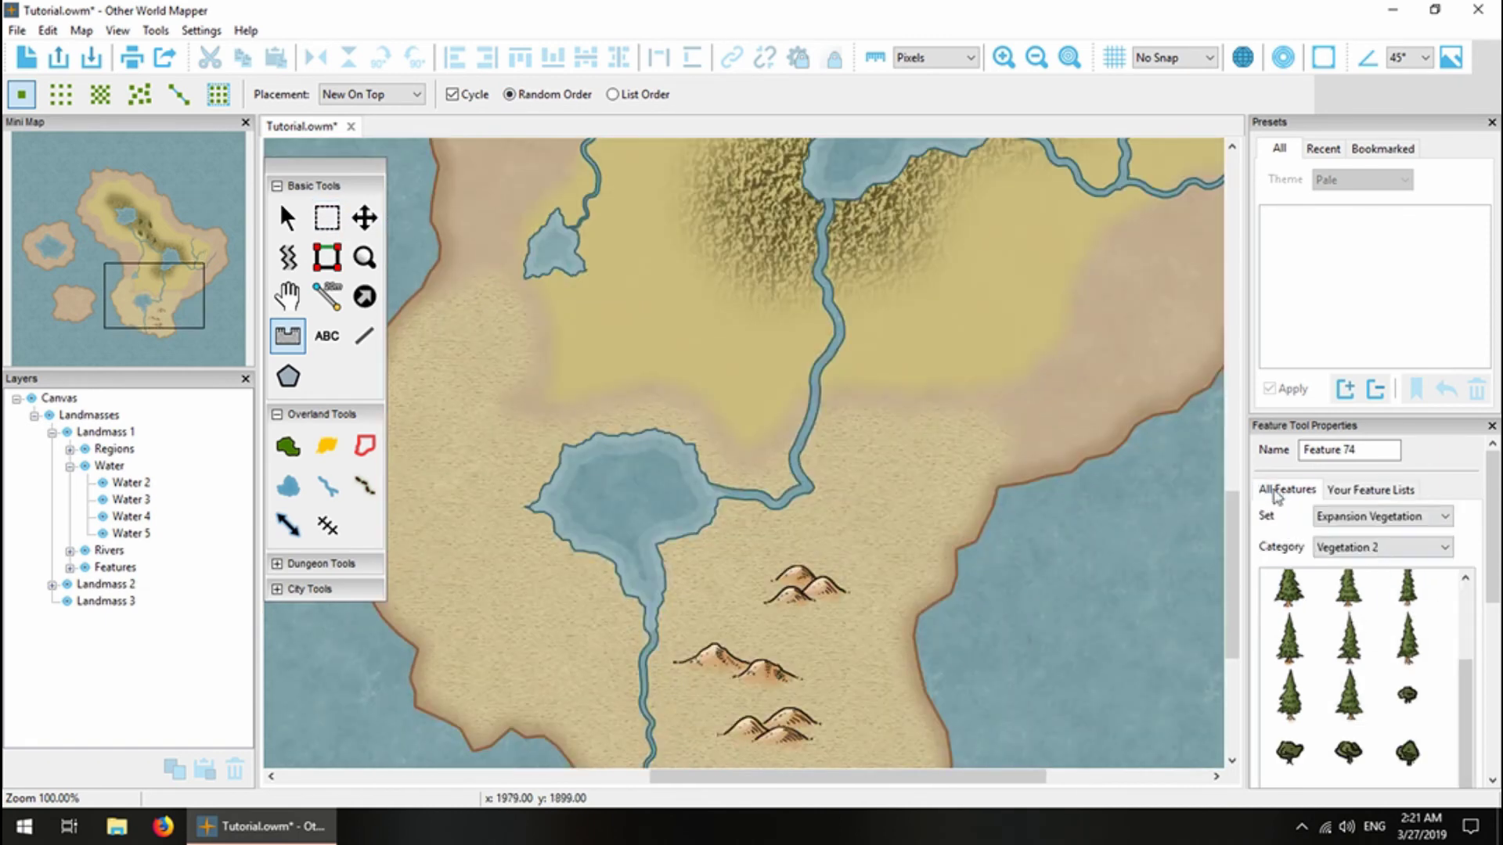
{"action": "left_click", "coordinate": [1377, 517]}
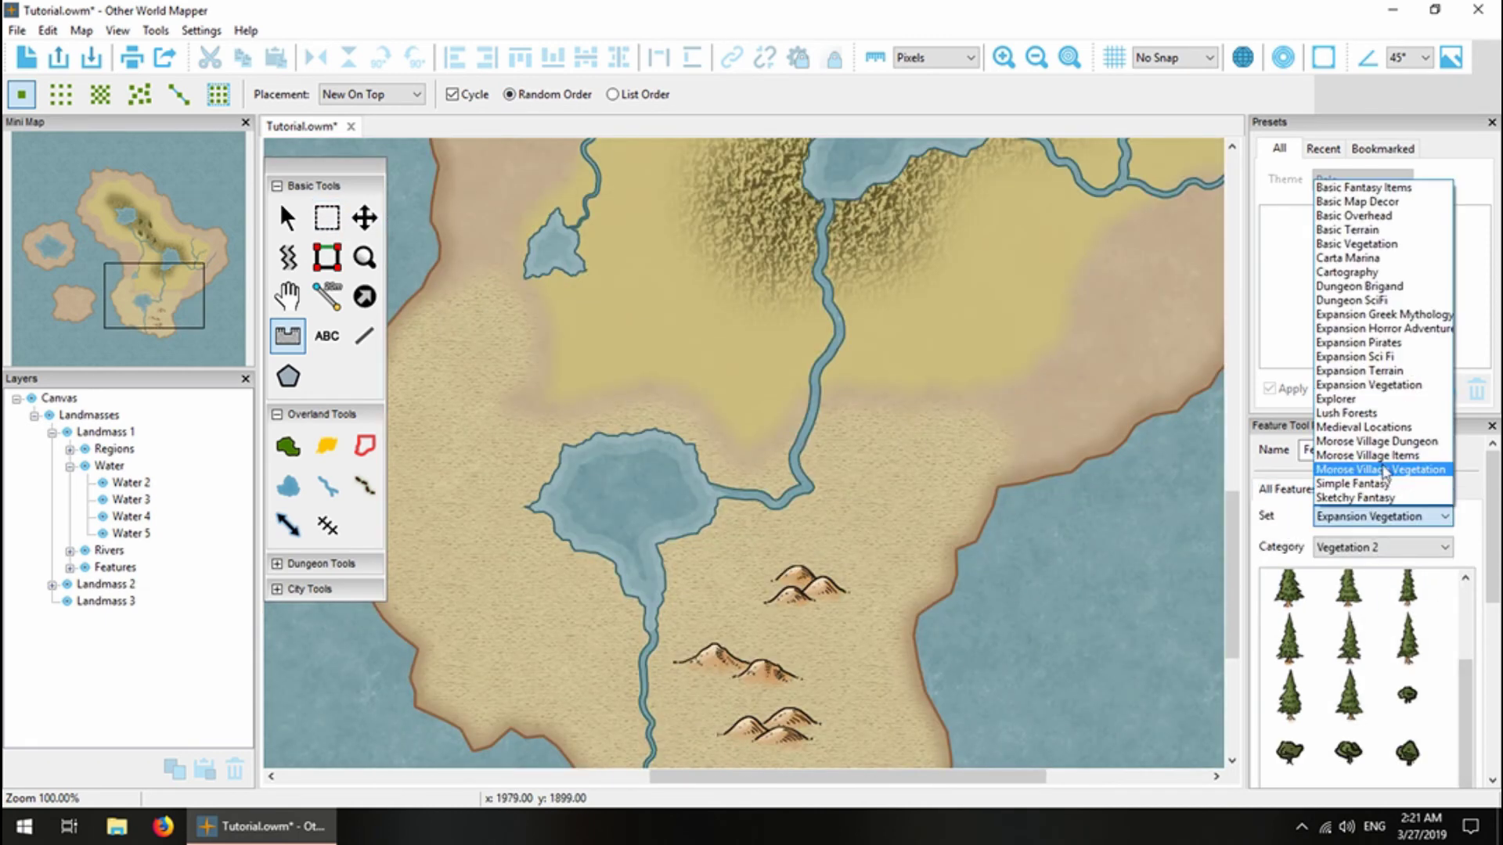
{"action": "left_click", "coordinate": [1347, 430]}
{"action": "left_click", "coordinate": [1362, 547]}
{"action": "left_click", "coordinate": [1328, 580]}
Place Gold buildings beside the southern lake and two more further along.
{"action": "left_click", "coordinate": [688, 554]}
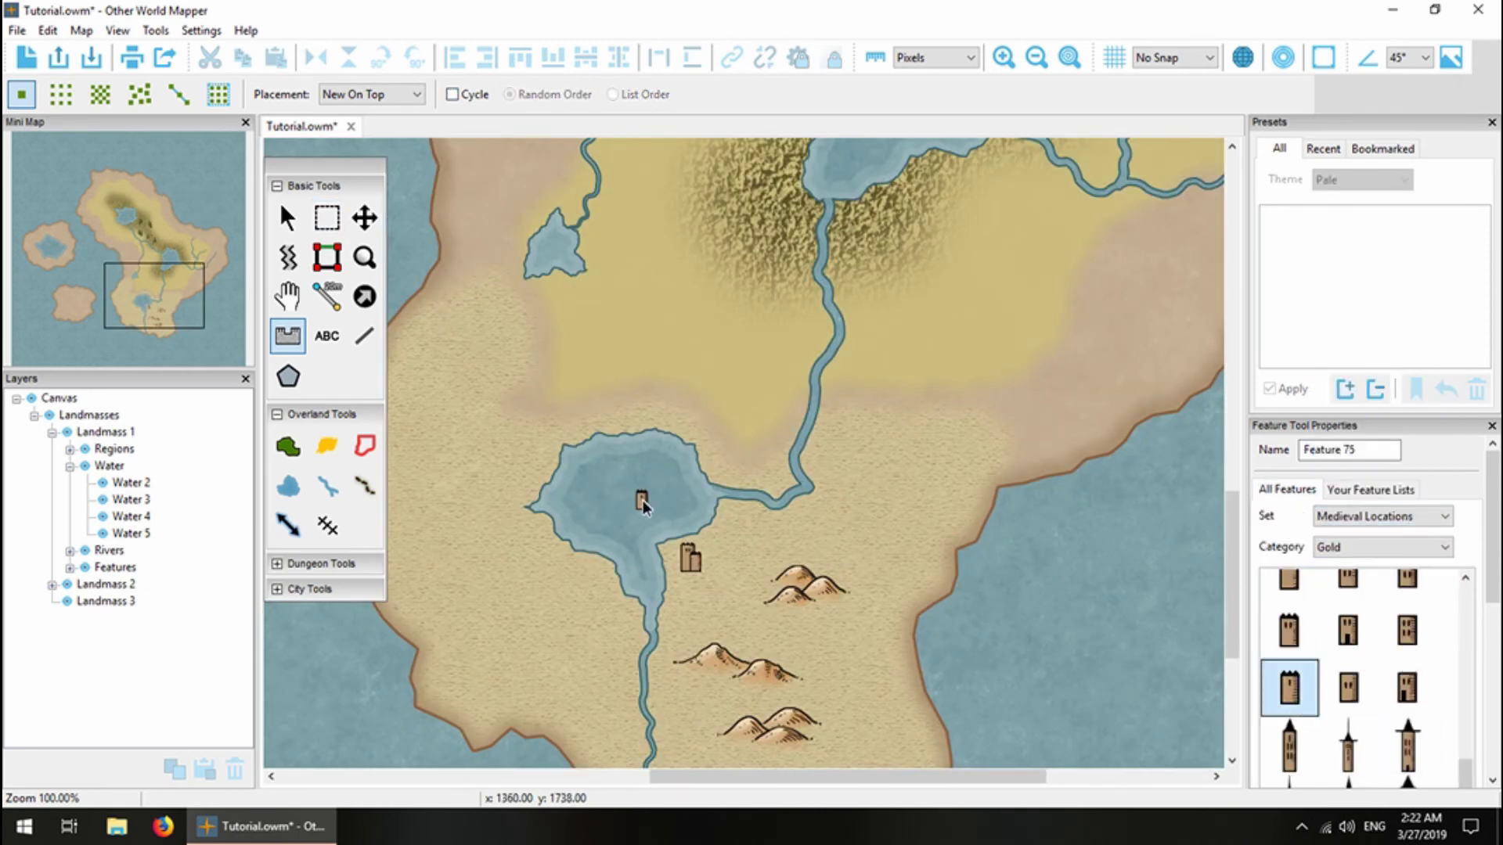
{"action": "left_click", "coordinate": [691, 573]}
{"action": "left_click", "coordinate": [714, 554]}
{"action": "left_click", "coordinate": [952, 536]}
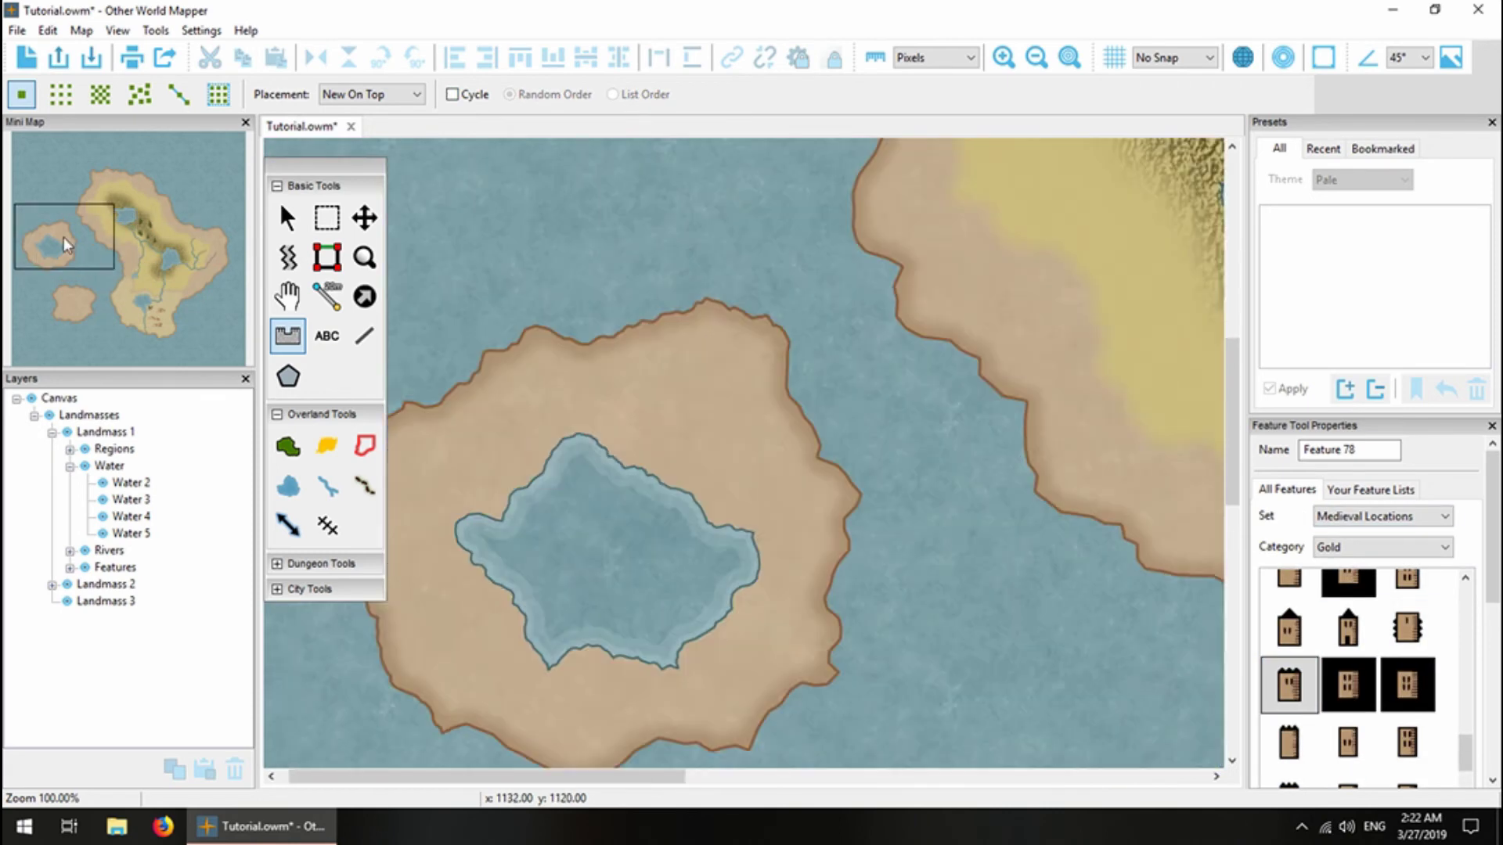
{"action": "left_click", "coordinate": [781, 420]}
{"action": "left_click", "coordinate": [779, 431]}
{"action": "left_click", "coordinate": [786, 448]}
Place buildings among the forest trees and a tower on the west coast.
{"action": "left_click", "coordinate": [141, 241]}
{"action": "left_click", "coordinate": [148, 260]}
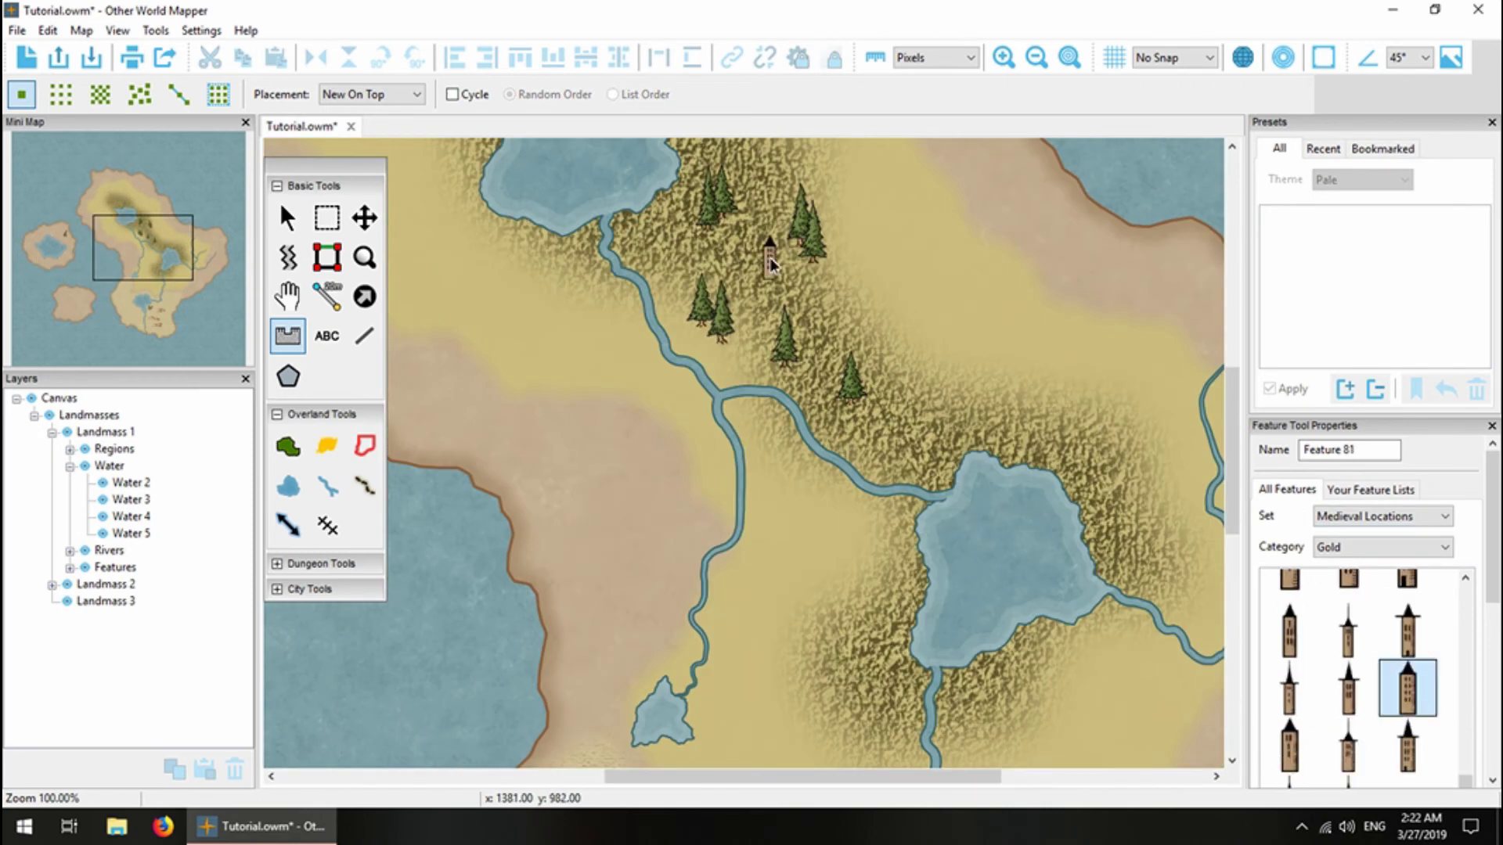
{"action": "left_click", "coordinate": [664, 241]}
{"action": "left_click", "coordinate": [677, 254]}
{"action": "left_click", "coordinate": [732, 240]}
{"action": "left_click", "coordinate": [746, 257]}
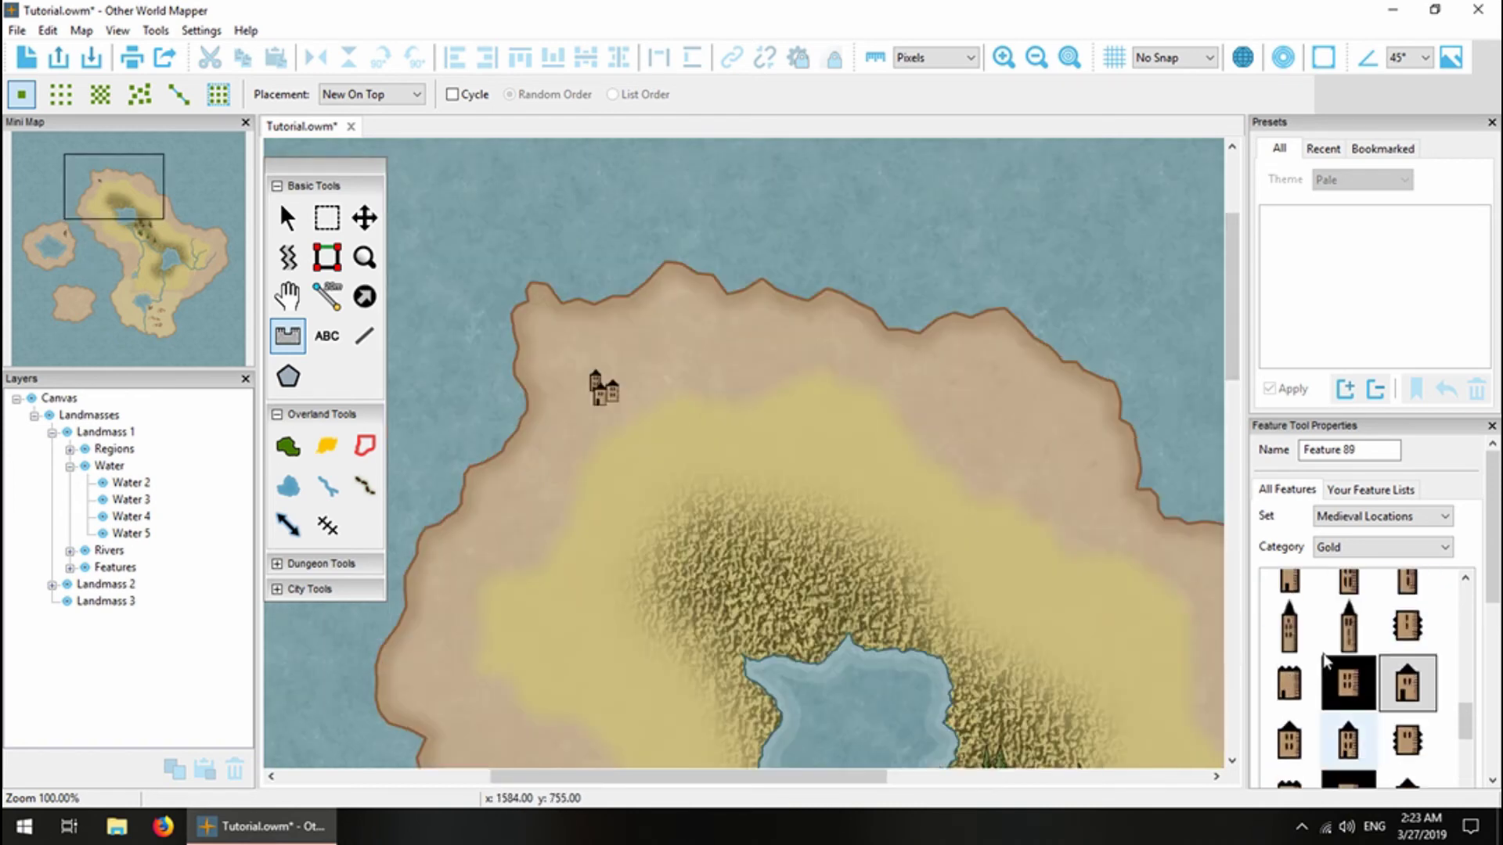
Build a small castle town of Gold buildings on the north coast.
{"action": "left_click", "coordinate": [1347, 597]}
{"action": "left_click", "coordinate": [622, 348]}
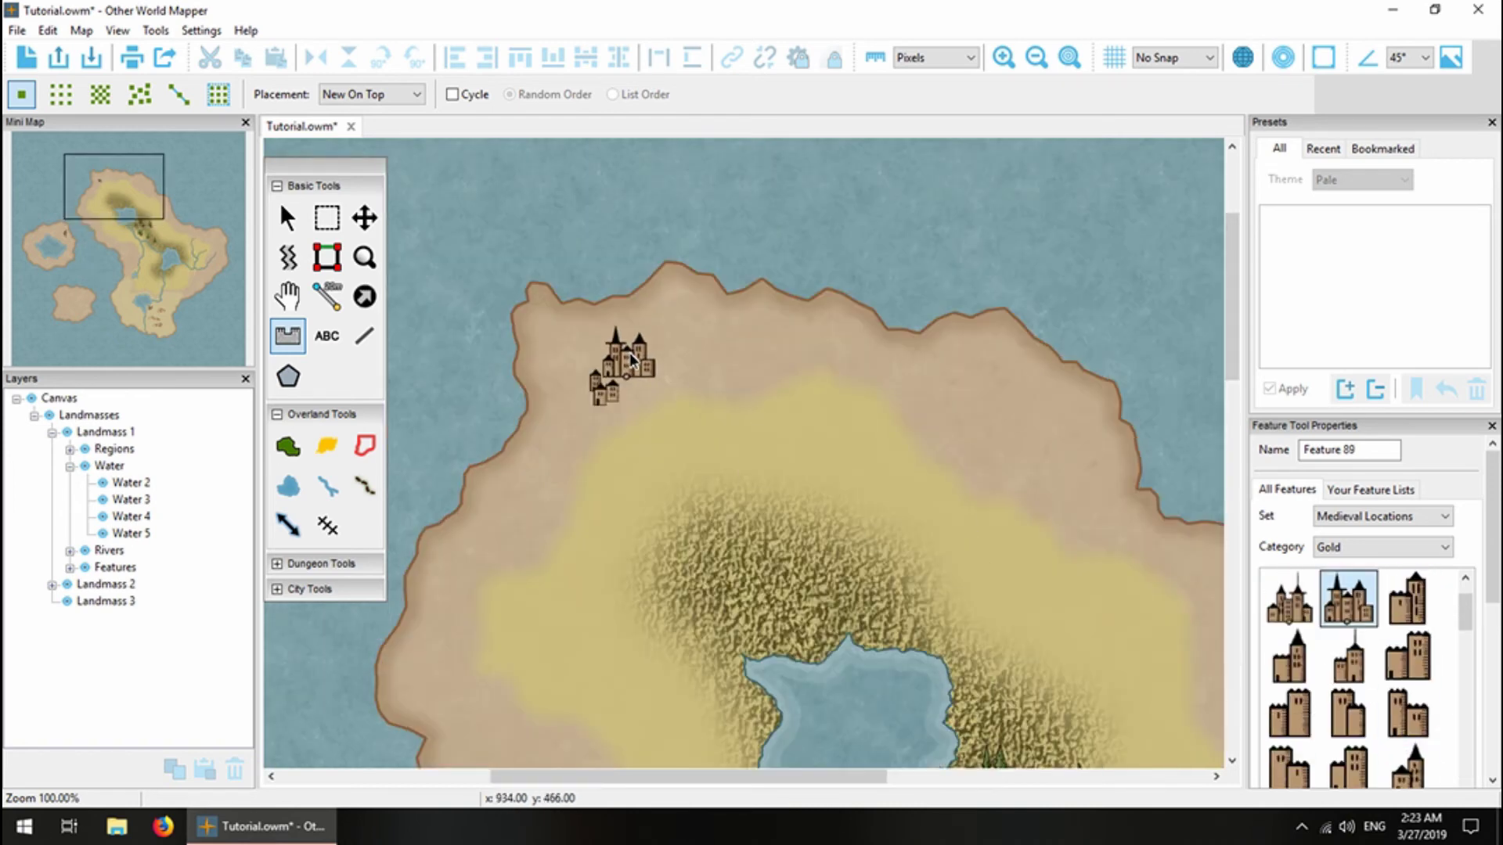
{"action": "left_click", "coordinate": [1408, 597]}
{"action": "left_click", "coordinate": [644, 358]}
{"action": "left_click", "coordinate": [1347, 712]}
Place Expansion Terrain hills beside the north-coast town.
{"action": "left_click", "coordinate": [589, 348]}
{"action": "left_click", "coordinate": [1382, 517]}
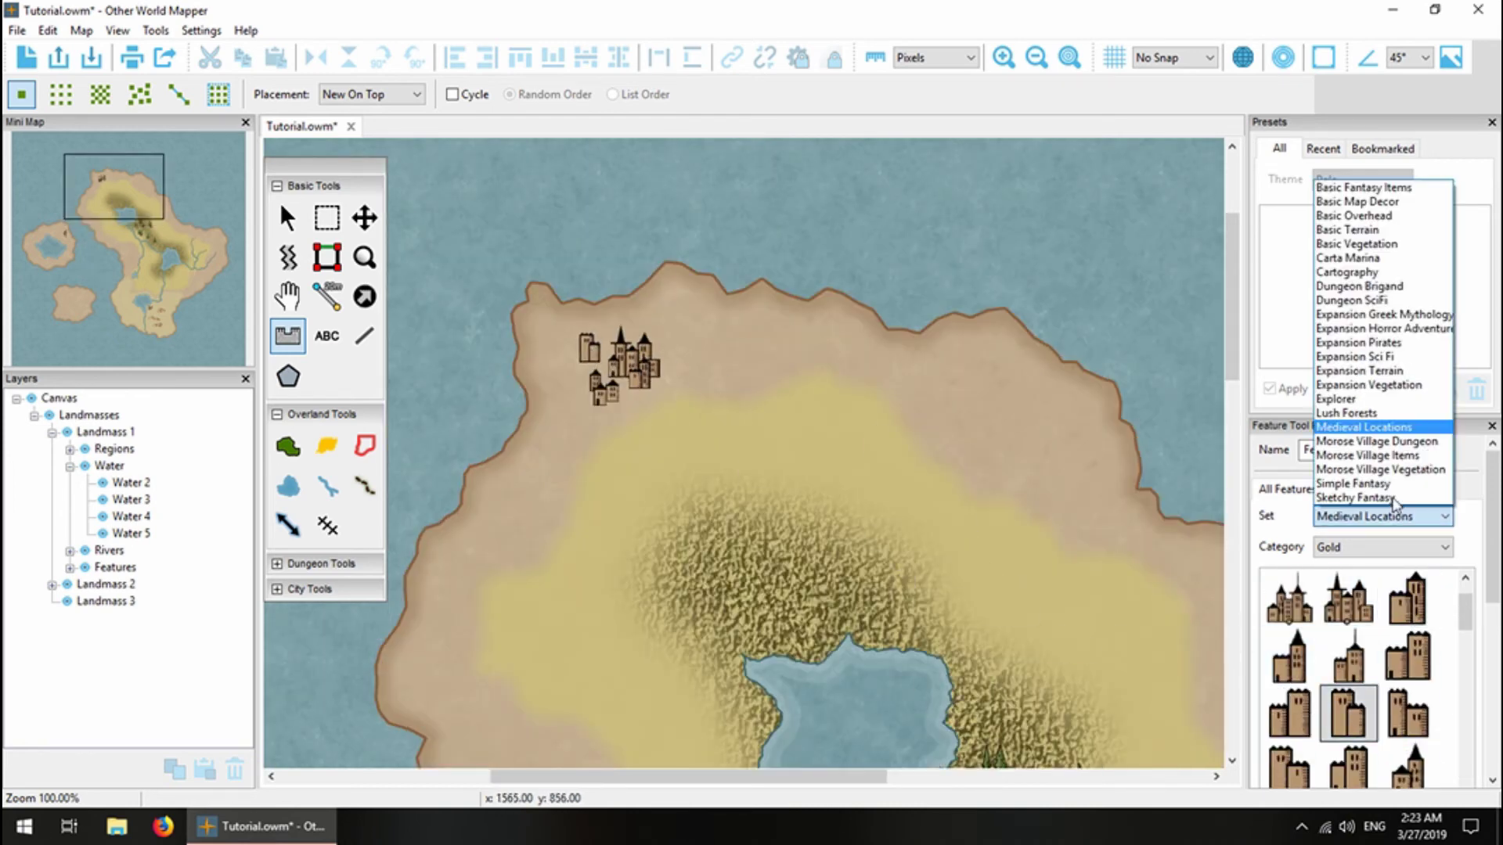
{"action": "left_click", "coordinate": [1366, 371]}
{"action": "left_click", "coordinate": [562, 423]}
{"action": "left_click", "coordinate": [1407, 654]}
{"action": "left_click", "coordinate": [687, 385]}
{"action": "left_click", "coordinate": [1408, 763]}
{"action": "left_click", "coordinate": [728, 374]}
Add Terrain 2 Mountains Small peaks along the north coast.
{"action": "left_click", "coordinate": [1381, 547]}
{"action": "left_click", "coordinate": [1382, 359]}
{"action": "left_click", "coordinate": [845, 364]}
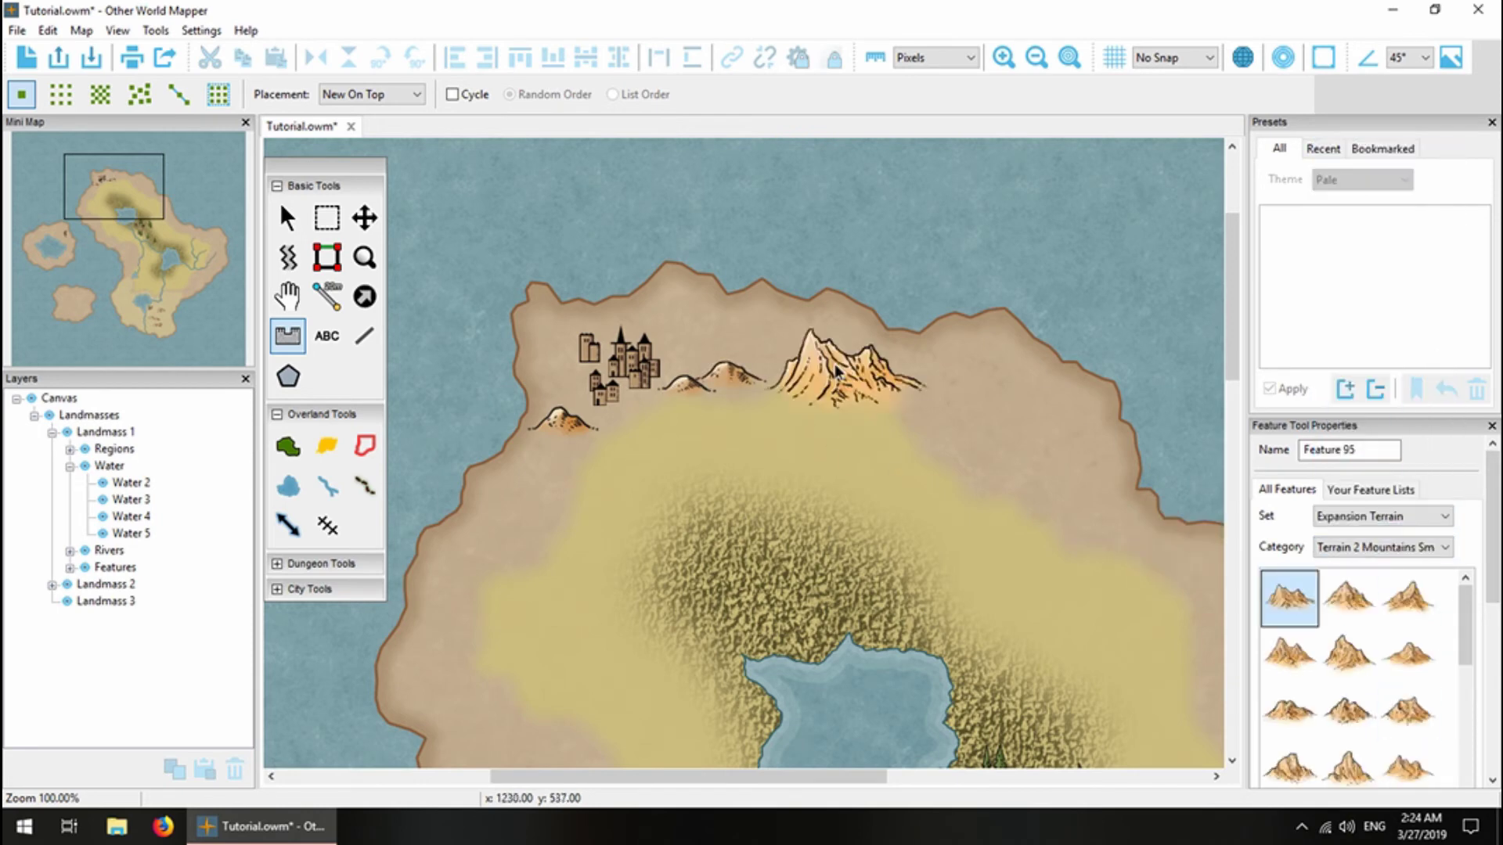
{"action": "left_click", "coordinate": [728, 313]}
{"action": "left_click", "coordinate": [1407, 653]}
{"action": "left_click", "coordinate": [829, 368]}
Scatter randomly cycled Terrain 2 hills across the south-west and beside the river.
{"action": "left_click", "coordinate": [1381, 547]}
{"action": "left_click", "coordinate": [1350, 288]}
{"action": "left_click", "coordinate": [1389, 700]}
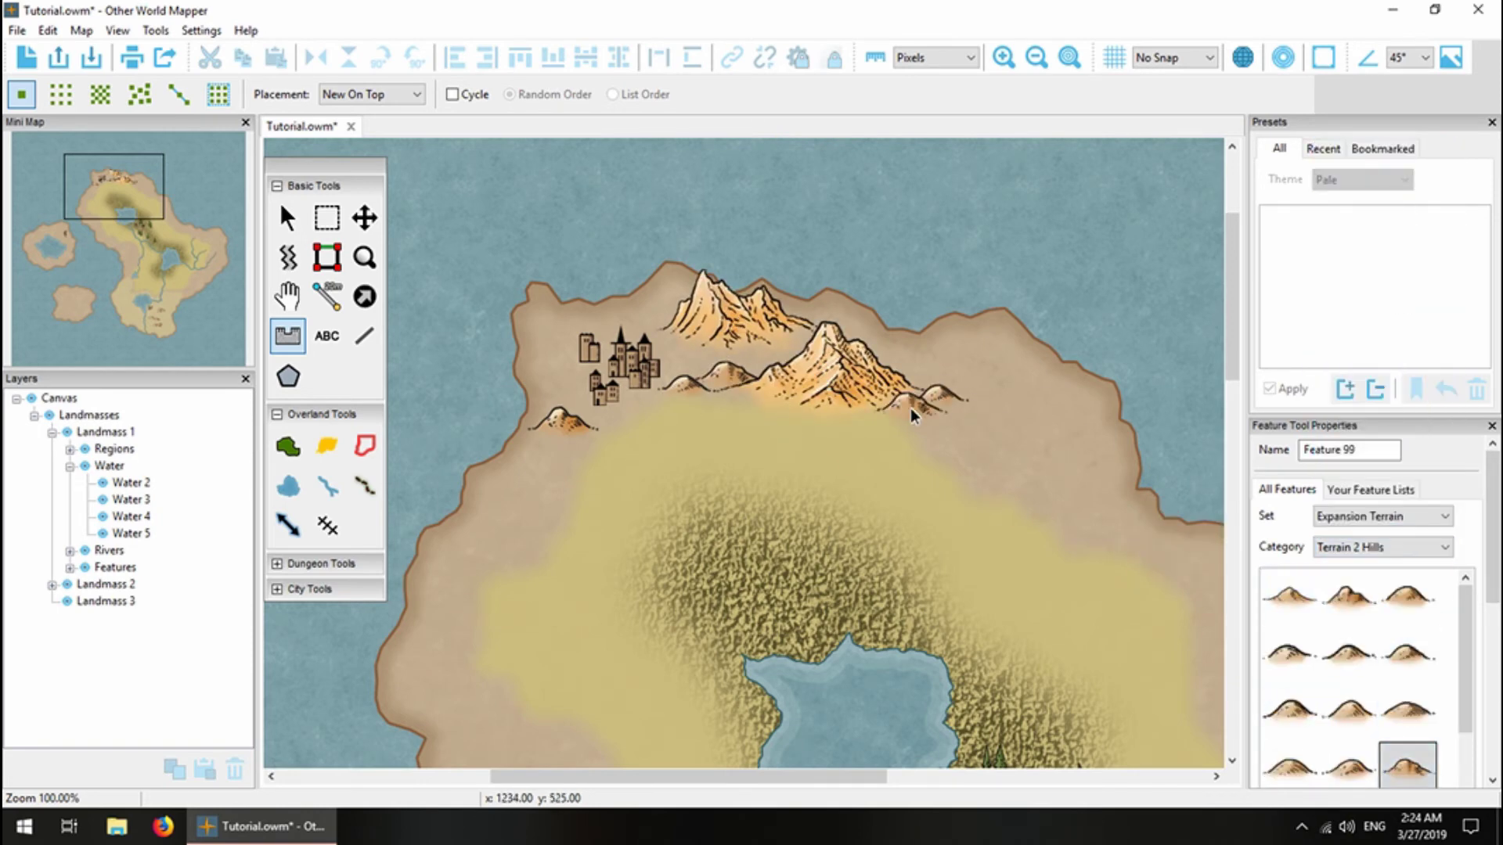
{"action": "left_click", "coordinate": [452, 94]}
{"action": "left_click", "coordinate": [590, 478]}
{"action": "scroll", "coordinate": [616, 529], "scroll_direction": "down", "scroll_amount": 10}
{"action": "left_click", "coordinate": [909, 580]}
{"action": "left_click", "coordinate": [857, 570]}
{"action": "left_click", "coordinate": [891, 551]}
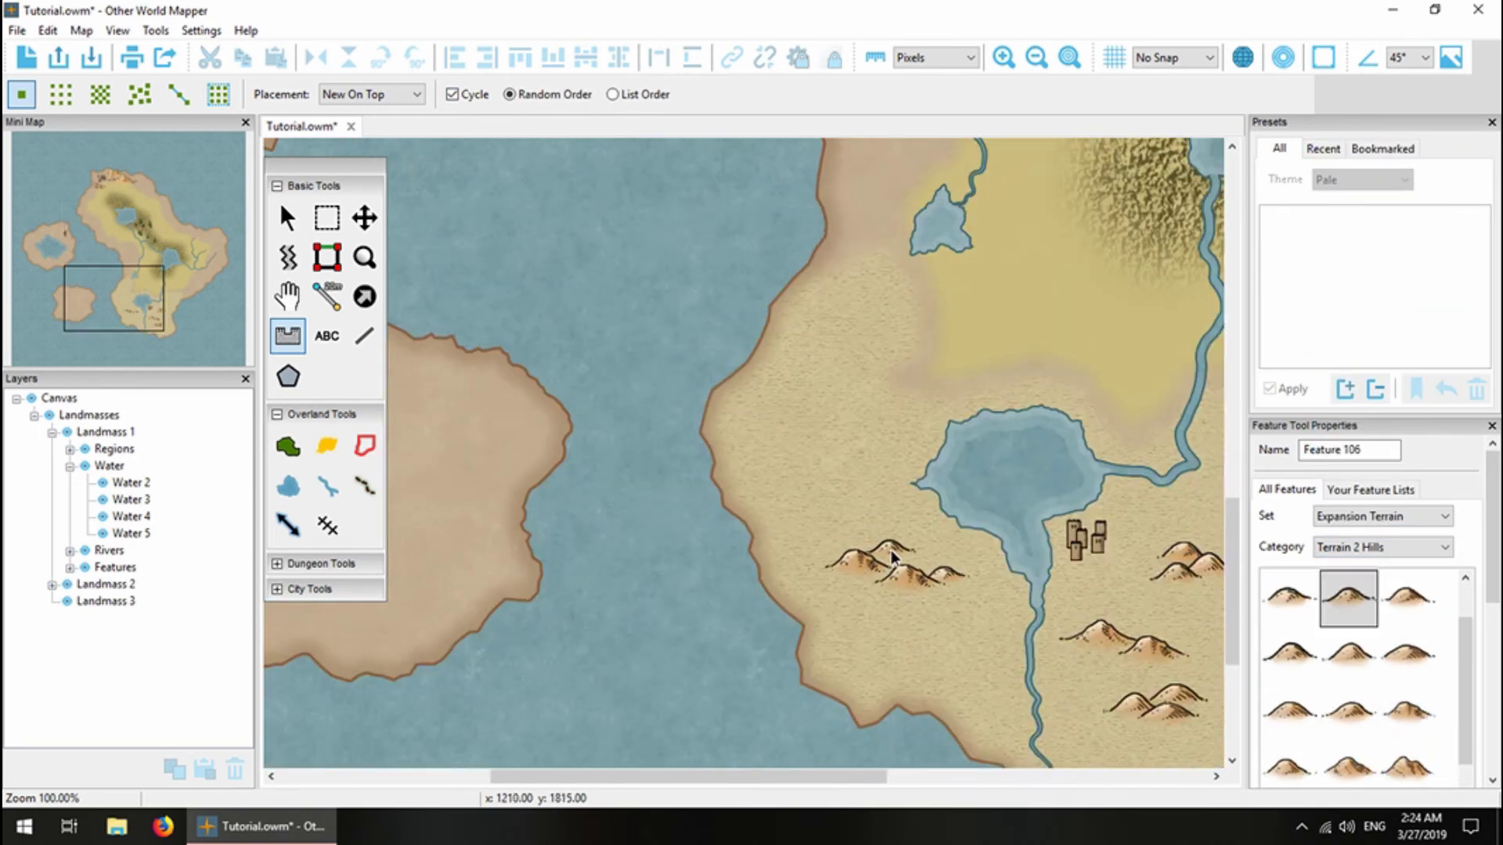
{"action": "left_click", "coordinate": [841, 540]}
{"action": "left_click", "coordinate": [810, 523]}
{"action": "left_click", "coordinate": [814, 577]}
{"action": "left_click", "coordinate": [949, 597]}
{"action": "left_click", "coordinate": [1074, 699]}
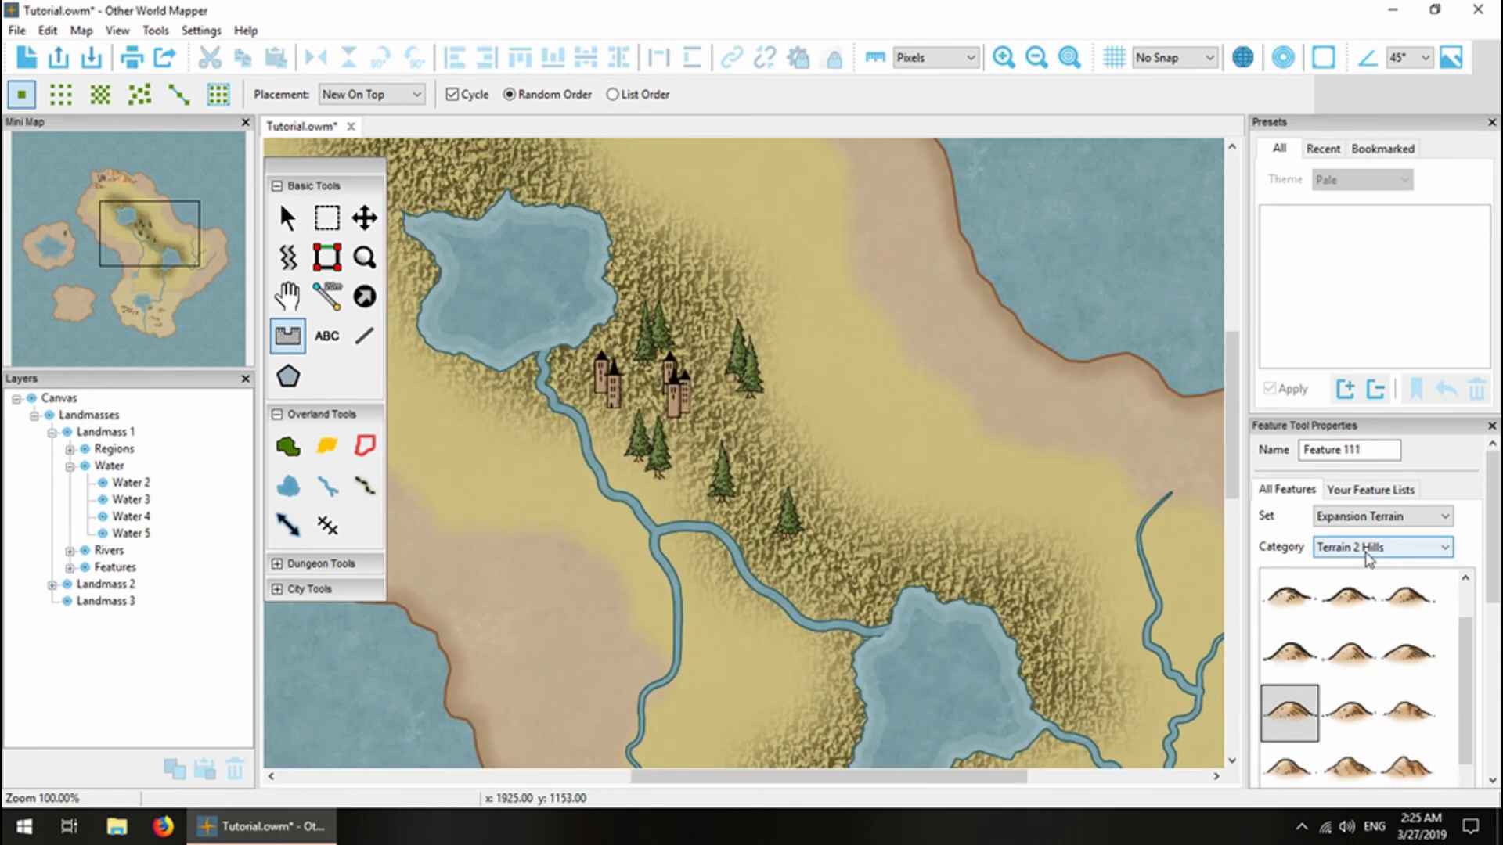
Place an arched bridge from Basic Fantasy Items' Structures Sepia across the river.
{"action": "left_click", "coordinate": [1381, 516]}
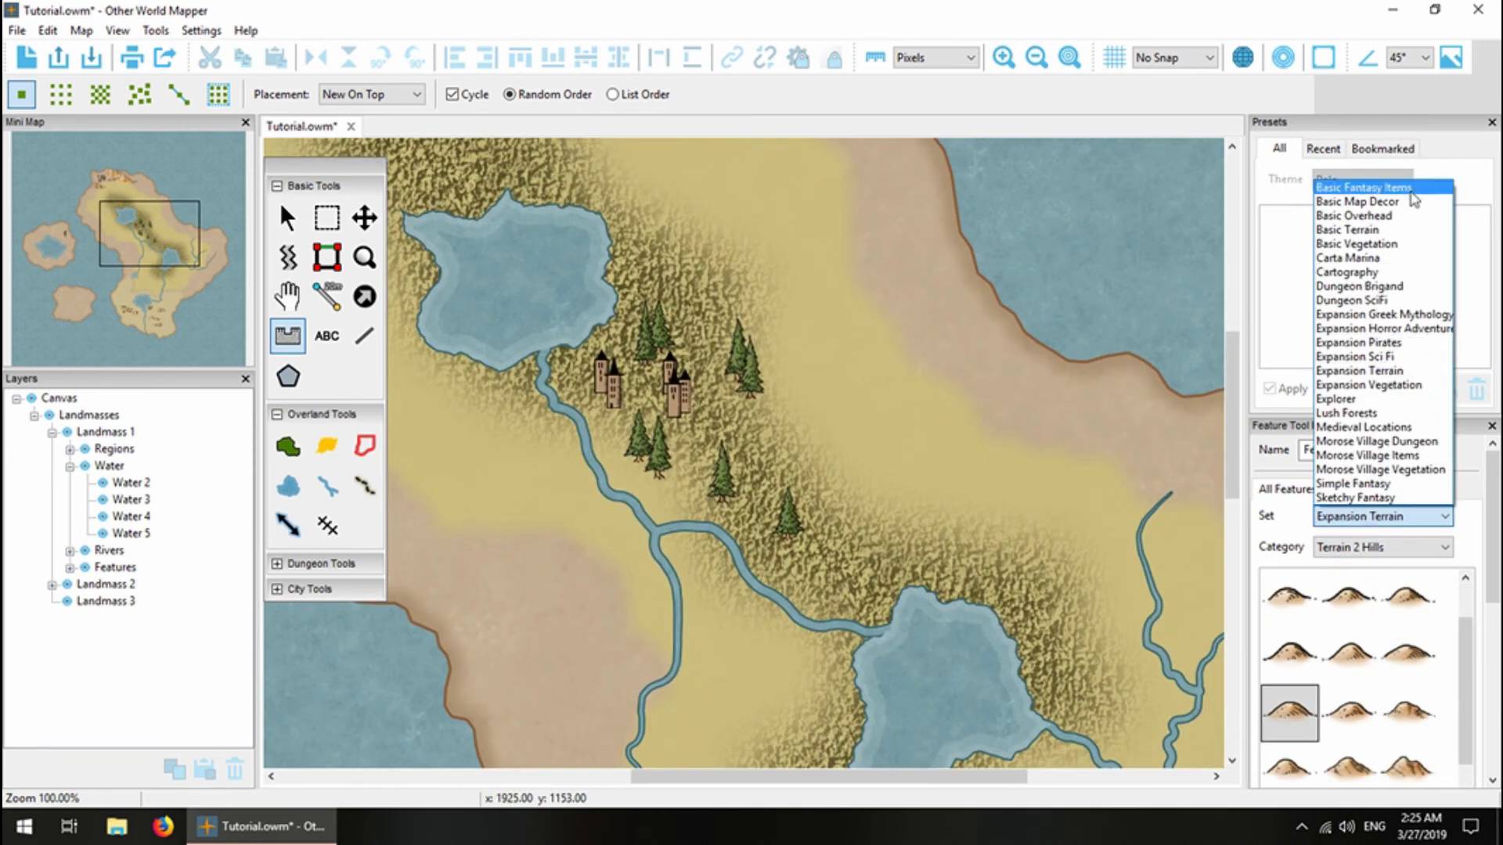
{"action": "left_click", "coordinate": [1361, 192]}
{"action": "left_click", "coordinate": [1381, 548]}
{"action": "left_click", "coordinate": [1354, 740]}
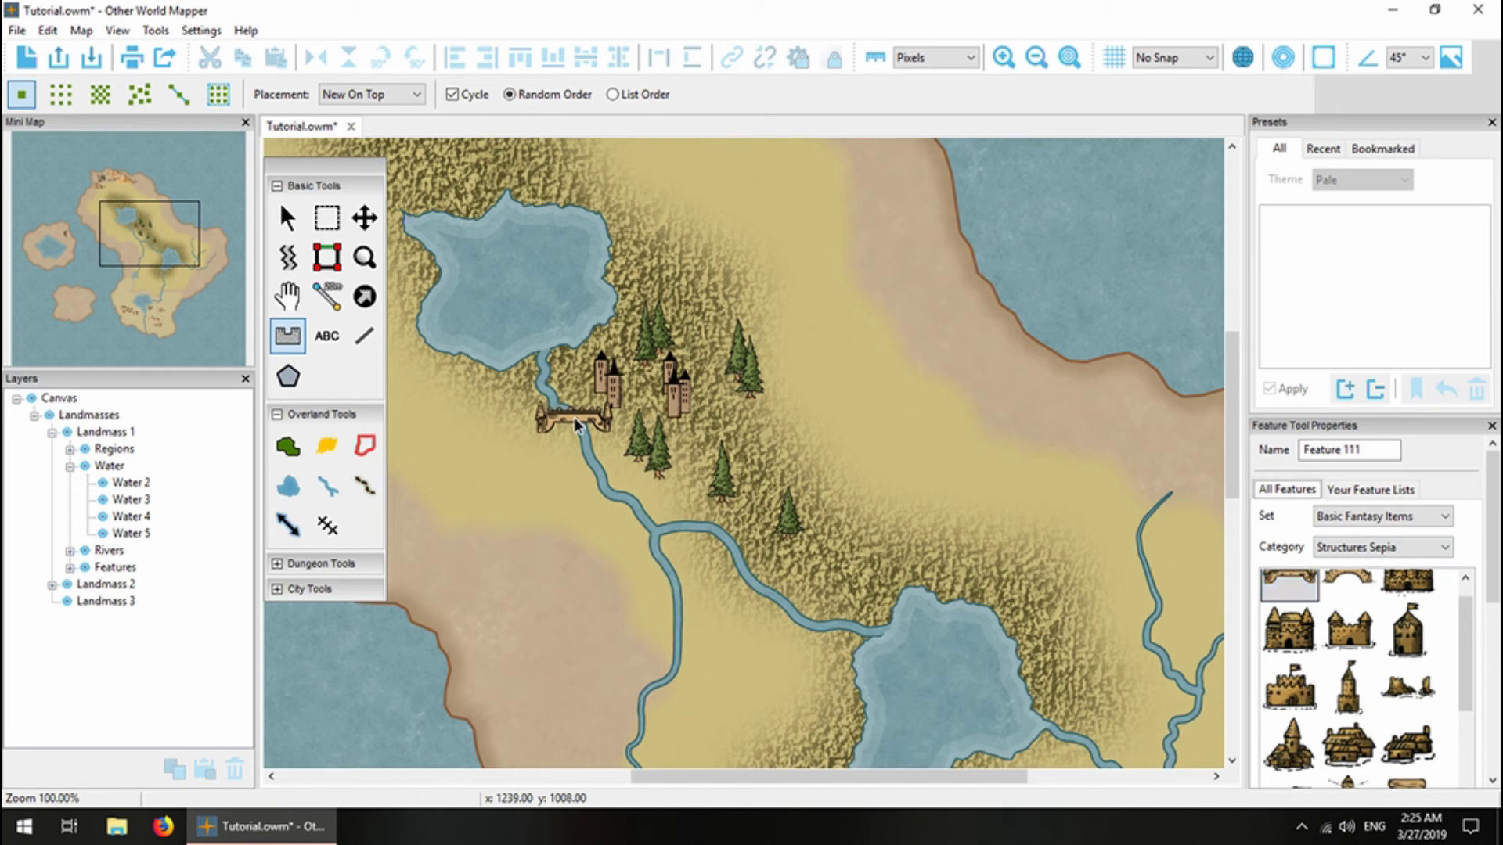
{"action": "left_click", "coordinate": [1348, 583]}
{"action": "scroll", "coordinate": [1397, 736], "scroll_direction": "down", "scroll_amount": 3}
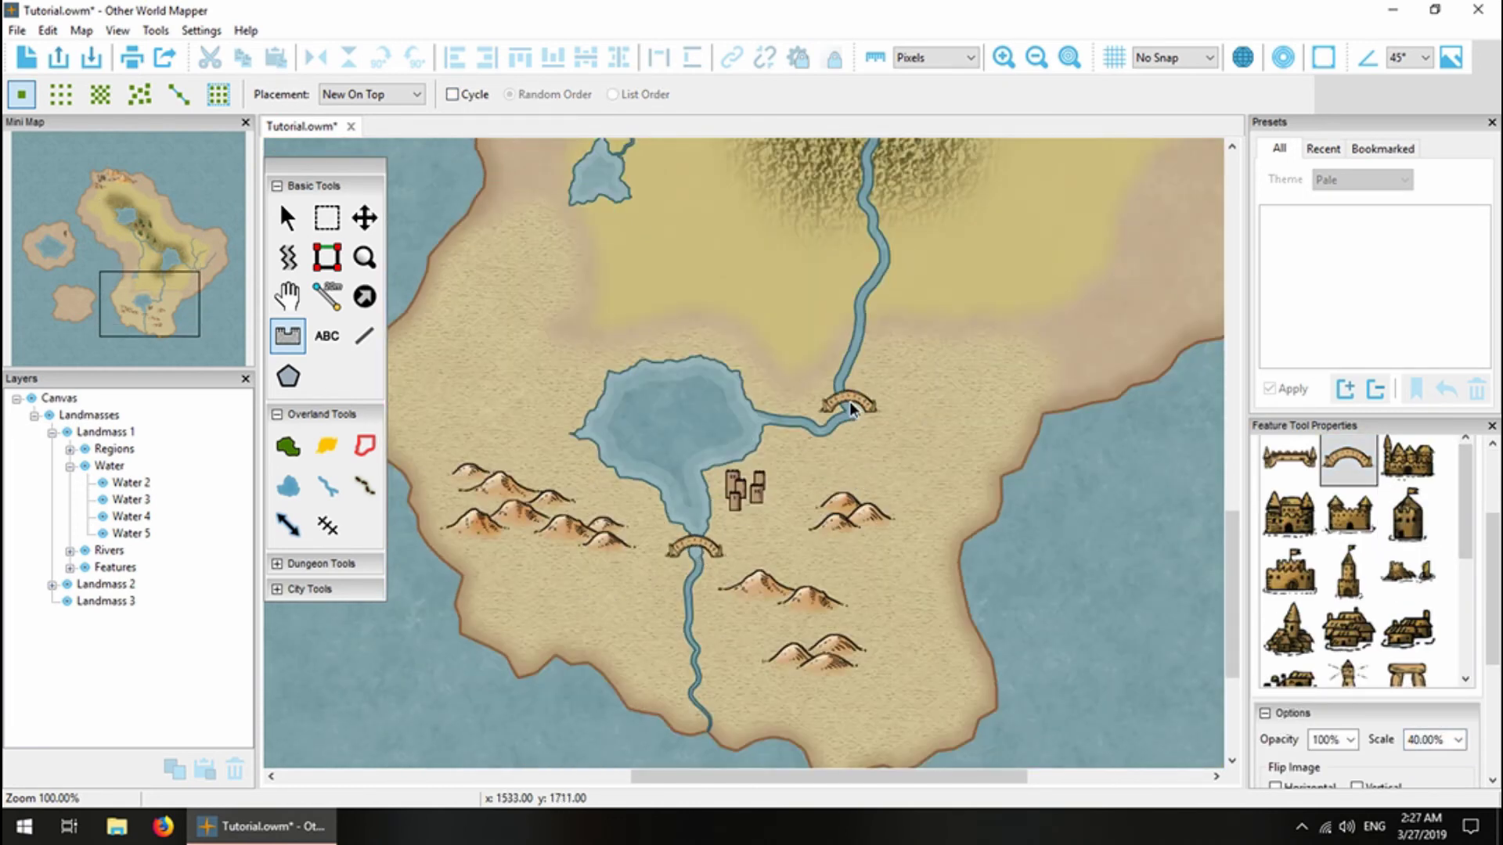
{"action": "left_click", "coordinate": [848, 401]}
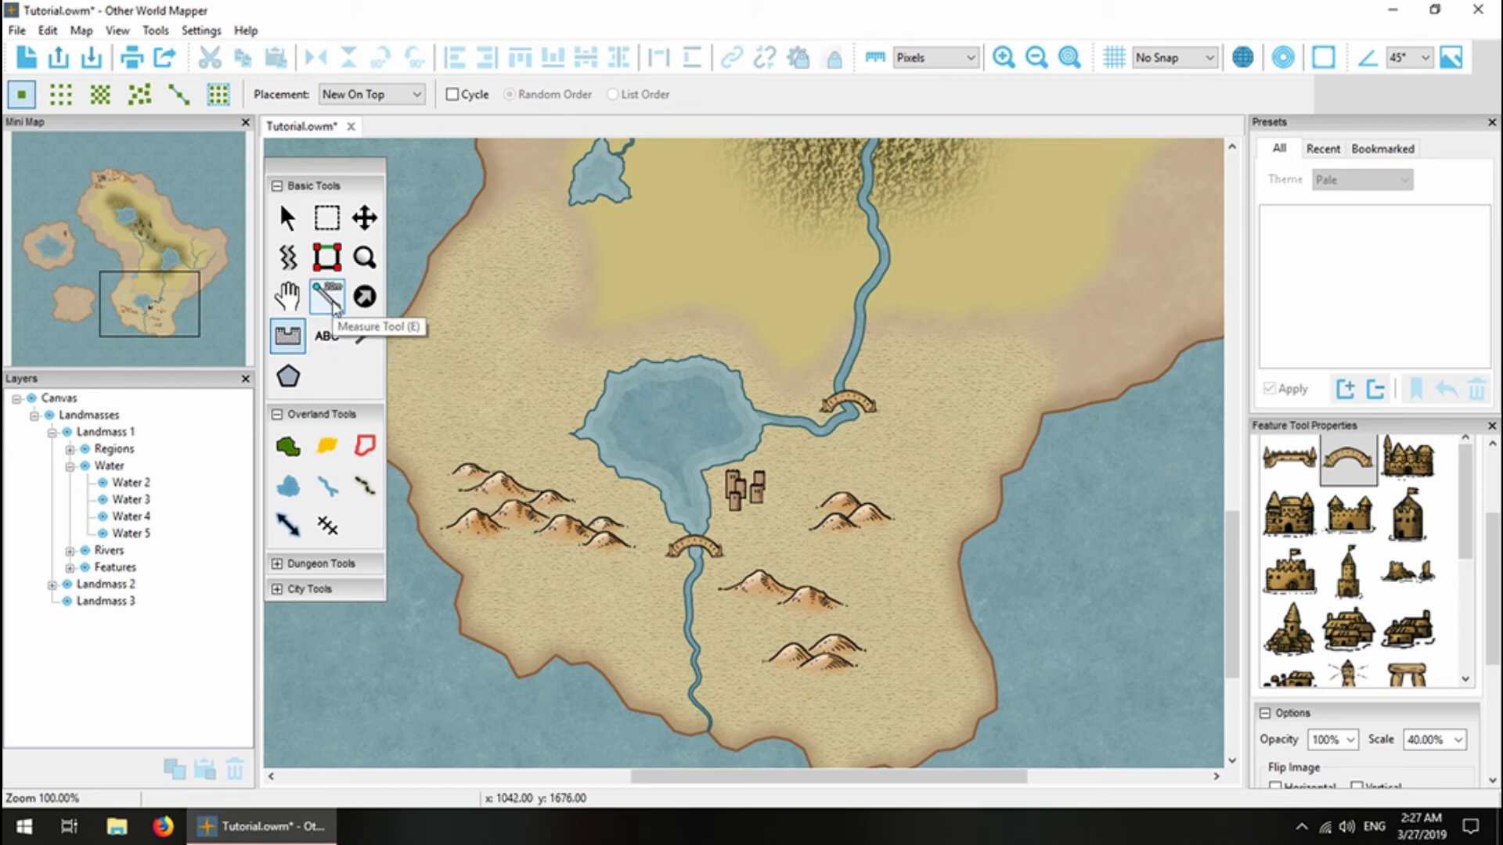
Draw dotted roads south from the northern town, through the centre, and joining western and central roads.
{"action": "left_click", "coordinate": [364, 486]}
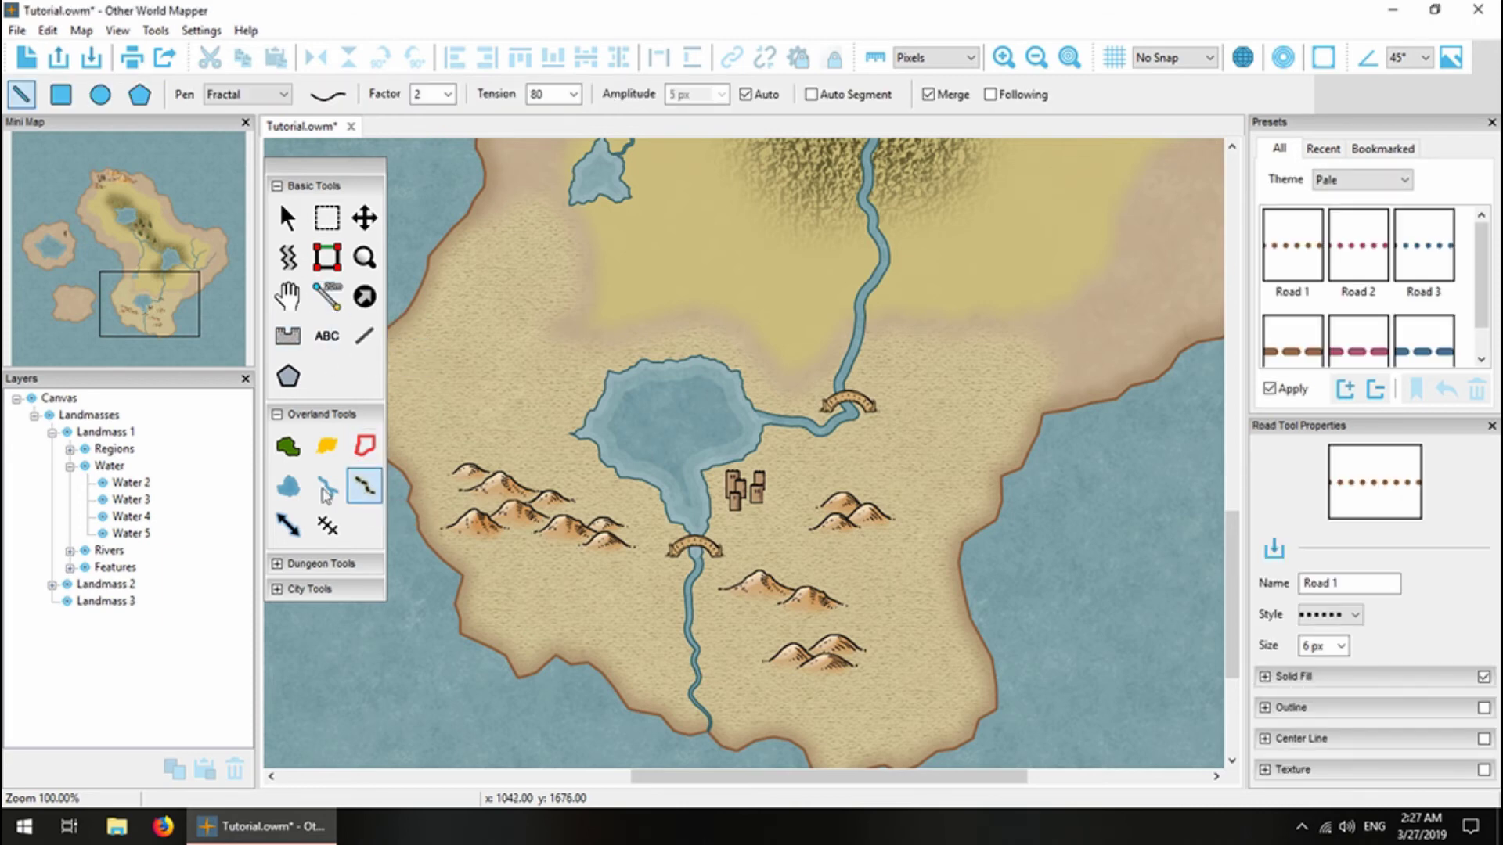
{"action": "left_click_drag", "start_coordinate": [101, 210], "coordinate": [111, 204]}
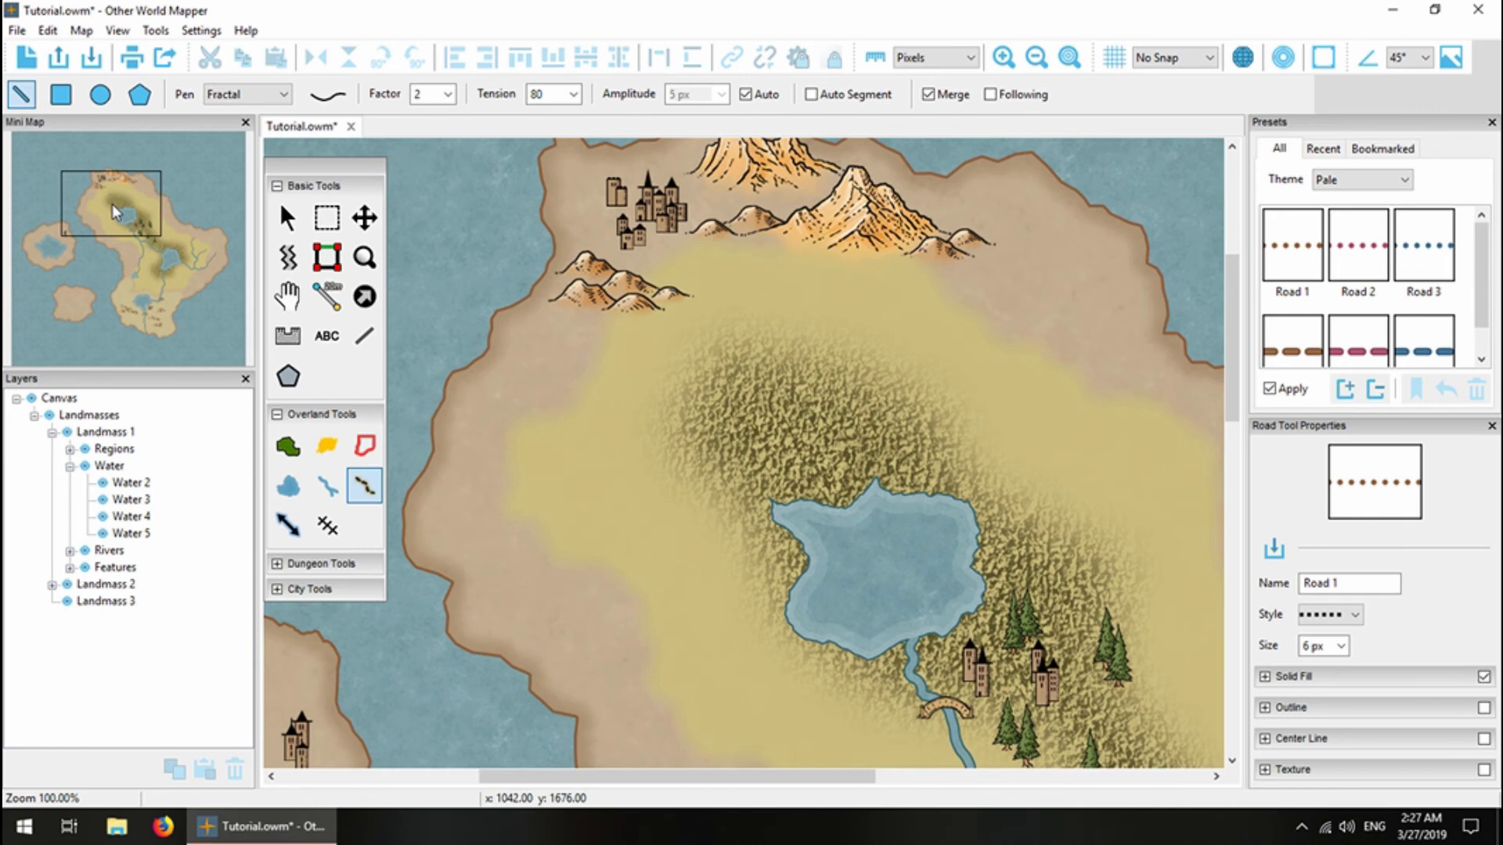
{"action": "mouse_move", "coordinate": [668, 268]}
{"action": "left_mouse_down"}
{"action": "mouse_move", "coordinate": [731, 325]}
{"action": "mouse_move", "coordinate": [772, 701]}
{"action": "mouse_move", "coordinate": [968, 640]}
{"action": "left_mouse_up"}
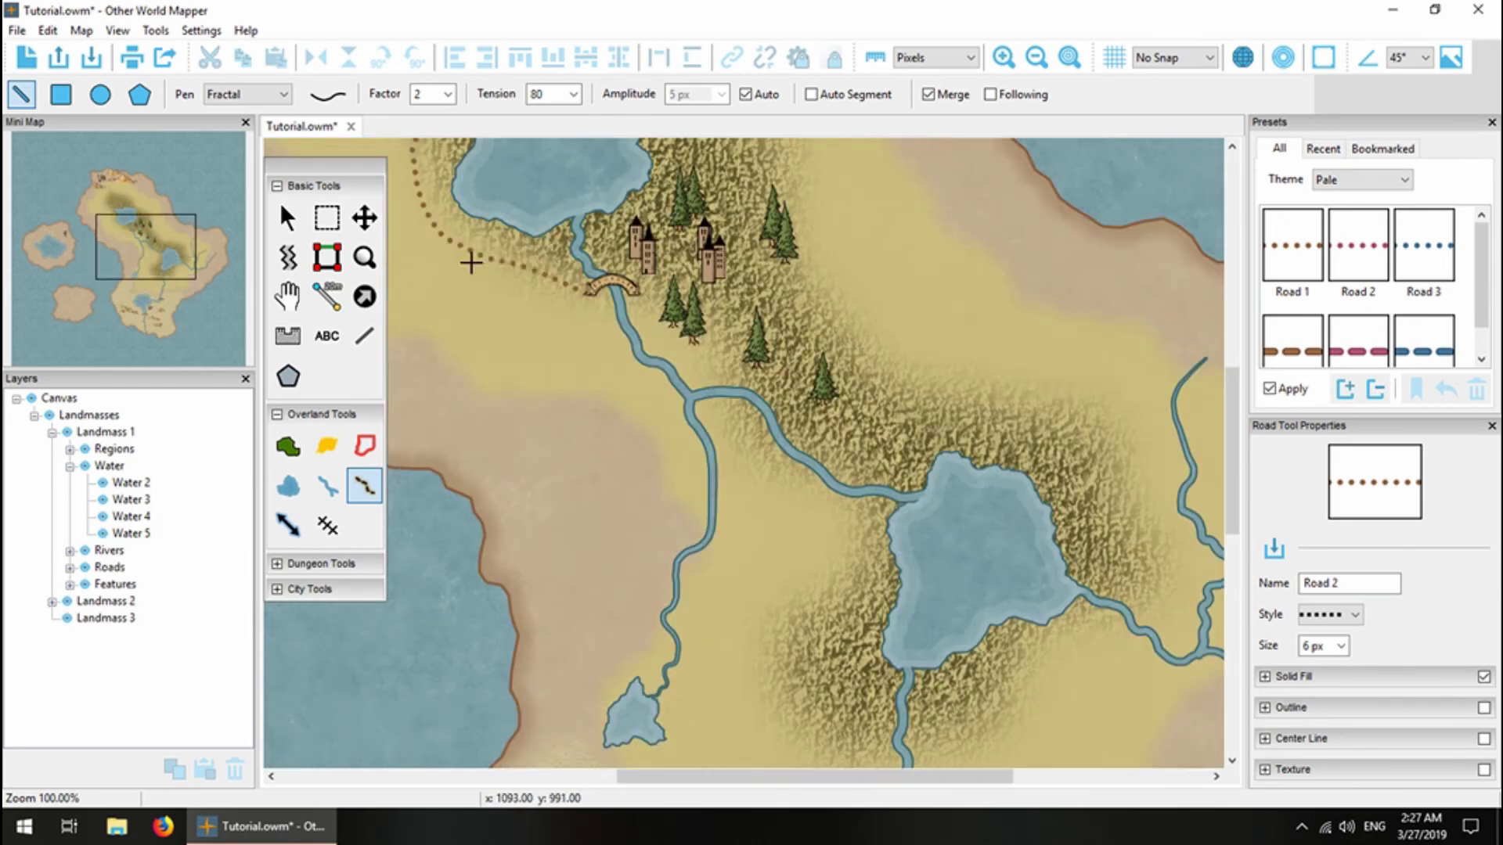
{"action": "mouse_move", "coordinate": [470, 259]}
{"action": "left_mouse_down"}
{"action": "mouse_move", "coordinate": [548, 477]}
{"action": "mouse_move", "coordinate": [579, 629]}
{"action": "mouse_move", "coordinate": [588, 577]}
{"action": "mouse_move", "coordinate": [603, 576]}
{"action": "mouse_move", "coordinate": [599, 628]}
{"action": "mouse_move", "coordinate": [698, 695]}
{"action": "mouse_move", "coordinate": [859, 663]}
{"action": "mouse_move", "coordinate": [844, 642]}
{"action": "mouse_move", "coordinate": [920, 561]}
{"action": "left_mouse_up"}
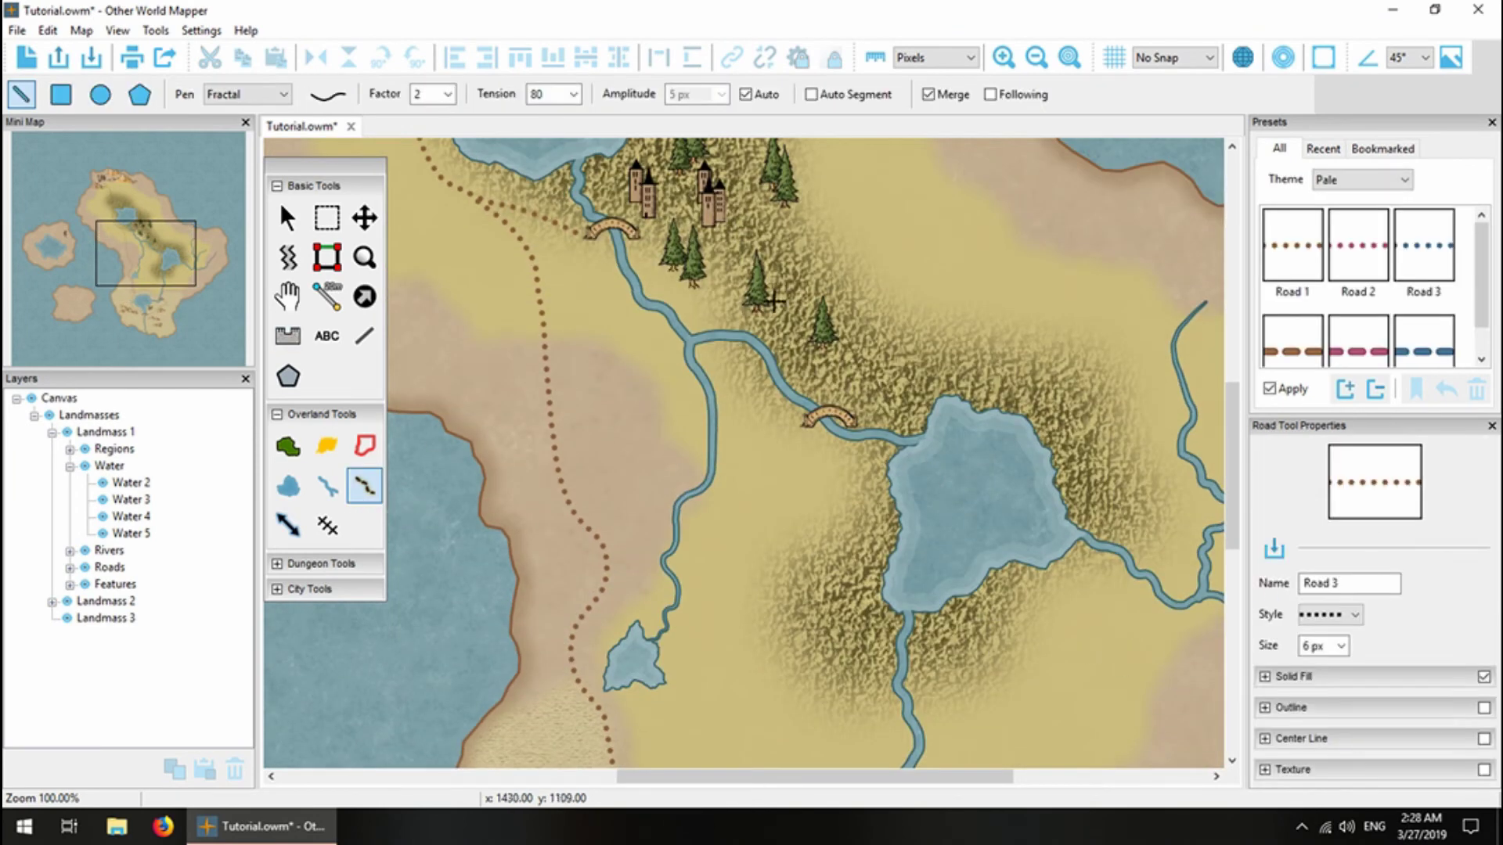
{"action": "mouse_move", "coordinate": [772, 299]}
{"action": "left_mouse_down"}
{"action": "mouse_move", "coordinate": [890, 332]}
{"action": "mouse_move", "coordinate": [880, 383]}
{"action": "mouse_move", "coordinate": [799, 419]}
{"action": "left_mouse_up"}
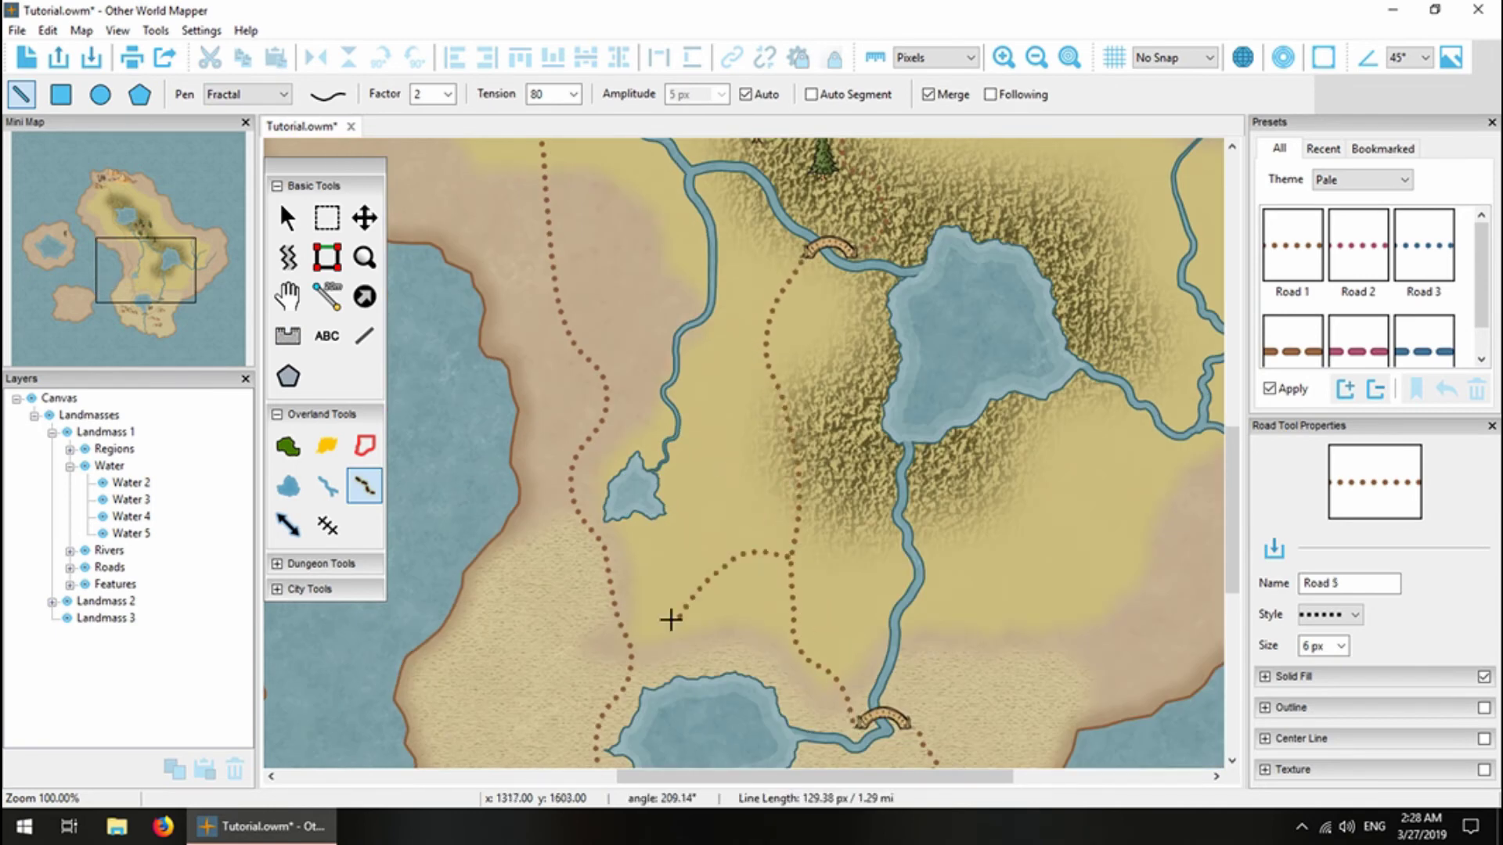
{"action": "left_click", "coordinate": [364, 218]}
{"action": "left_click", "coordinate": [364, 486]}
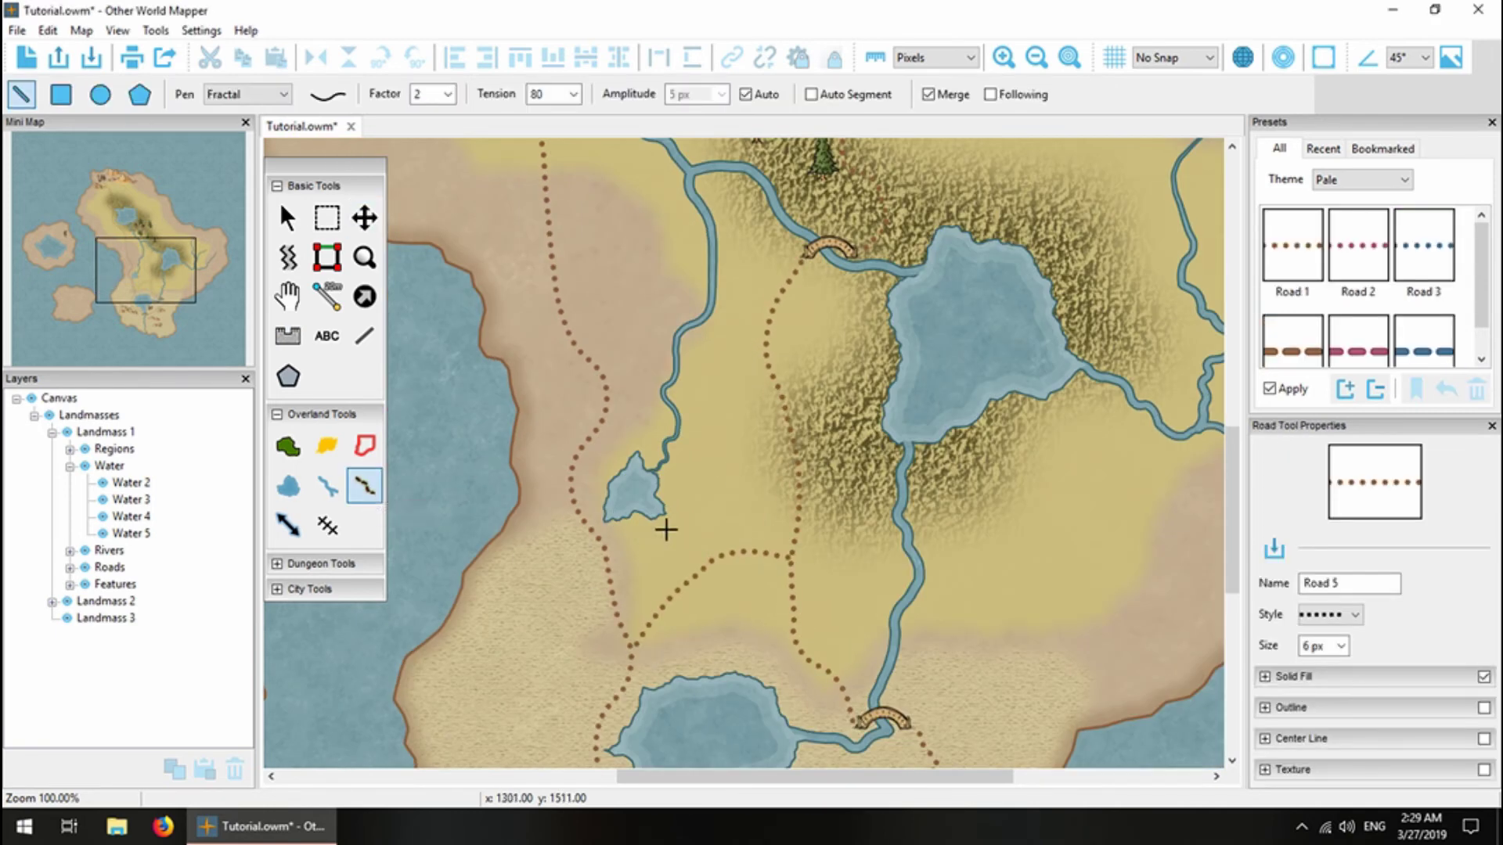
{"action": "scroll", "coordinate": [762, 534], "scroll_direction": "up", "scroll_amount": 5}
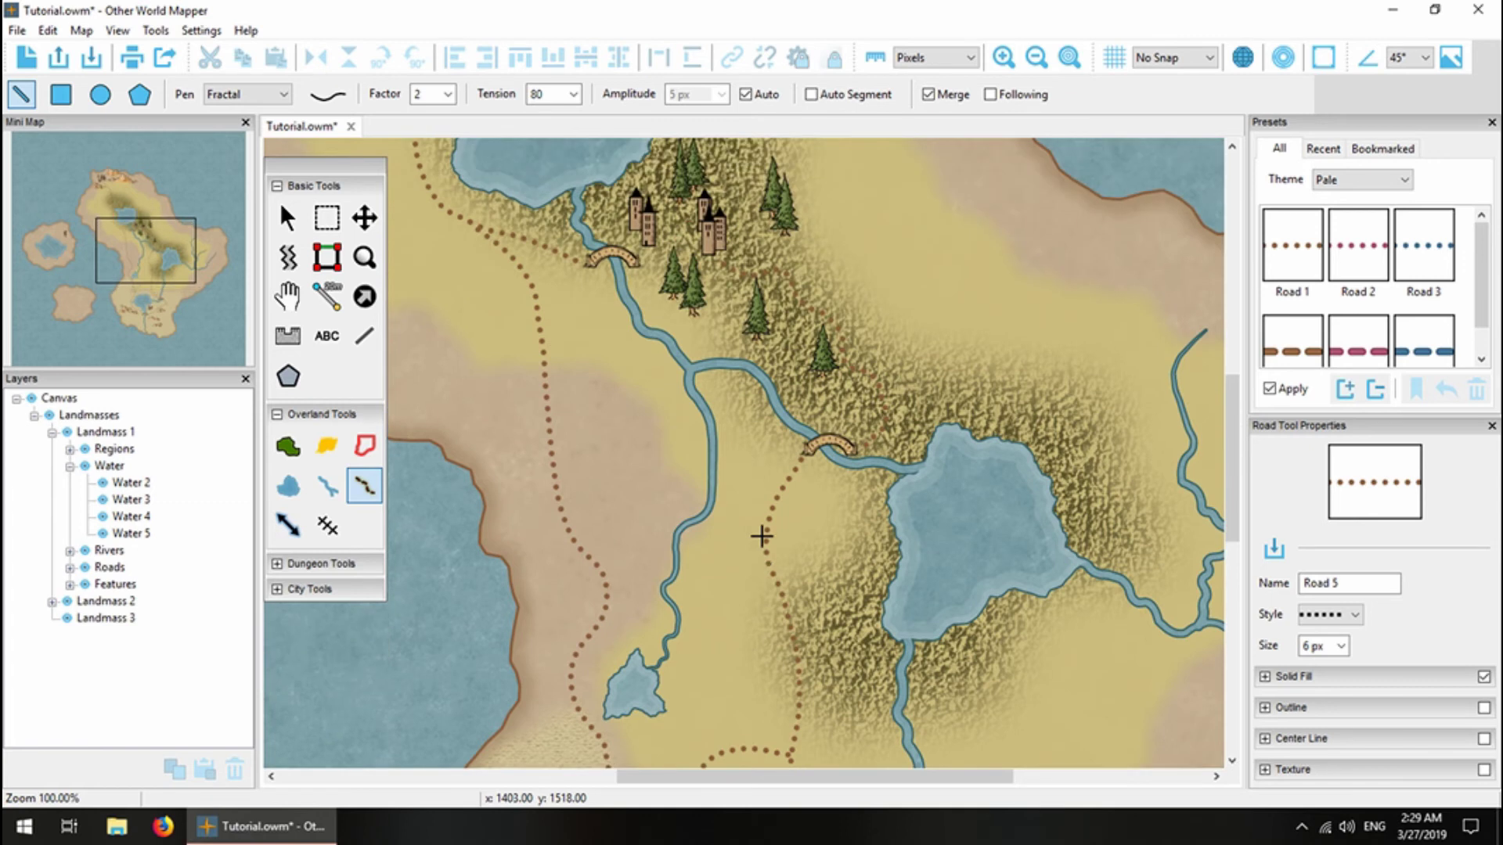
{"action": "left_click", "coordinate": [377, 223]}
Lower Region 2's texture opacity to 60%.
{"action": "left_click", "coordinate": [1000, 385]}
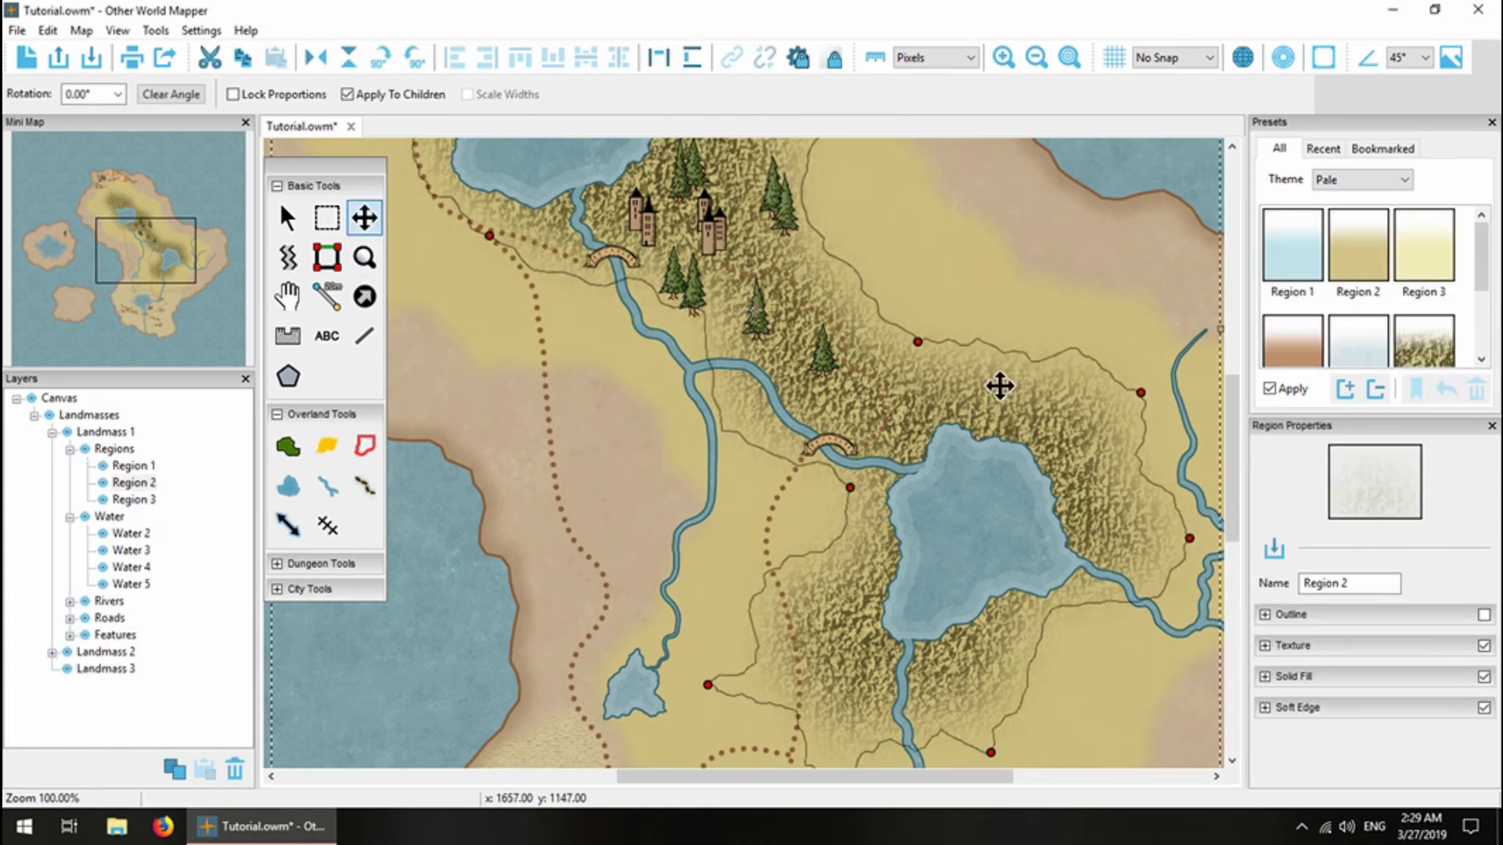
{"action": "left_click", "coordinate": [1303, 647]}
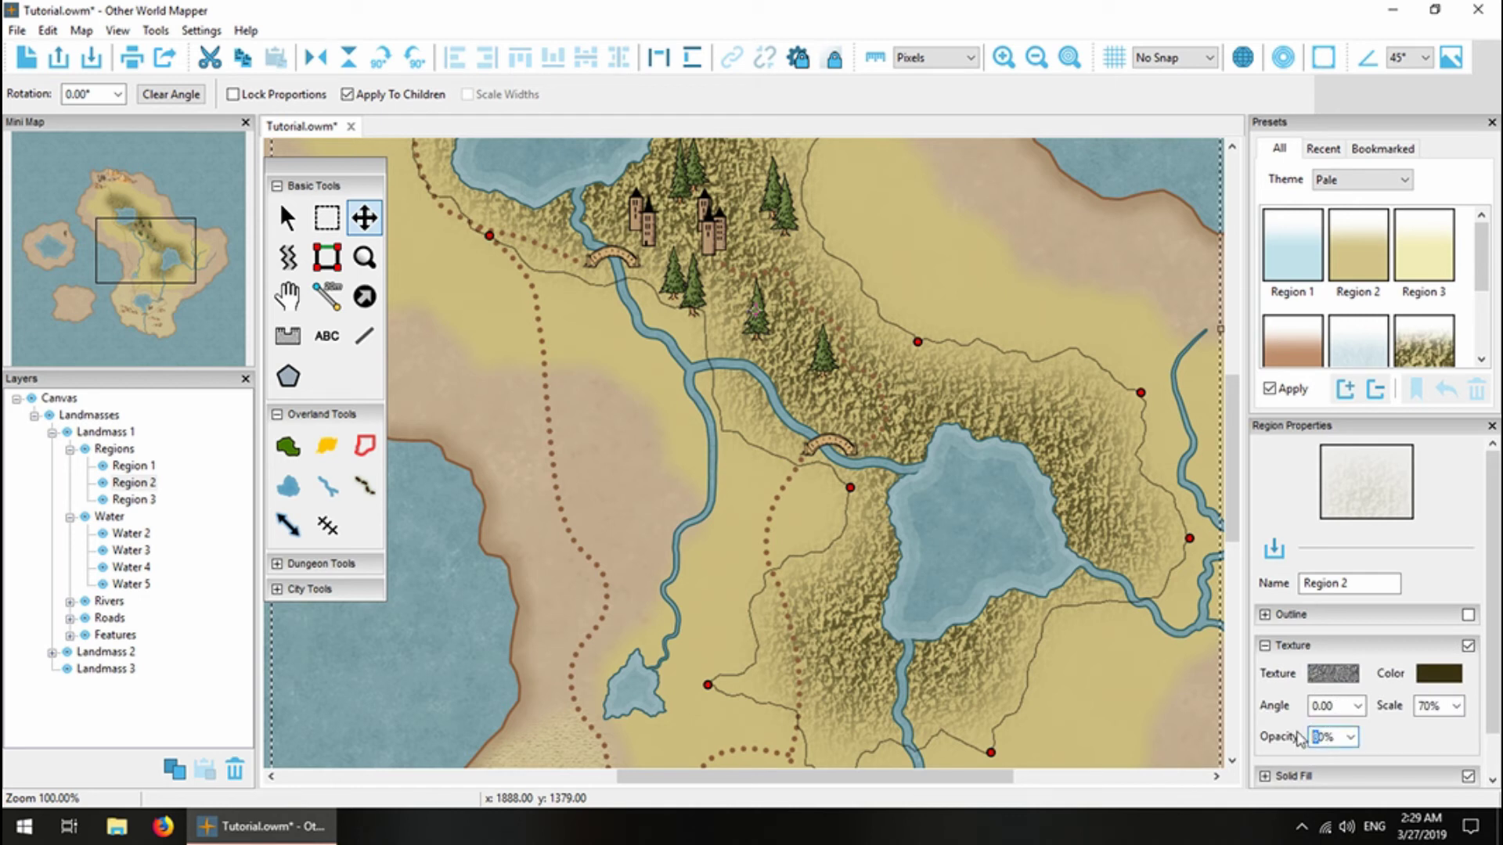
{"action": "key", "text": "Return"}
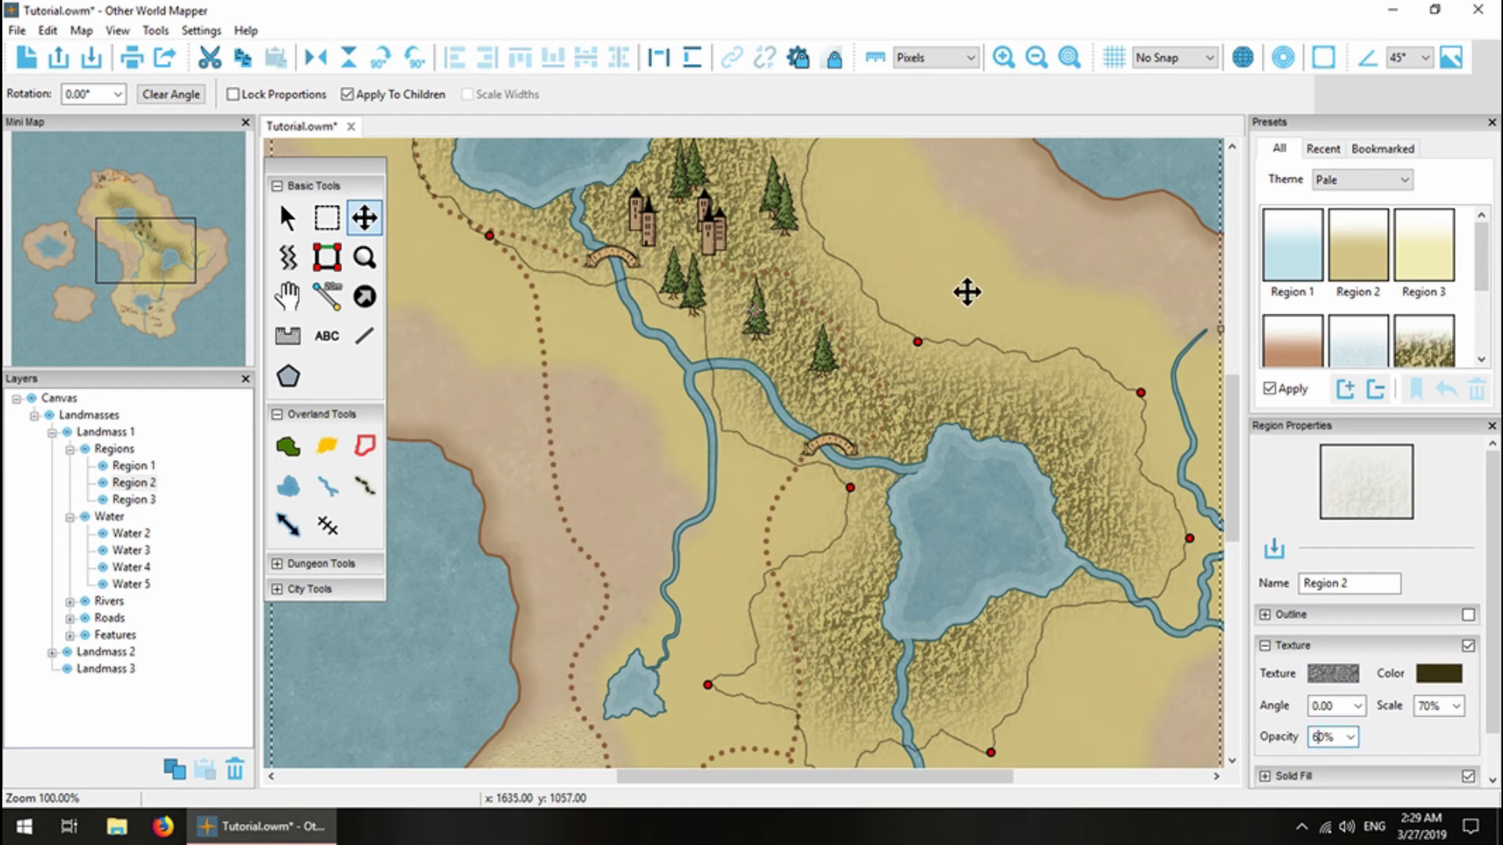
Give Region 1 a 56% solid fill opacity and a 136 px soft edge spread.
{"action": "left_click", "coordinate": [310, 749]}
{"action": "left_click", "coordinate": [469, 744]}
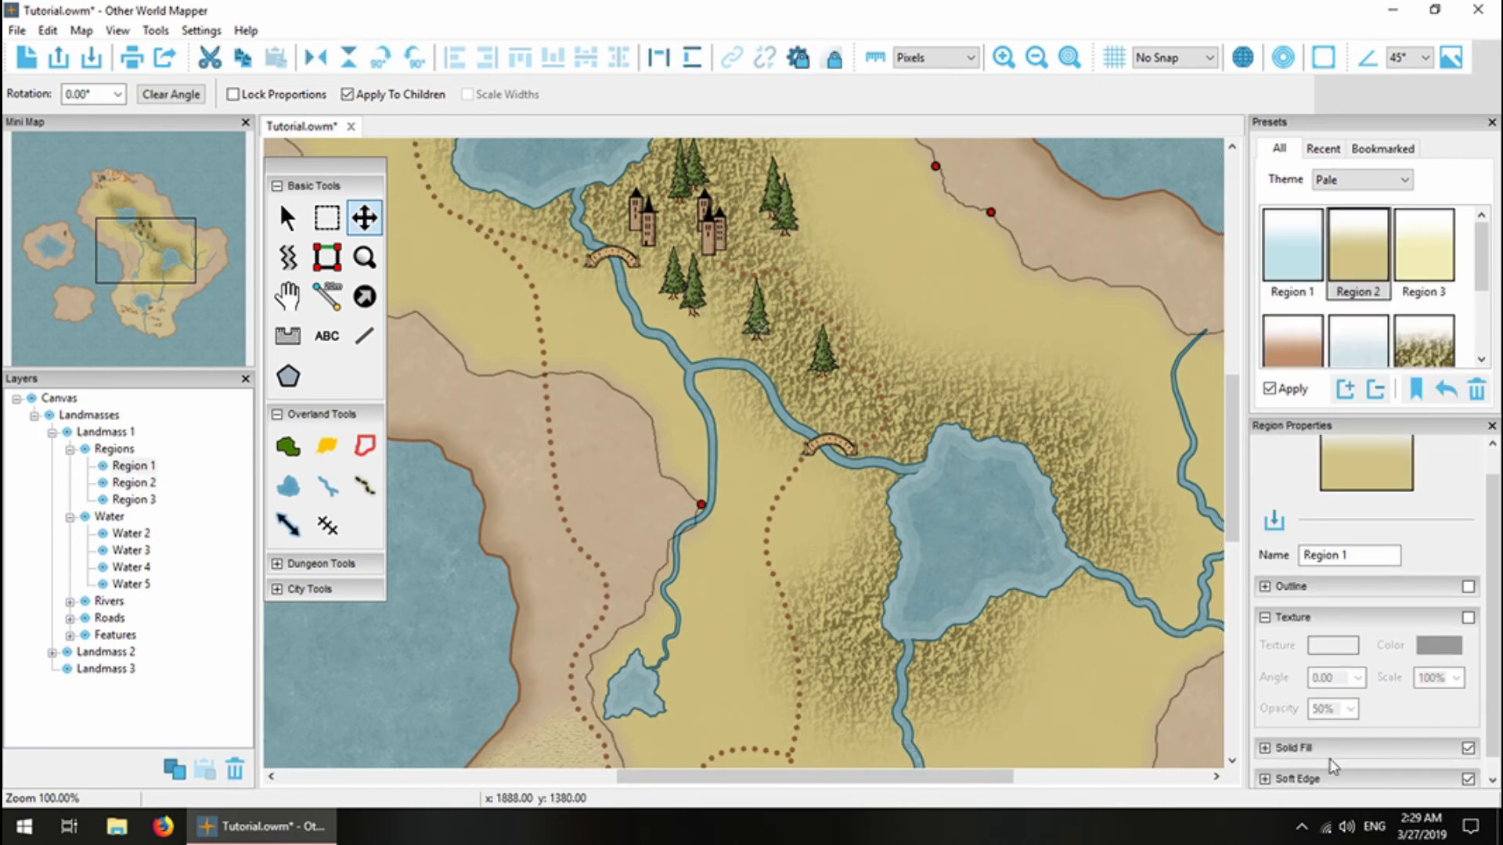
{"action": "left_click", "coordinate": [1294, 748]}
{"action": "left_click", "coordinate": [1449, 720]}
{"action": "left_click_drag", "start_coordinate": [1405, 743], "coordinate": [1415, 743]}
{"action": "left_click", "coordinate": [1265, 760]}
{"action": "left_click", "coordinate": [1352, 759]}
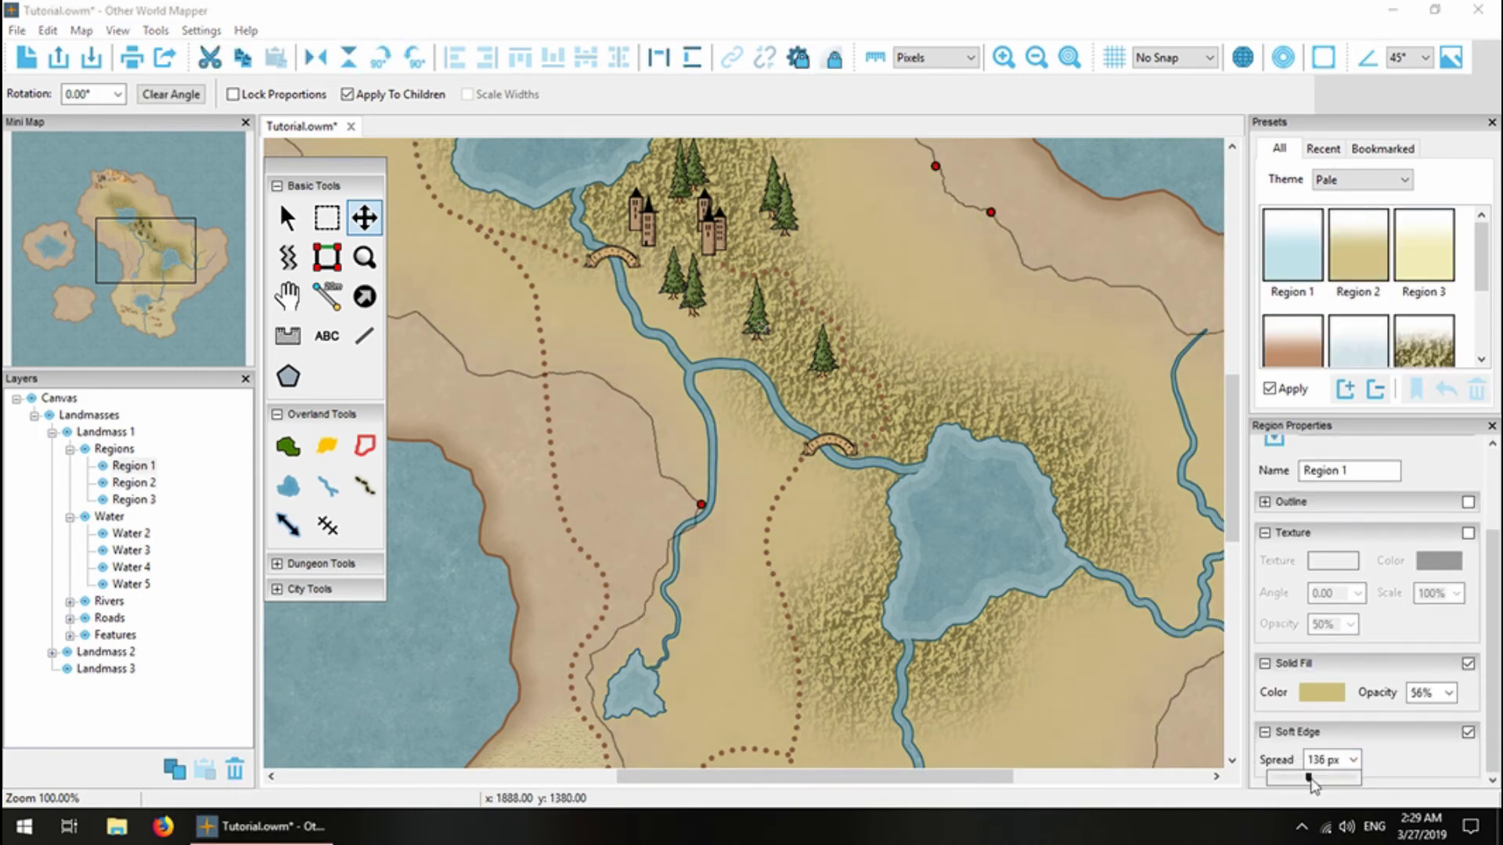
{"action": "left_click", "coordinate": [806, 678]}
{"action": "left_click_drag", "start_coordinate": [146, 270], "coordinate": [78, 203]}
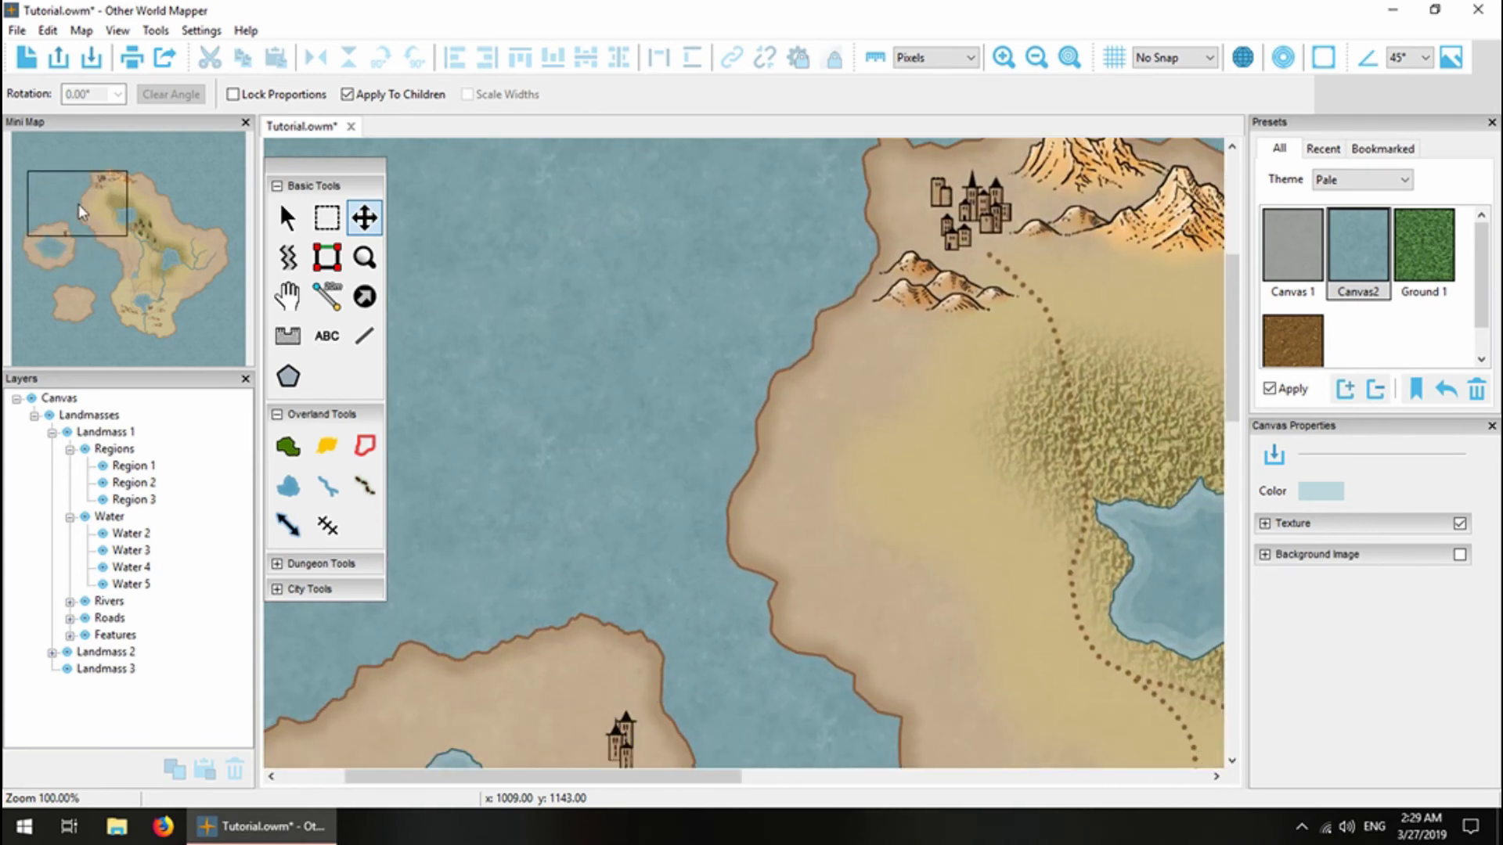
Trace a curved sea travel route from the northern coast, bending south, ending at the southern coast.
{"action": "left_click", "coordinate": [287, 526]}
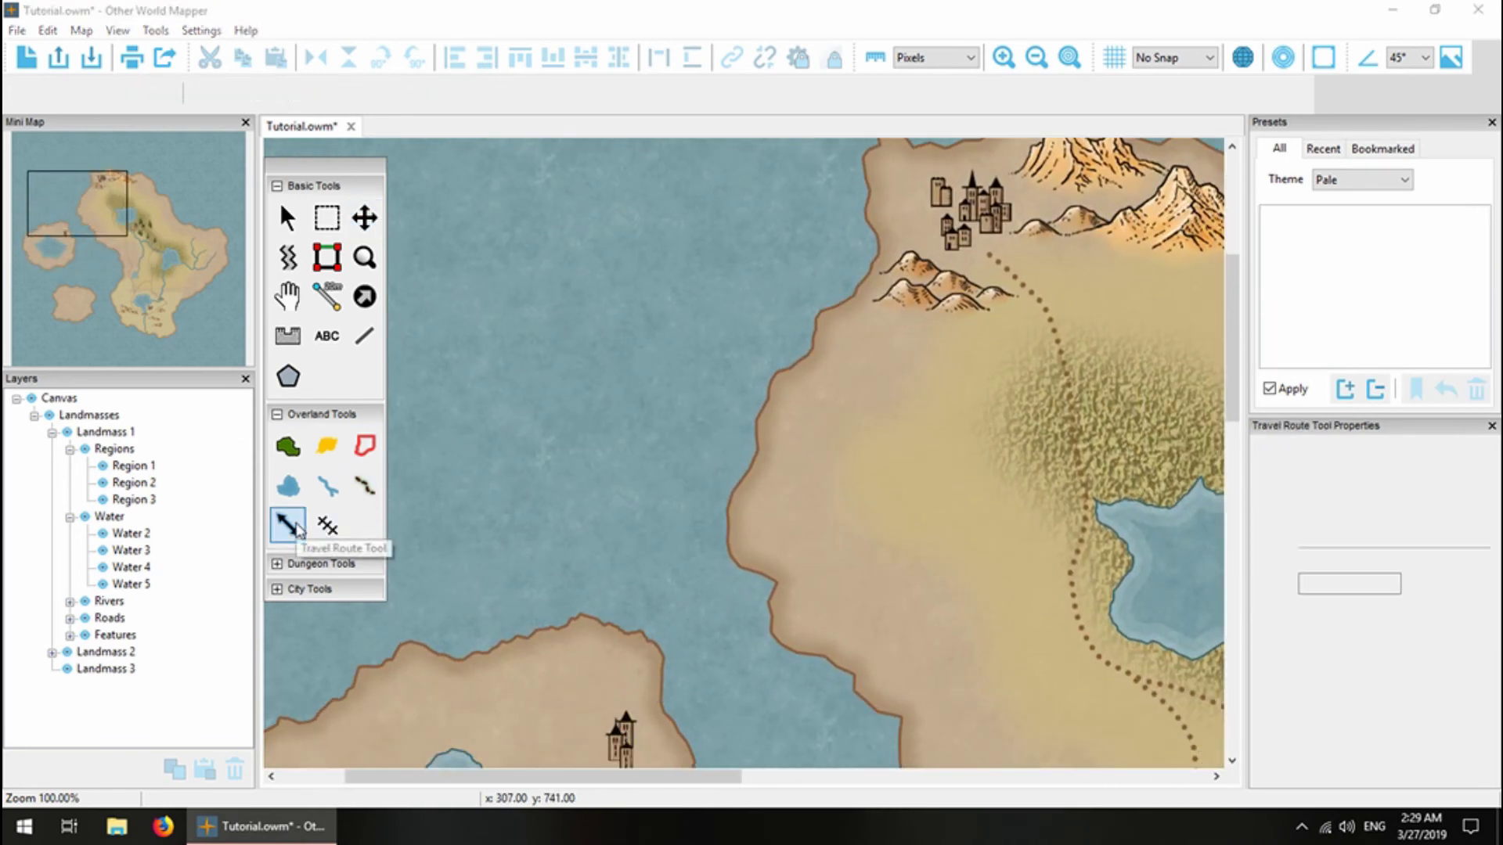
{"action": "left_click", "coordinate": [864, 239]}
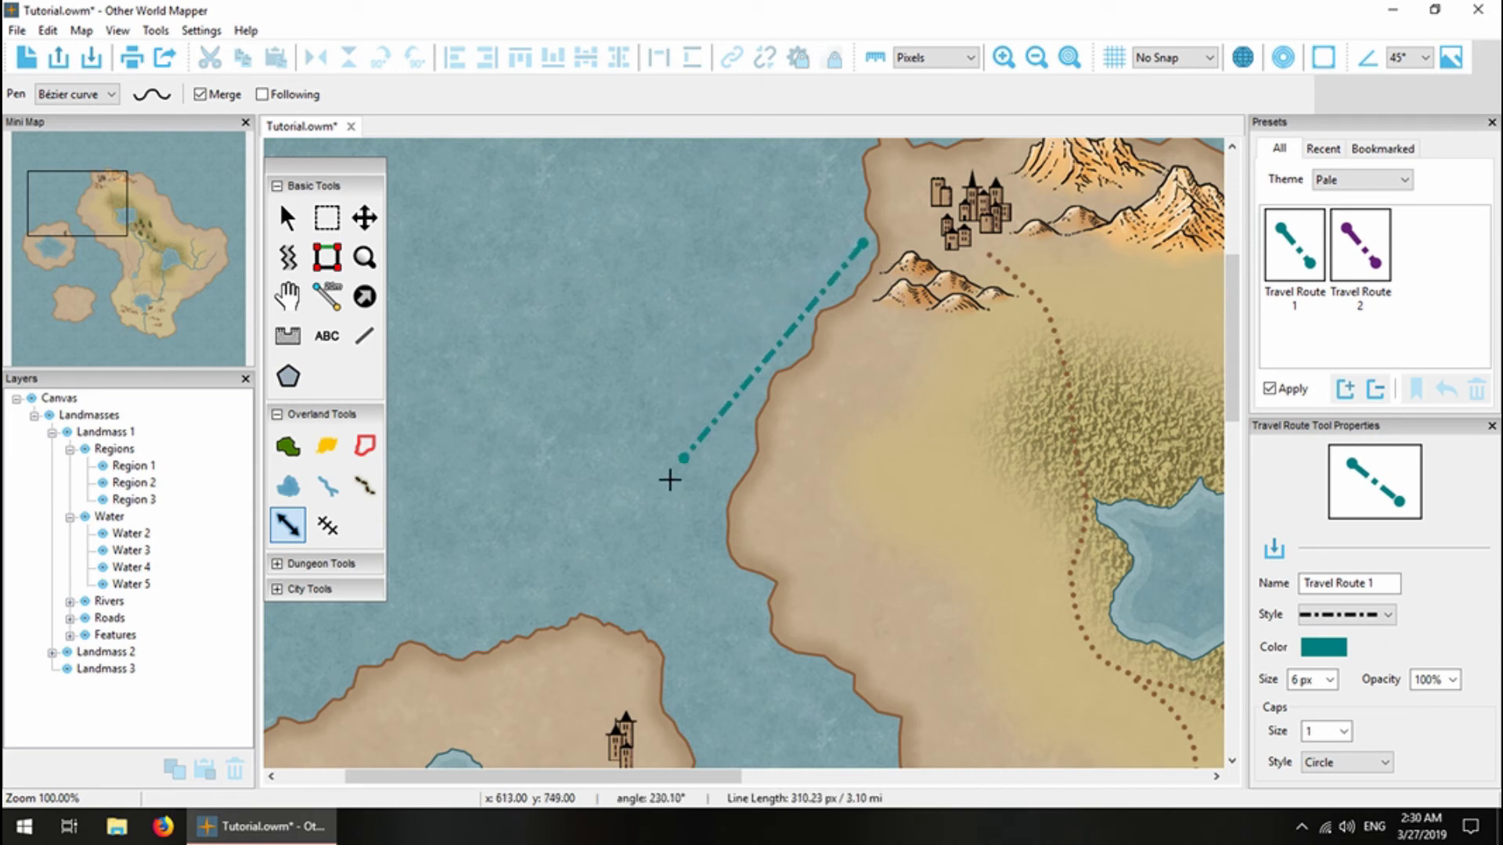
{"action": "left_click_drag", "start_coordinate": [682, 429], "coordinate": [674, 464]}
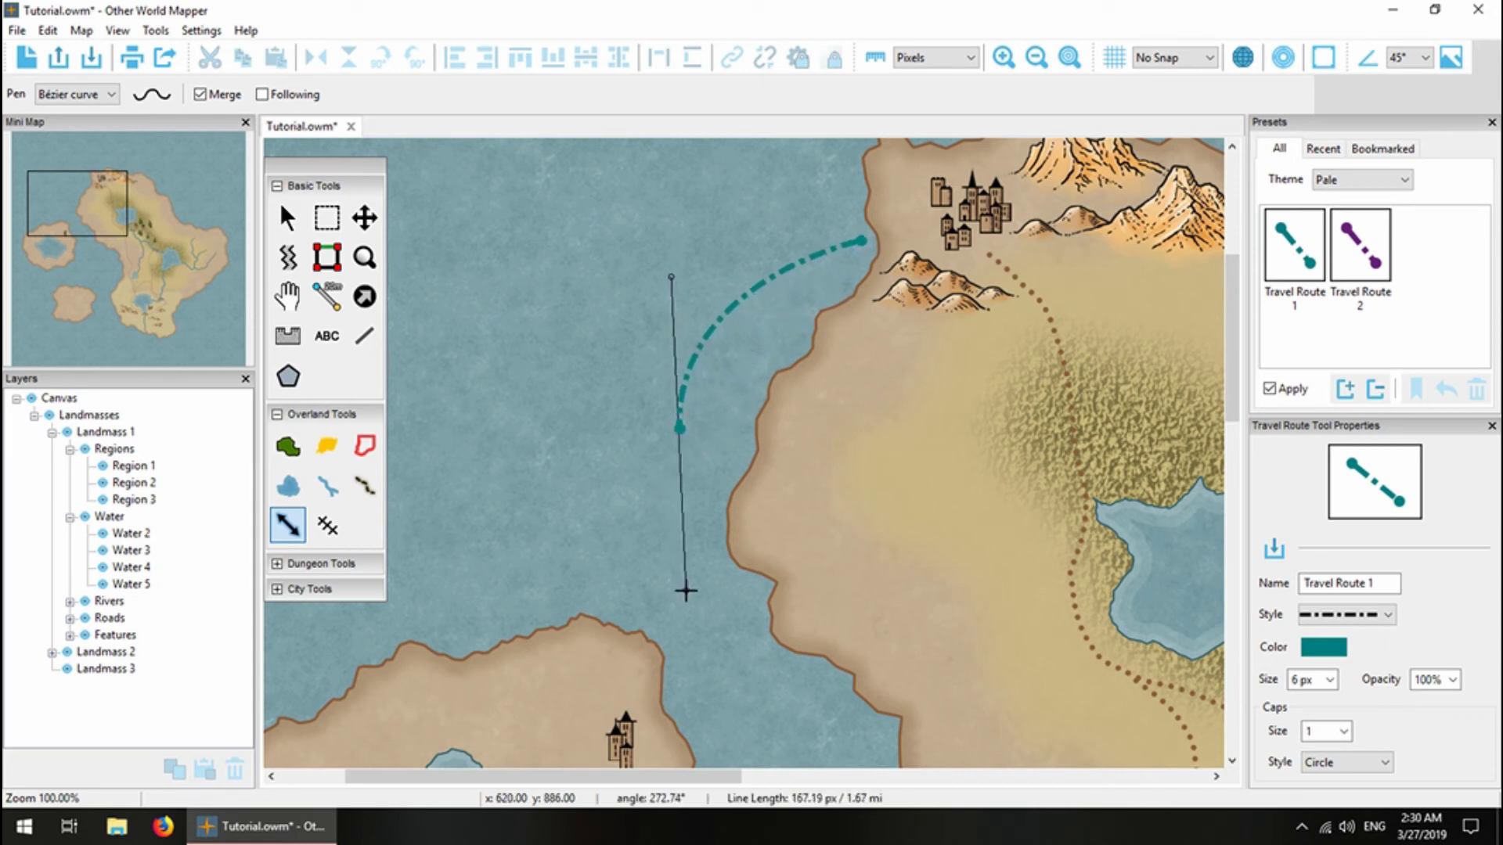
{"action": "scroll", "coordinate": [666, 664], "scroll_direction": "down", "scroll_amount": 1}
{"action": "left_click_drag", "start_coordinate": [695, 663], "coordinate": [642, 666]}
{"action": "scroll", "coordinate": [642, 666], "scroll_direction": "down", "scroll_amount": 3}
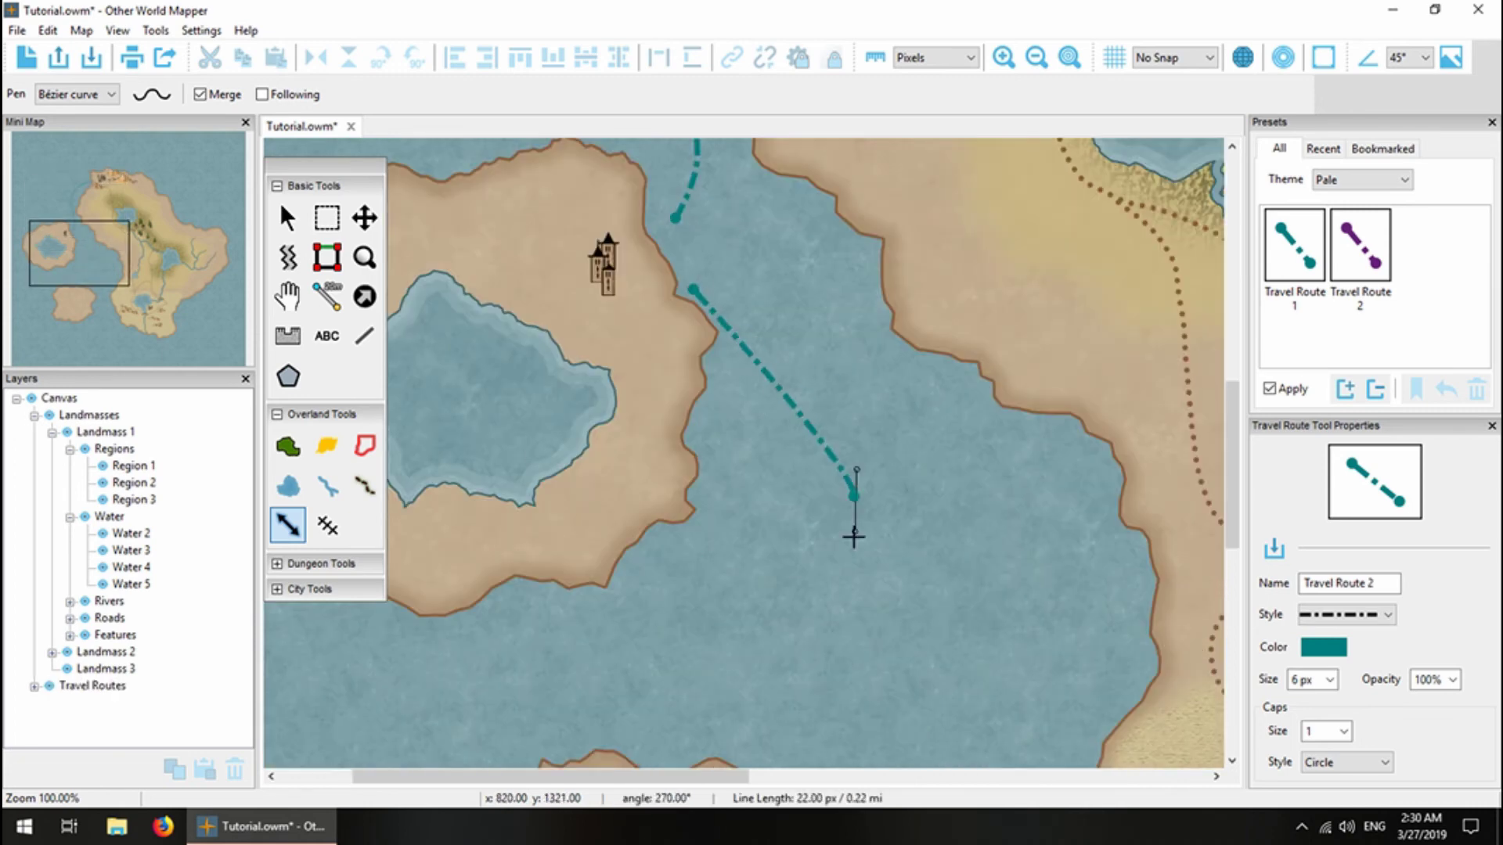
{"action": "scroll", "coordinate": [852, 530], "scroll_direction": "down", "scroll_amount": 2}
{"action": "scroll", "coordinate": [861, 540], "scroll_direction": "down", "scroll_amount": 3}
{"action": "left_click_drag", "start_coordinate": [895, 548], "coordinate": [997, 559]}
{"action": "double_click", "coordinate": [1117, 553]}
{"action": "scroll", "coordinate": [1024, 724], "scroll_direction": "right", "scroll_amount": 4}
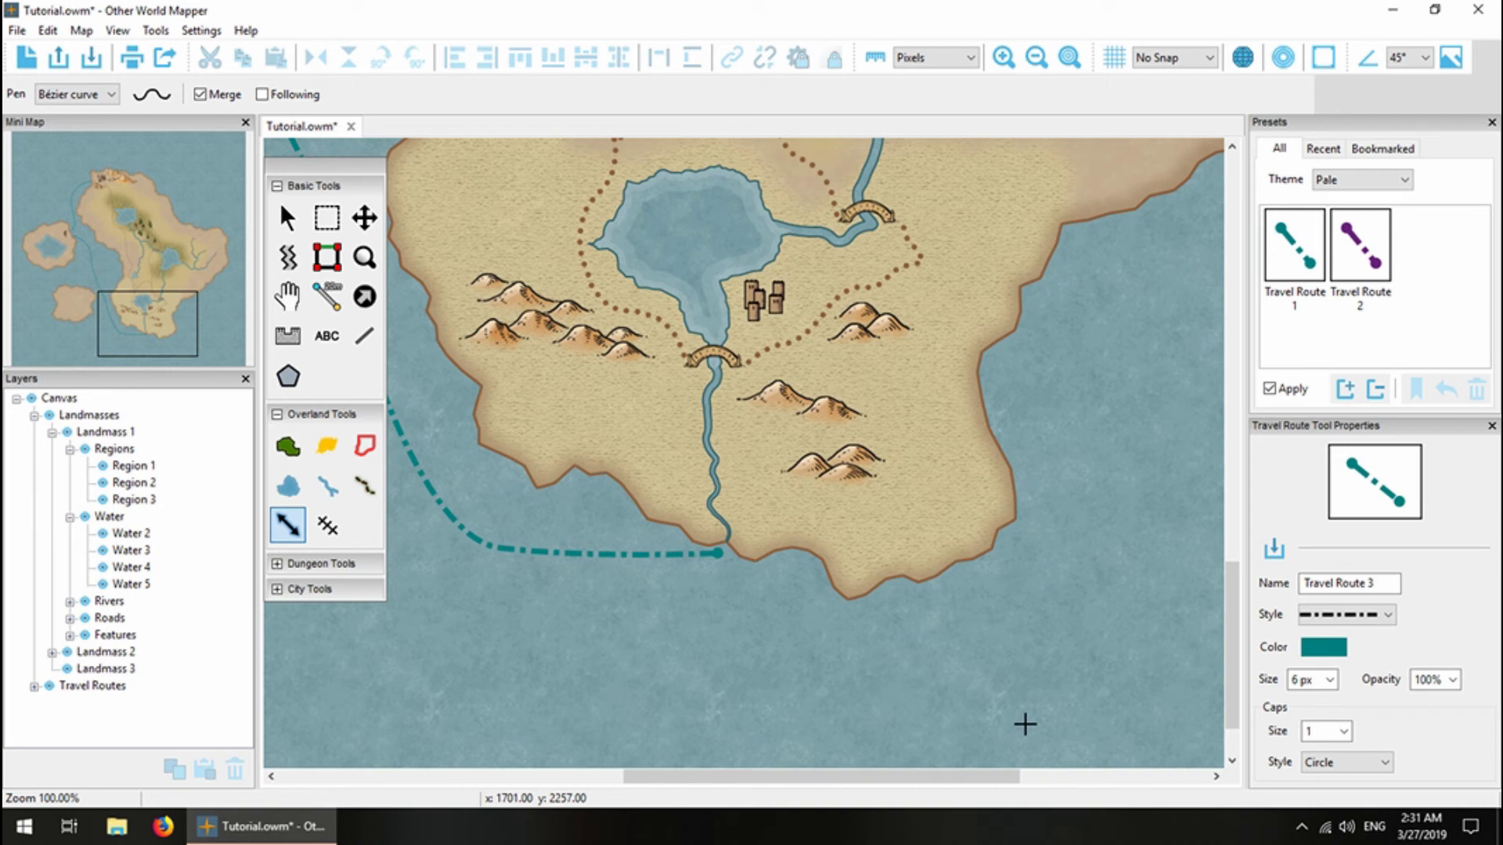
Place a 'Tutorial Map' text label in the empty north-eastern sea.
{"action": "left_click", "coordinate": [327, 336]}
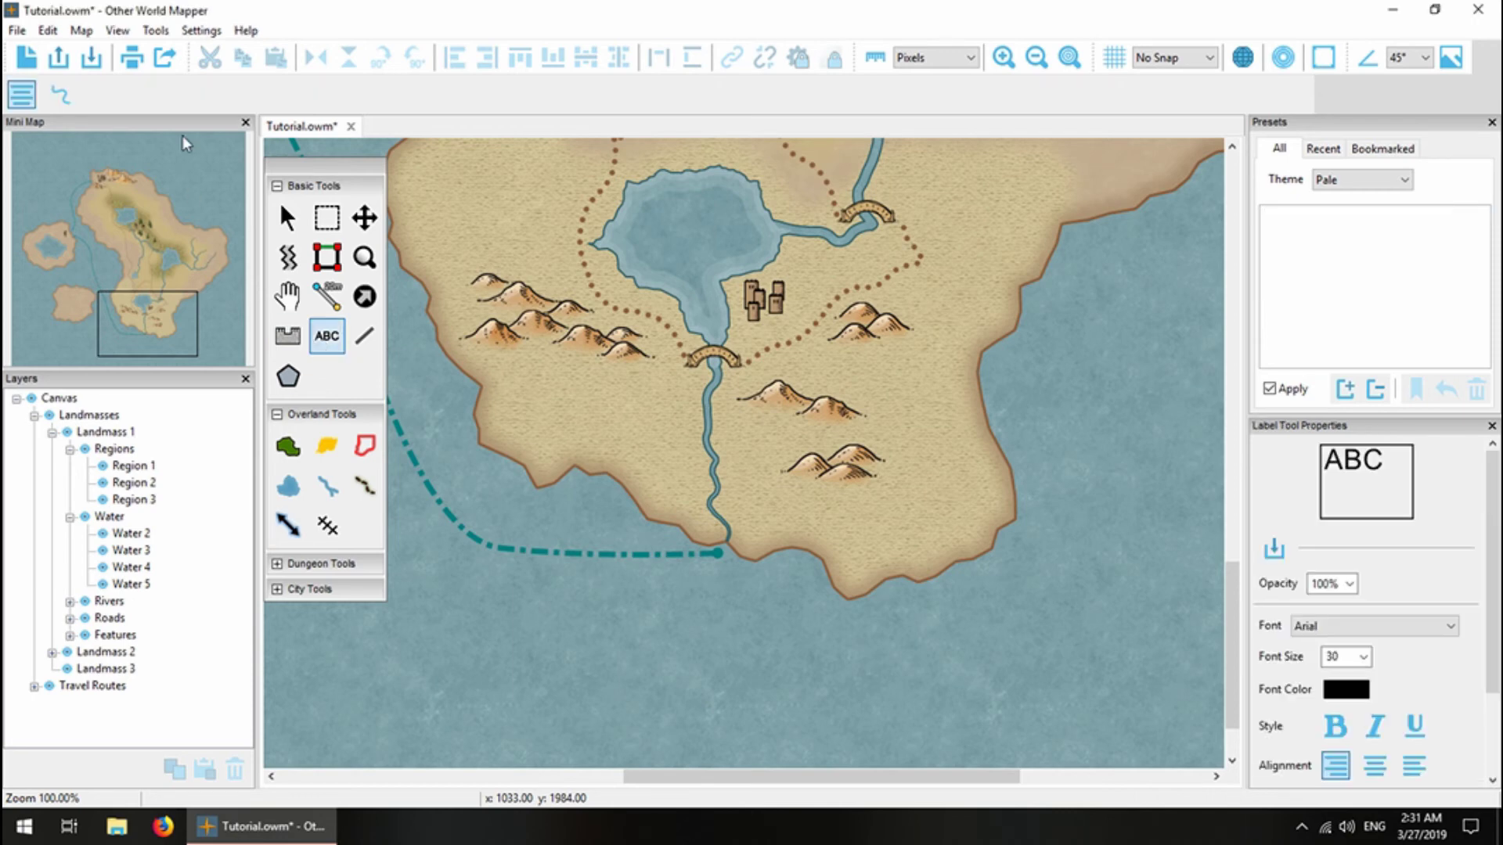
{"action": "mouse_move", "coordinate": [166, 167]}
{"action": "left_mouse_down"}
{"action": "mouse_move", "coordinate": [59, 165]}
{"action": "mouse_move", "coordinate": [188, 163]}
{"action": "left_mouse_up"}
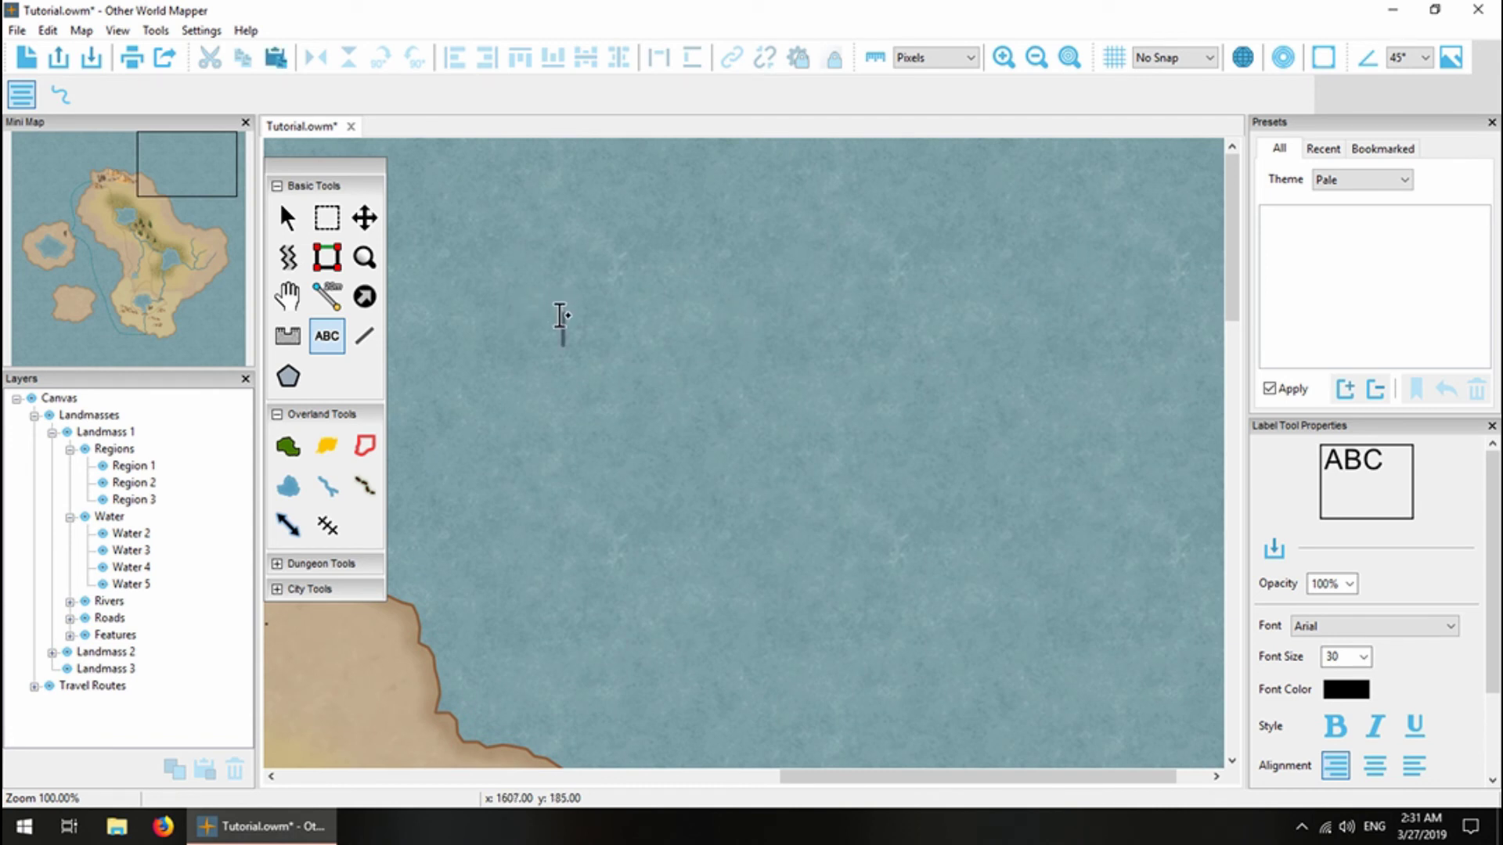
{"action": "left_click_drag", "start_coordinate": [560, 316], "coordinate": [595, 398]}
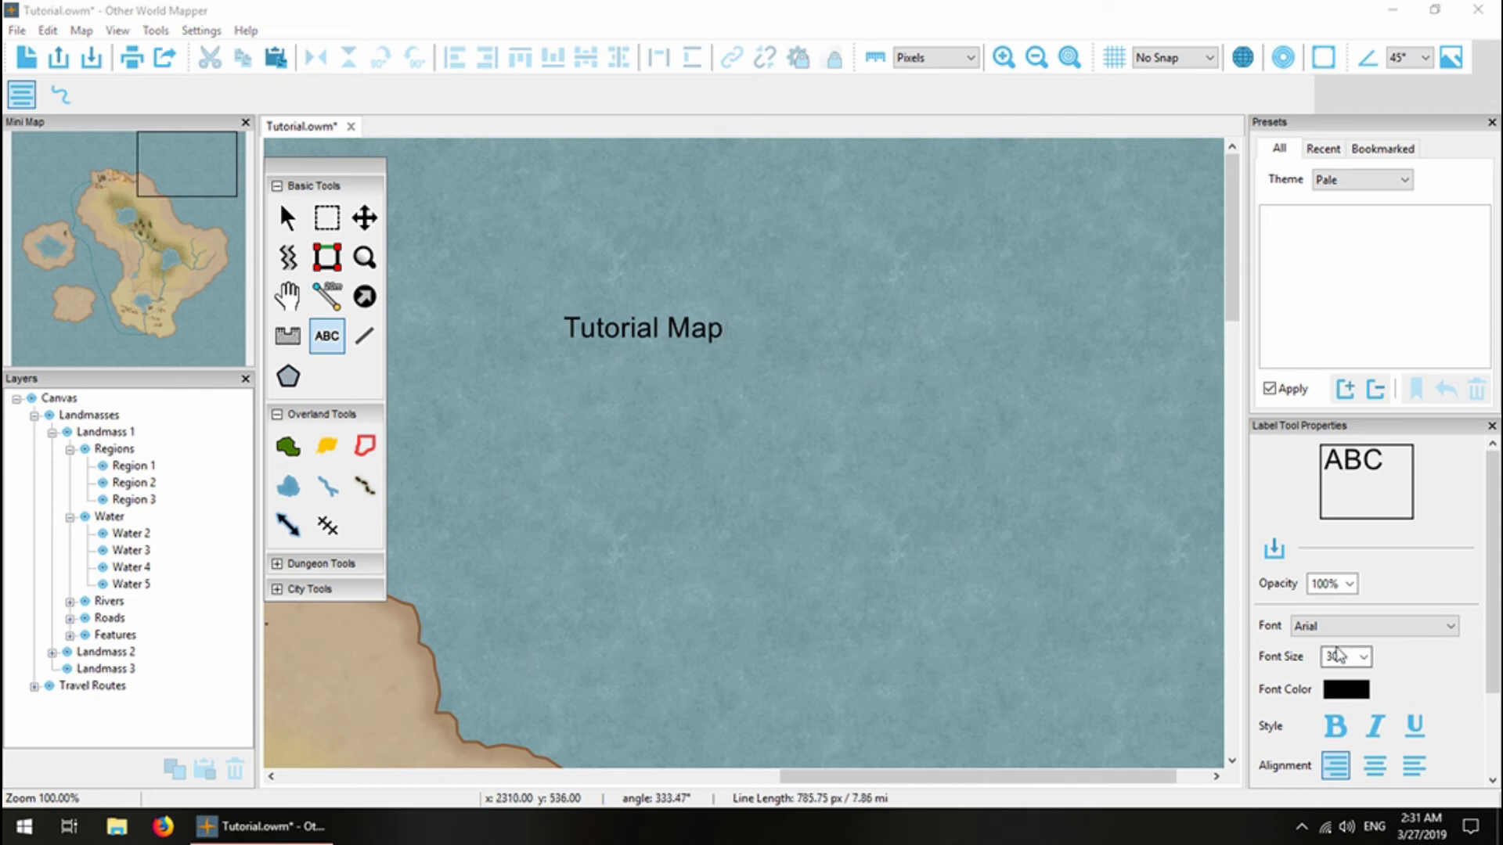
Set the title's font to Segoe Script at size 40.
{"action": "left_click", "coordinate": [1373, 626]}
{"action": "scroll", "coordinate": [1375, 597], "scroll_direction": "down", "scroll_amount": 3}
{"action": "scroll", "coordinate": [1375, 596], "scroll_direction": "down", "scroll_amount": 10}
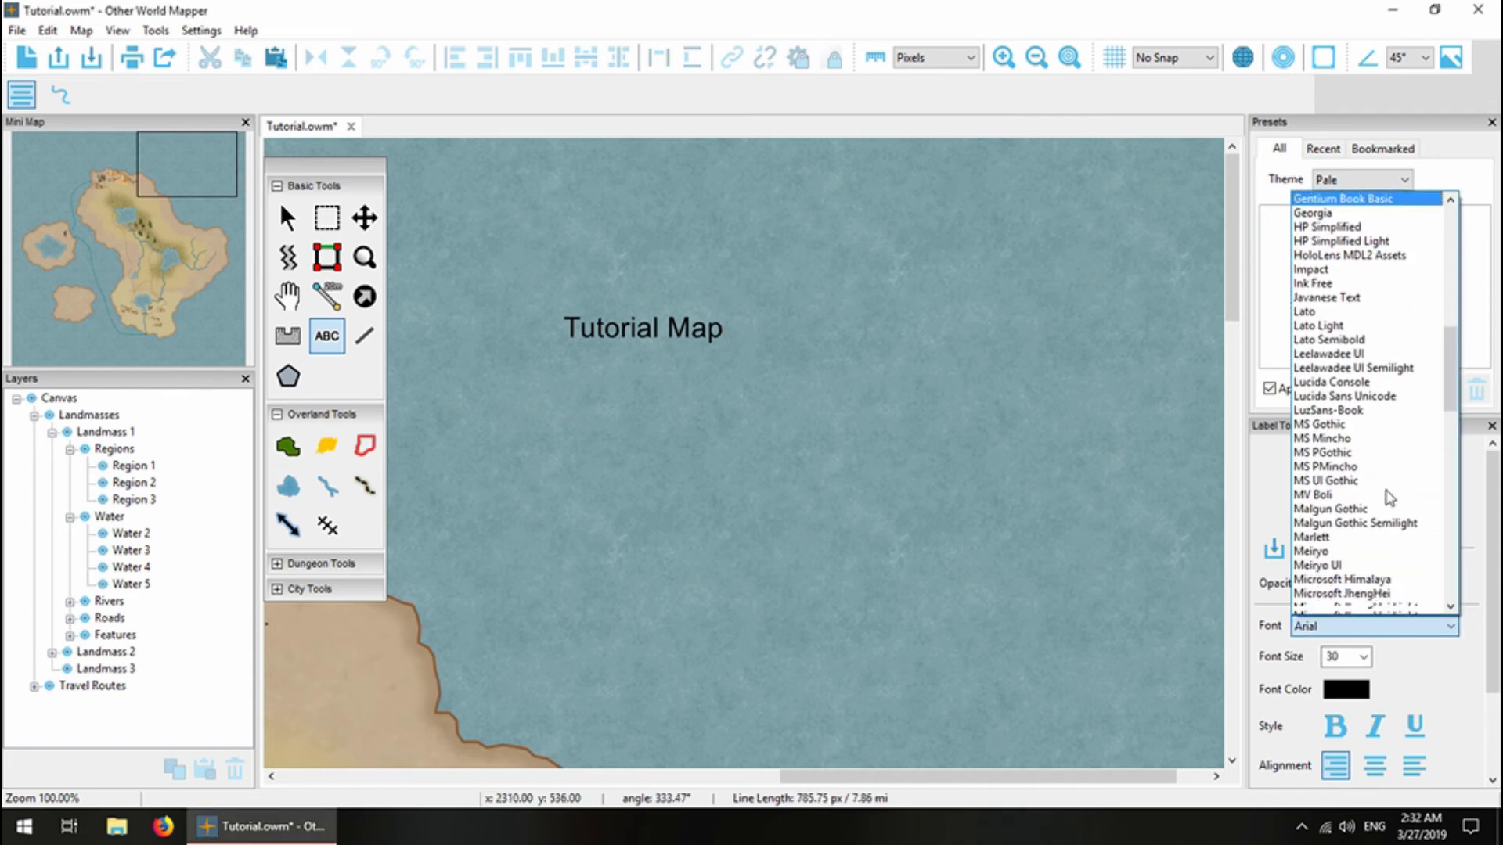
{"action": "scroll", "coordinate": [1390, 497], "scroll_direction": "down", "scroll_amount": 5}
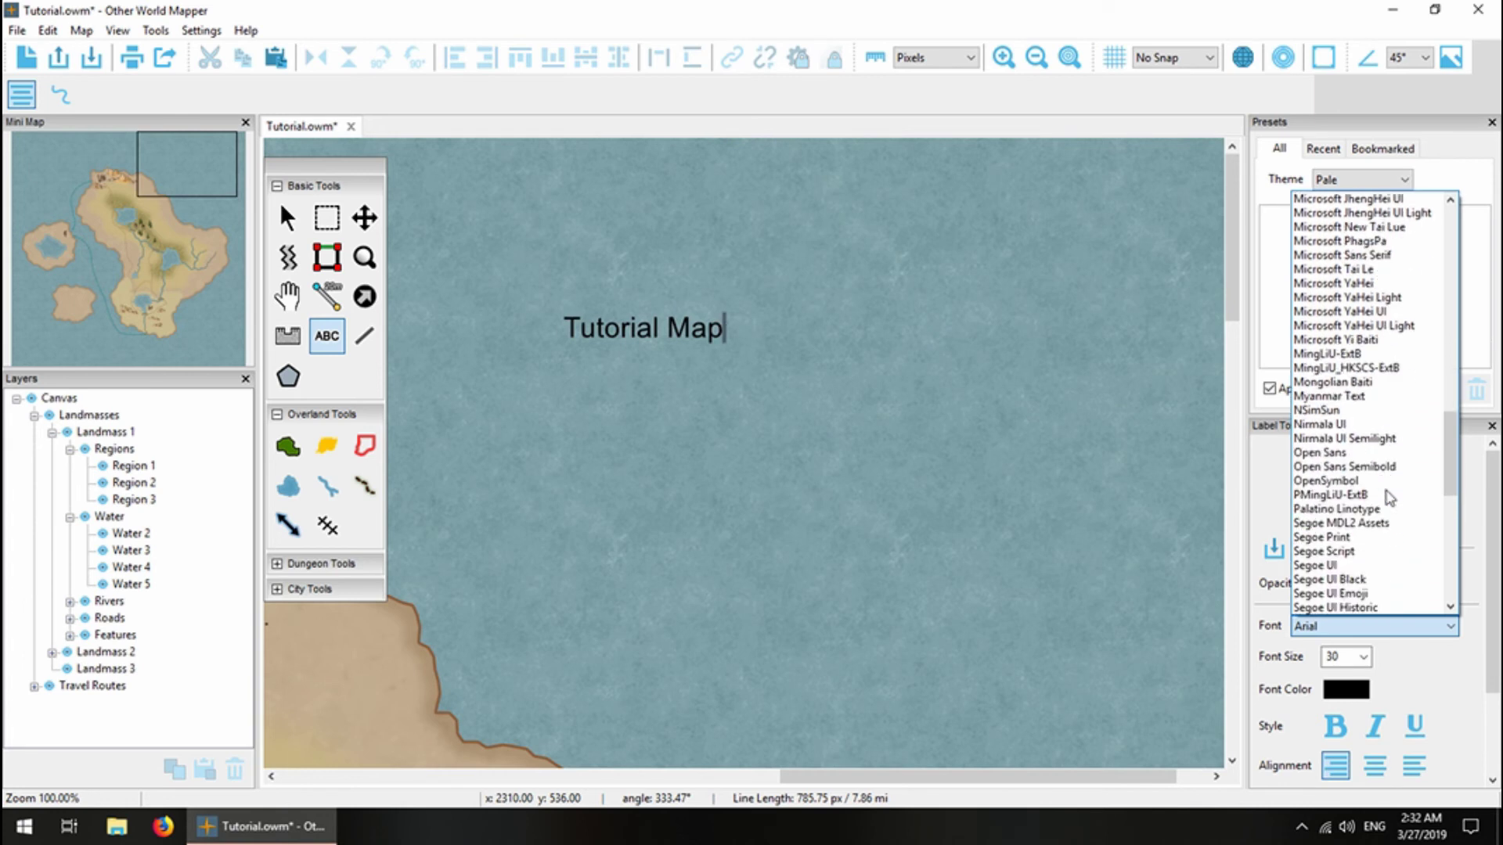
{"action": "scroll", "coordinate": [1389, 497], "scroll_direction": "down", "scroll_amount": 2}
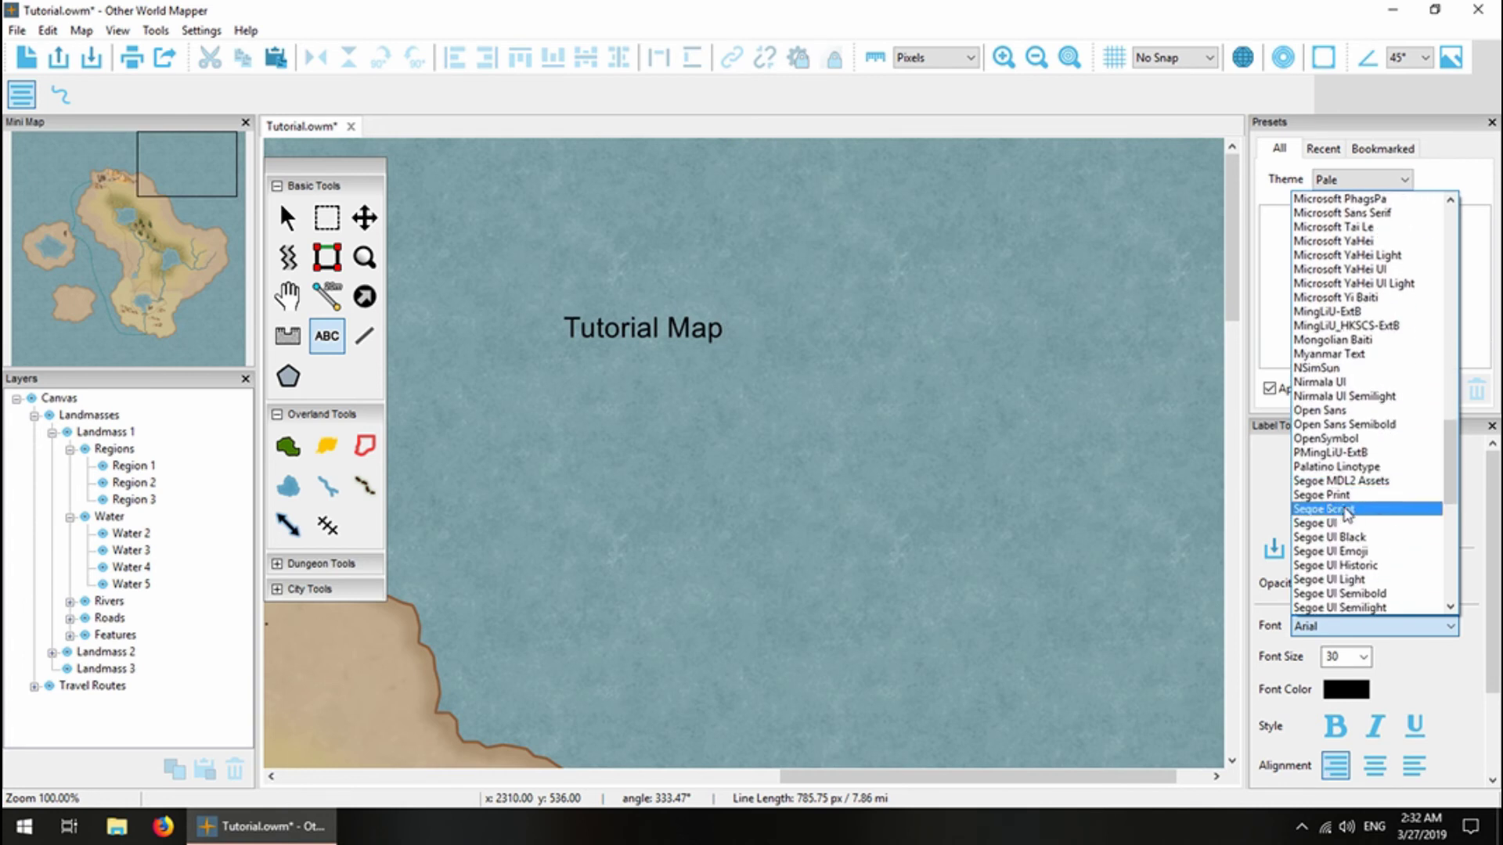
{"action": "left_click", "coordinate": [1347, 510]}
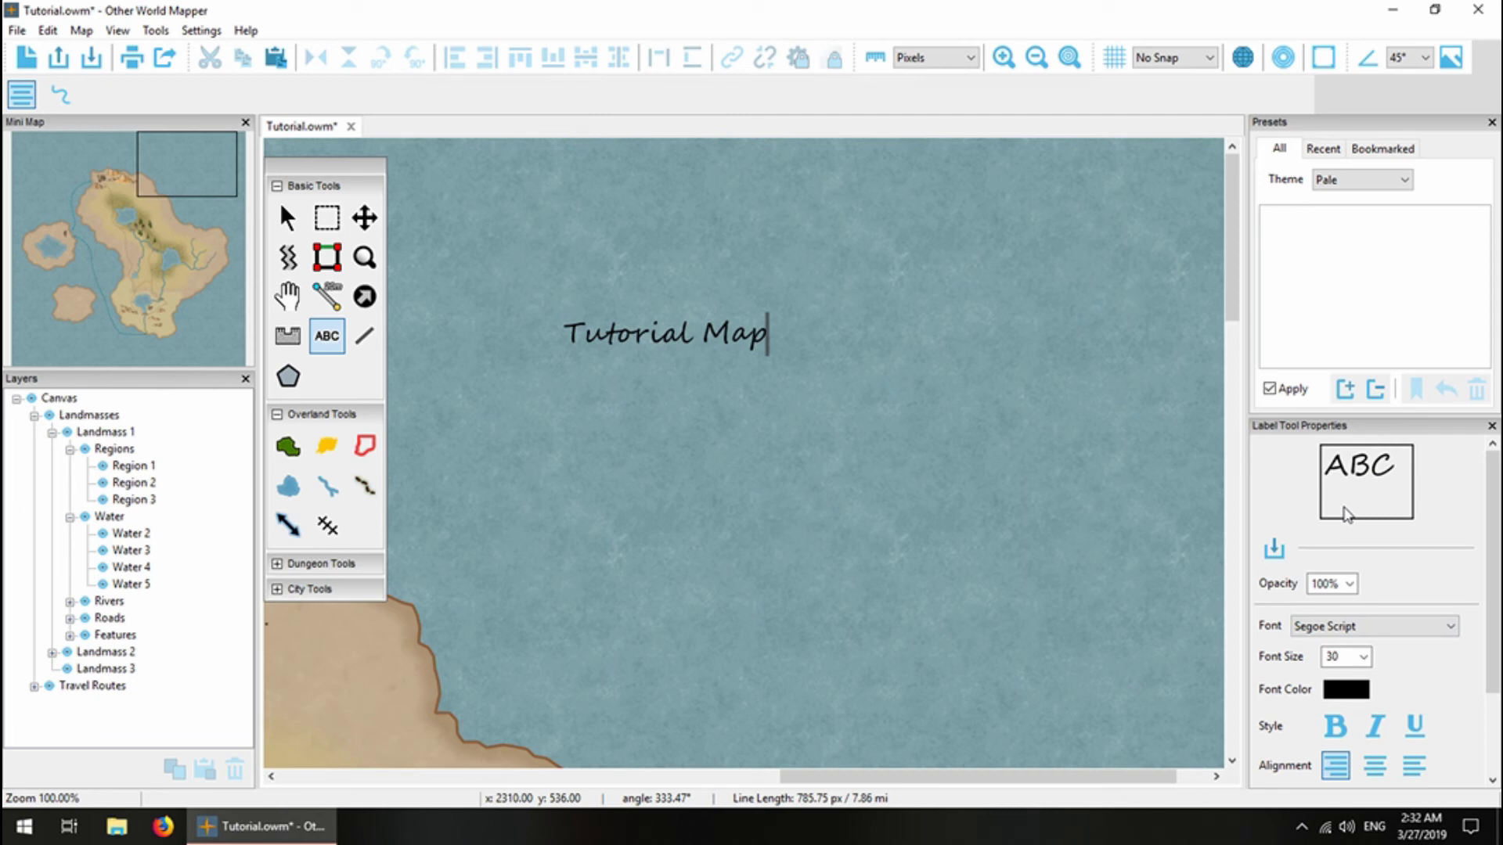
{"action": "left_click", "coordinate": [1363, 658]}
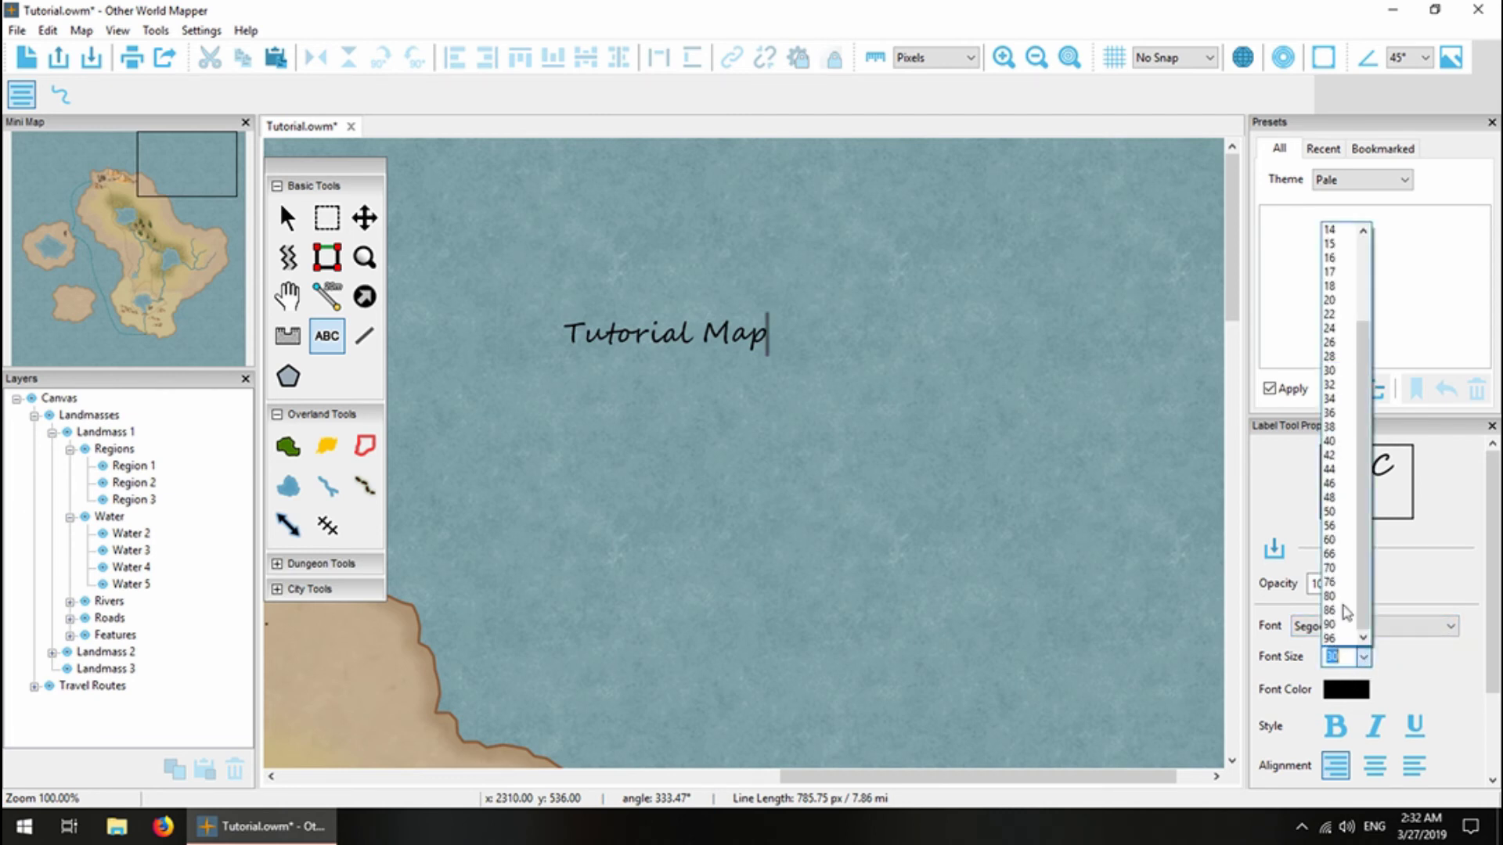
{"action": "left_click", "coordinate": [1346, 444]}
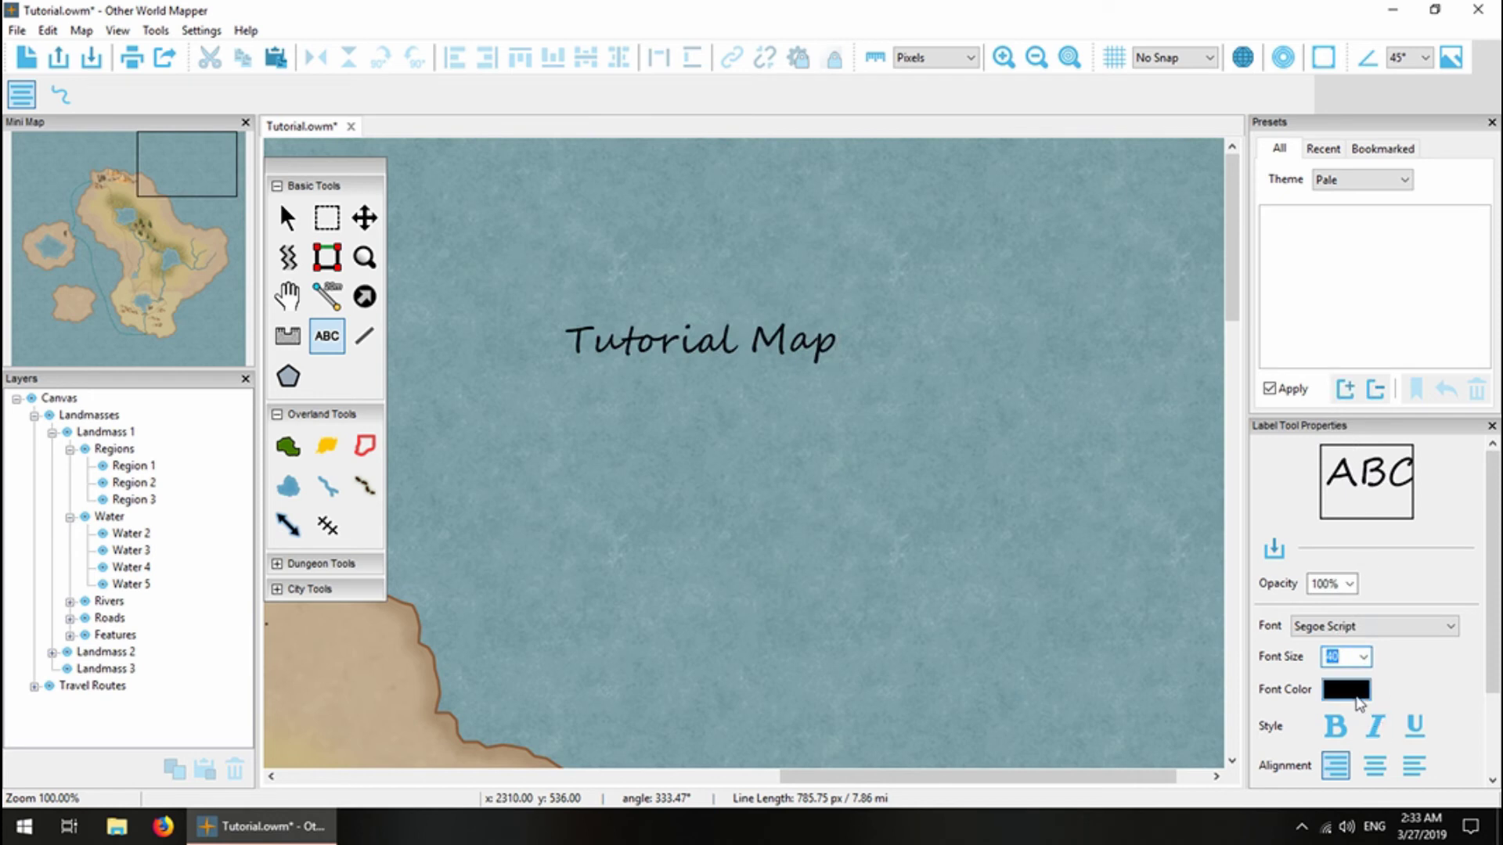
Colour the title text with the tan land colour sampled from the map.
{"action": "left_click", "coordinate": [1346, 689]}
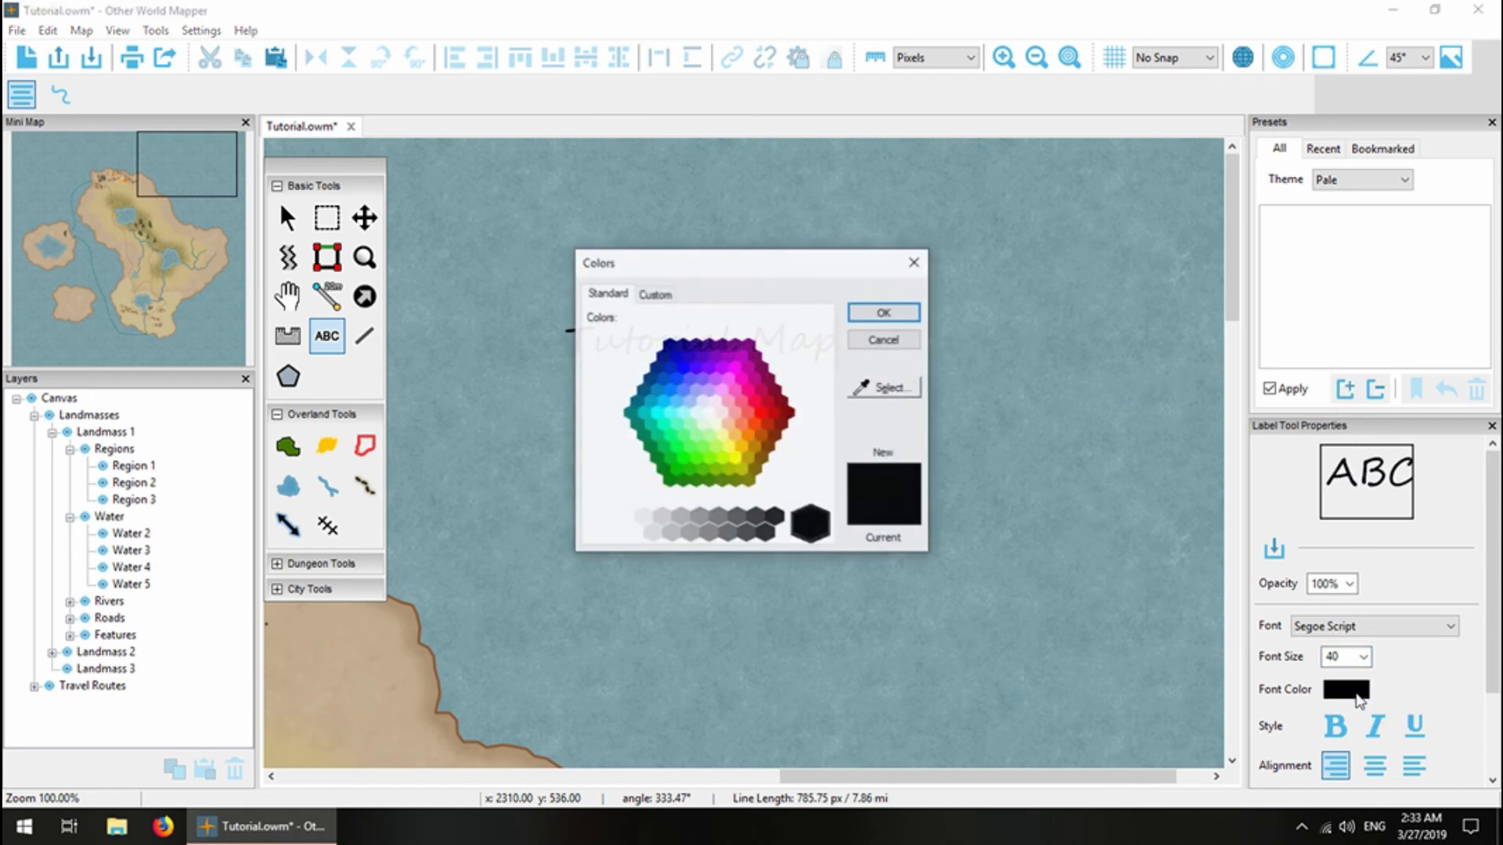
{"action": "left_click", "coordinate": [877, 395]}
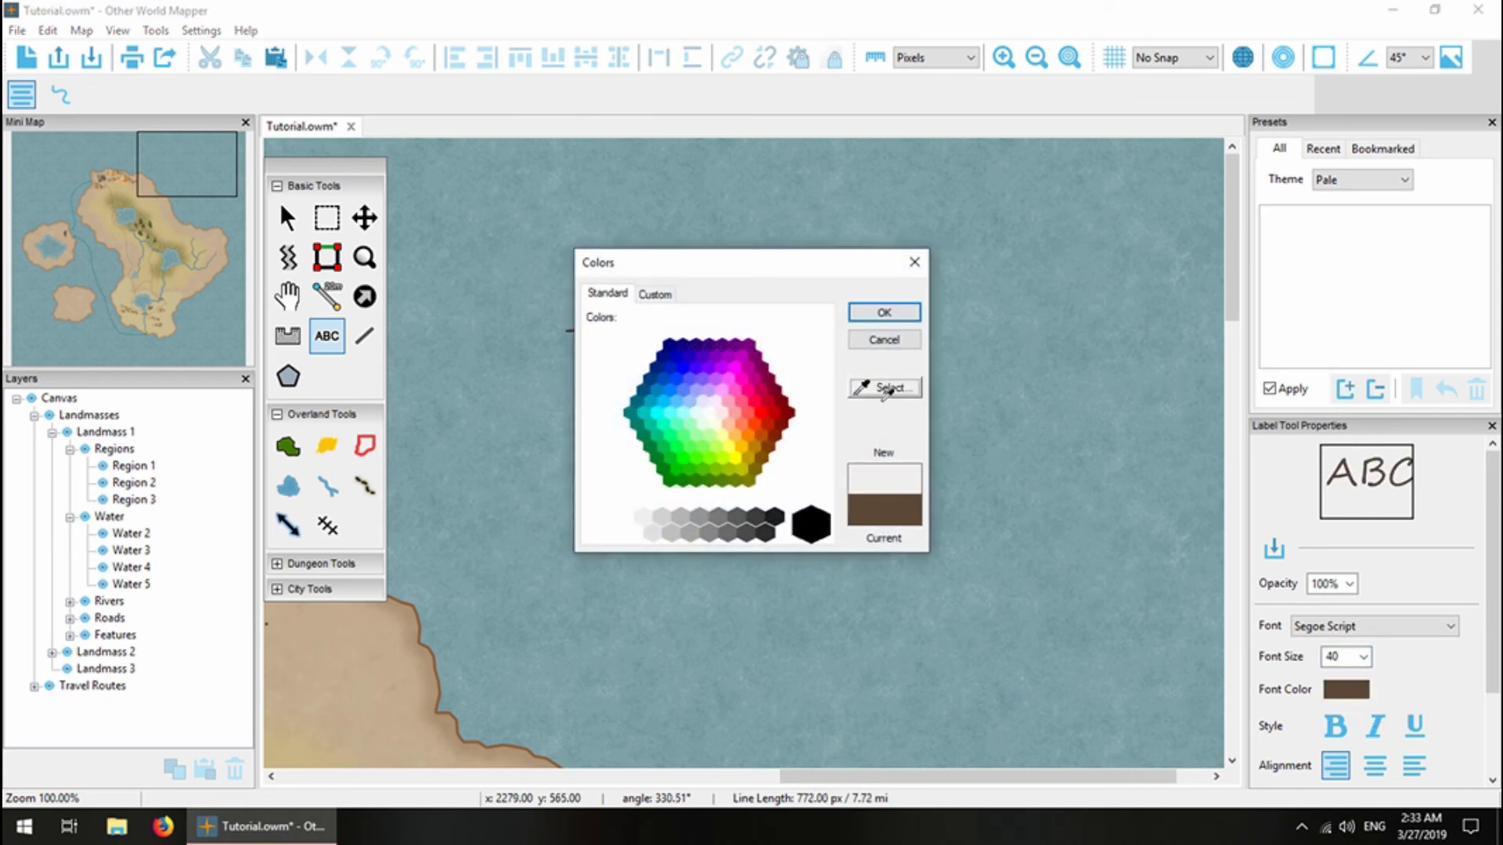
{"action": "left_click", "coordinate": [884, 312]}
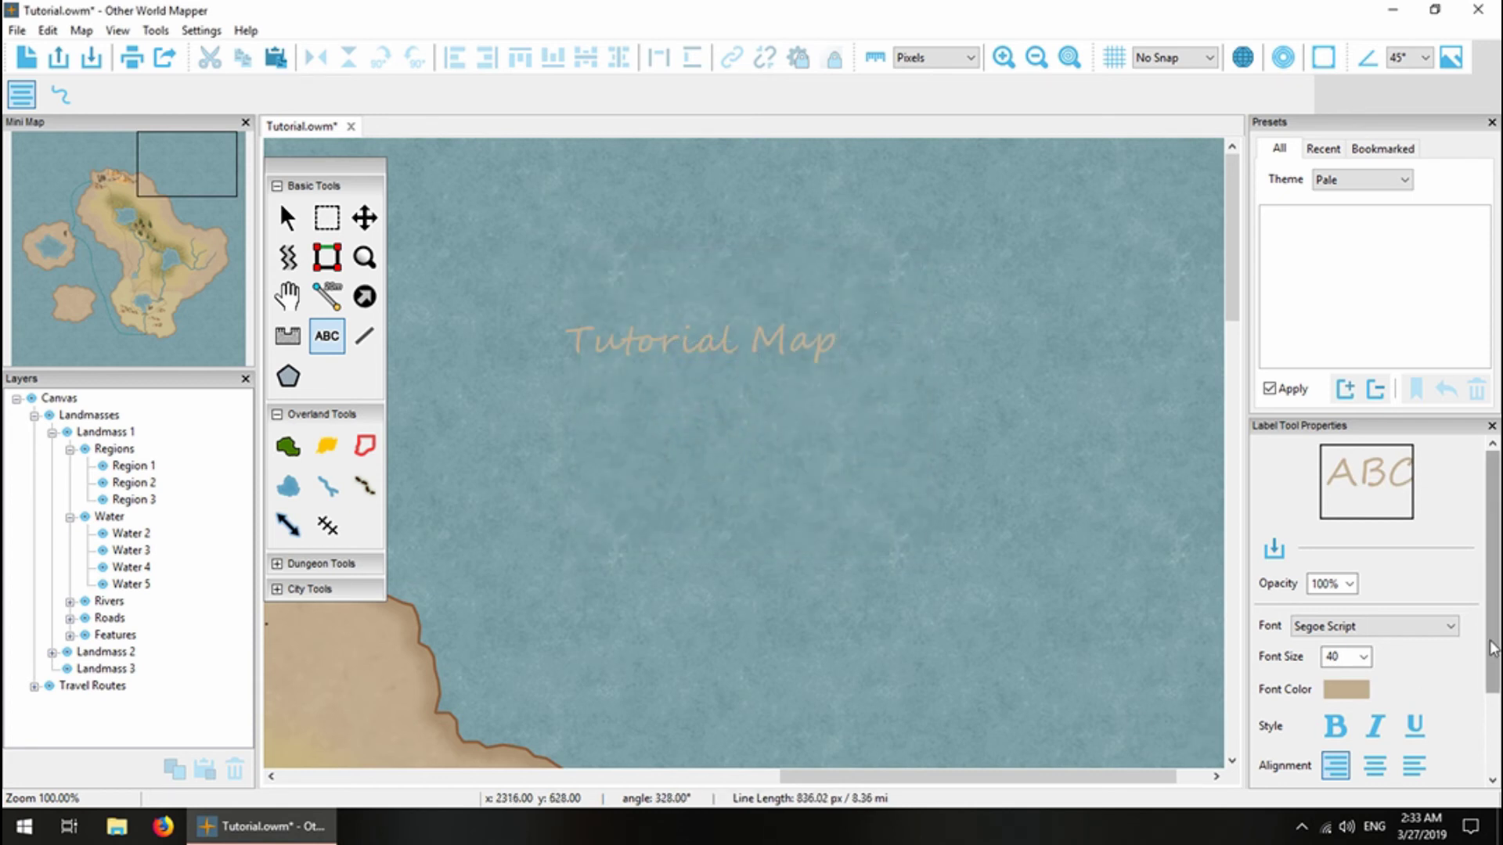
{"action": "scroll", "coordinate": [1343, 728], "scroll_direction": "down", "scroll_amount": 3}
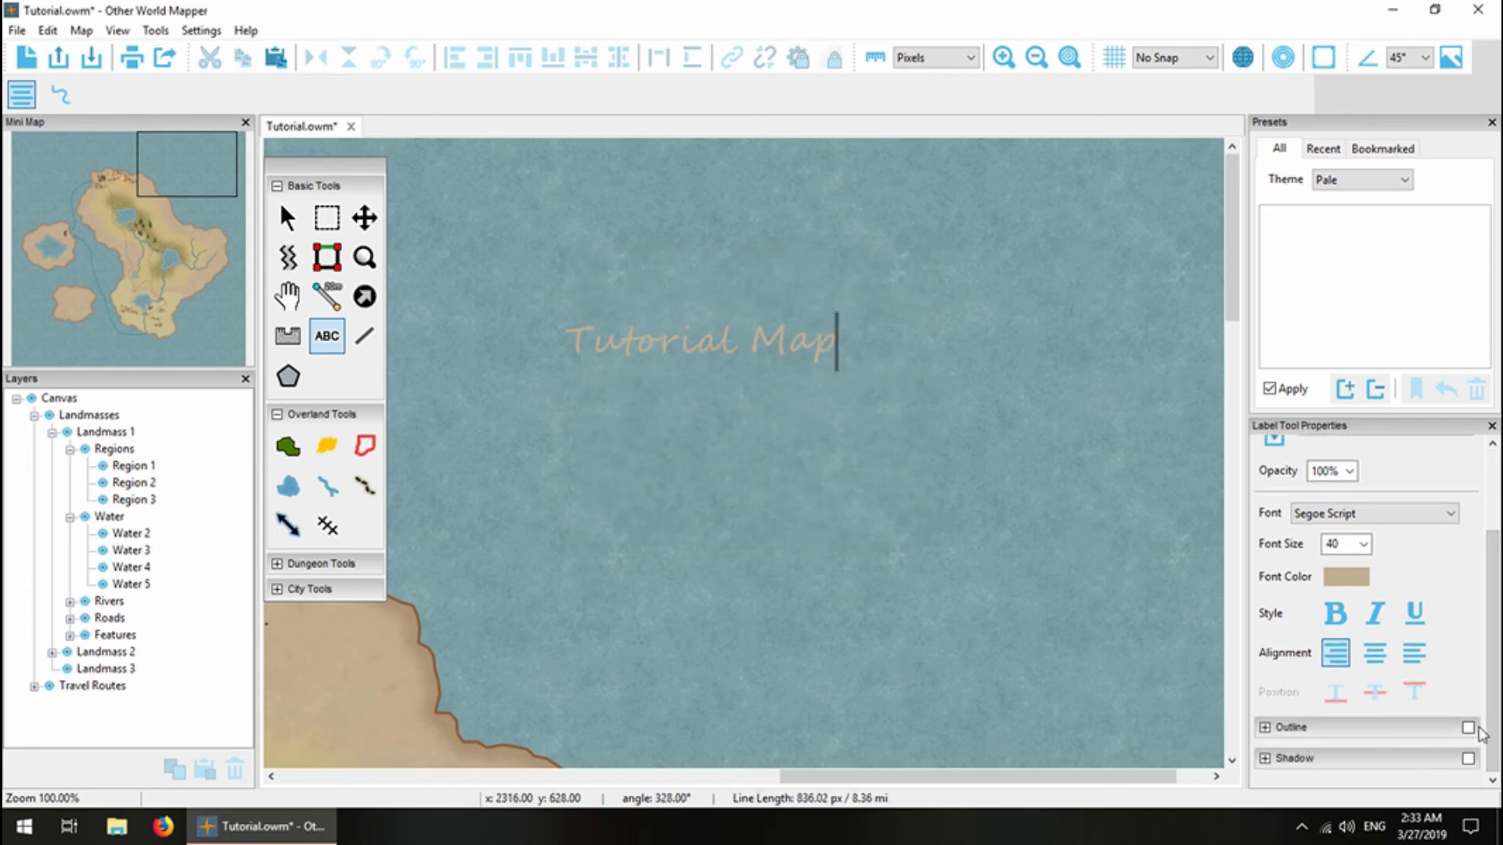
Add a title outline in a darkened brown sampled from the coastline.
{"action": "left_click", "coordinate": [1469, 728]}
{"action": "left_click", "coordinate": [1346, 731]}
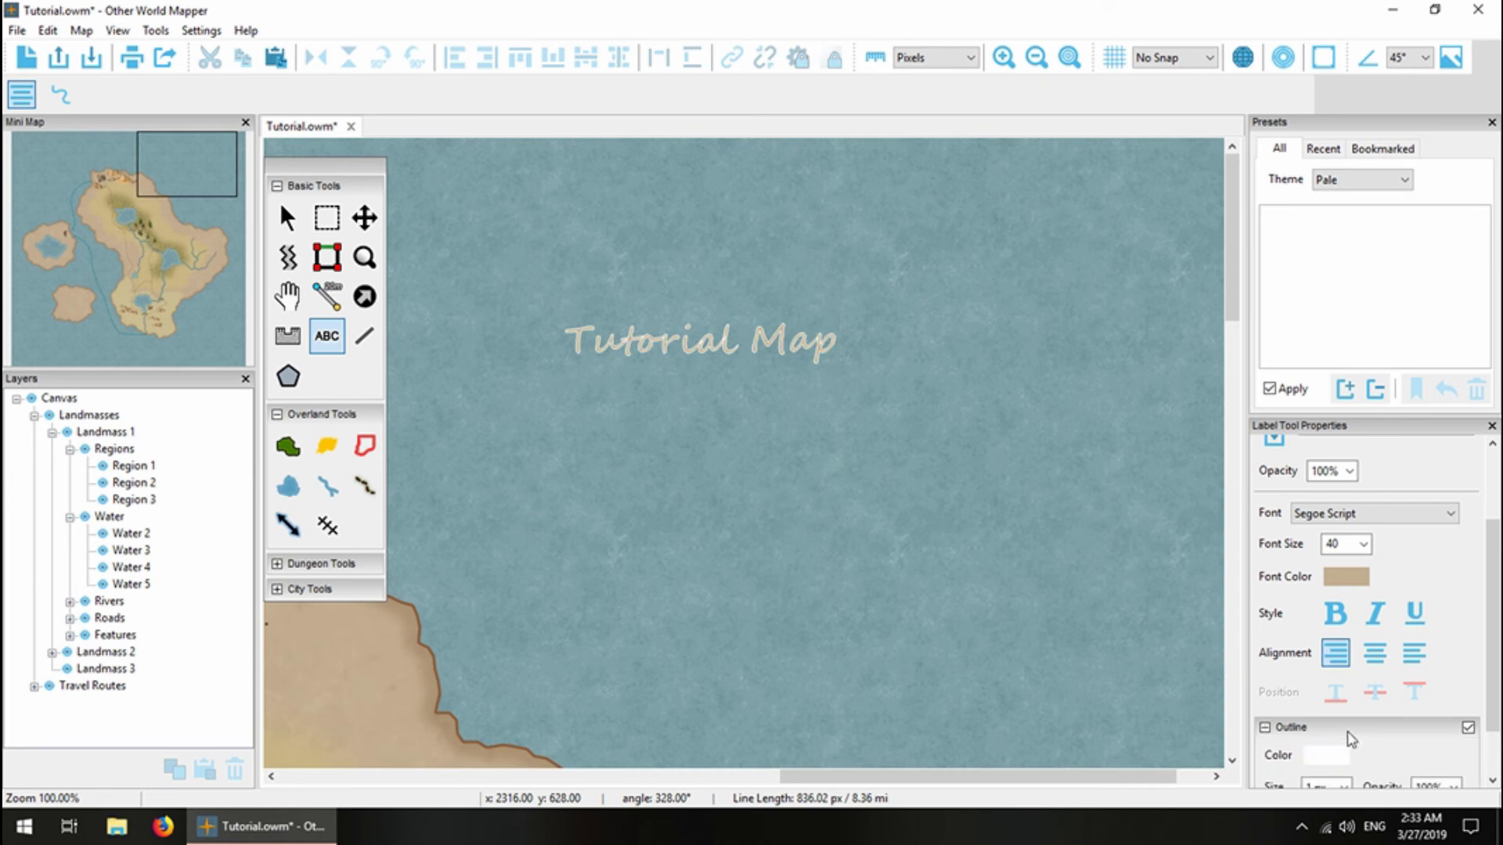
{"action": "left_click", "coordinate": [1327, 756]}
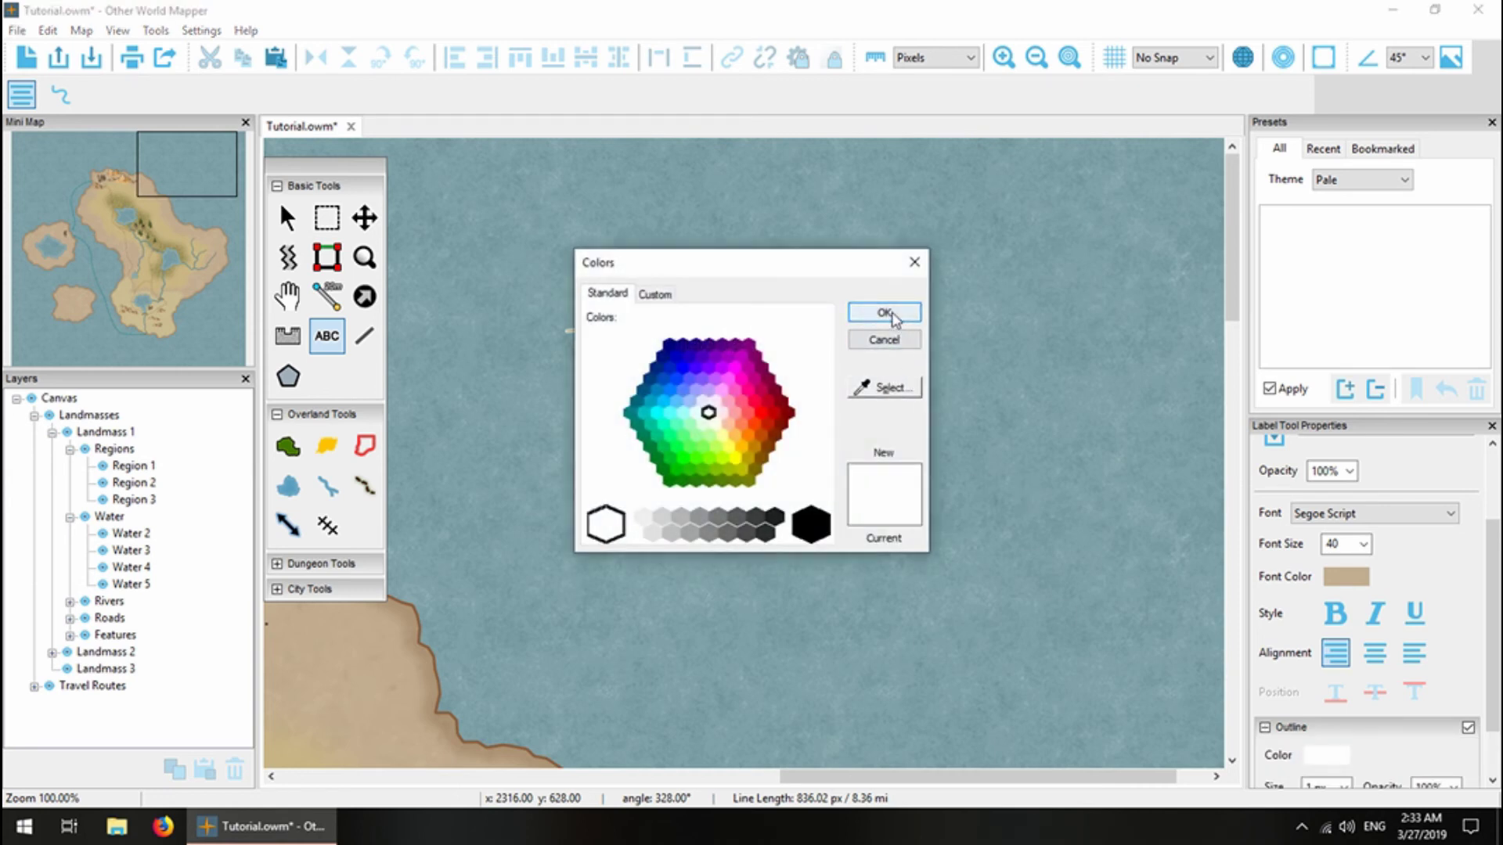
{"action": "left_click", "coordinate": [885, 388]}
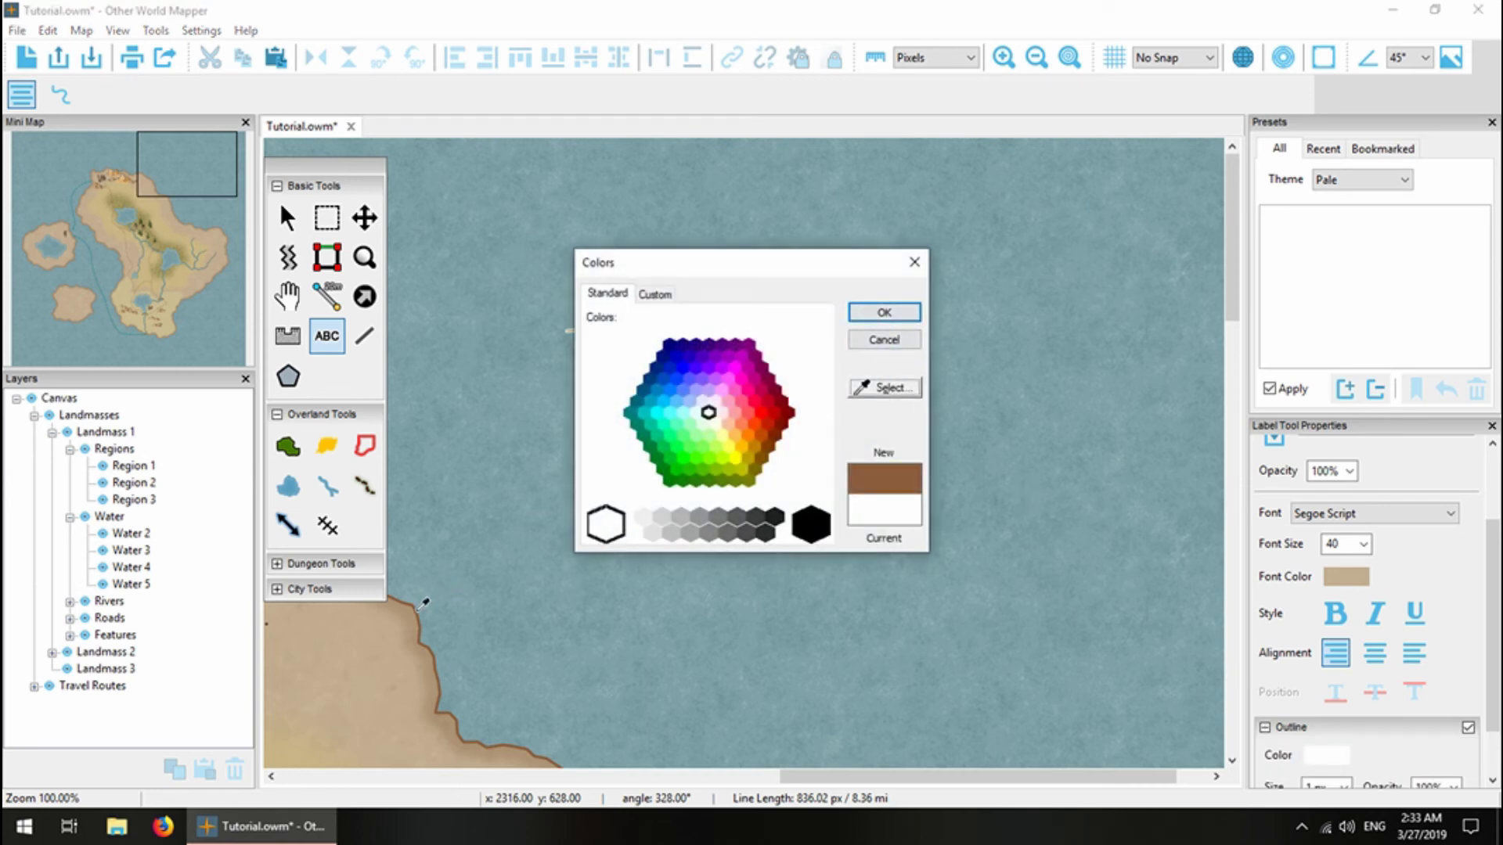
{"action": "left_click", "coordinate": [655, 294]}
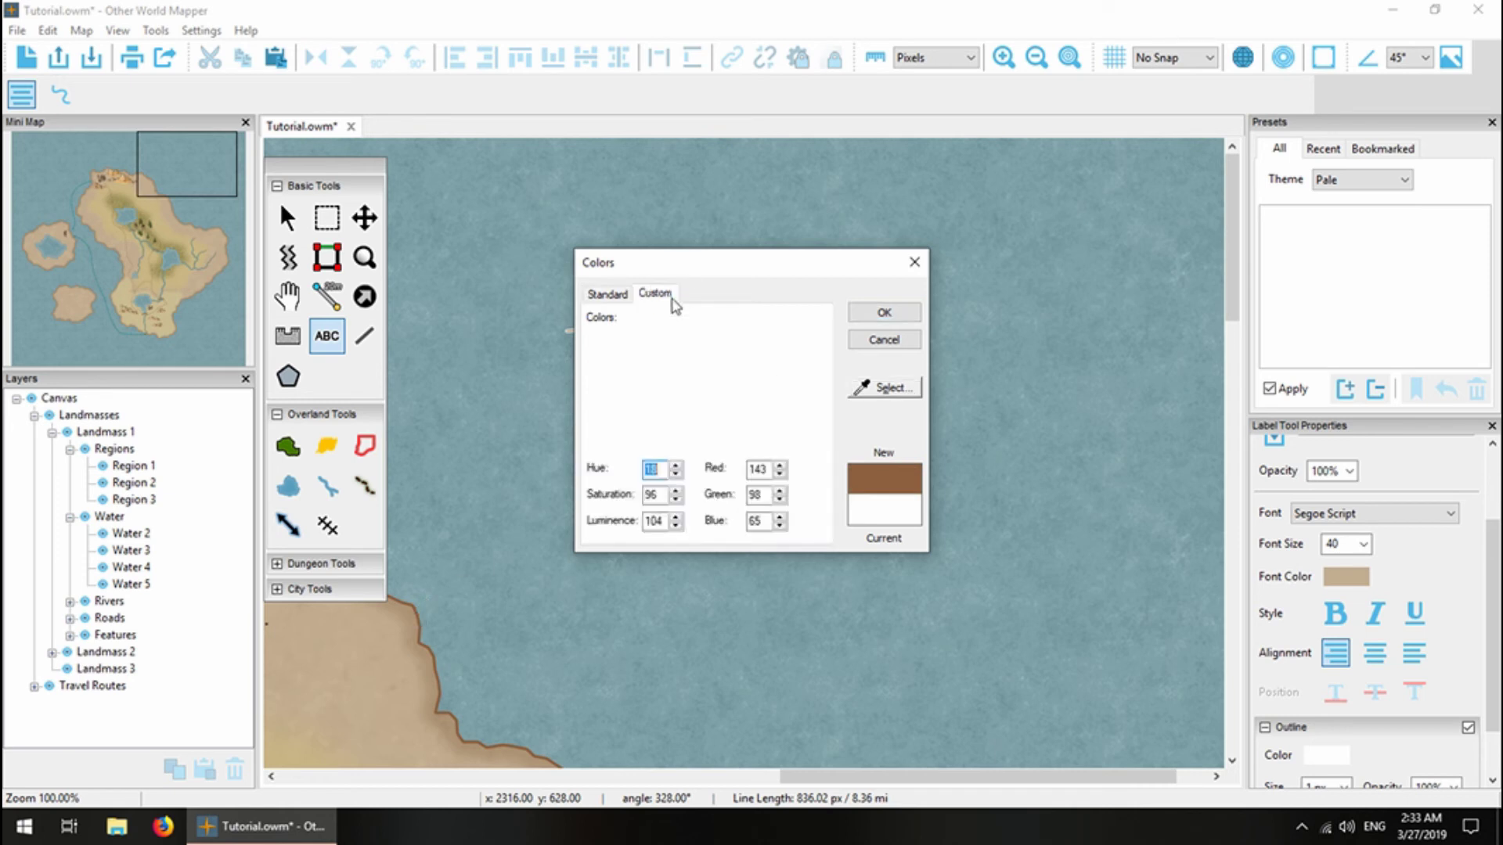
{"action": "left_click_drag", "start_coordinate": [781, 396], "coordinate": [779, 410]}
{"action": "left_click", "coordinate": [888, 314]}
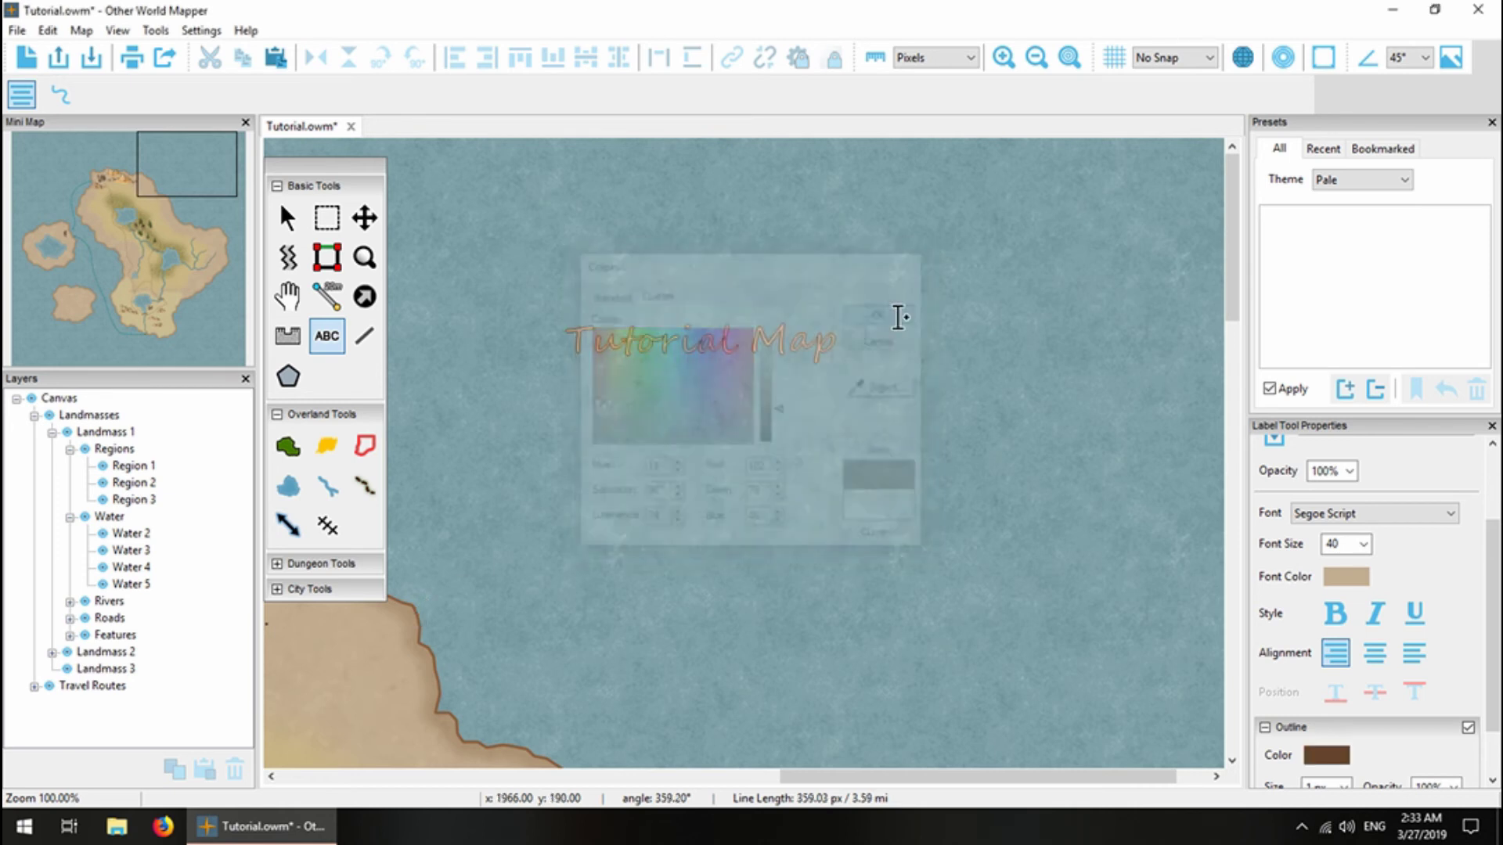
Change the title to Times New Roman at size 56.
{"action": "left_click", "coordinate": [1361, 544]}
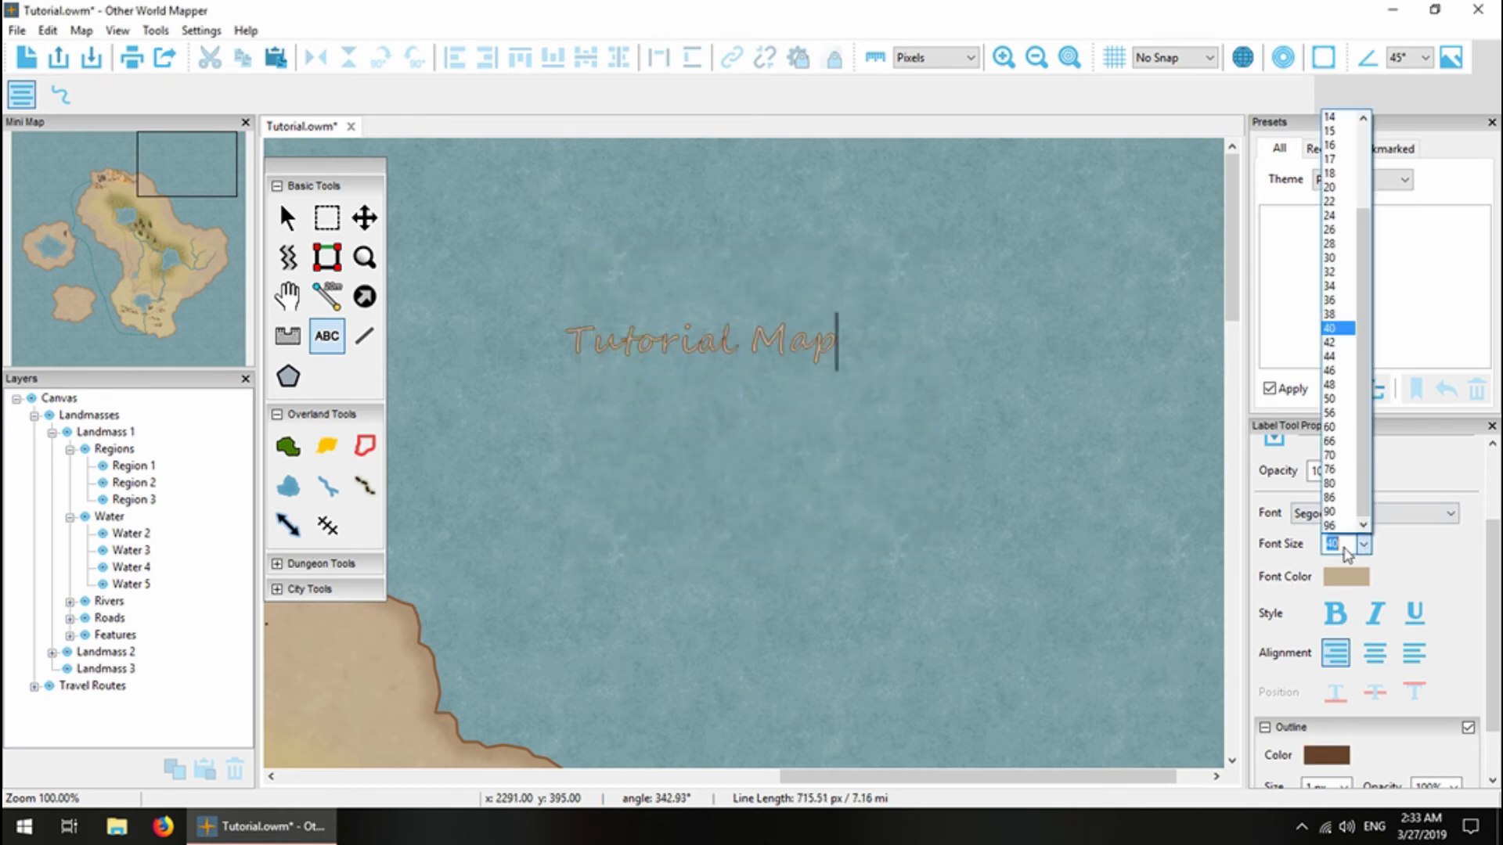
{"action": "left_click", "coordinate": [1348, 414]}
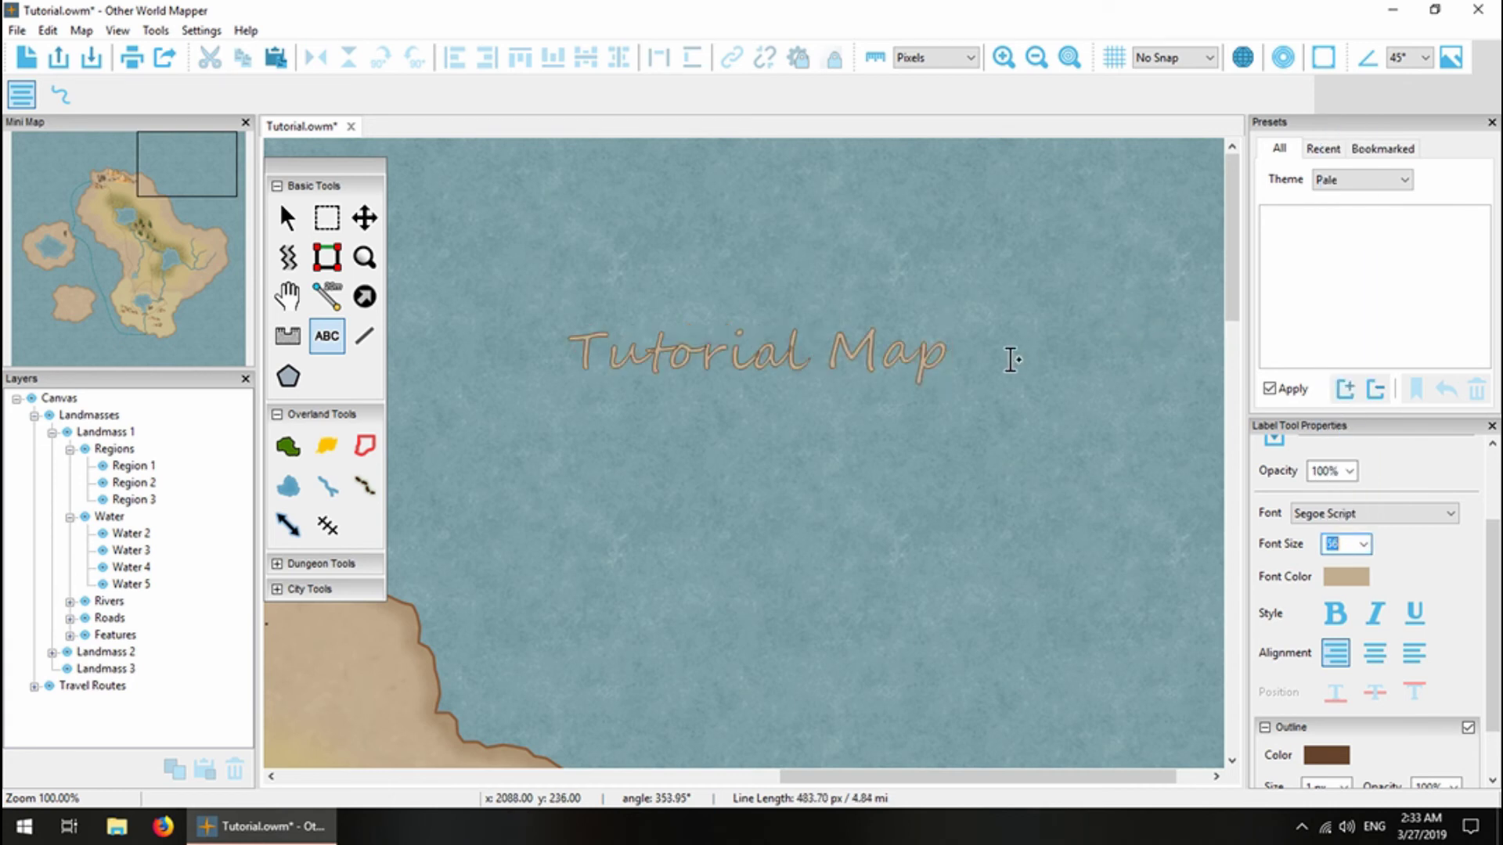
{"action": "left_click", "coordinate": [1393, 514]}
{"action": "left_click", "coordinate": [1340, 368]}
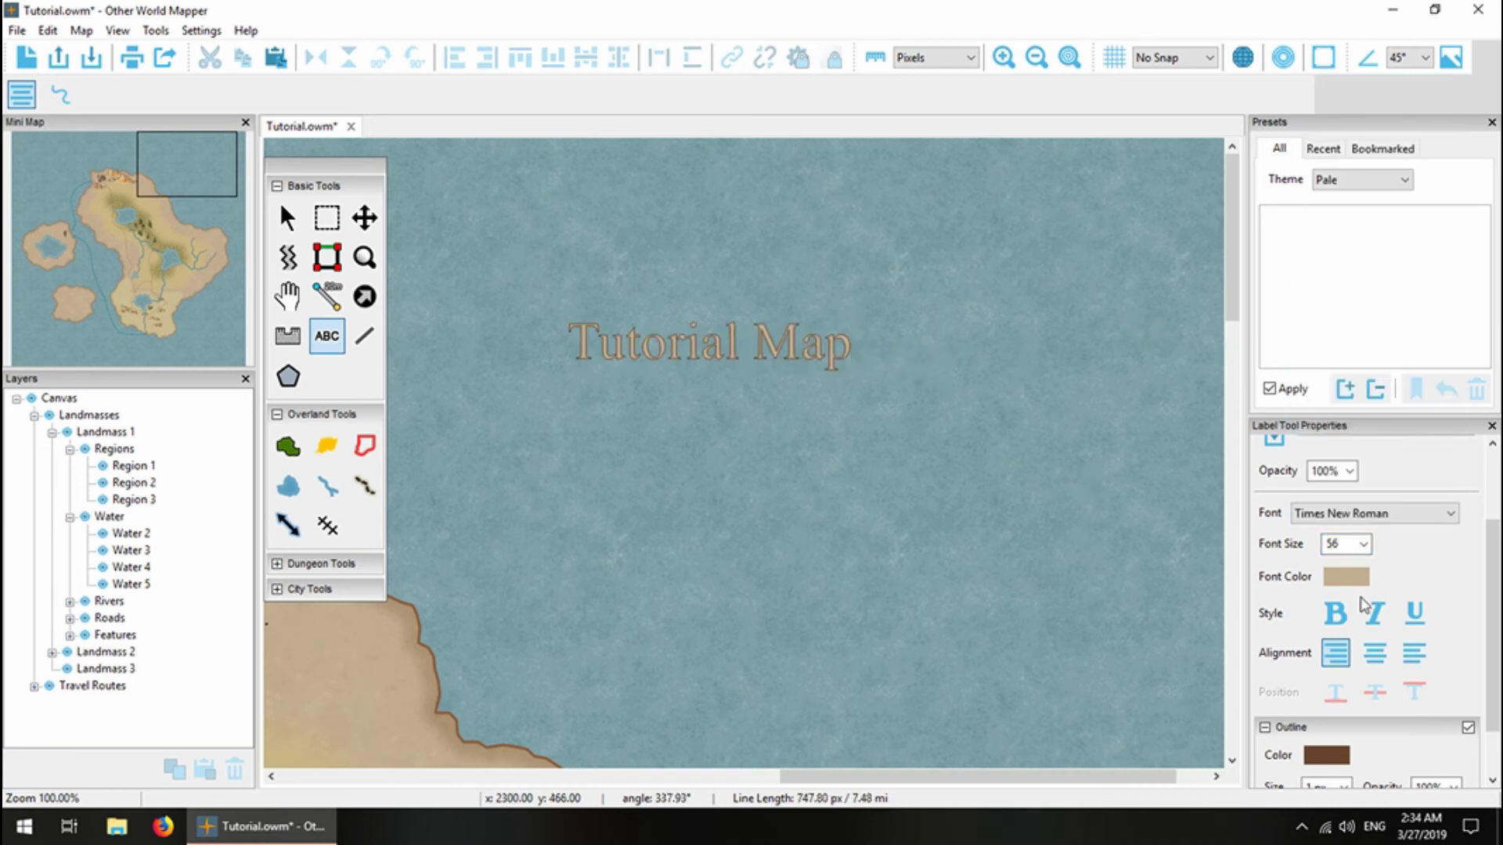
Bring up the Compasses category of the Basic Map Decor feature set.
{"action": "left_click", "coordinate": [287, 336]}
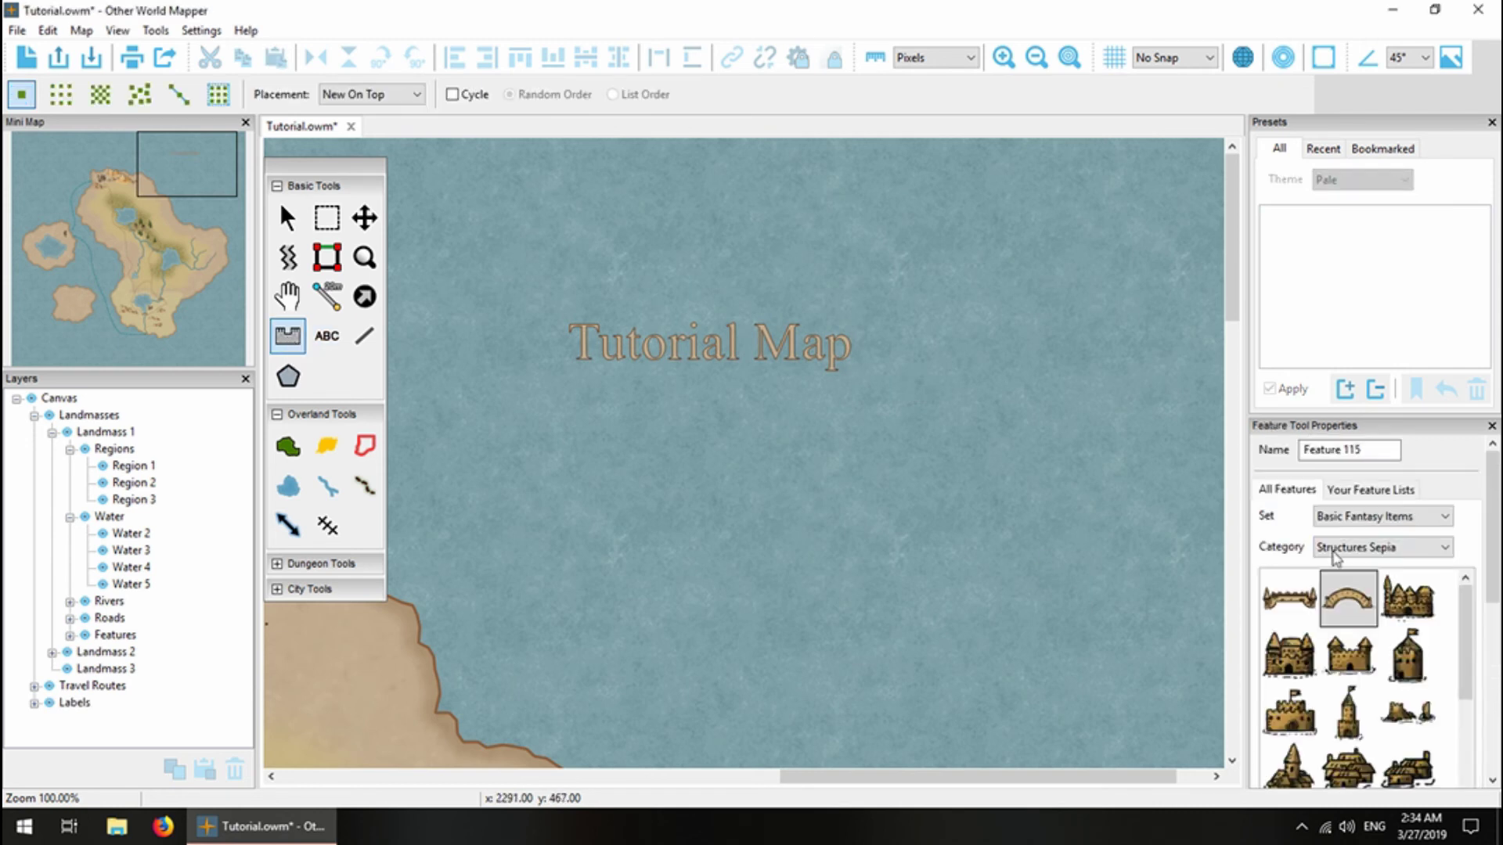
{"action": "left_click", "coordinate": [1382, 517]}
{"action": "left_click", "coordinate": [1378, 272]}
{"action": "left_click", "coordinate": [1444, 547]}
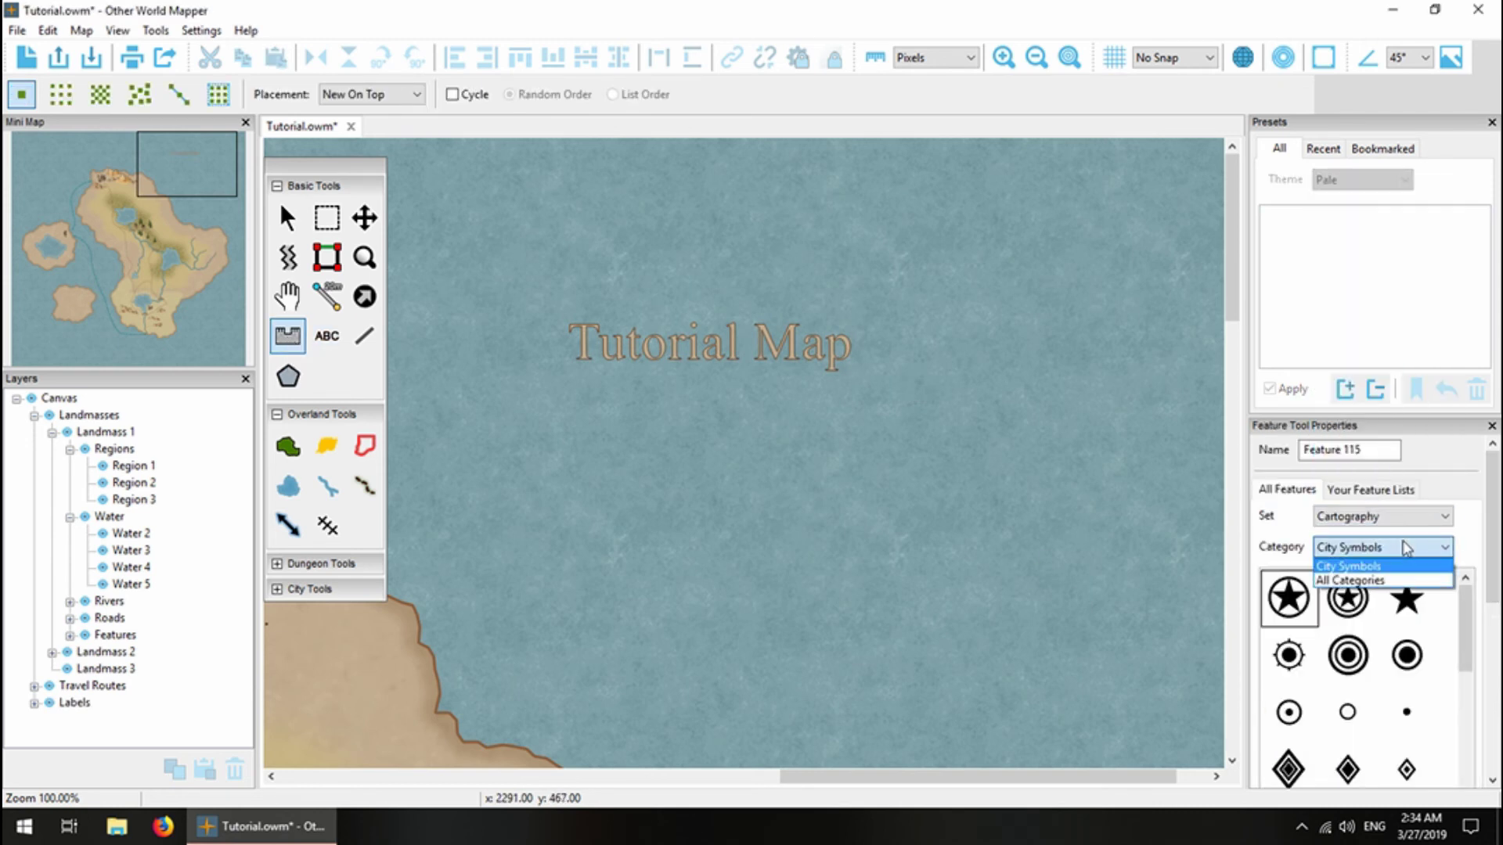
{"action": "left_click", "coordinate": [1433, 547]}
{"action": "scroll", "coordinate": [1409, 610], "scroll_direction": "down", "scroll_amount": 2}
{"action": "left_click", "coordinate": [1401, 517]}
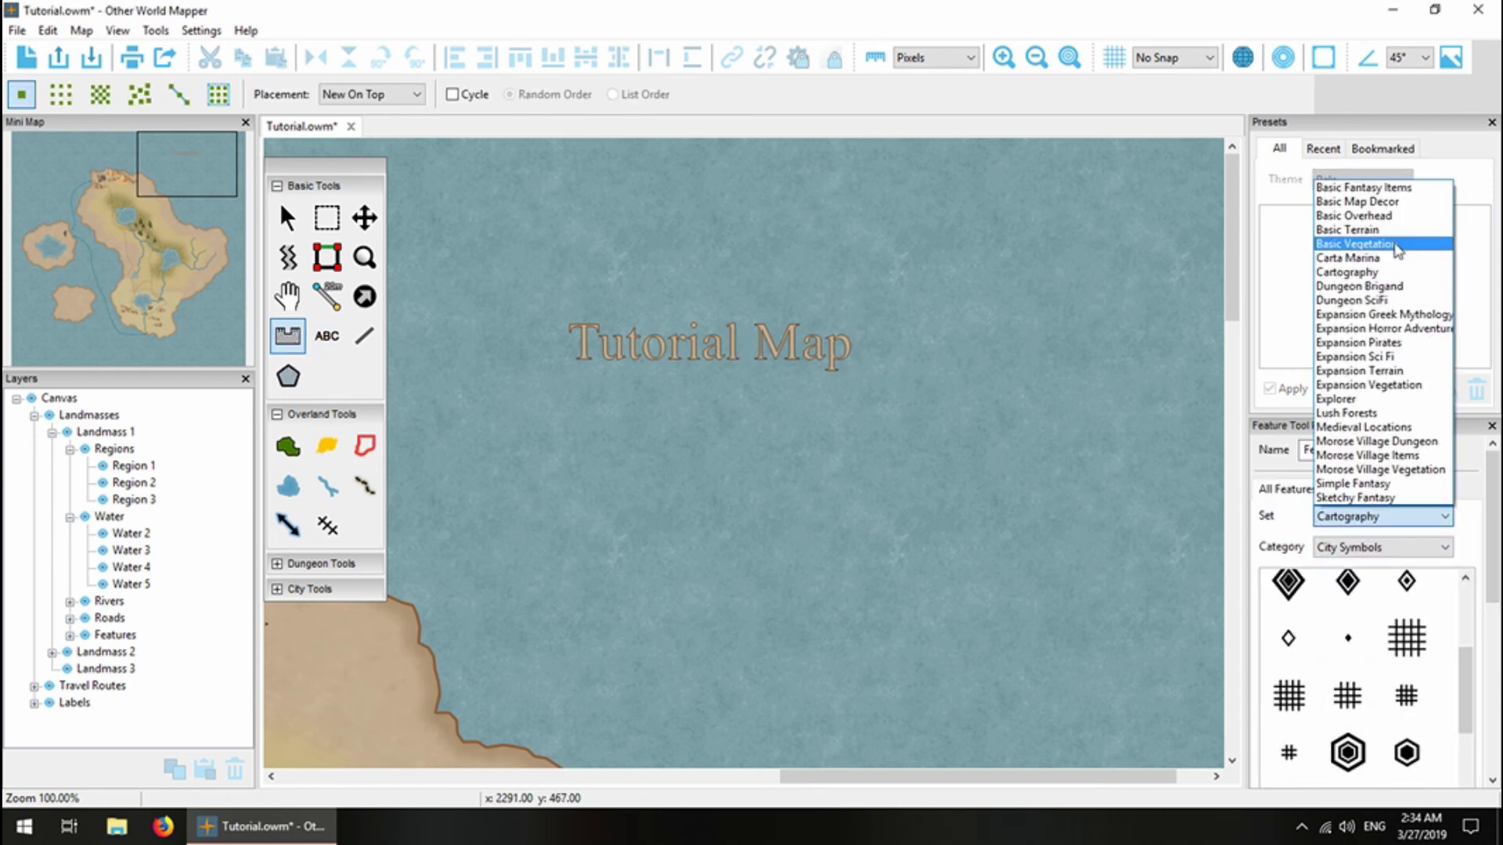
{"action": "left_click", "coordinate": [1389, 202]}
{"action": "left_click", "coordinate": [1398, 549]}
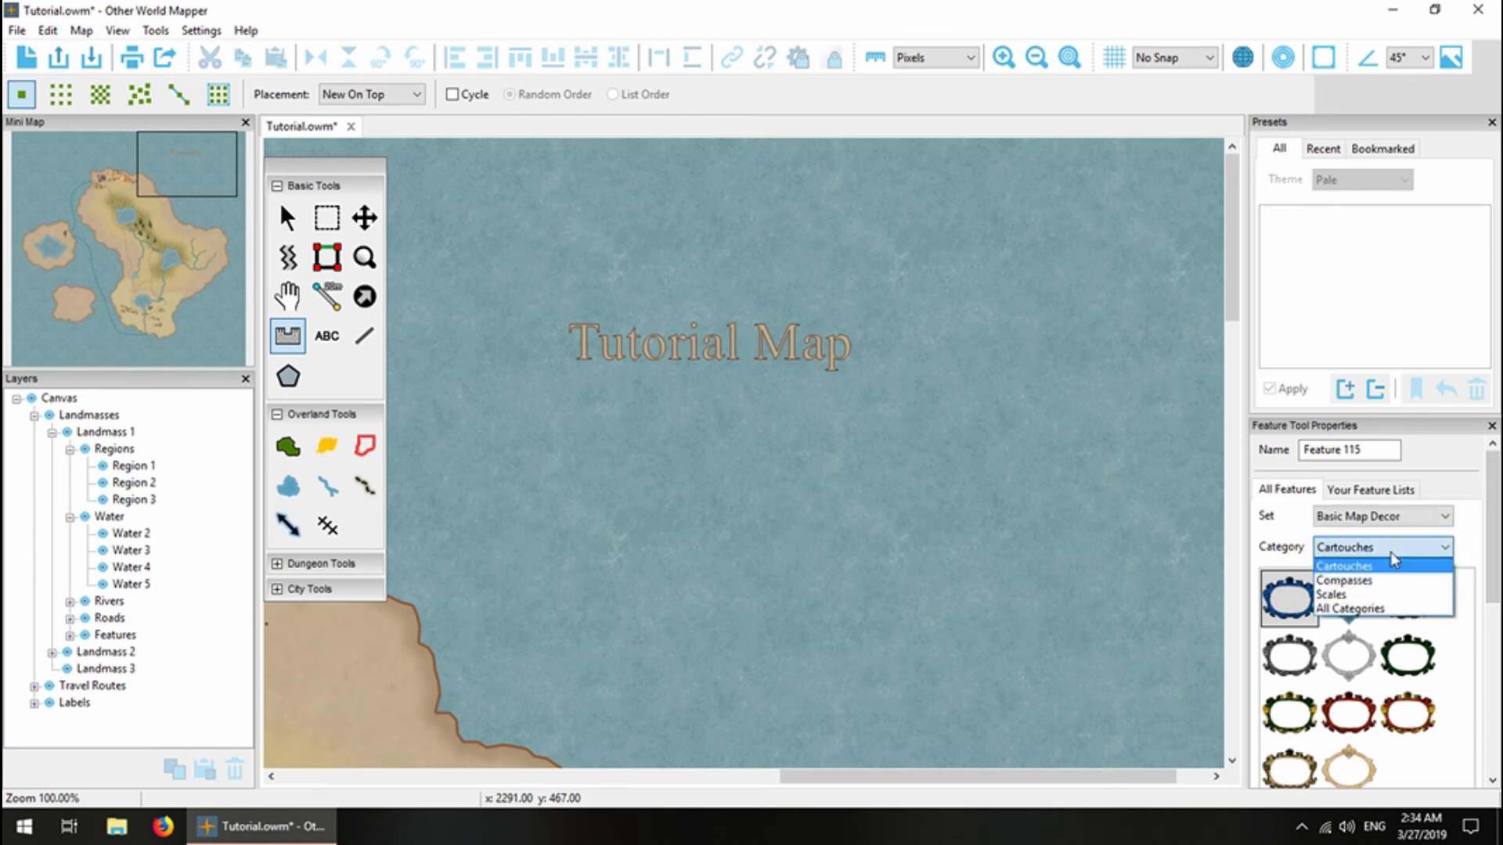
{"action": "left_click", "coordinate": [1383, 580]}
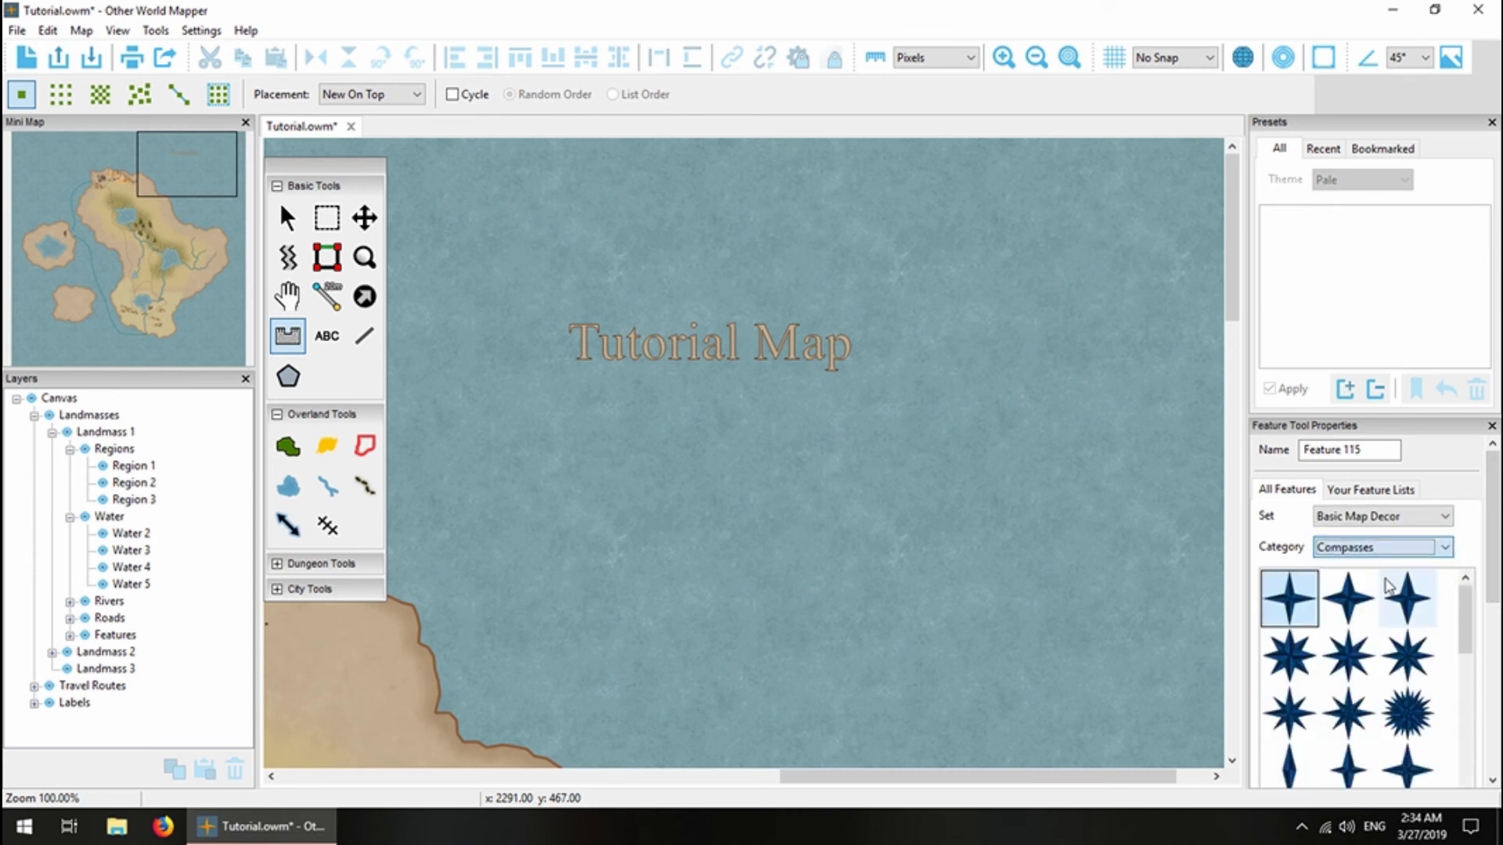
Place the tan compass rose at 100% scale on the sea beside the title.
{"action": "left_click_drag", "start_coordinate": [1465, 622], "coordinate": [1459, 783]}
{"action": "left_click_drag", "start_coordinate": [1484, 622], "coordinate": [1485, 666]}
{"action": "left_click", "coordinate": [1288, 696]}
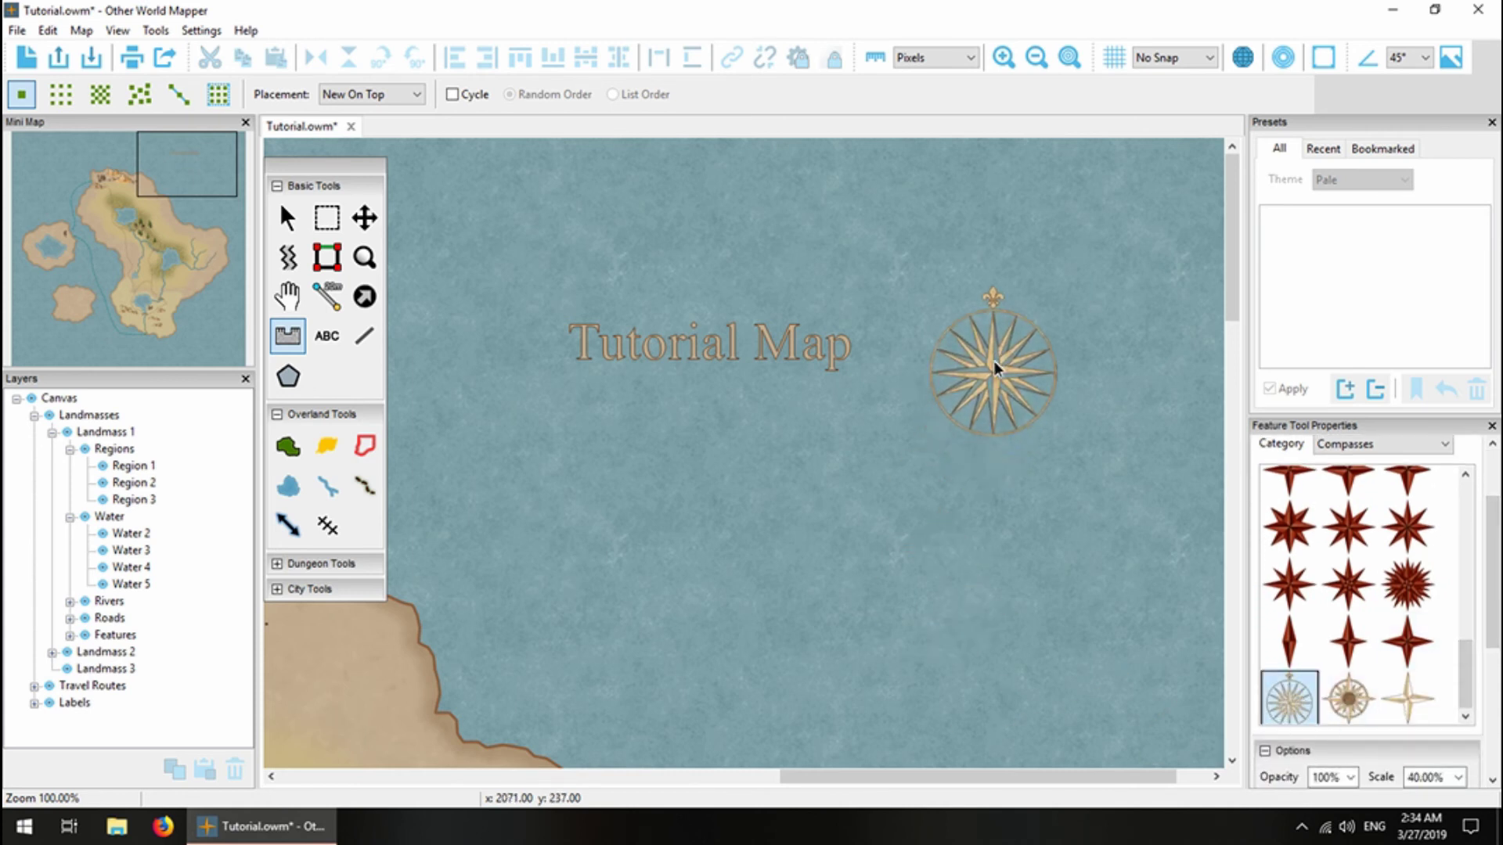
{"action": "left_click_drag", "start_coordinate": [1415, 785], "coordinate": [1397, 783]}
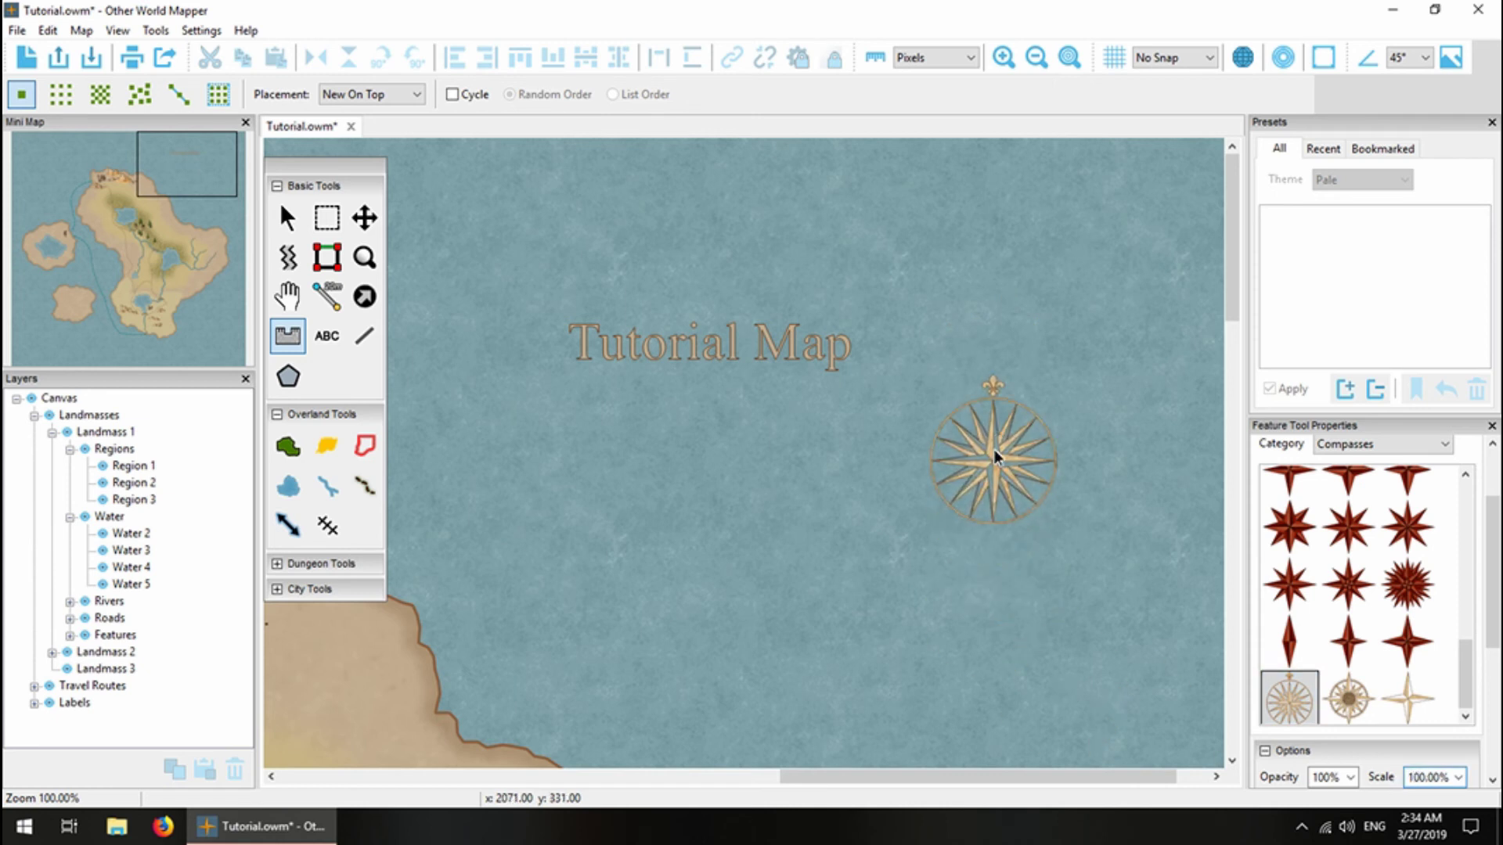
{"action": "scroll", "coordinate": [994, 449], "scroll_direction": "up", "scroll_amount": 5}
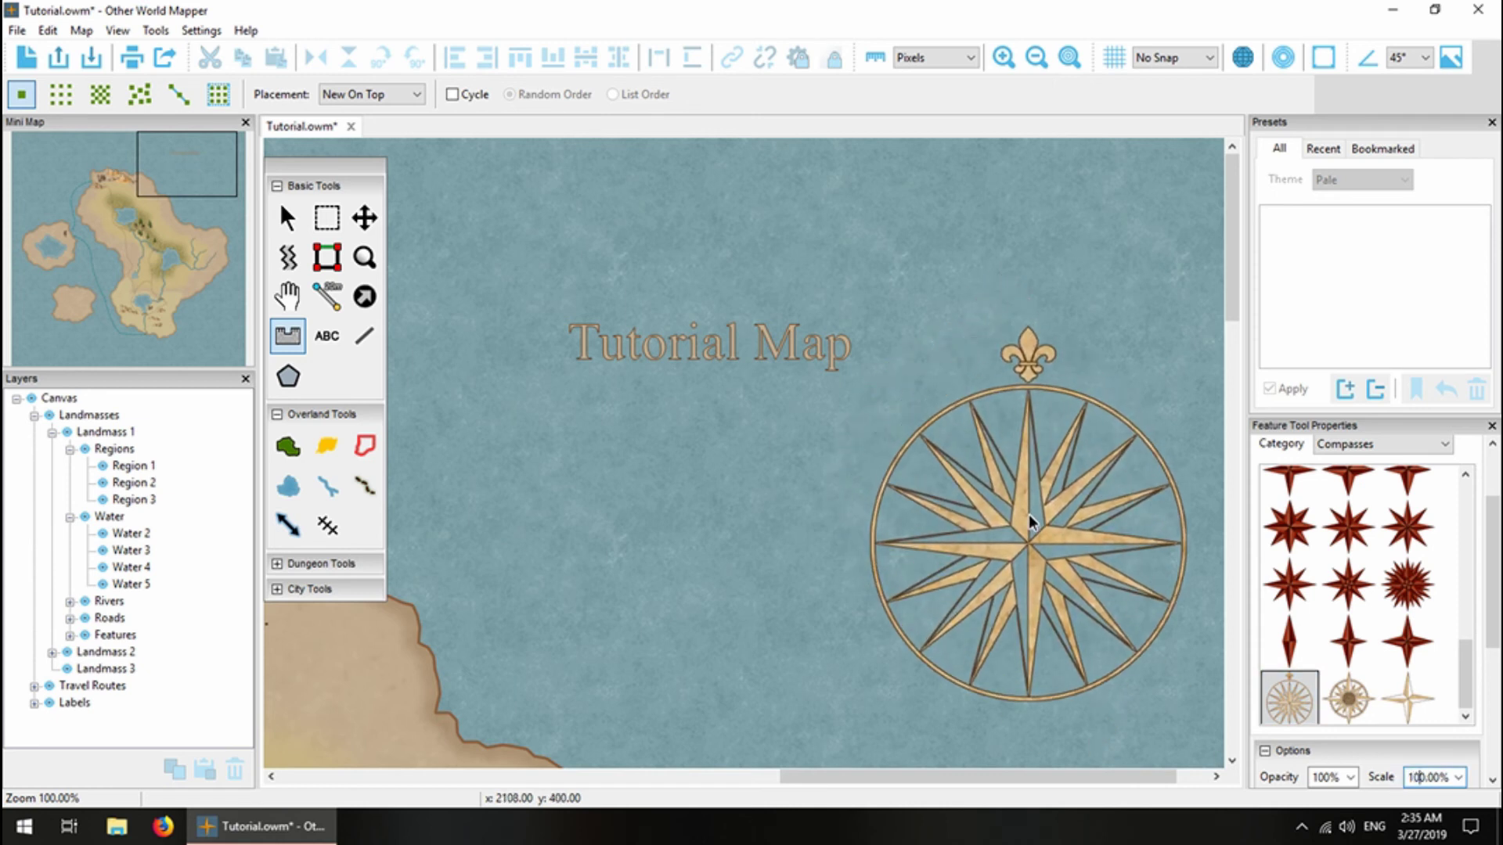
{"action": "left_click", "coordinate": [1028, 514]}
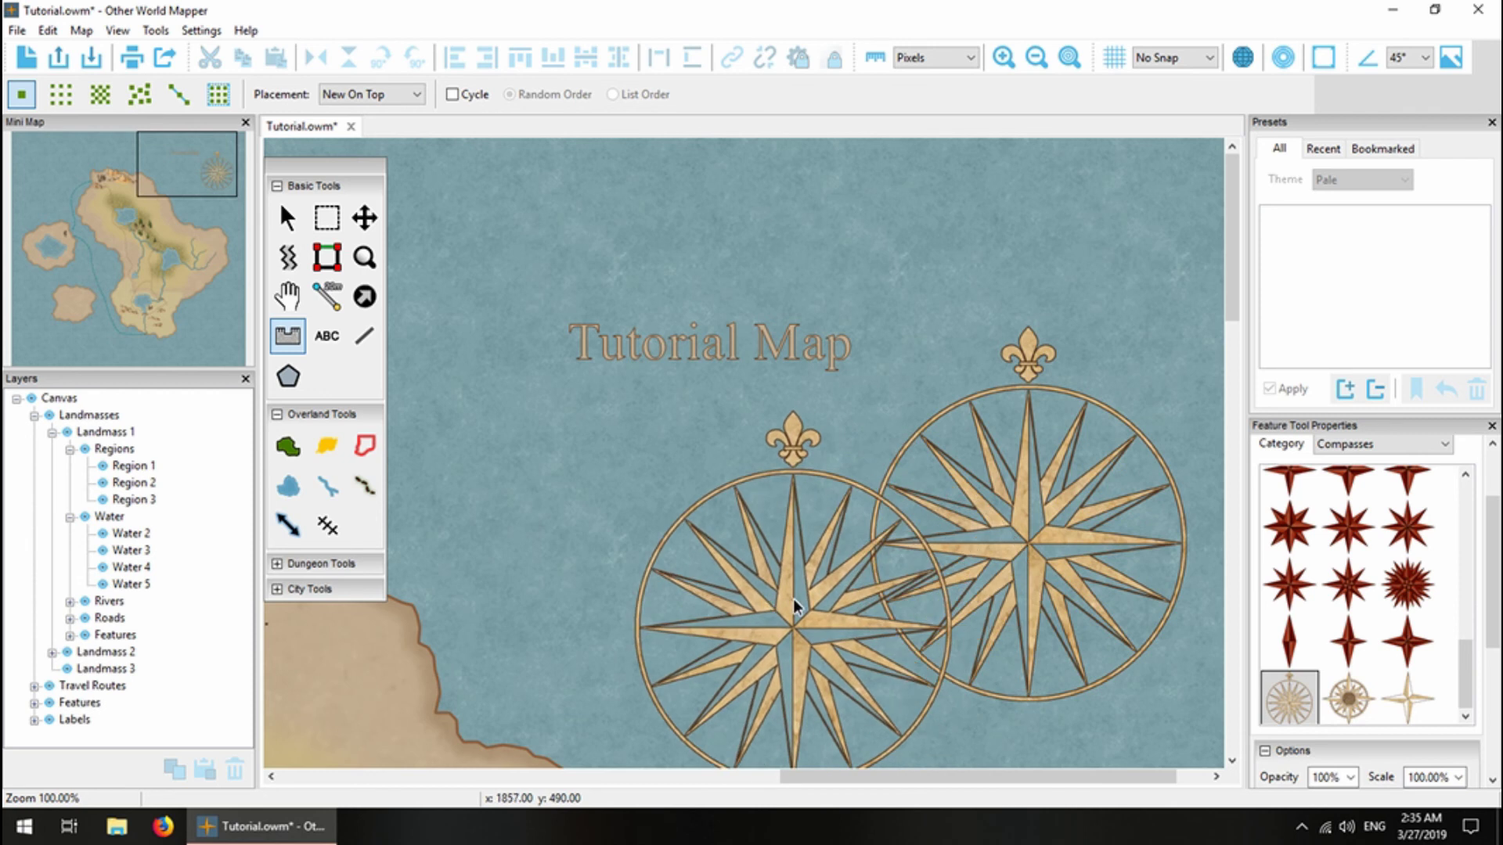
Give shorelines fading 4 px rings reaching 63 px over 4 levels.
{"action": "left_click", "coordinate": [360, 221]}
{"action": "scroll", "coordinate": [684, 543], "scroll_direction": "down", "scroll_amount": 5}
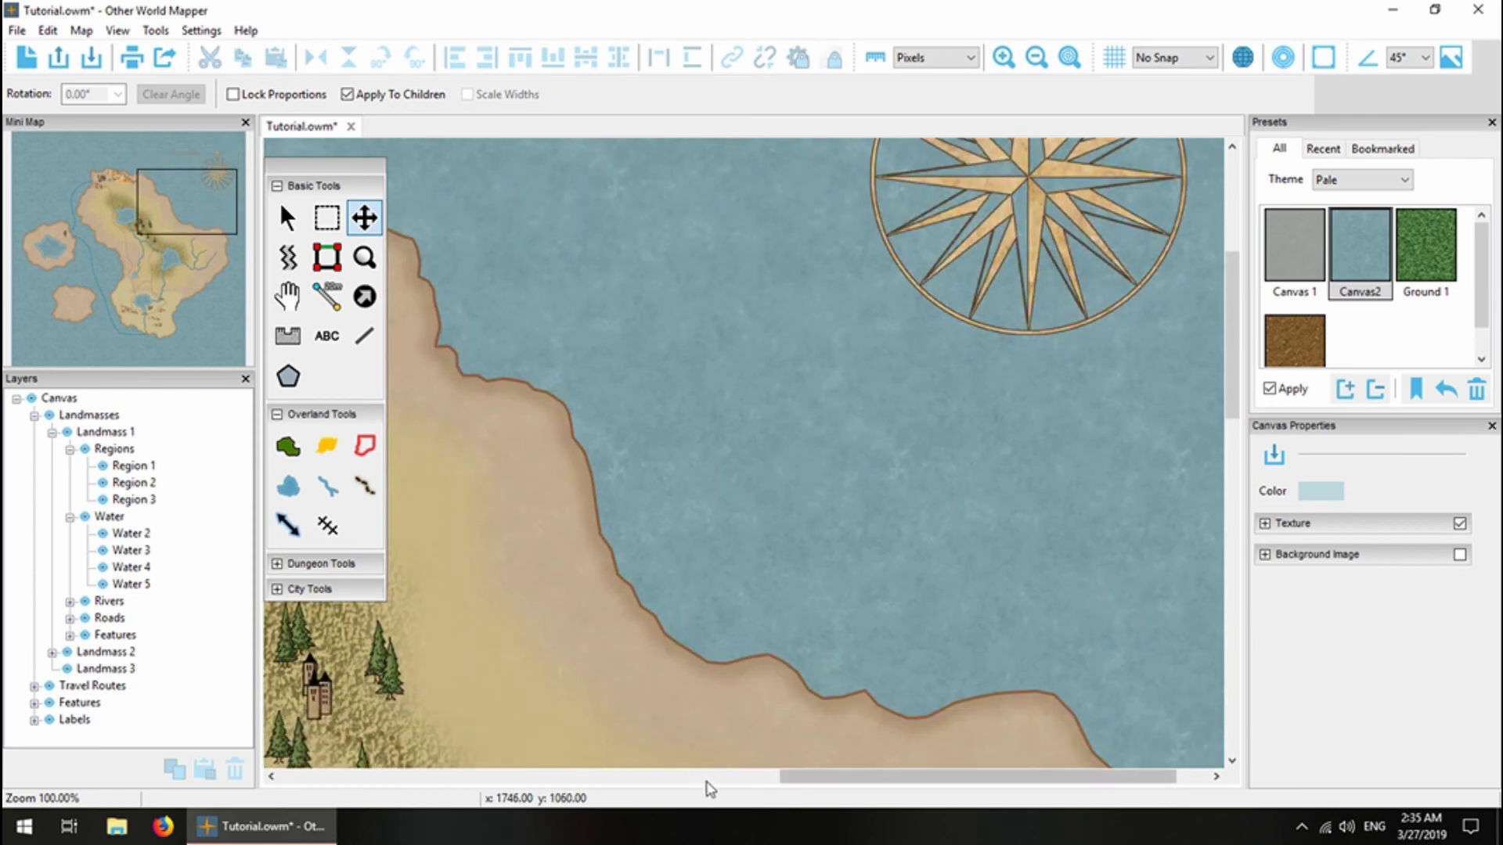
{"action": "left_click_drag", "start_coordinate": [718, 778], "coordinate": [532, 778]}
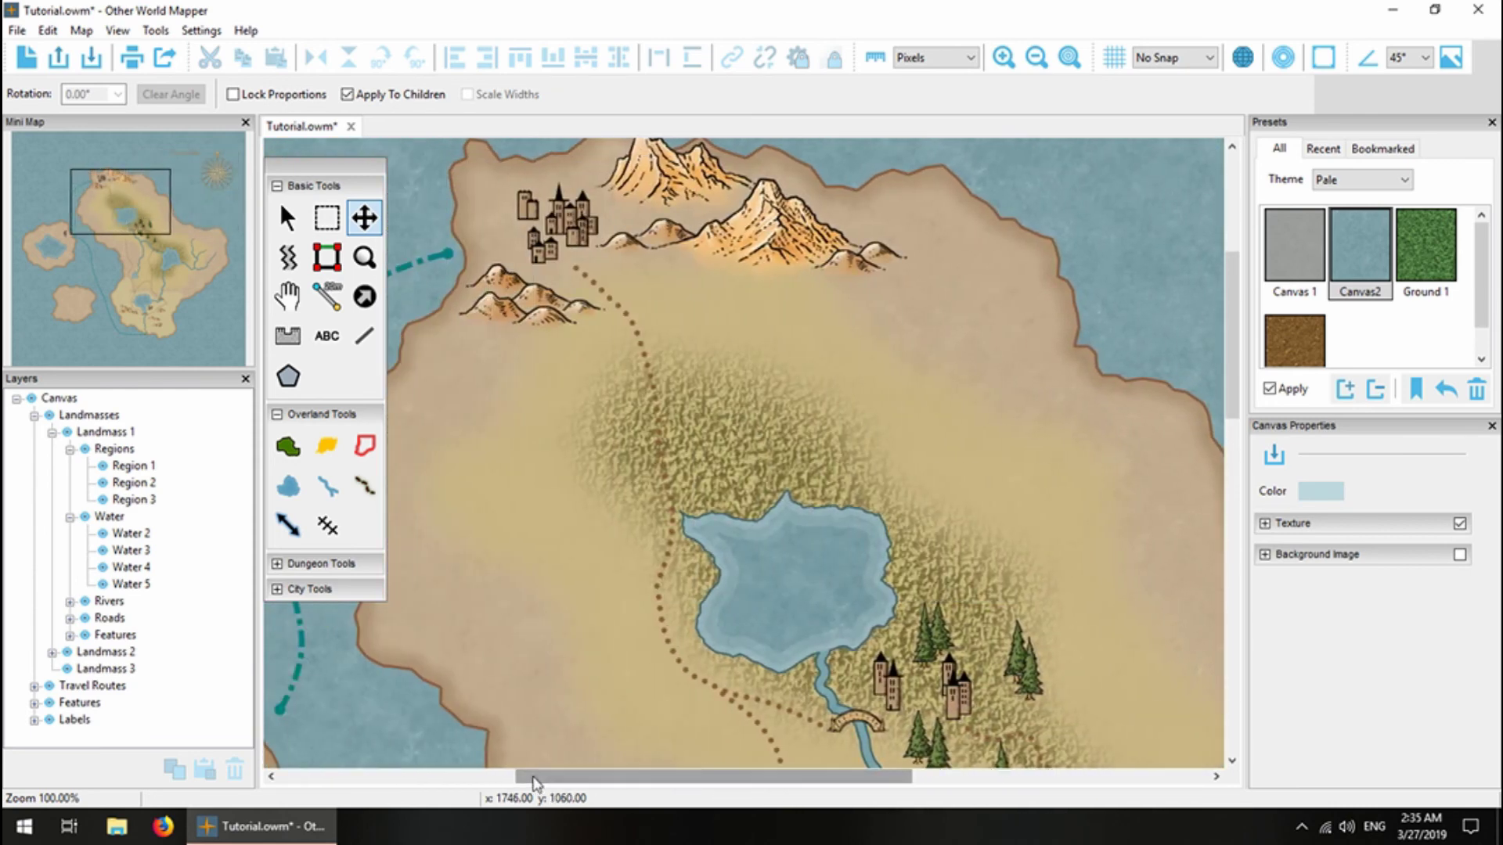
{"action": "left_click", "coordinate": [83, 31]}
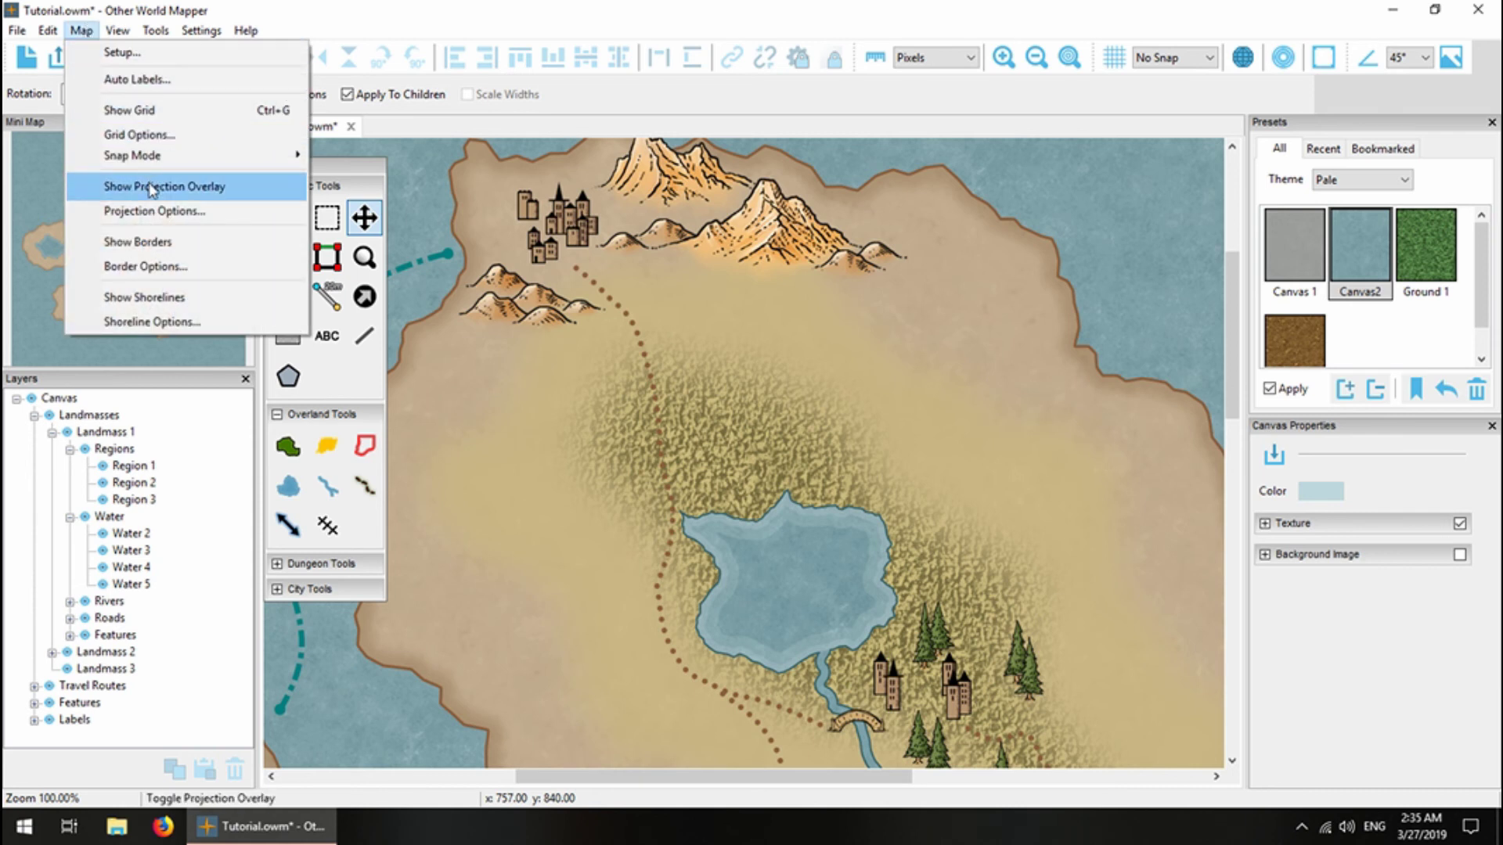
{"action": "left_click", "coordinate": [131, 313]}
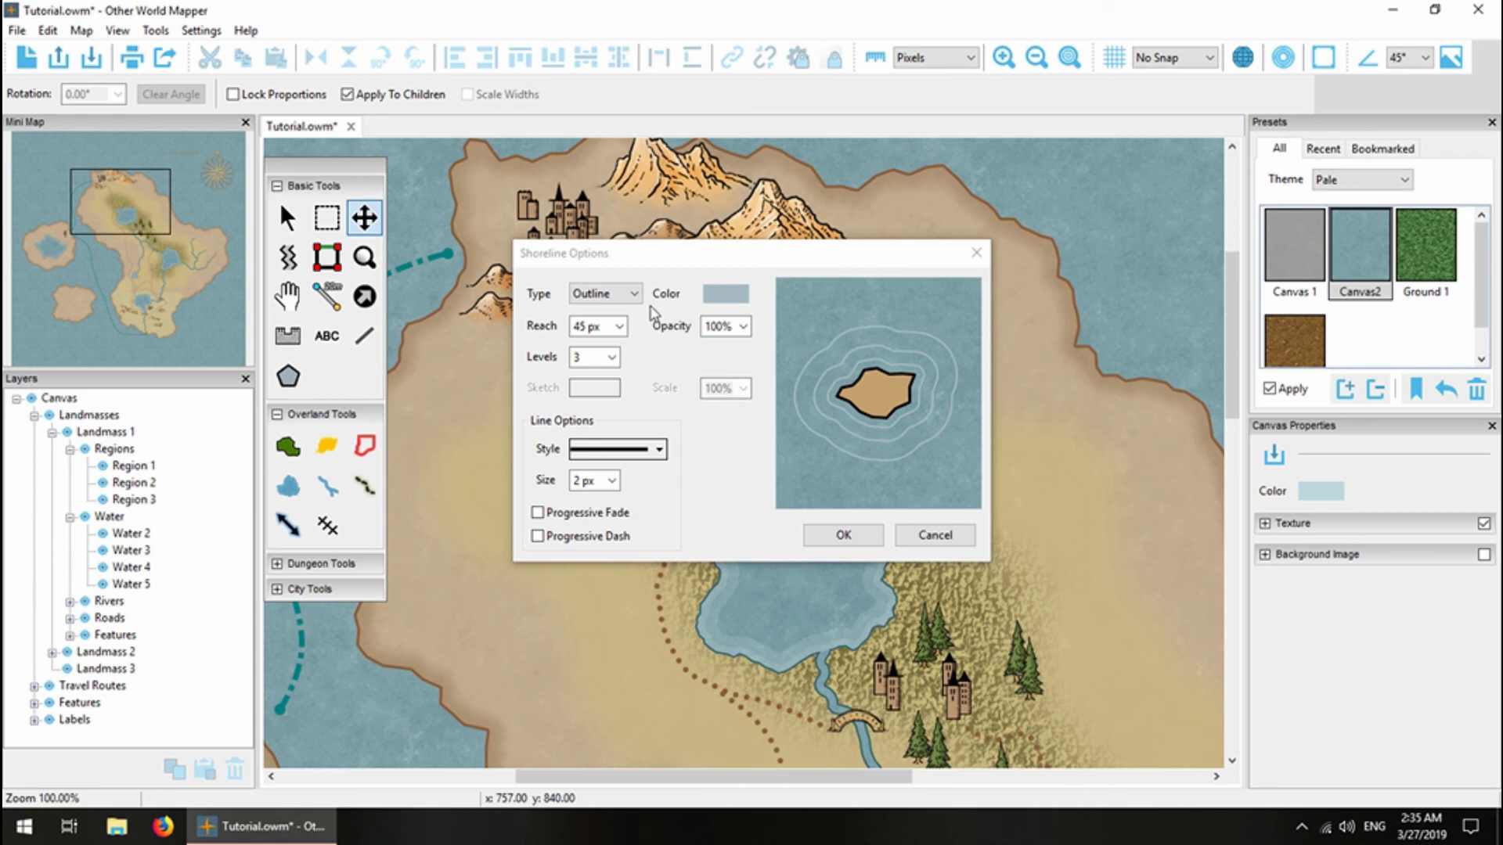
{"action": "left_click", "coordinate": [538, 514]}
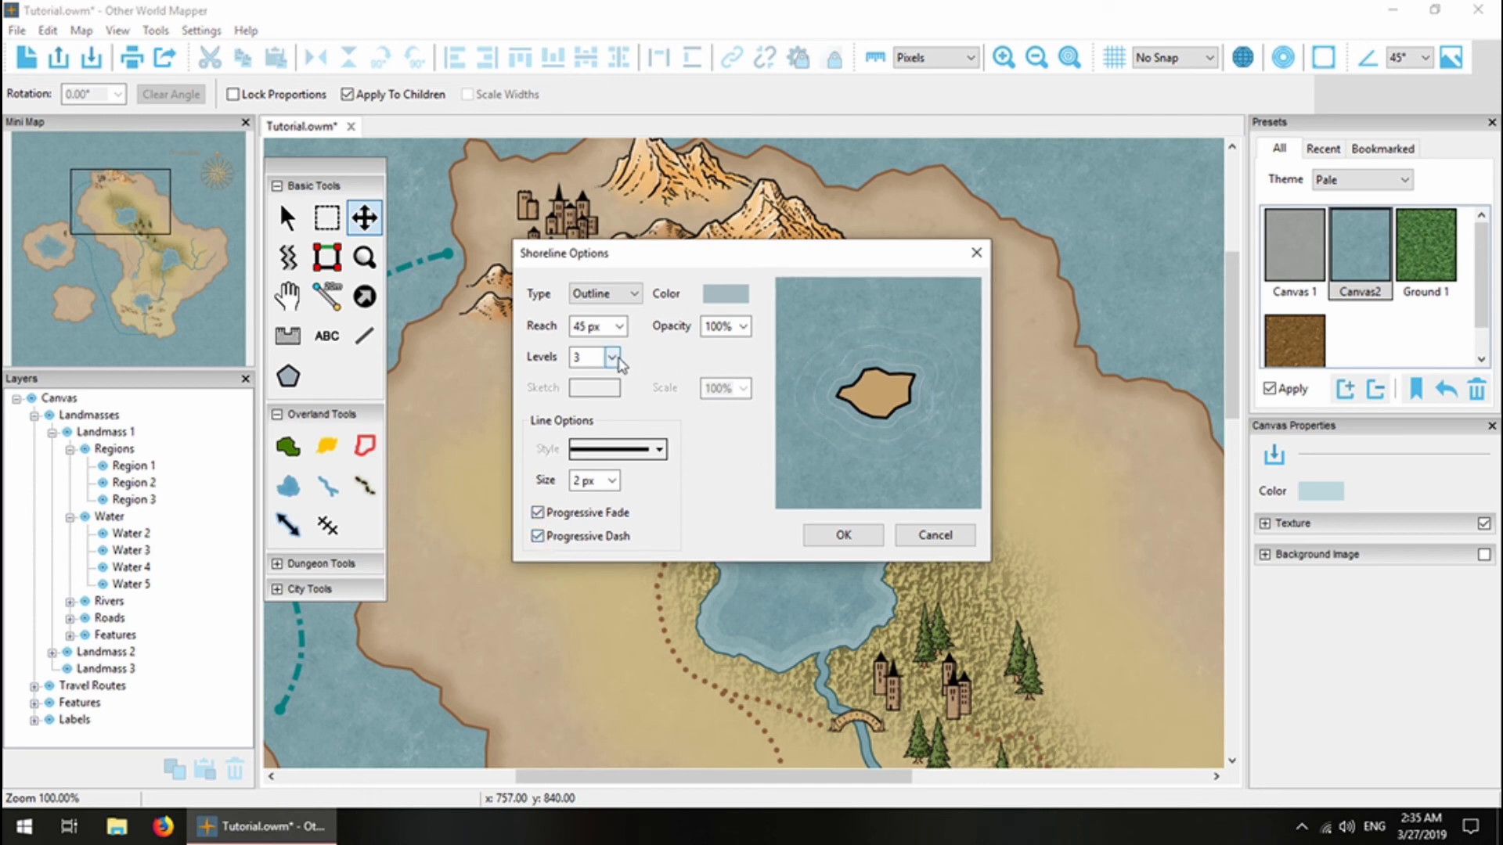
{"action": "left_click", "coordinate": [612, 480]}
{"action": "left_click_drag", "start_coordinate": [541, 499], "coordinate": [559, 500]}
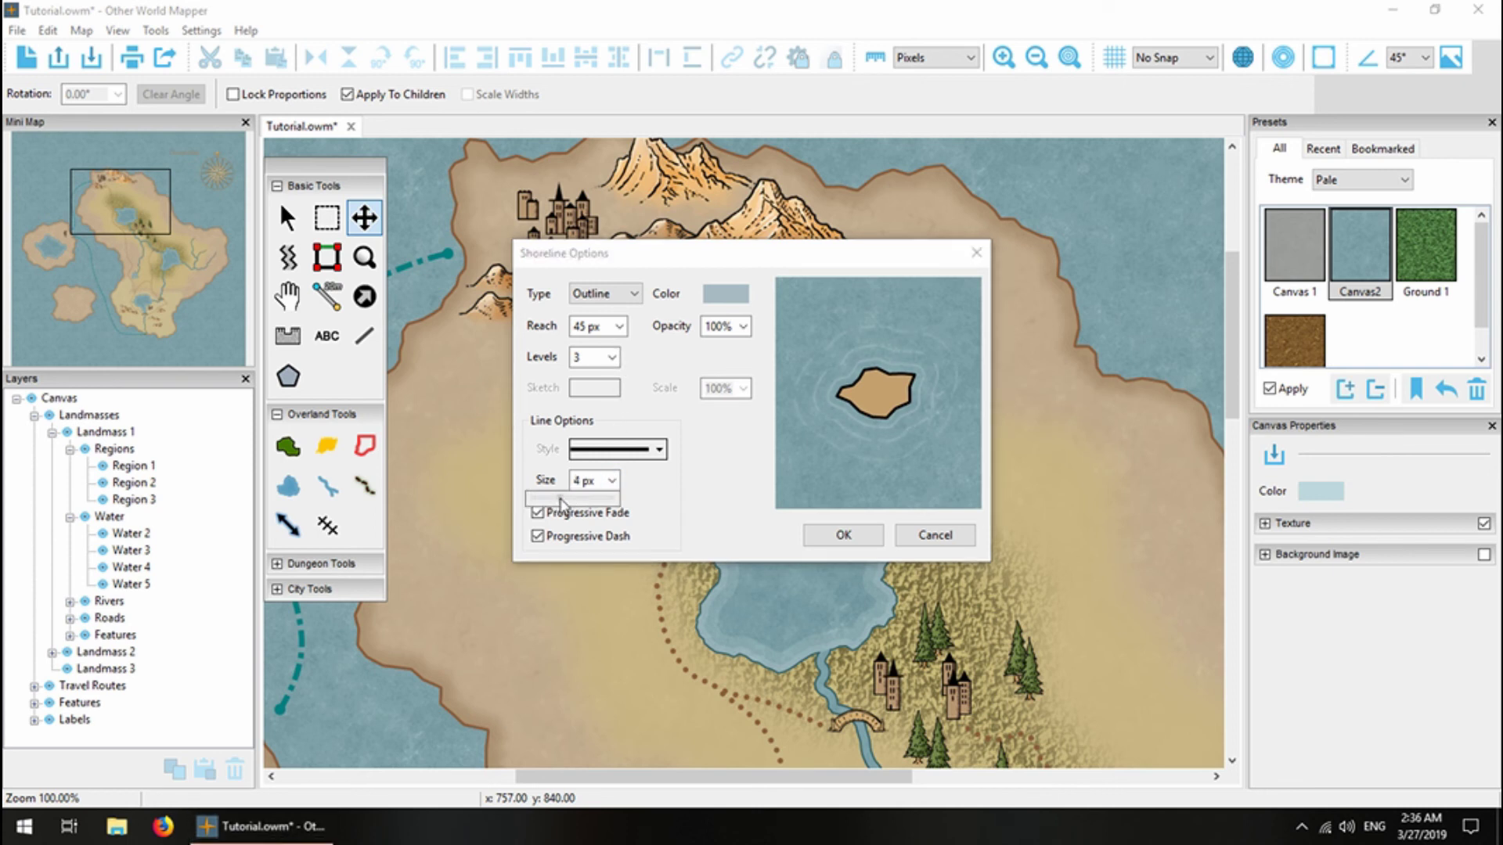
{"action": "left_click", "coordinate": [619, 328]}
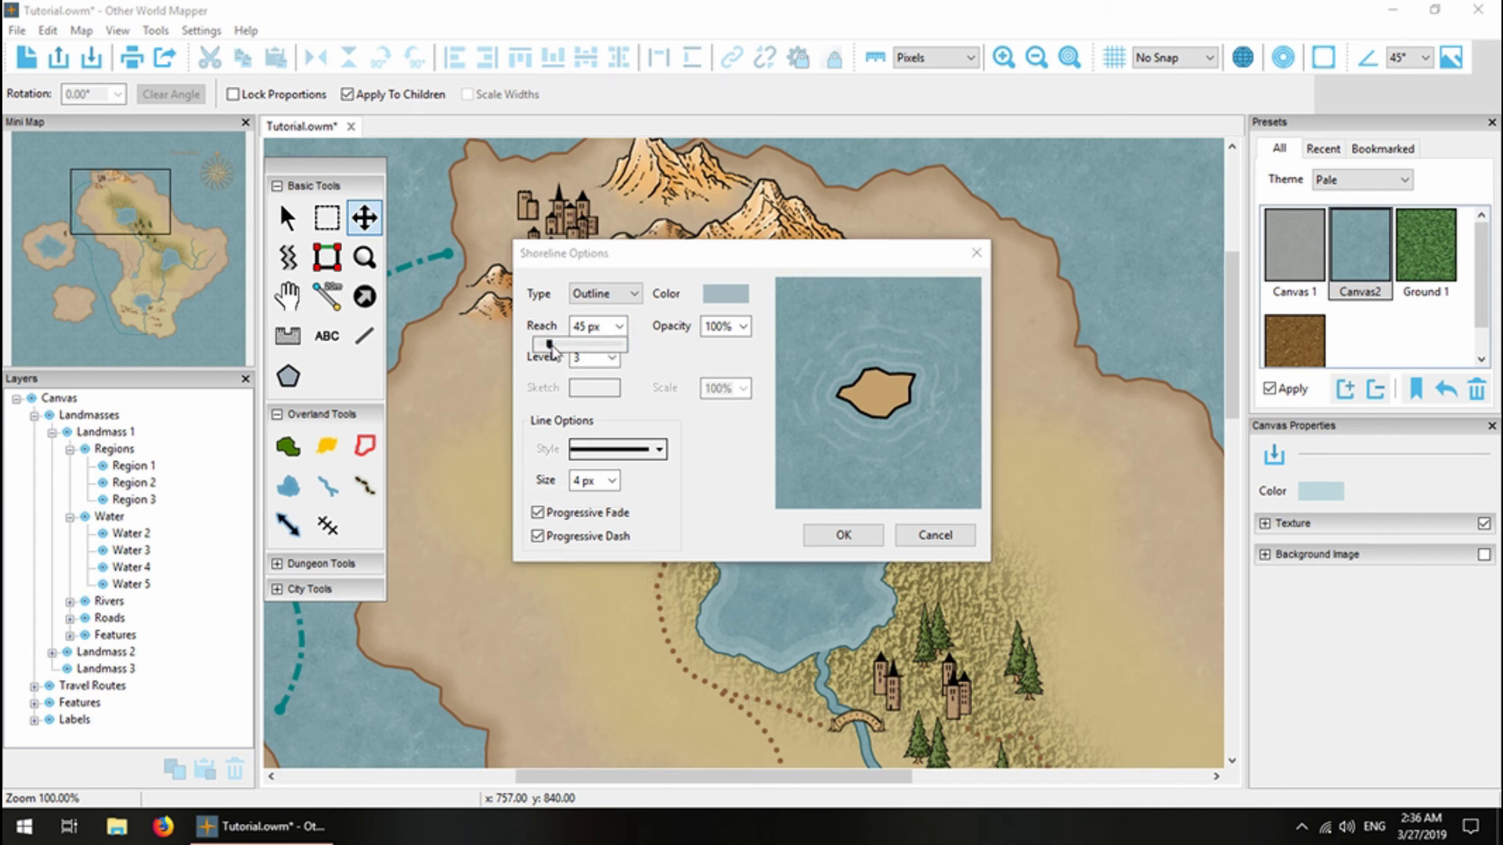
{"action": "left_click_drag", "start_coordinate": [548, 345], "coordinate": [583, 381]}
{"action": "left_click", "coordinate": [611, 358]}
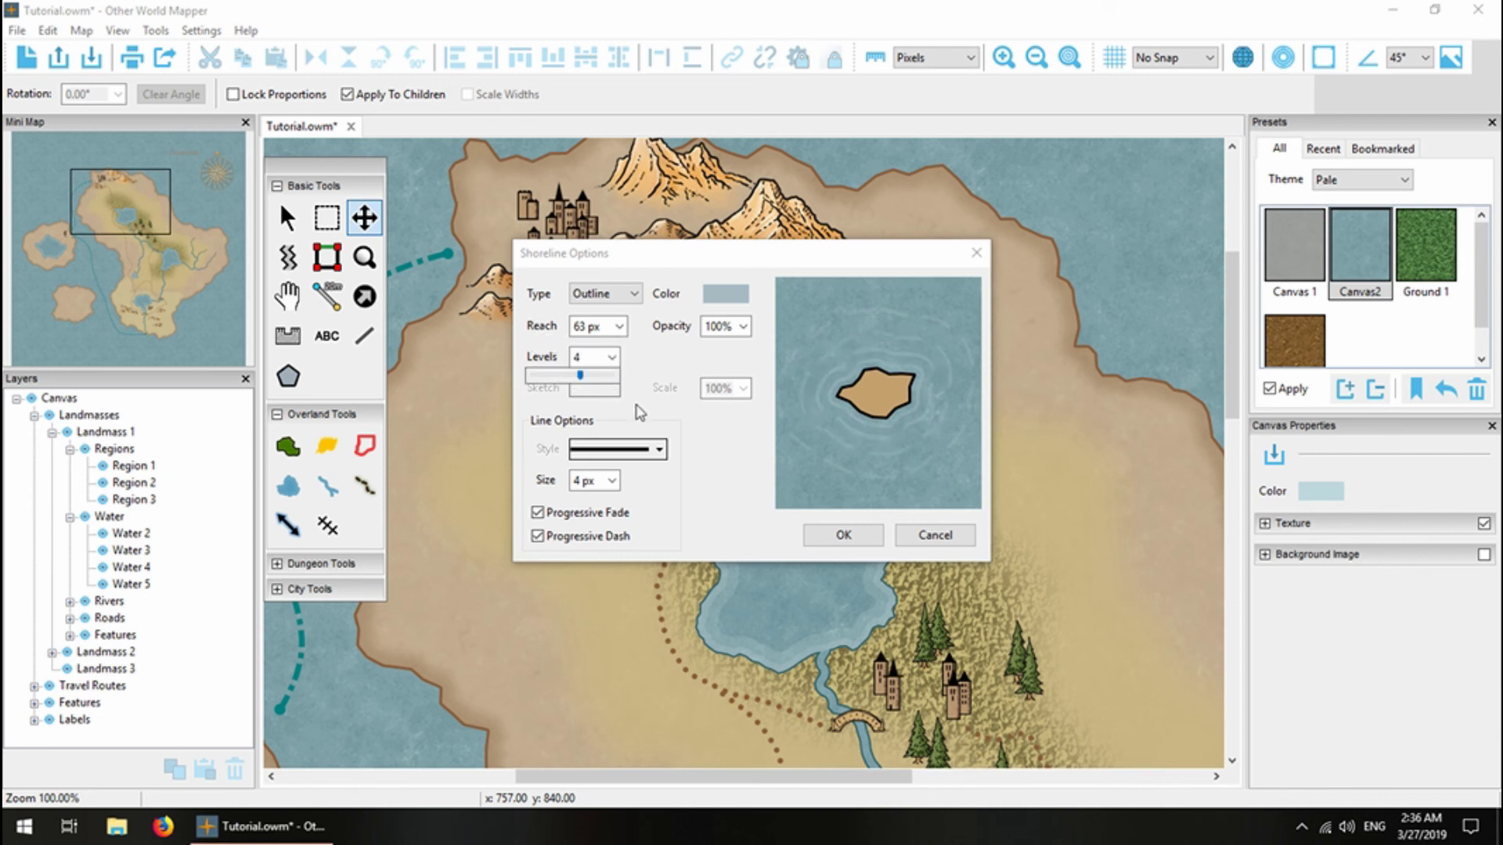
{"action": "left_click", "coordinate": [837, 535]}
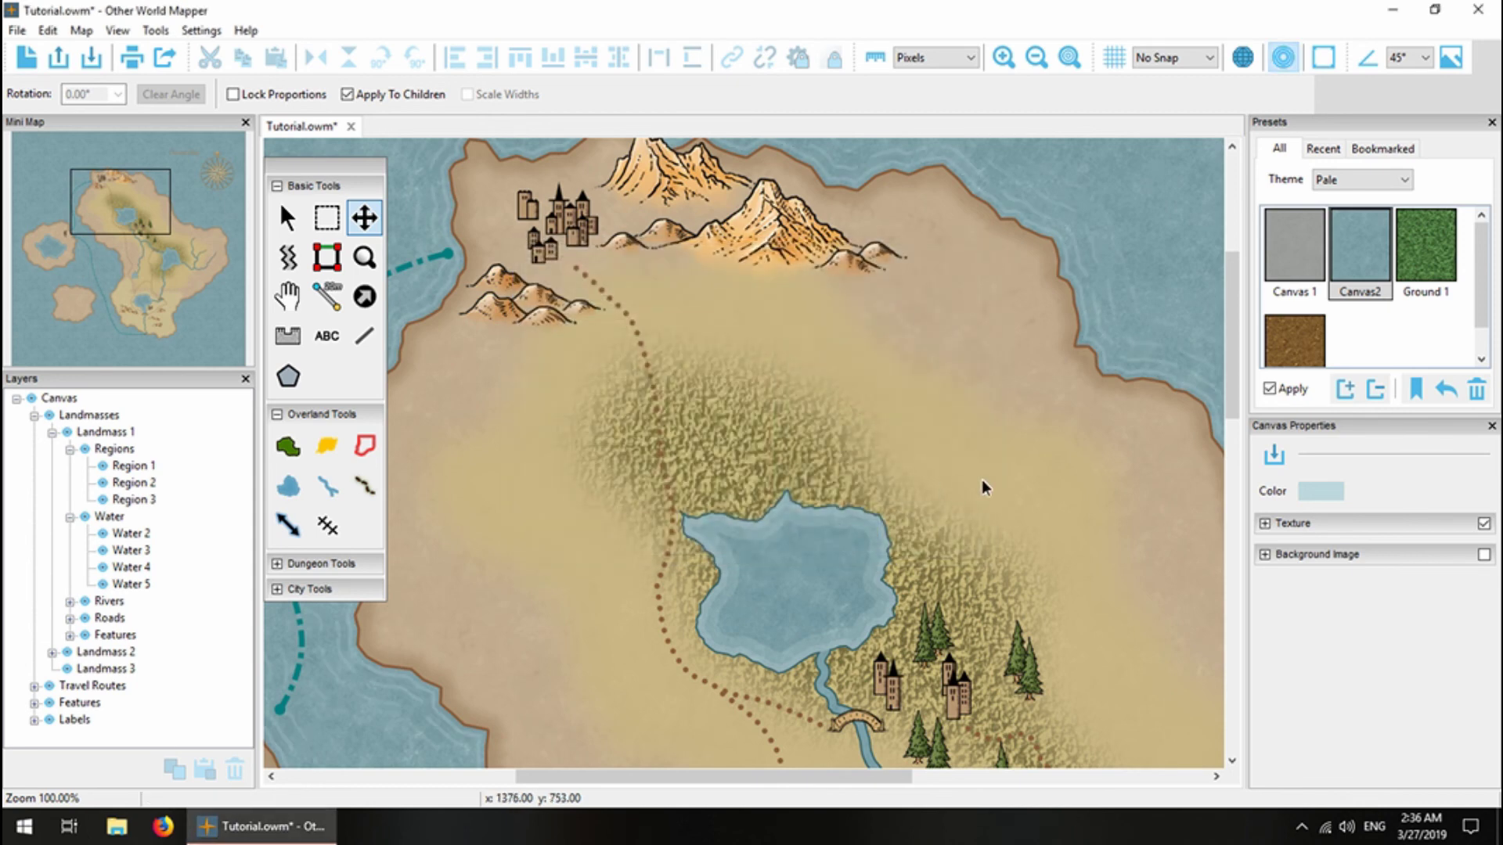
Turn off the shoreline ring fading and review the coast near the small island.
{"action": "scroll", "coordinate": [981, 479], "scroll_direction": "up", "scroll_amount": 1}
{"action": "left_click", "coordinate": [81, 30]}
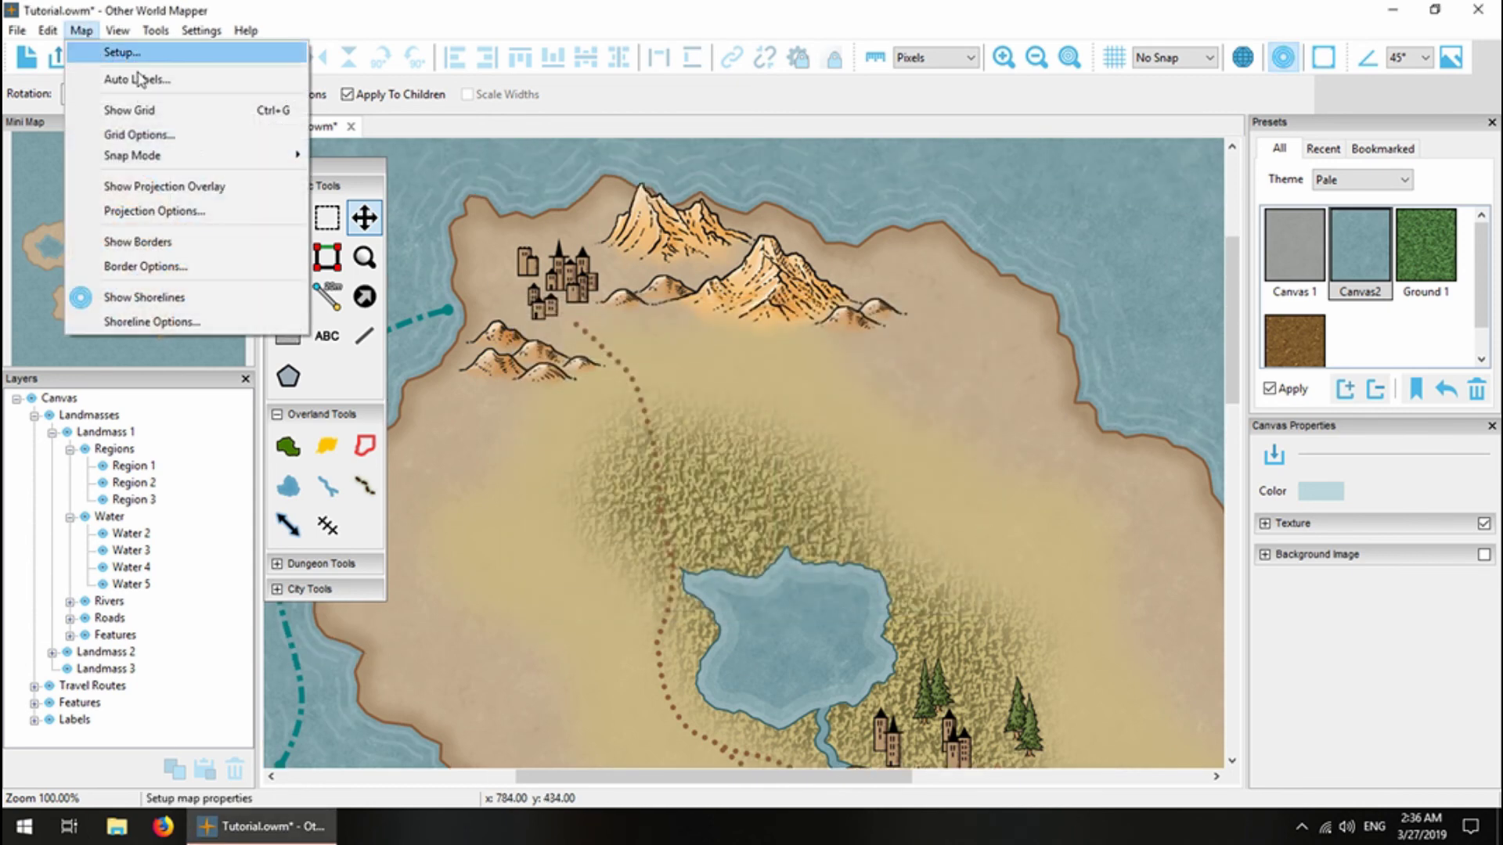
{"action": "left_click", "coordinate": [173, 324]}
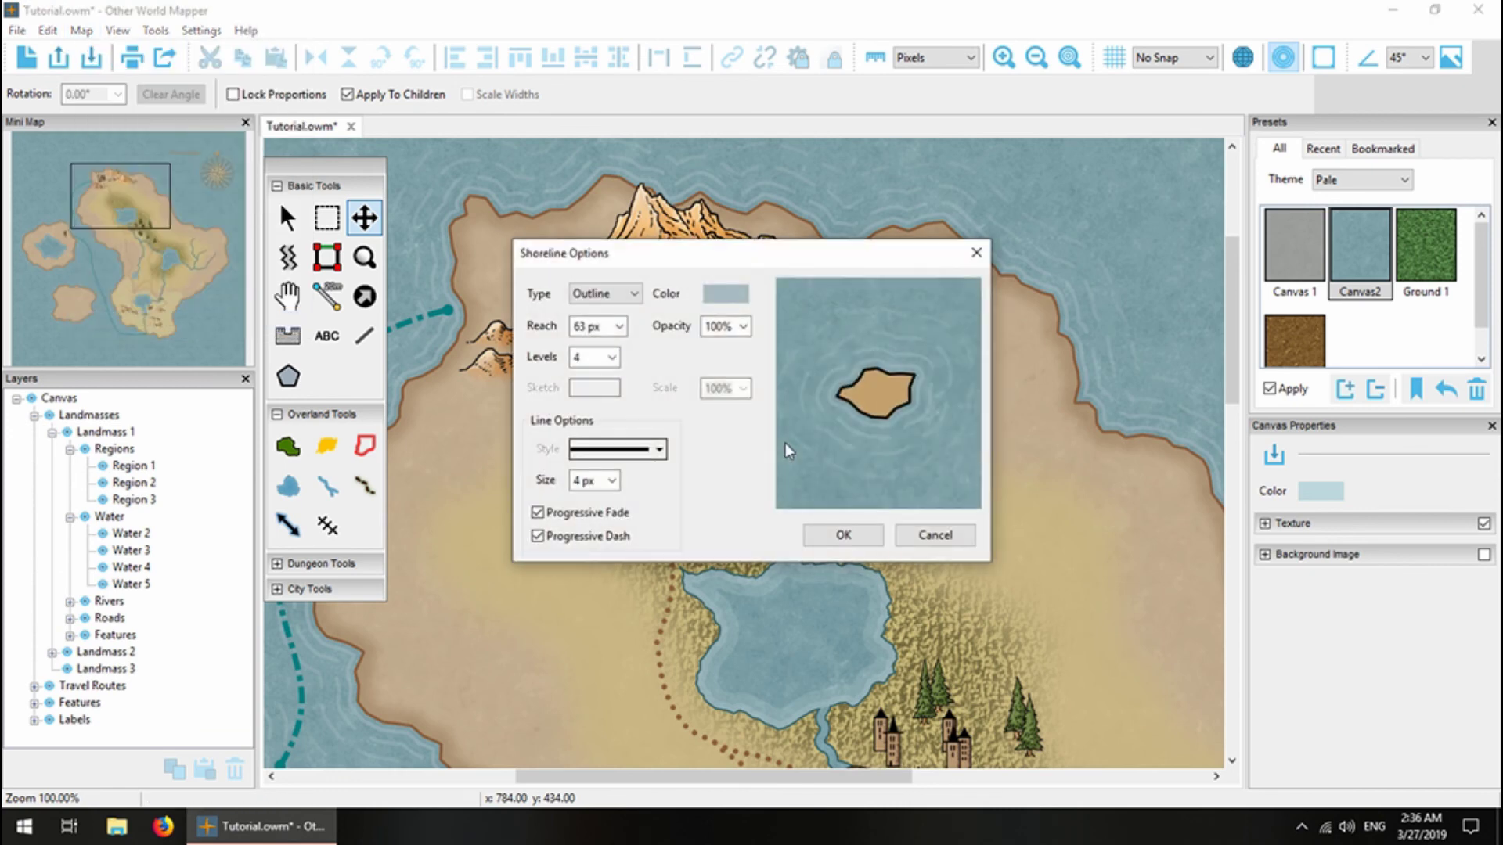
{"action": "left_click", "coordinate": [537, 512]}
{"action": "left_click", "coordinate": [842, 534]}
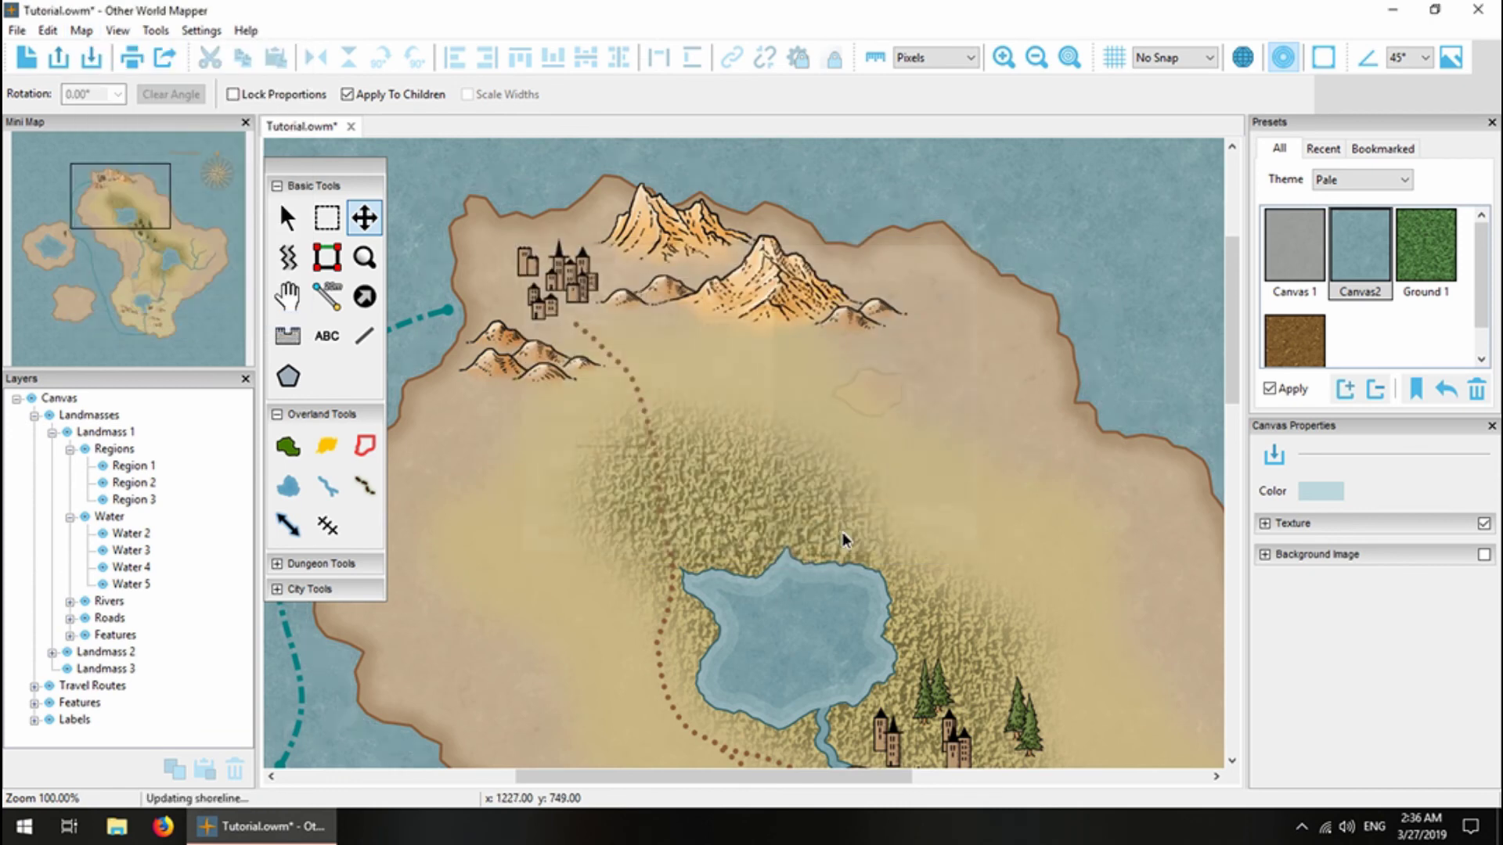
{"action": "scroll", "coordinate": [924, 492], "scroll_direction": "up", "scroll_amount": 3}
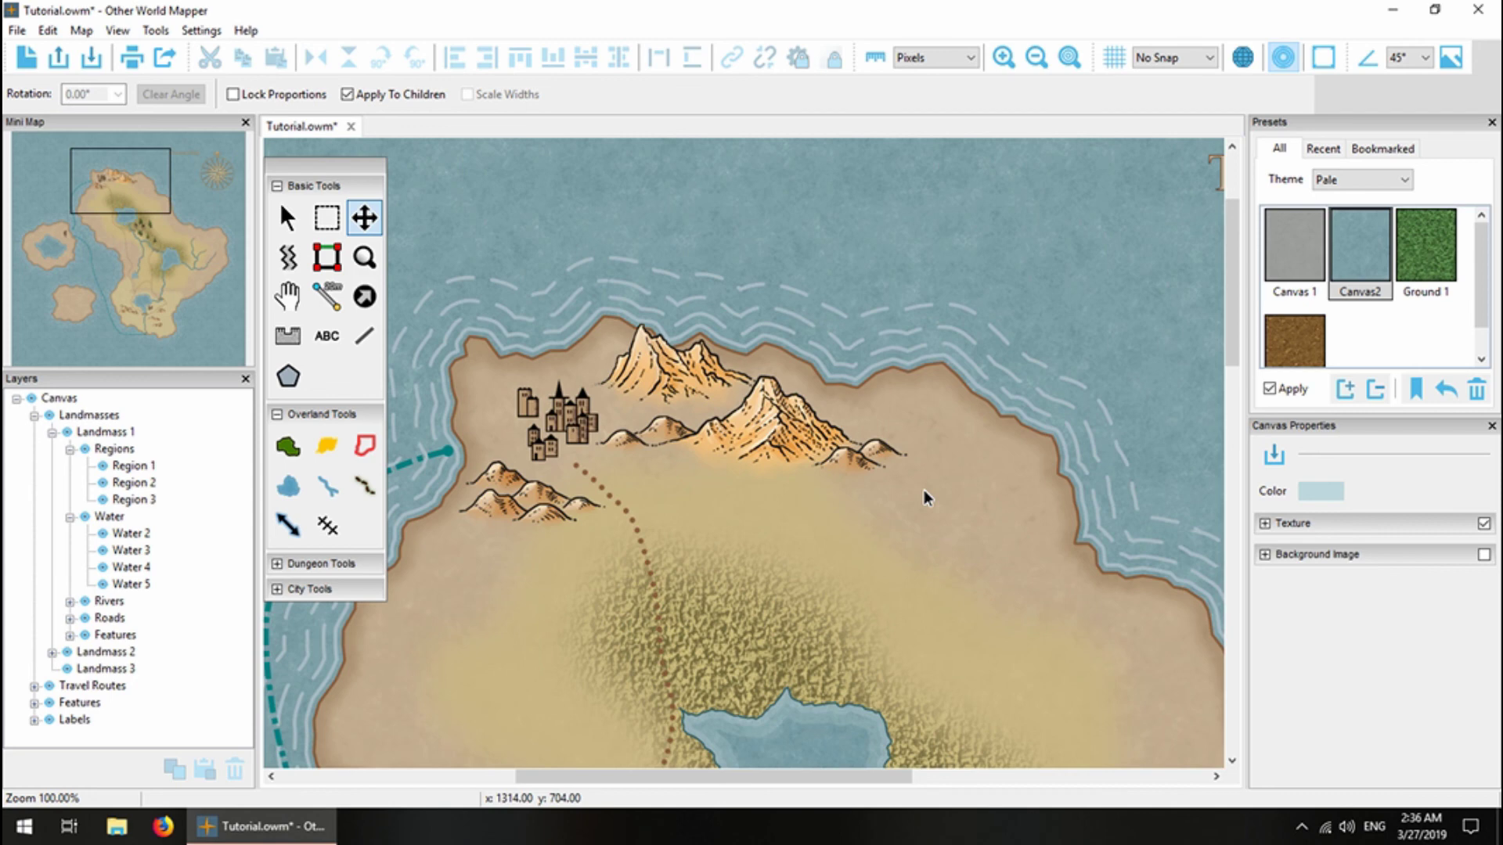
{"action": "scroll", "coordinate": [923, 490], "scroll_direction": "down", "scroll_amount": 10}
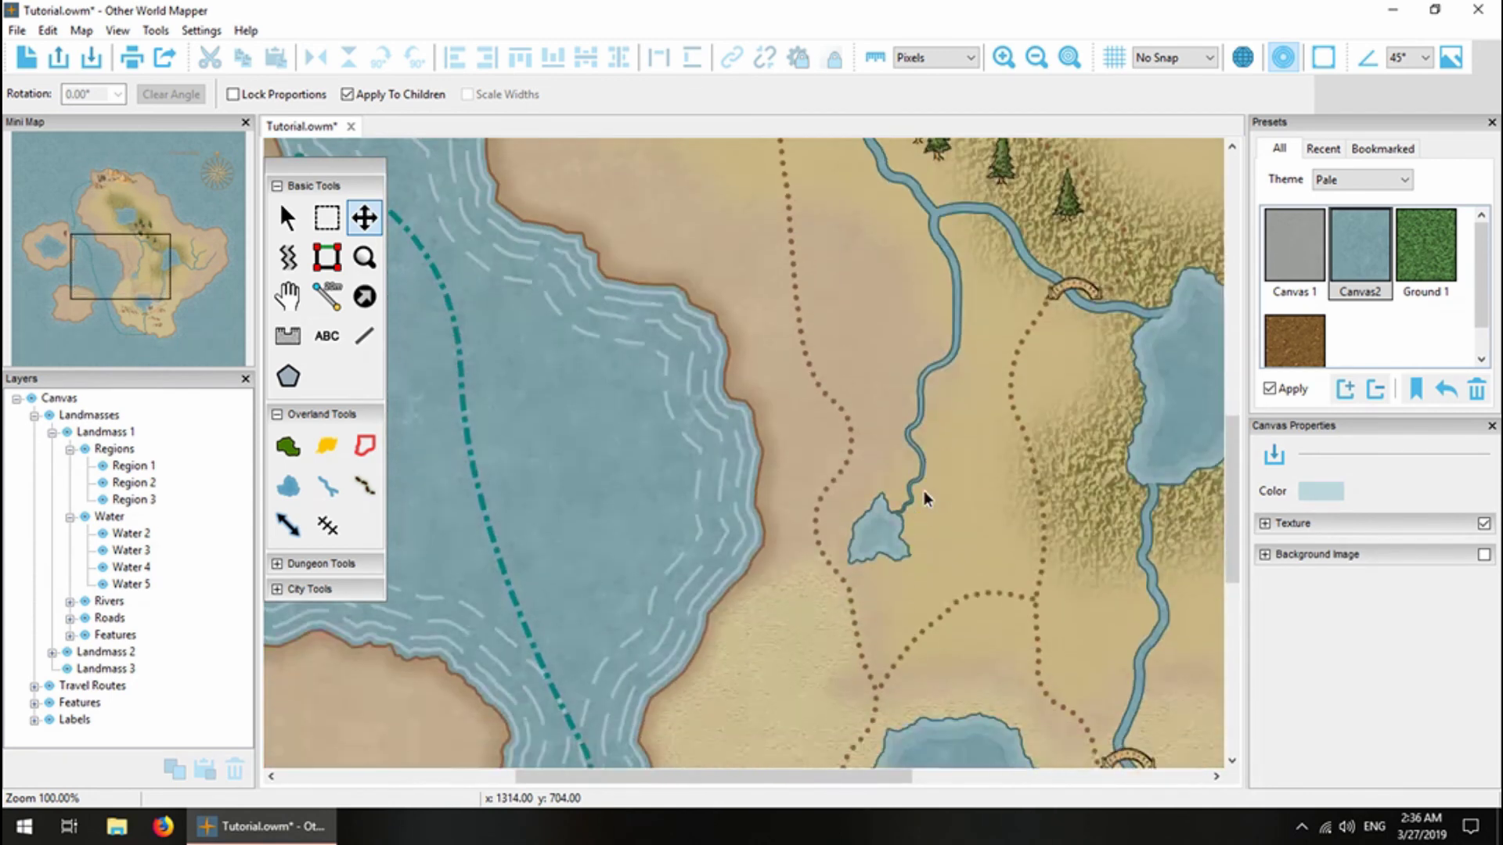
{"action": "left_click_drag", "start_coordinate": [712, 777], "coordinate": [548, 777]}
{"action": "scroll", "coordinate": [786, 437], "scroll_direction": "up", "scroll_amount": 5}
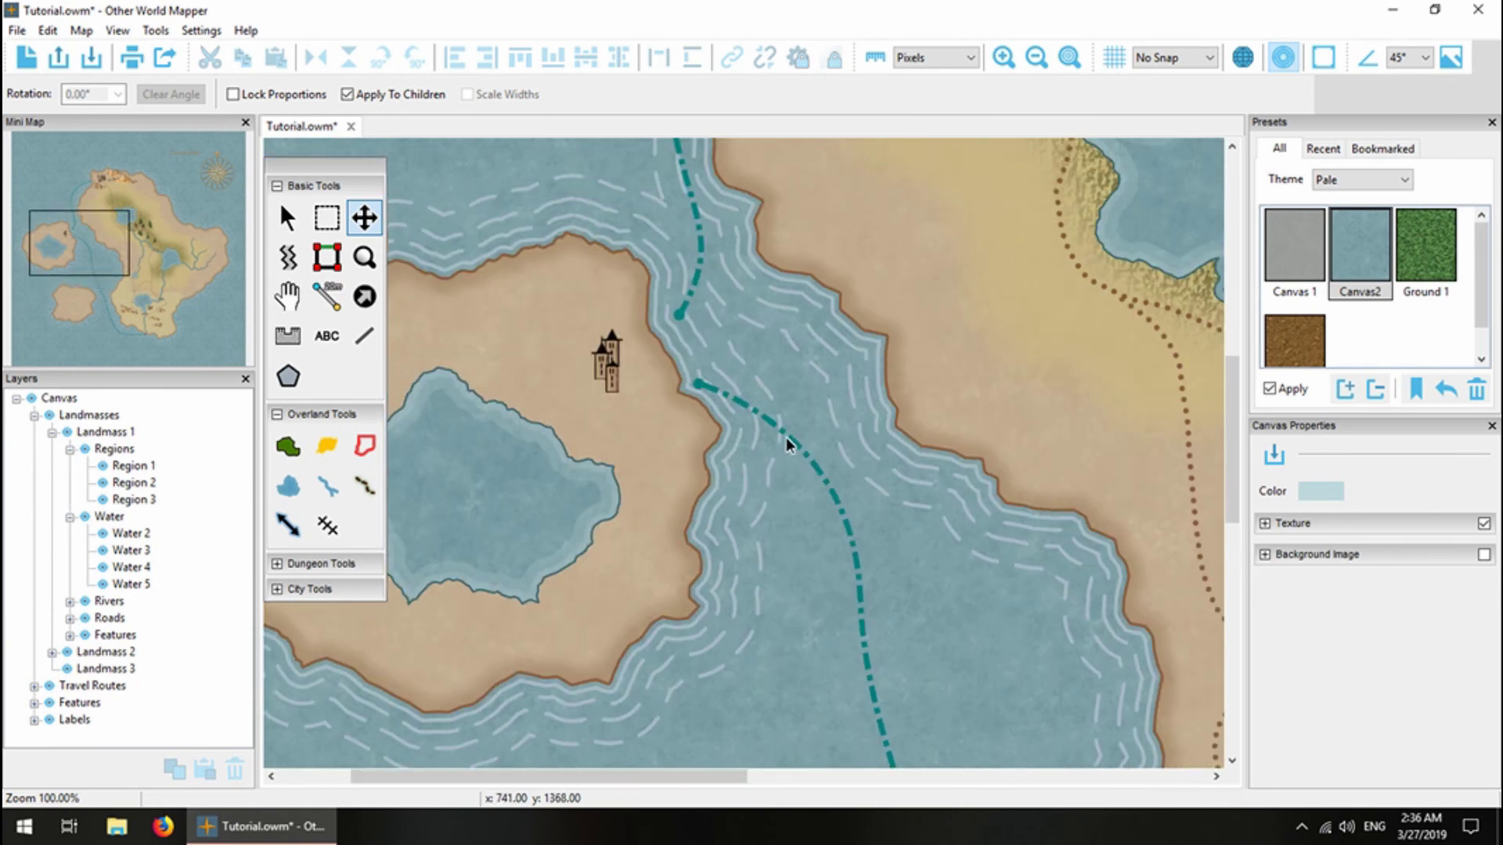
{"action": "scroll", "coordinate": [862, 510], "scroll_direction": "down", "scroll_amount": 4}
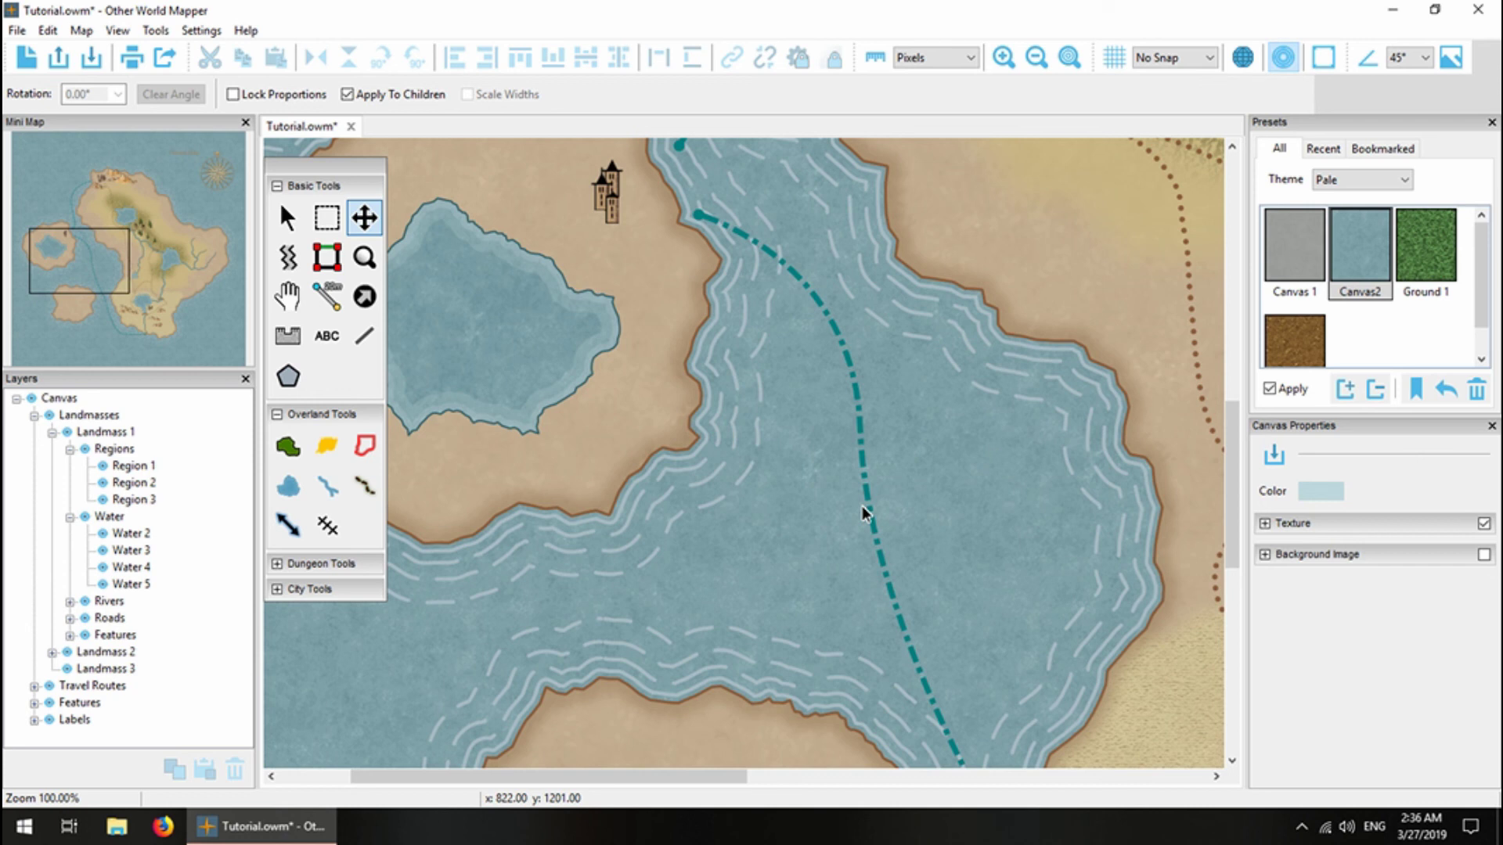
Frame the map with a 20 px rust-orange double-line border.
{"action": "left_click", "coordinate": [81, 30]}
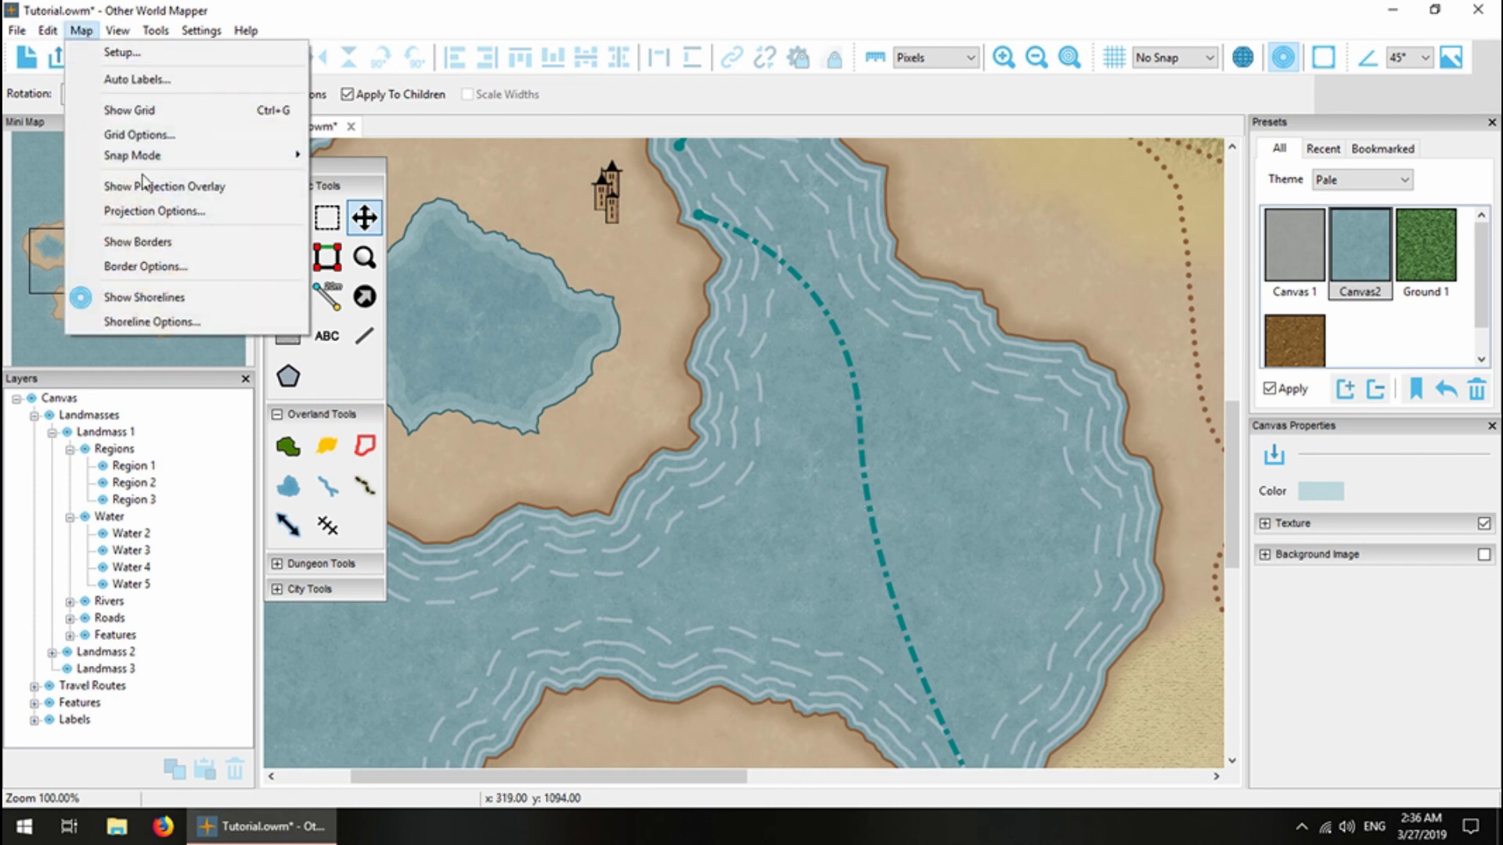
{"action": "left_click", "coordinate": [139, 266]}
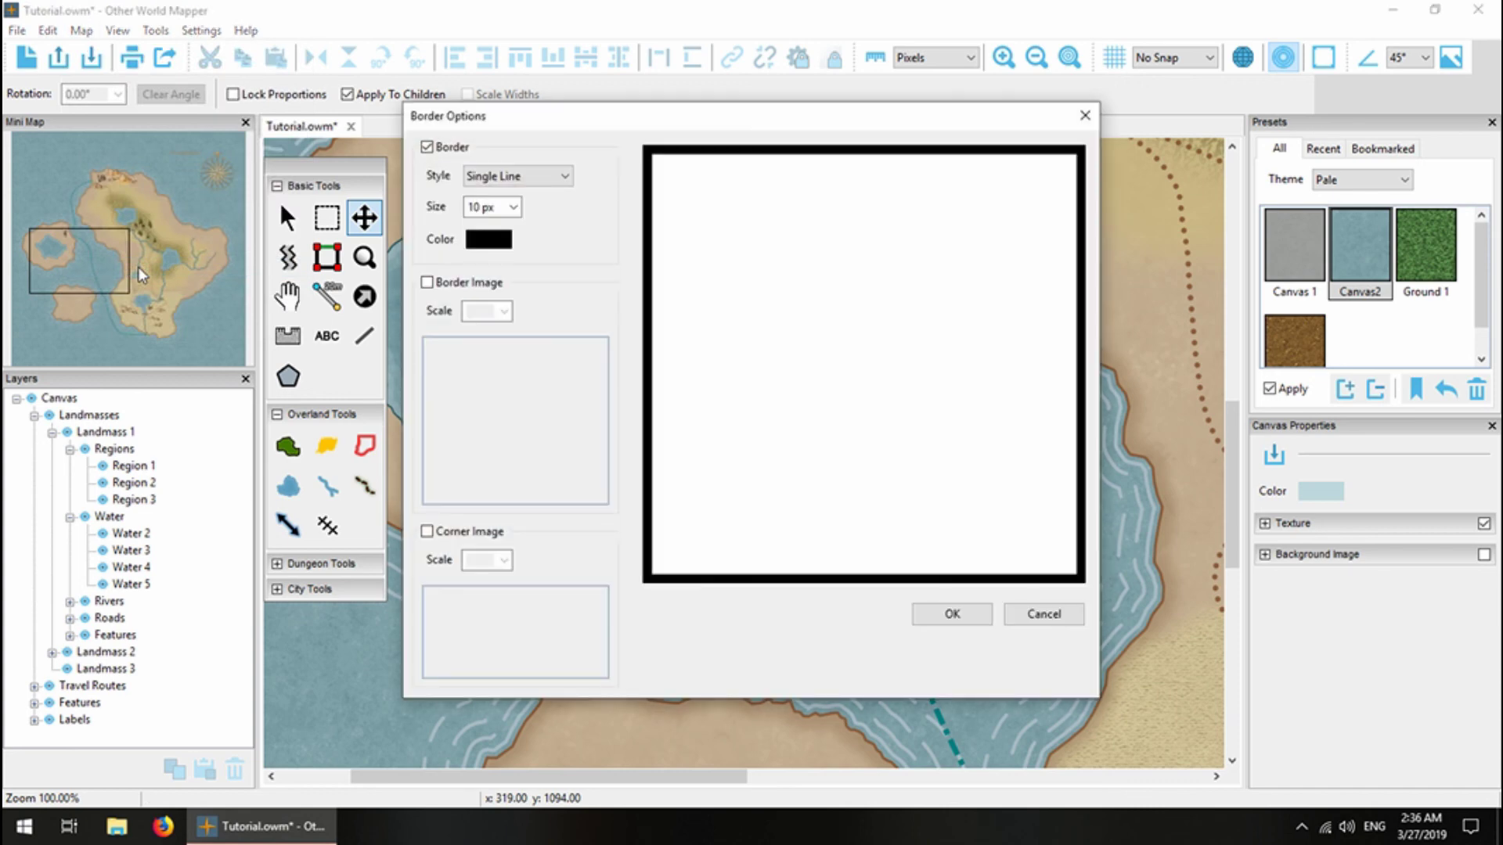
{"action": "left_click", "coordinate": [526, 178]}
{"action": "left_click", "coordinate": [525, 210]}
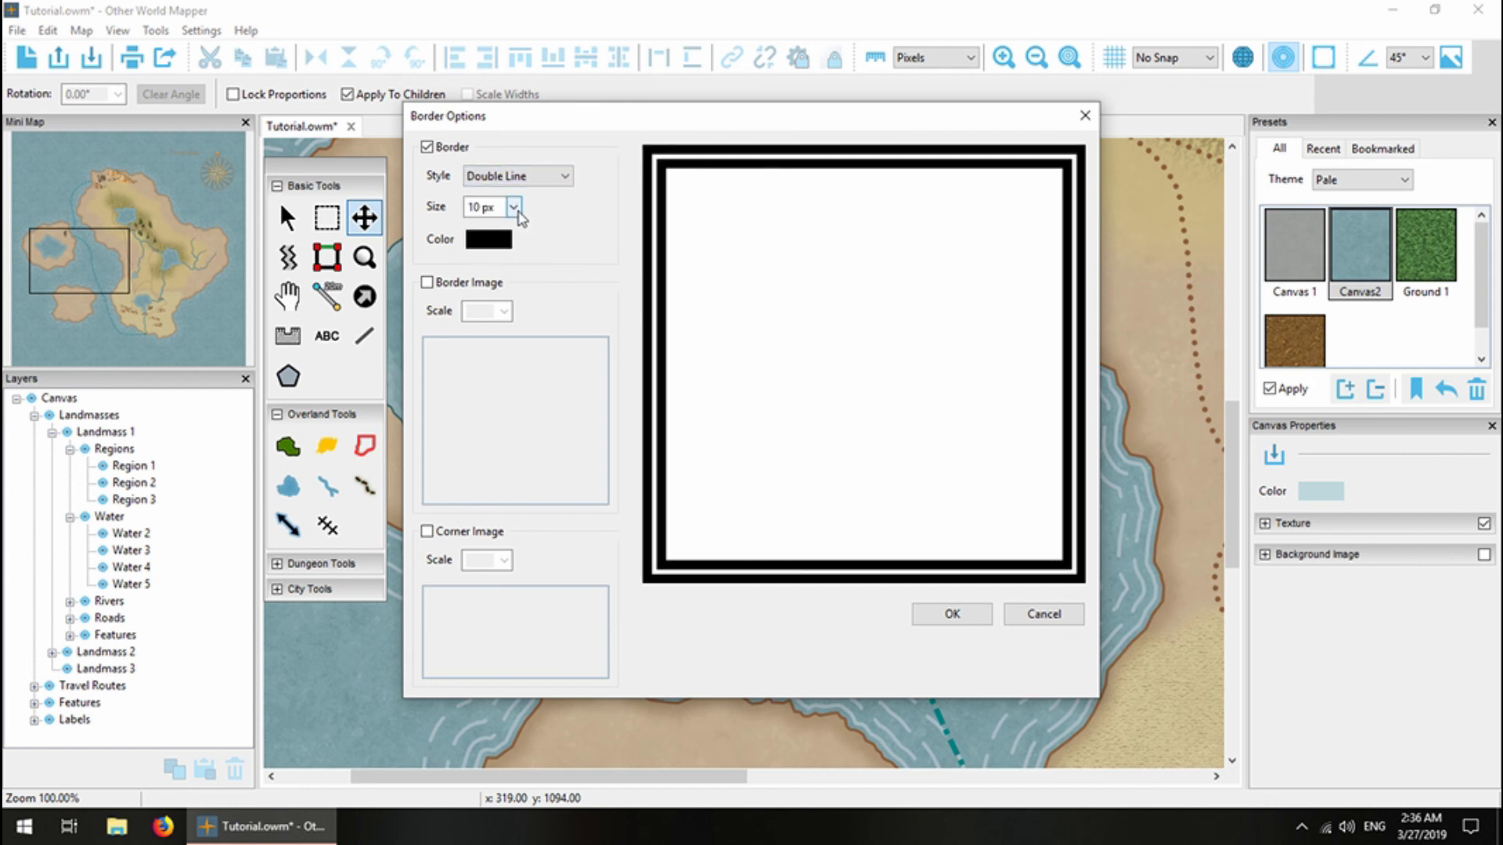
{"action": "left_click", "coordinate": [514, 207]}
{"action": "left_click_drag", "start_coordinate": [443, 227], "coordinate": [447, 229]}
{"action": "left_click", "coordinate": [489, 241]}
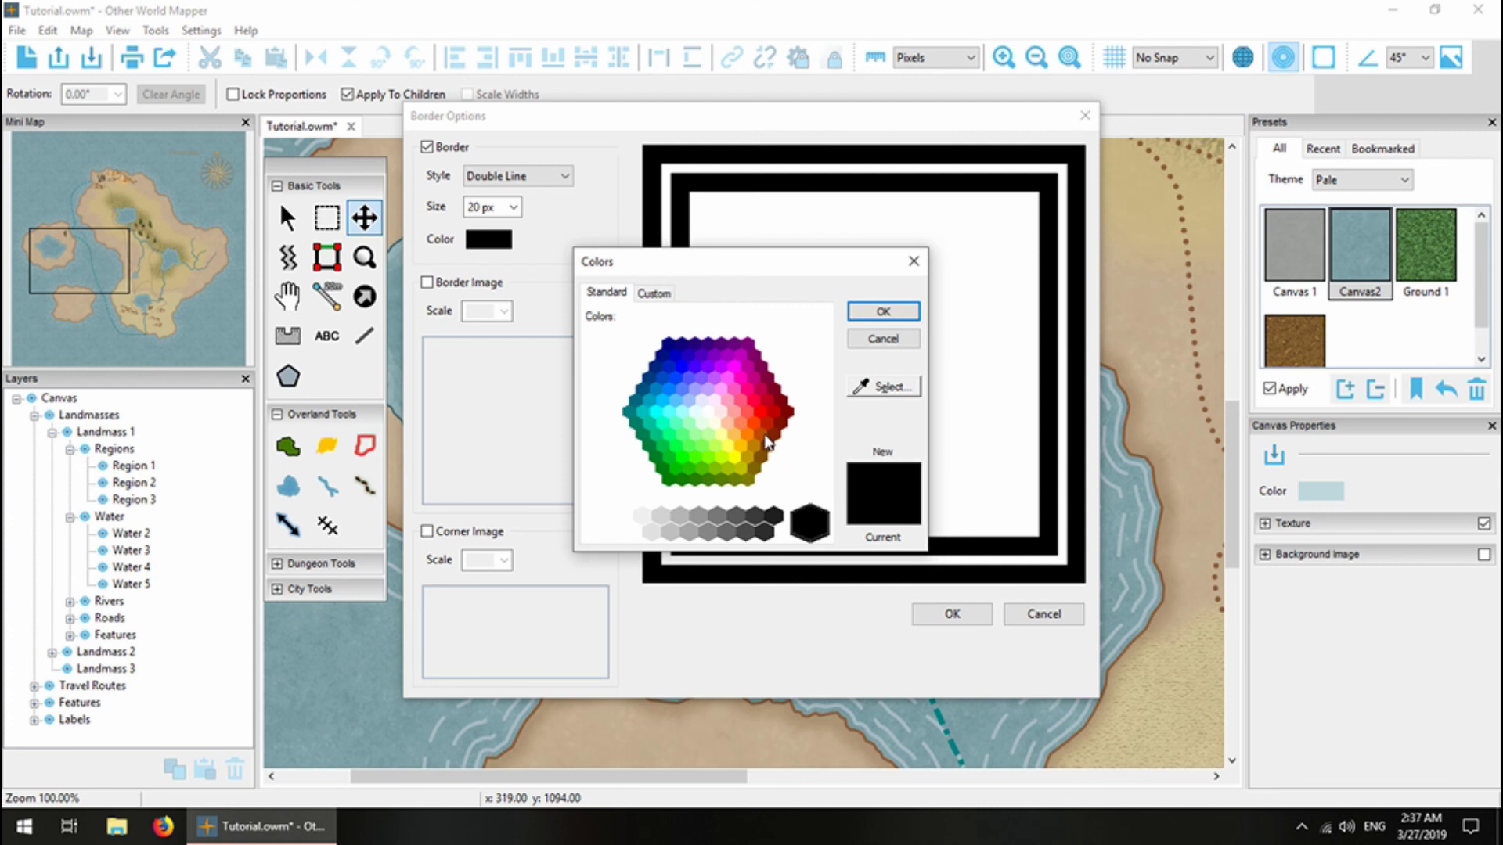
{"action": "left_click", "coordinate": [760, 434]}
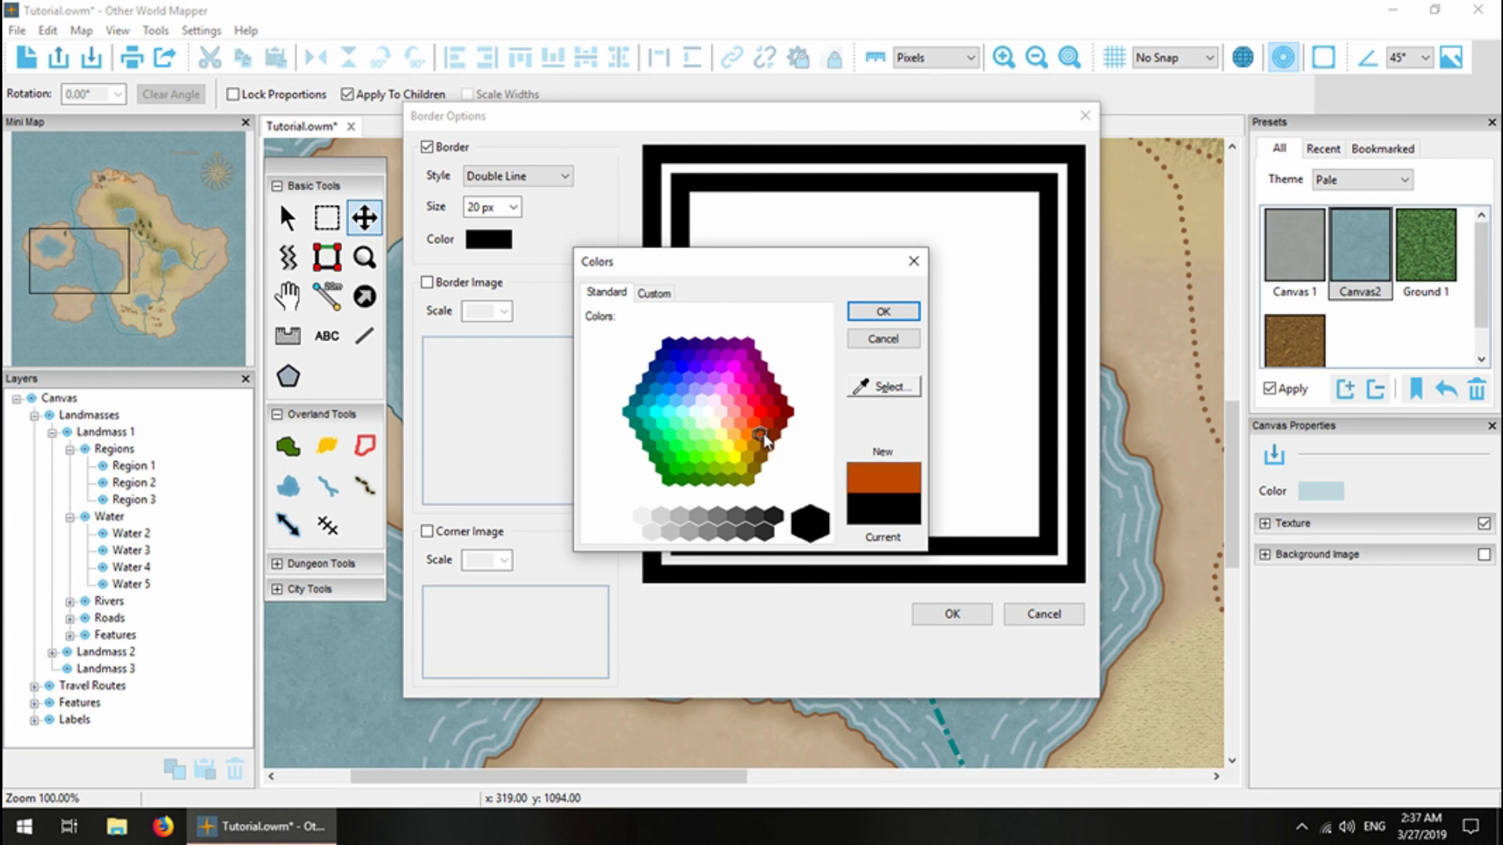
{"action": "left_click", "coordinate": [883, 311]}
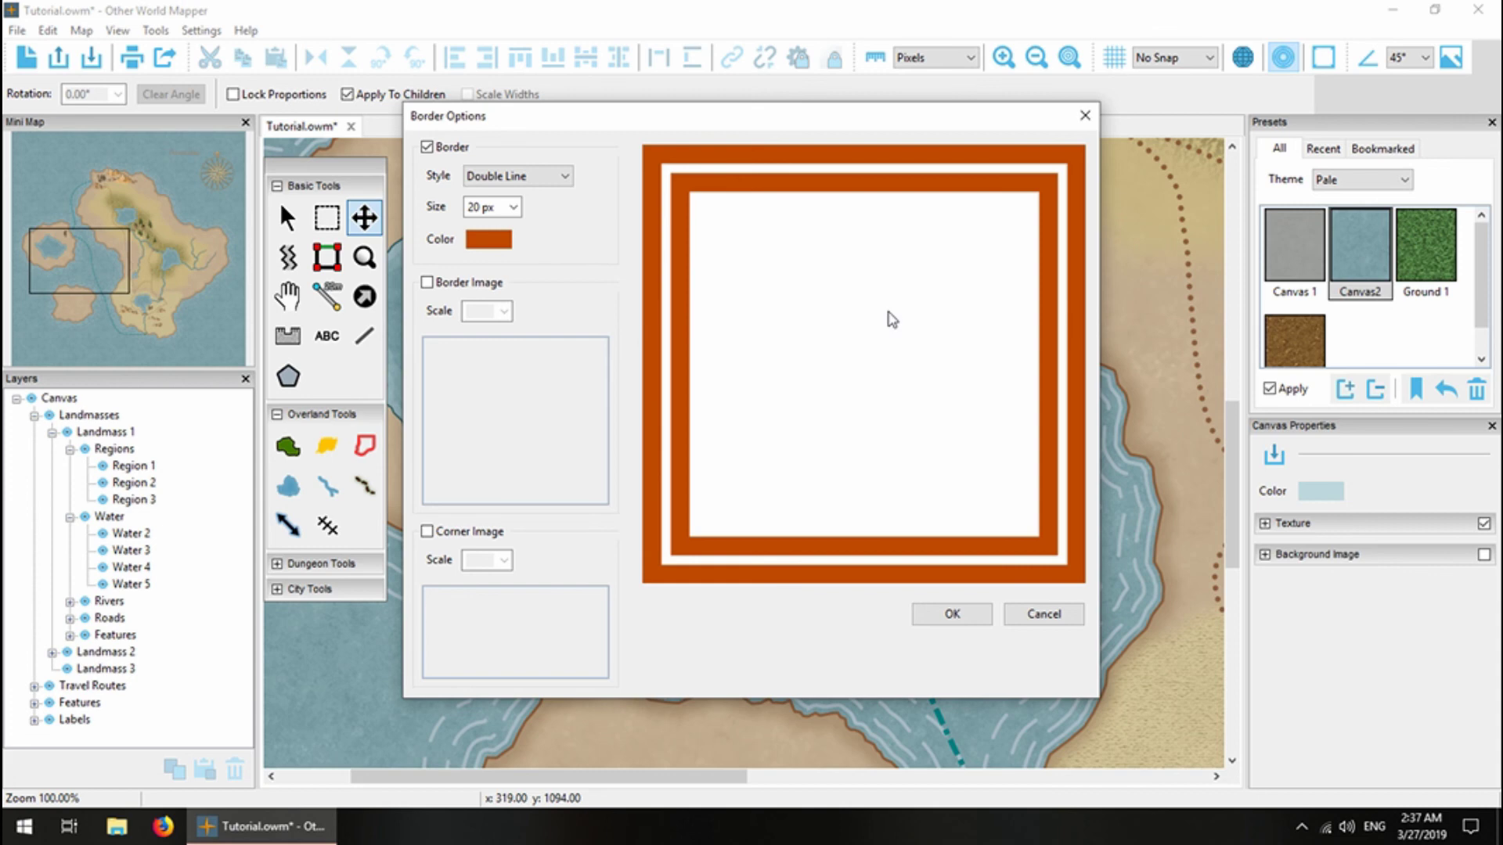
{"action": "left_click", "coordinate": [952, 614]}
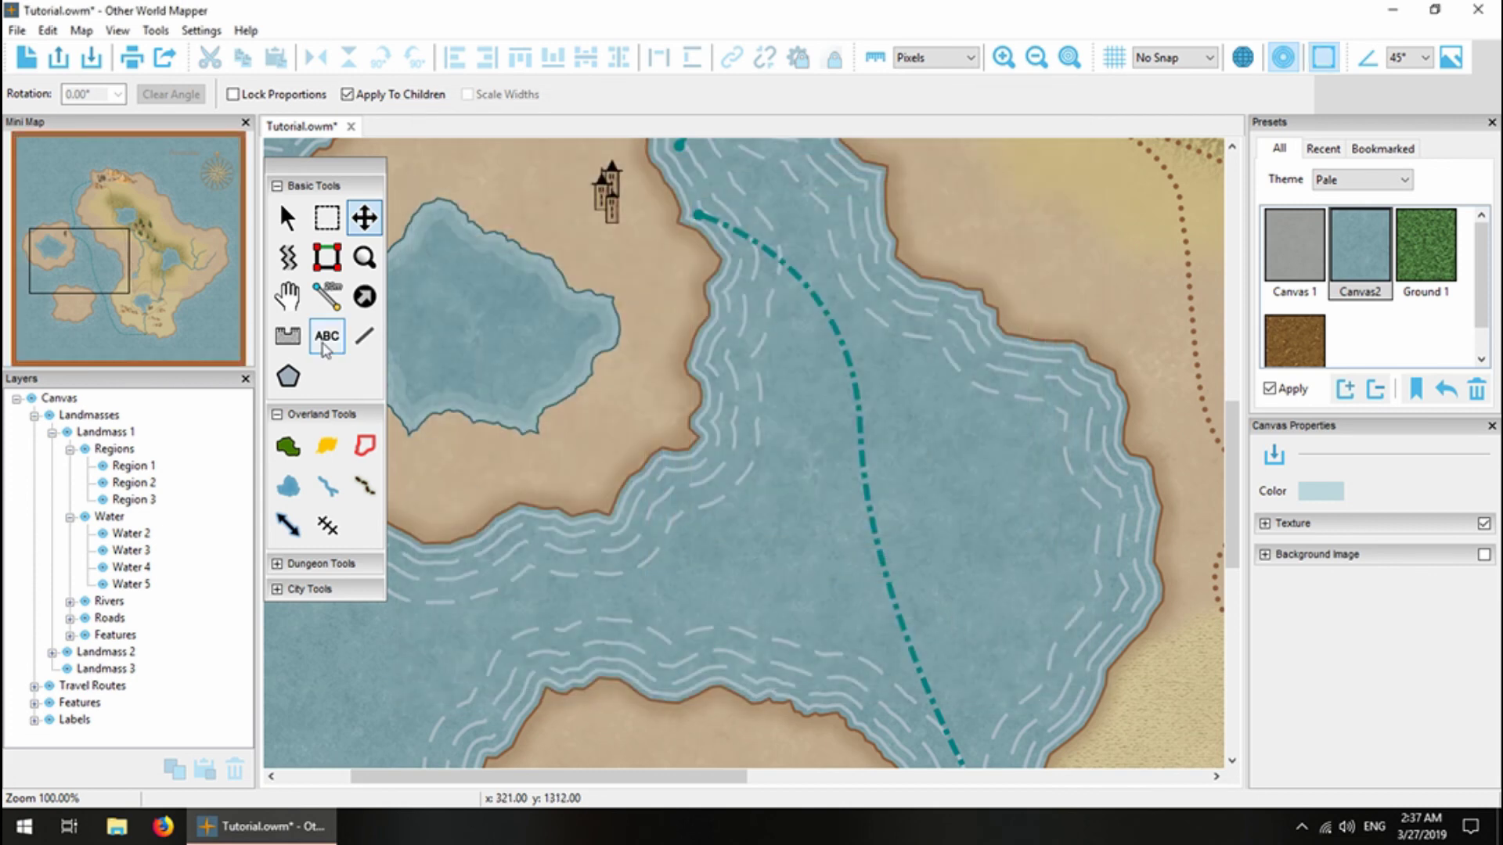
{"action": "mouse_move", "coordinate": [86, 266]}
{"action": "left_mouse_down"}
{"action": "mouse_move", "coordinate": [101, 280]}
{"action": "mouse_move", "coordinate": [51, 143]}
{"action": "mouse_move", "coordinate": [247, 156]}
{"action": "mouse_move", "coordinate": [240, 292]}
{"action": "mouse_move", "coordinate": [103, 276]}
{"action": "left_mouse_up"}
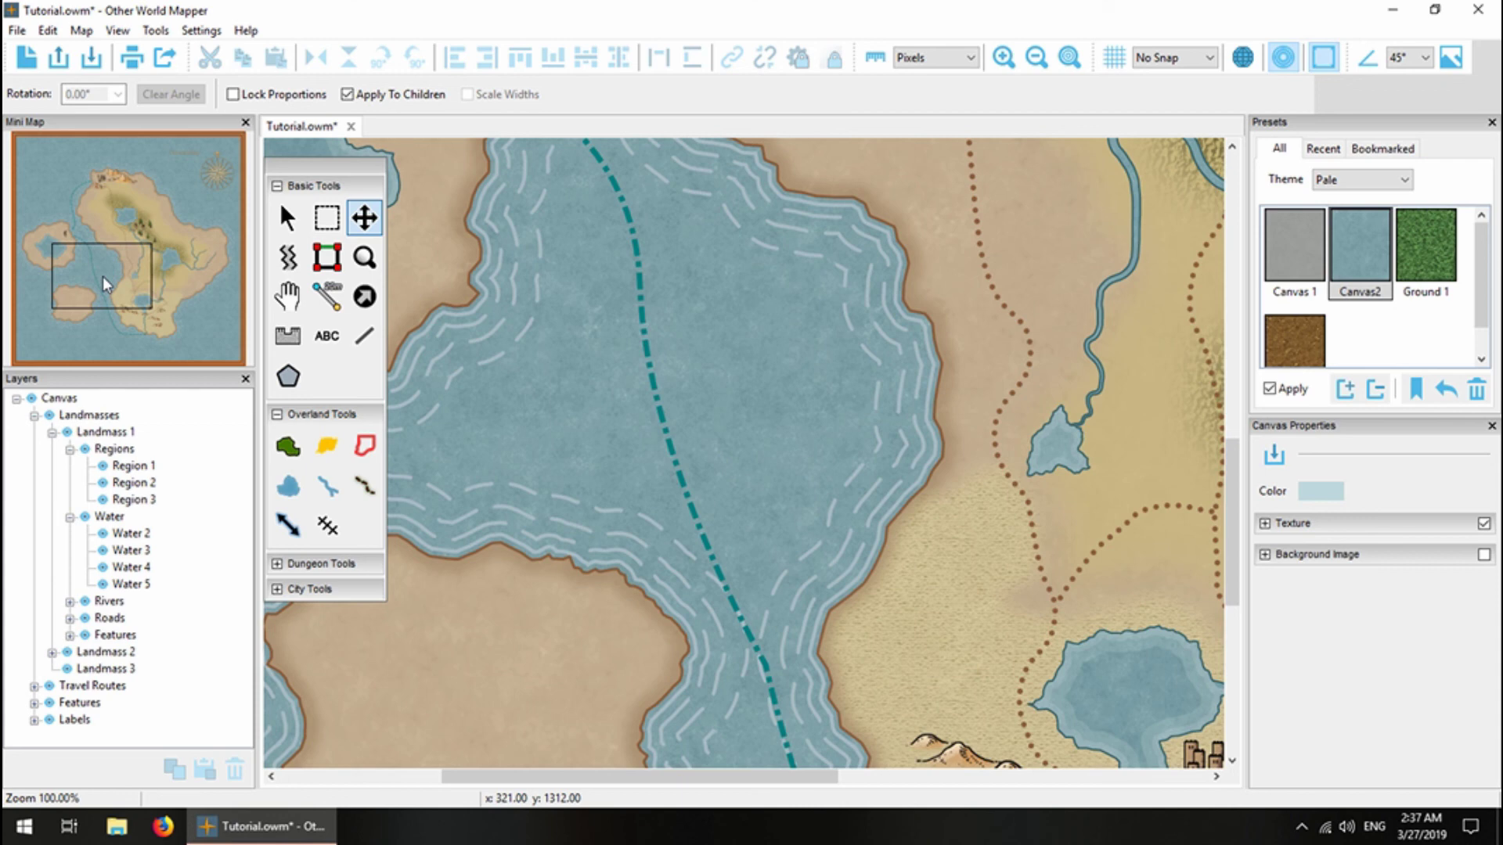
Save the map as Tutorial.owm, replacing the existing file.
{"action": "left_click", "coordinate": [16, 29]}
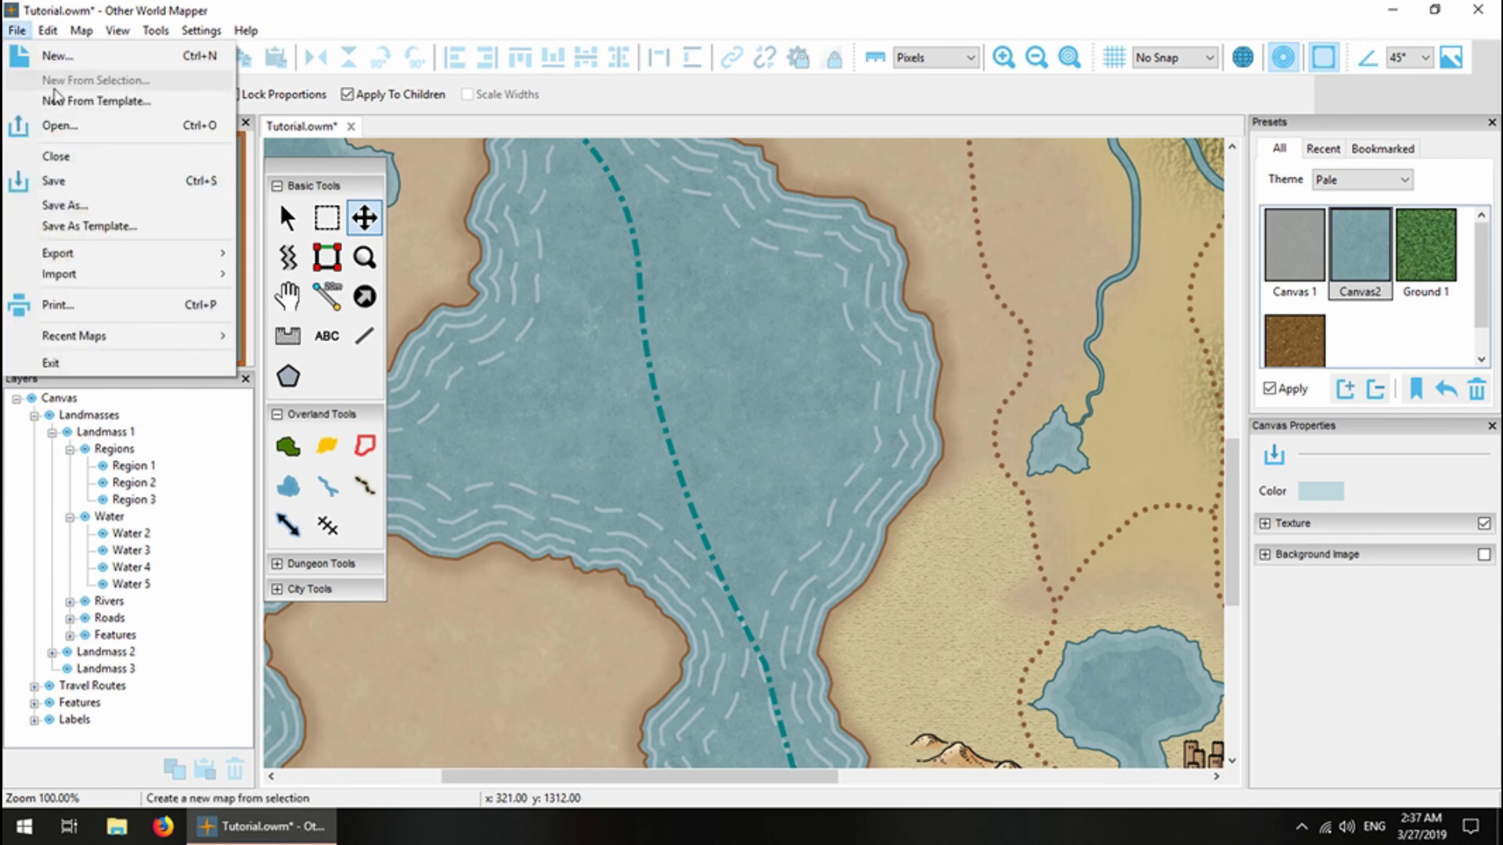
{"action": "left_click", "coordinate": [56, 204]}
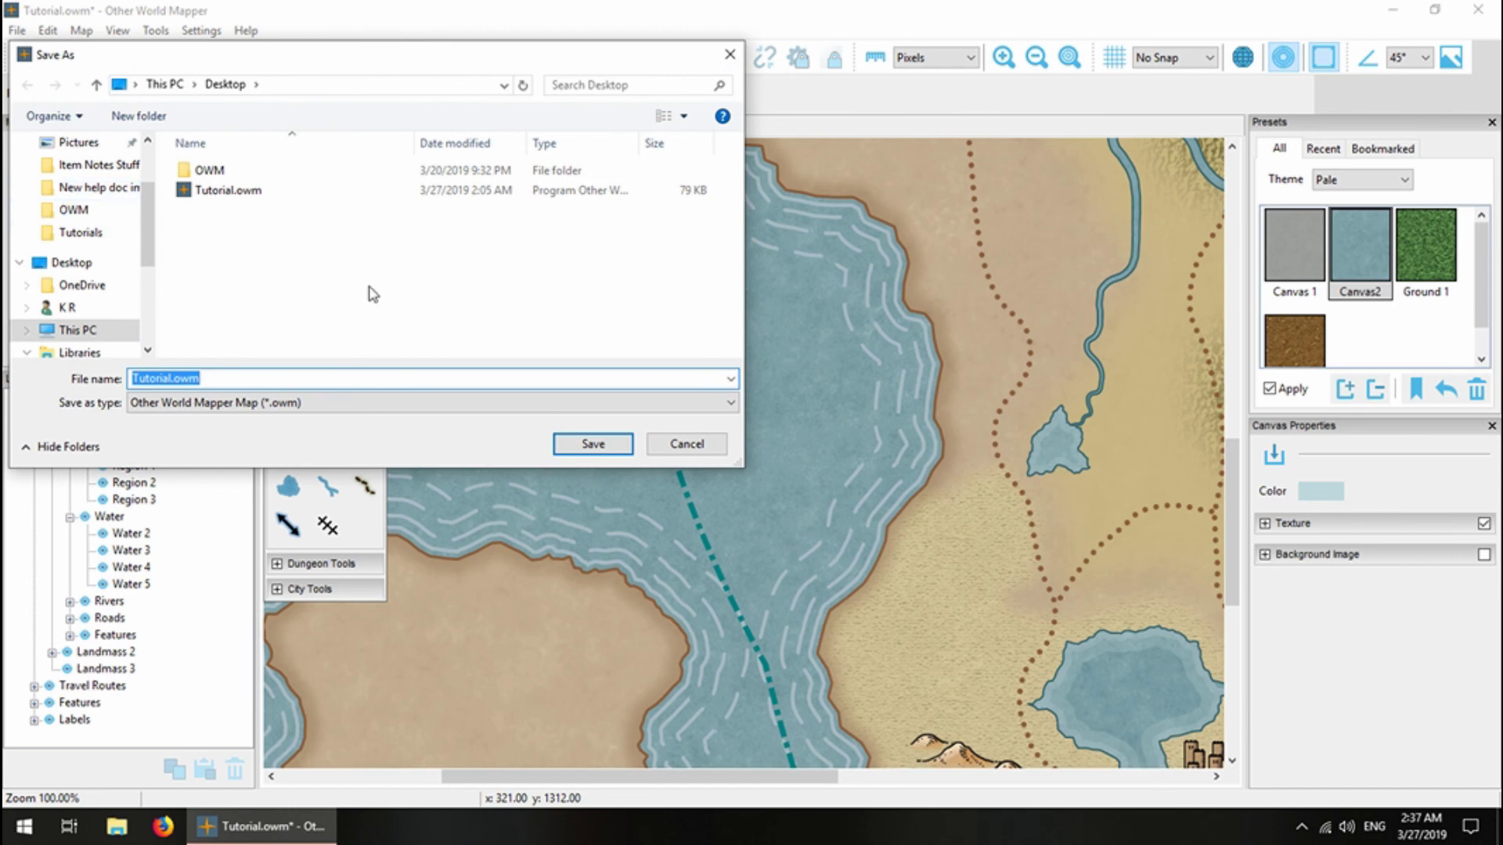
{"action": "left_click", "coordinate": [619, 449]}
{"action": "left_click", "coordinate": [811, 417]}
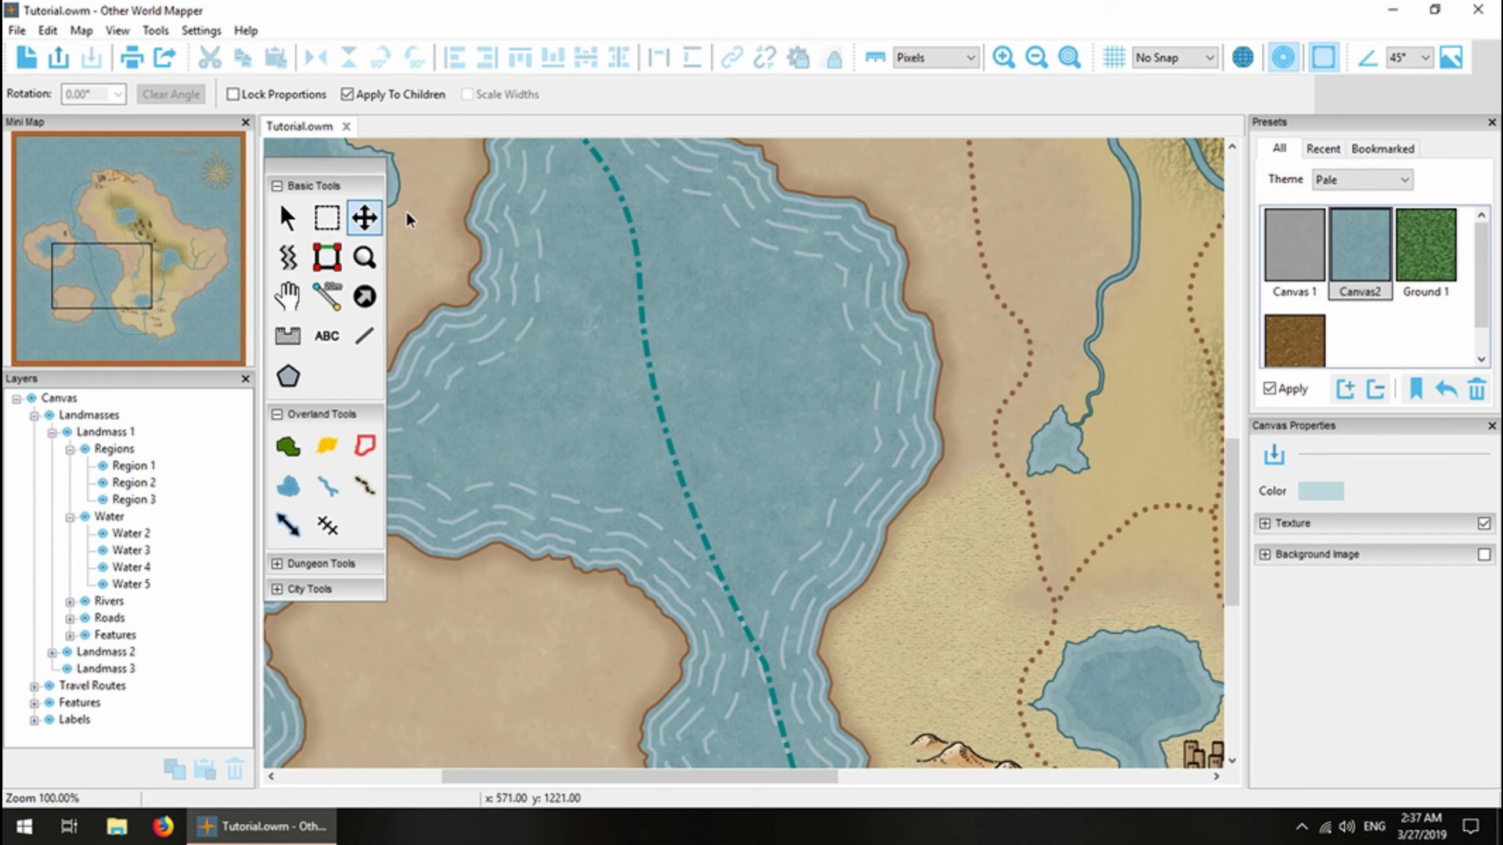
Export the whole map as a 2400 × 2400 px PNG named Tutorial.
{"action": "left_click", "coordinate": [22, 31]}
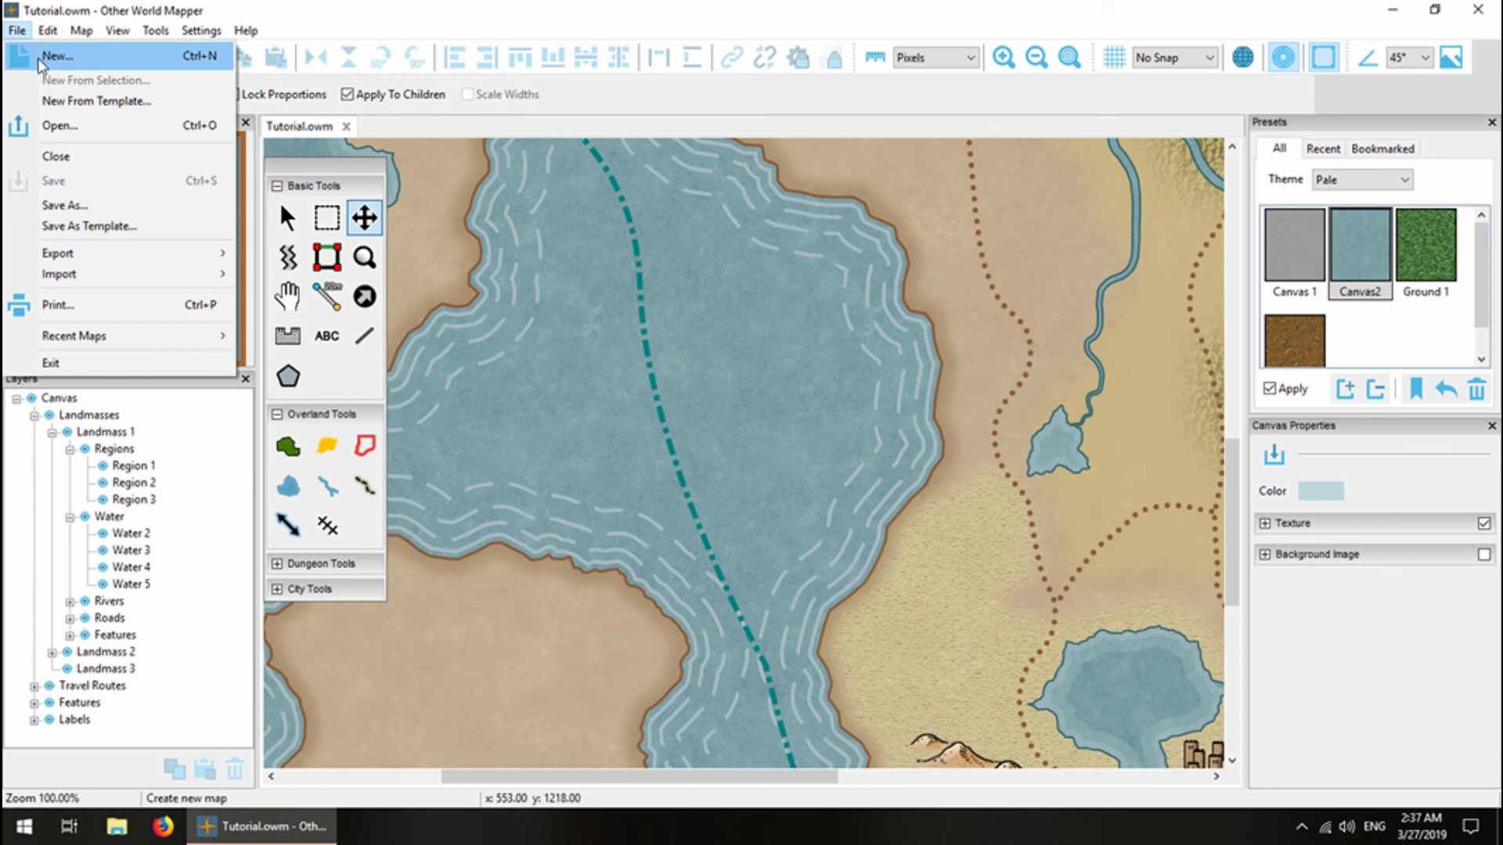
{"action": "mouse_move", "coordinate": [190, 253]}
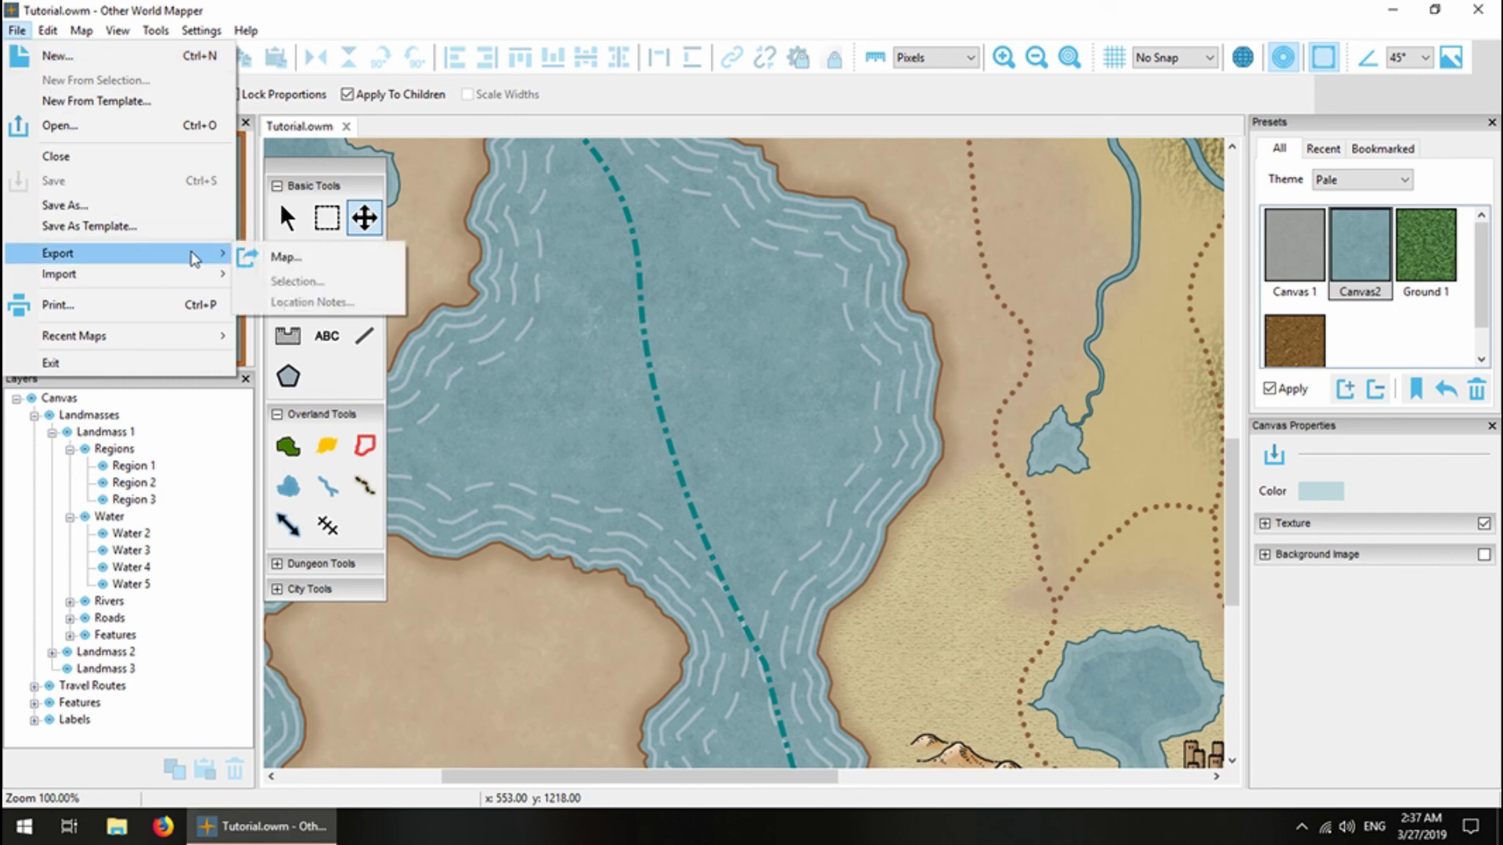
{"action": "left_click", "coordinate": [268, 258]}
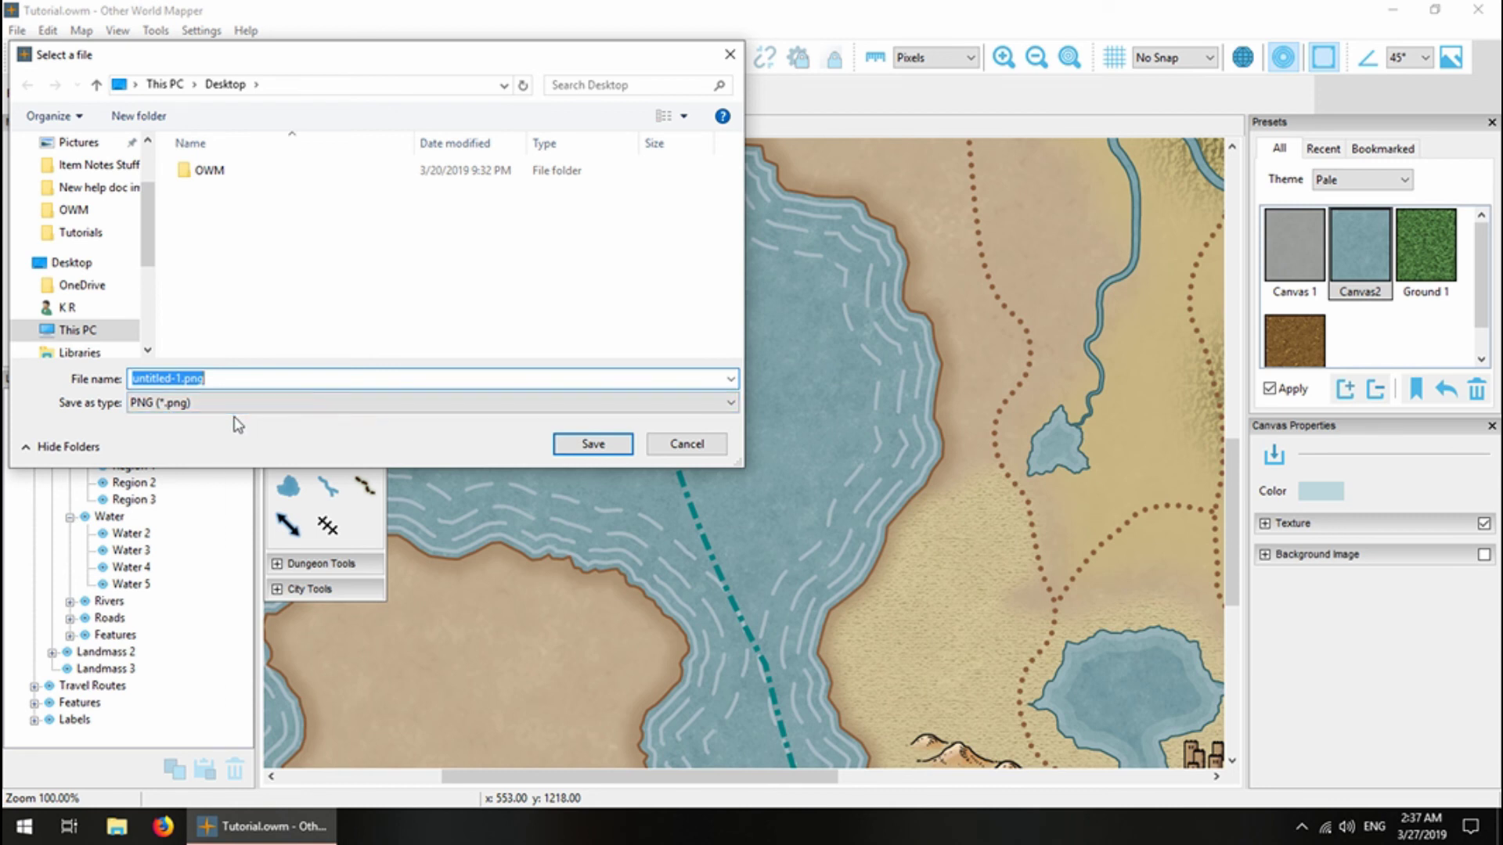
{"action": "type", "text": "Tutorial"}
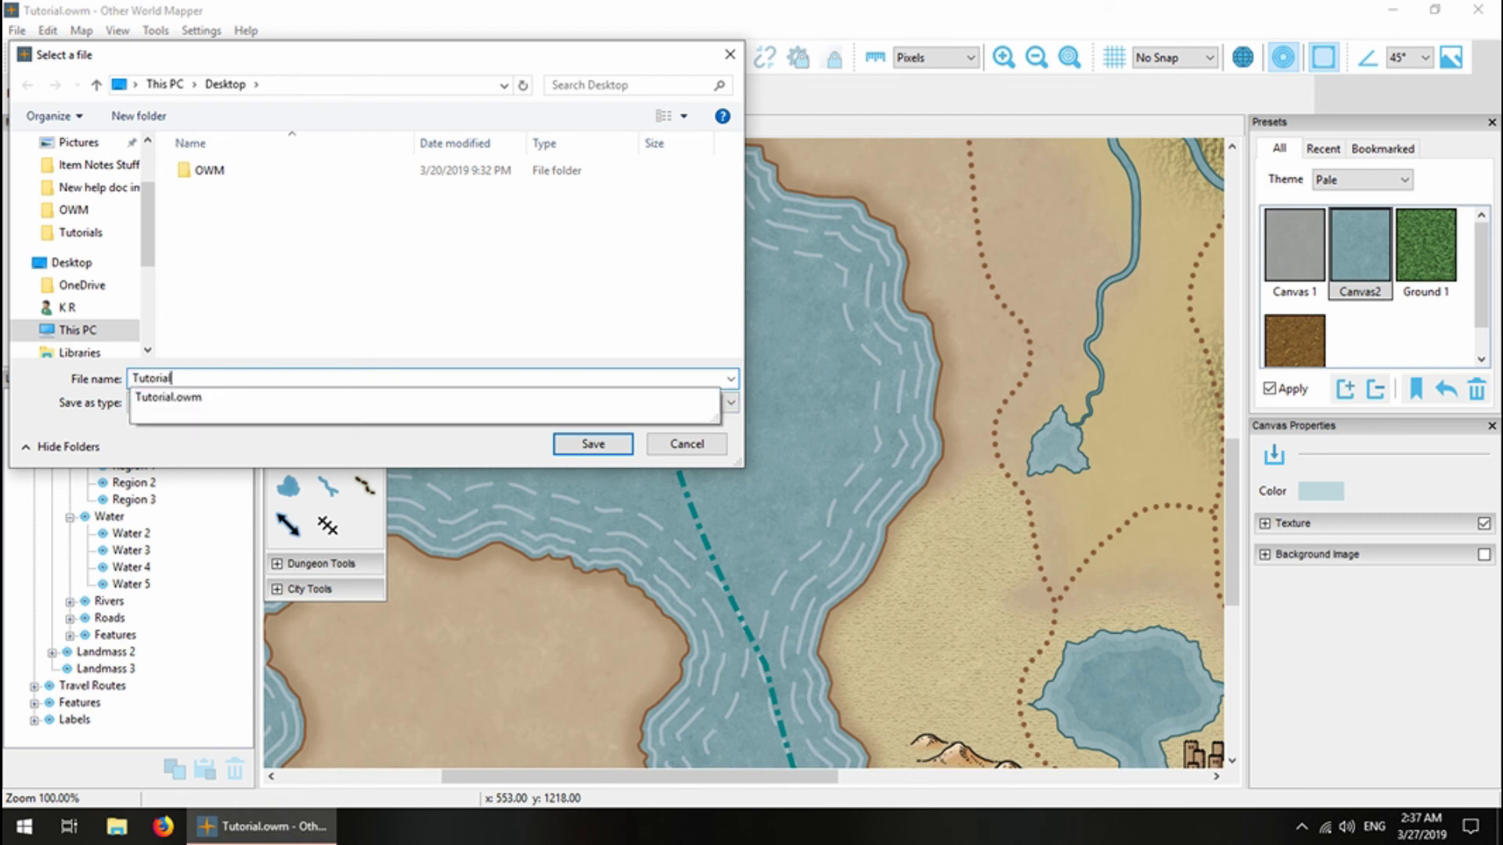
{"action": "left_click", "coordinate": [321, 442]}
{"action": "left_click", "coordinate": [592, 444]}
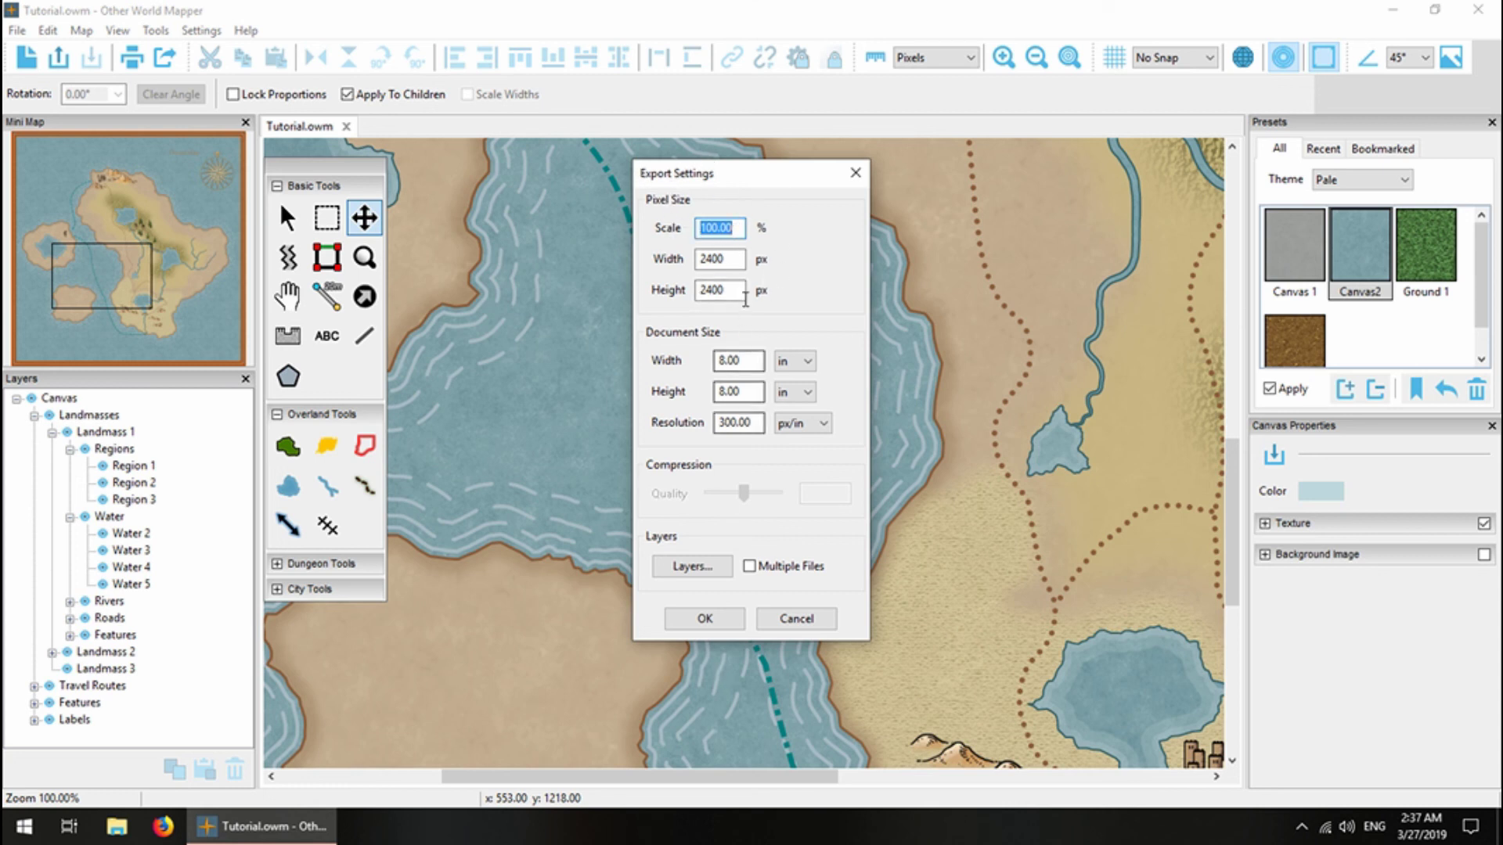
{"action": "left_click", "coordinate": [721, 620]}
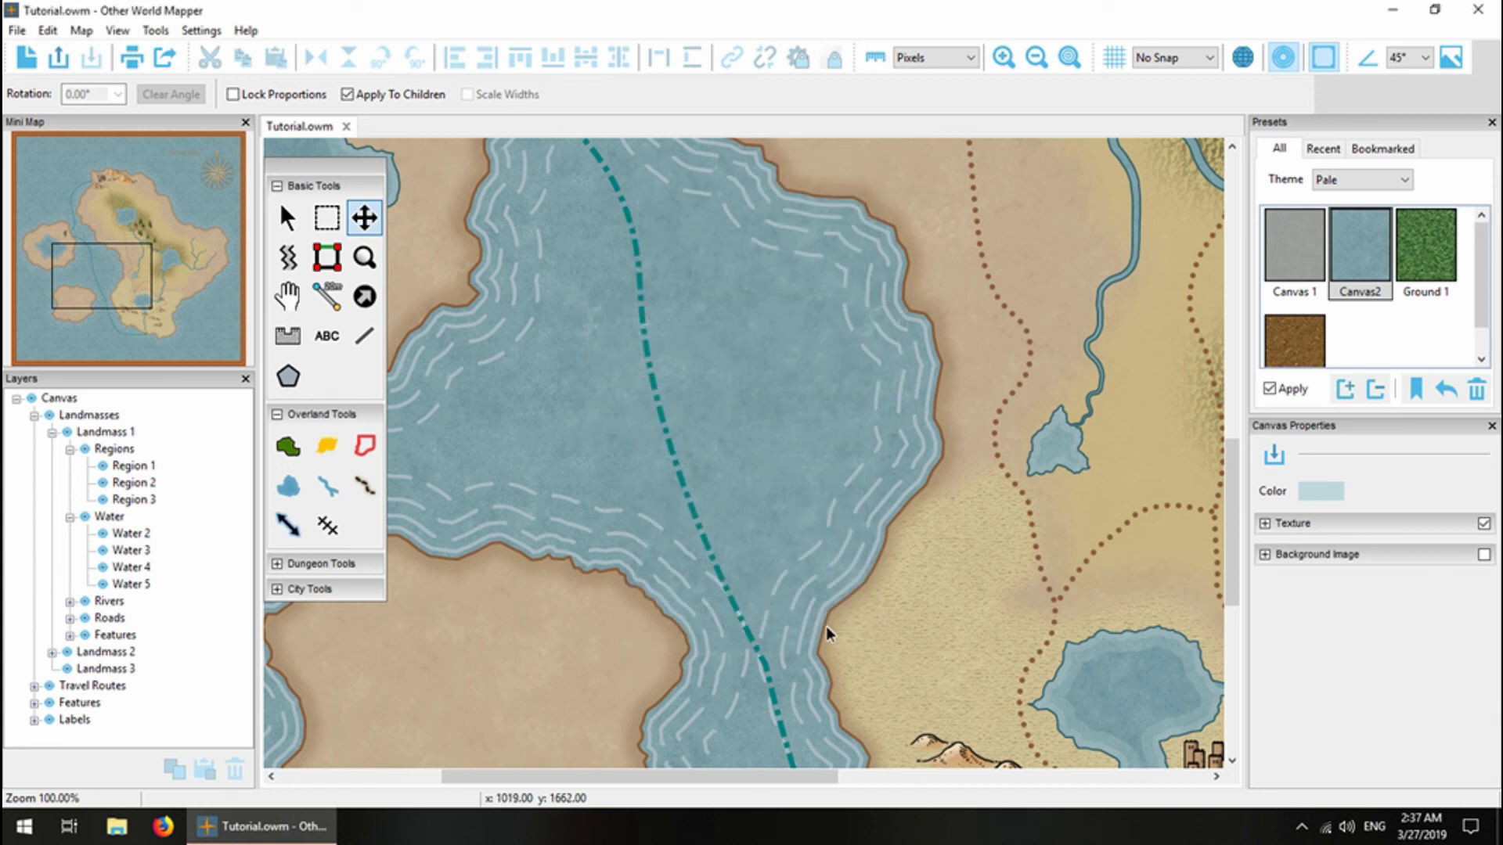
View the exported Tutorial.png full-screen in Windows Photo Viewer, zooming in and back out.
{"action": "left_click", "coordinate": [1392, 10]}
{"action": "double_click", "coordinate": [39, 138]}
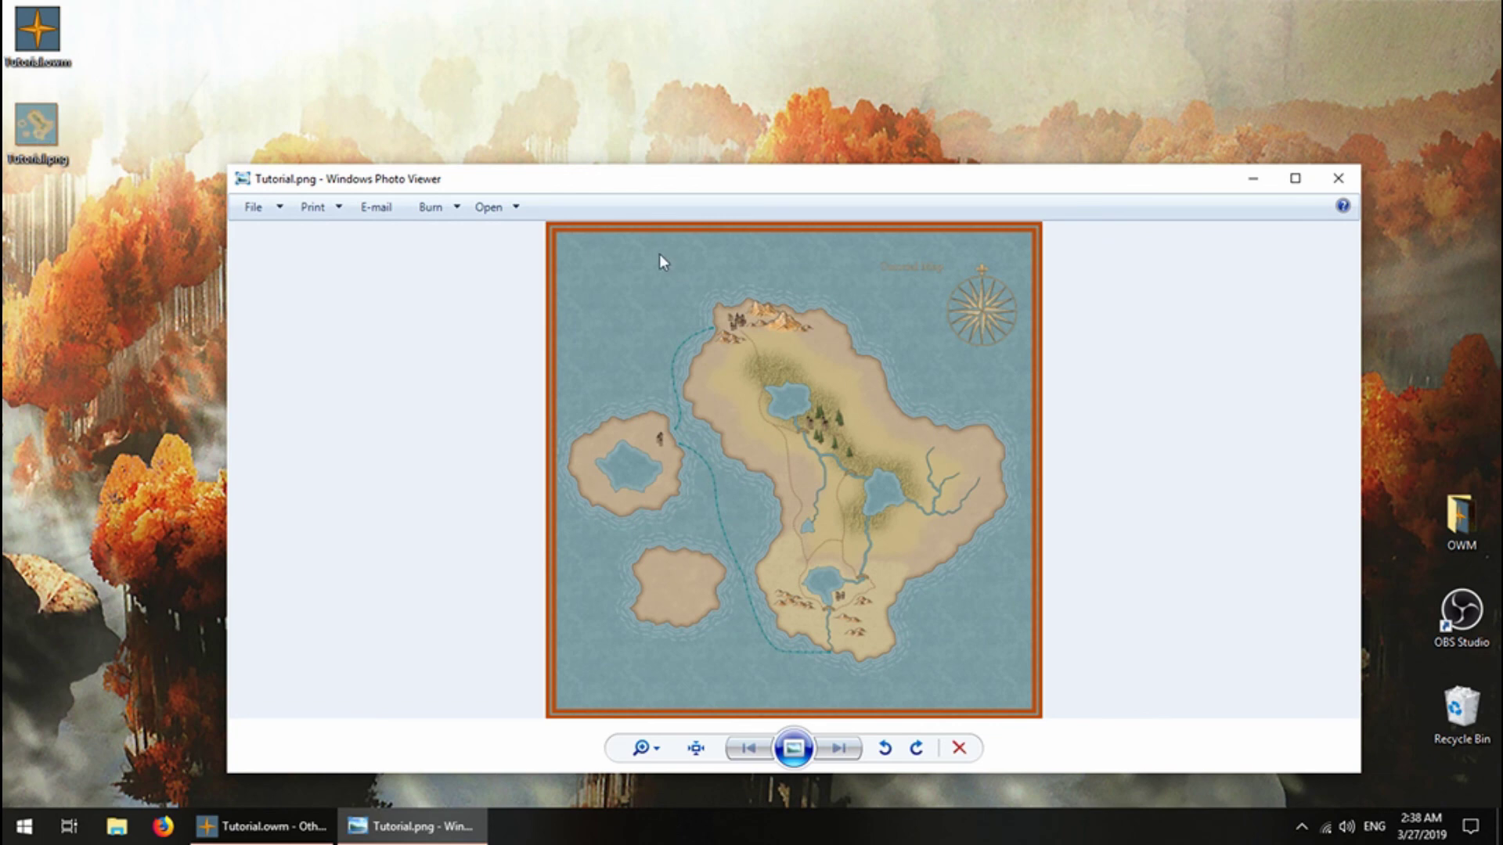
{"action": "left_click", "coordinate": [1298, 185]}
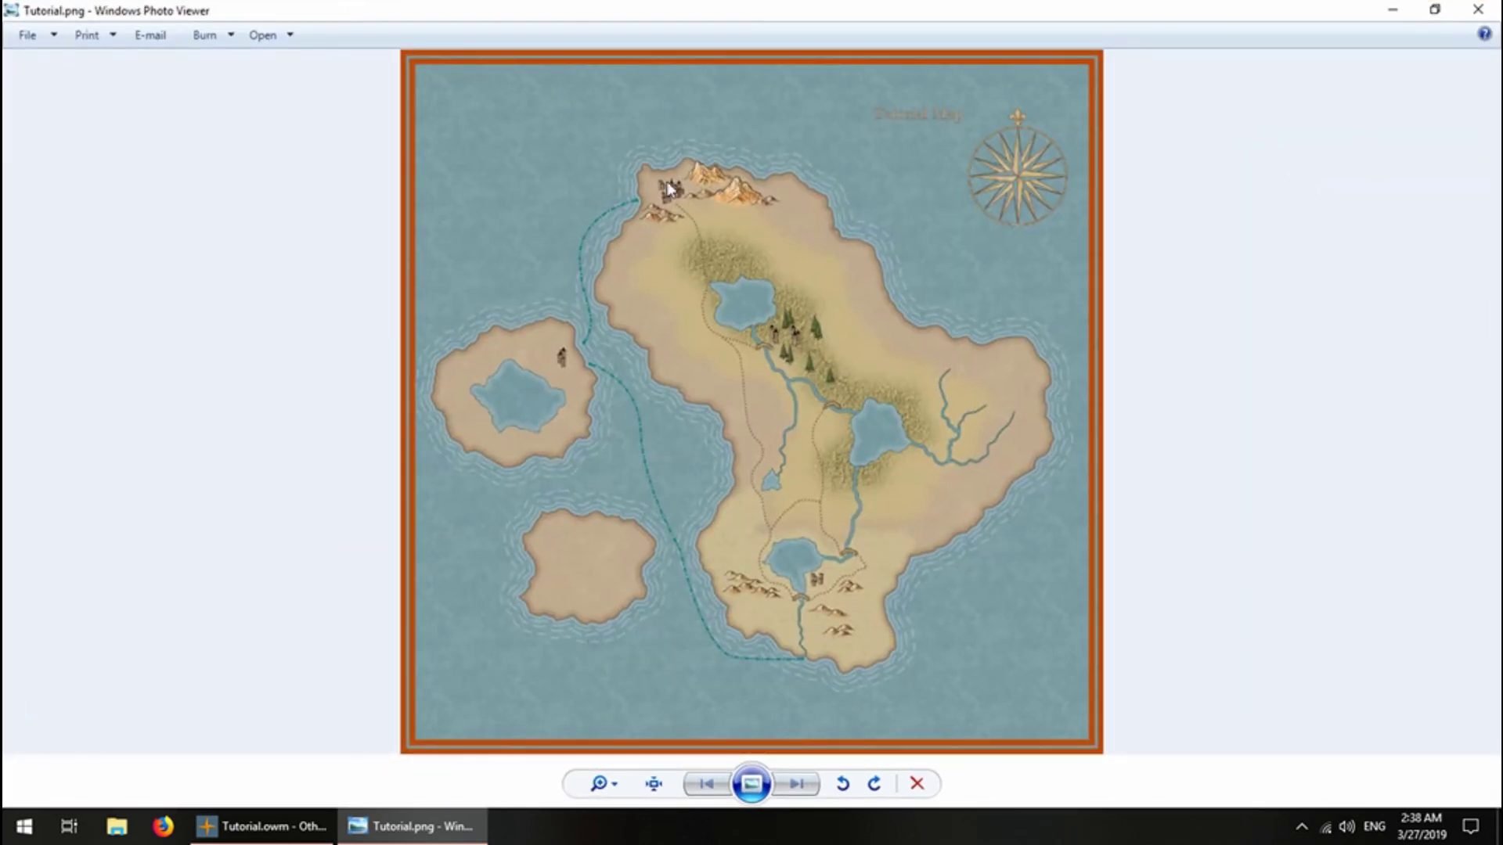
{"action": "scroll", "coordinate": [838, 218], "scroll_direction": "up", "scroll_amount": 2}
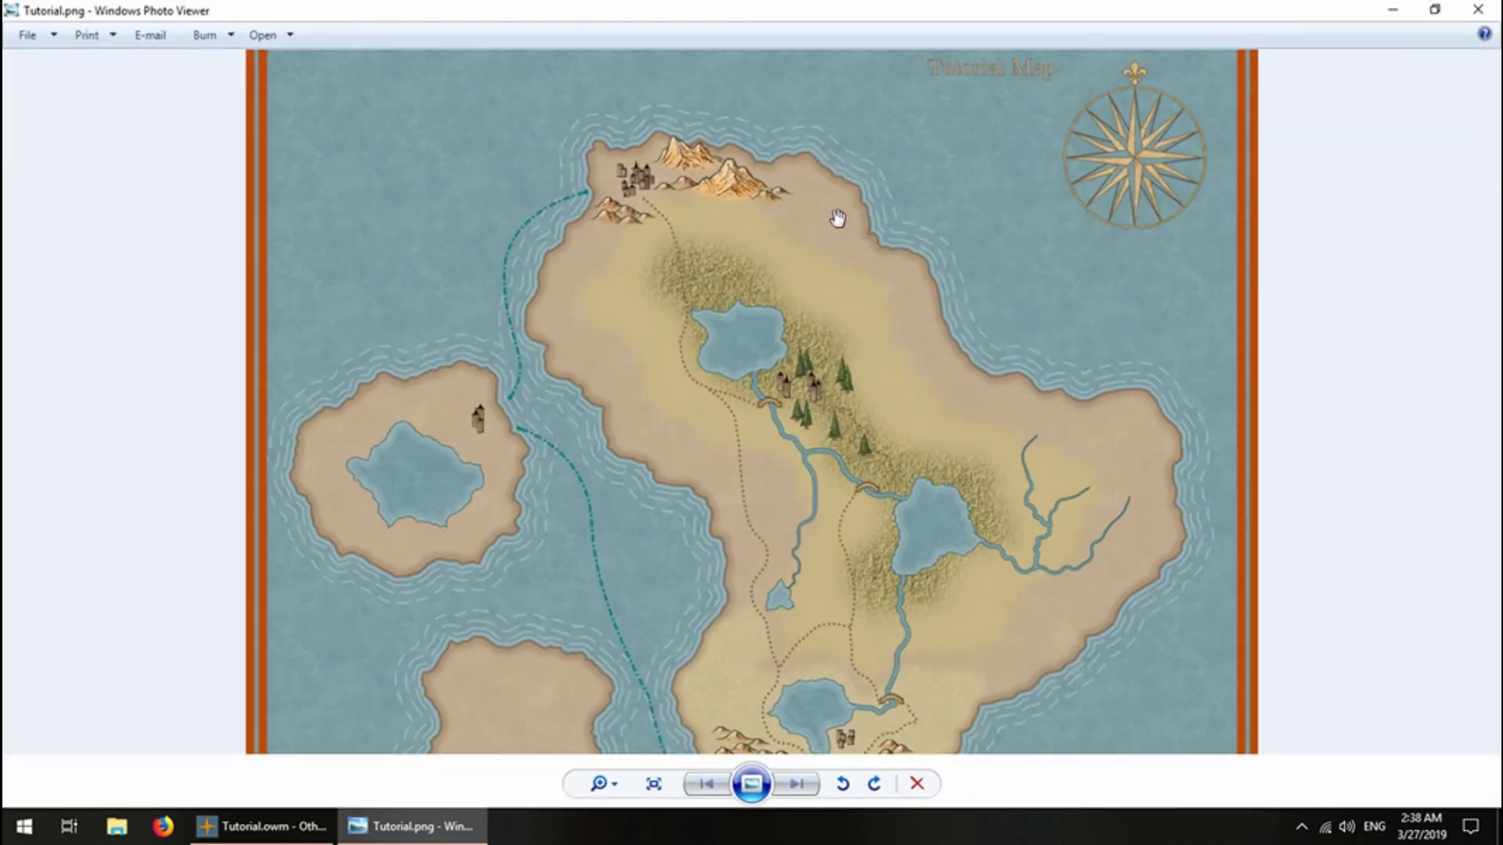
{"action": "scroll", "coordinate": [864, 305], "scroll_direction": "down", "scroll_amount": 2}
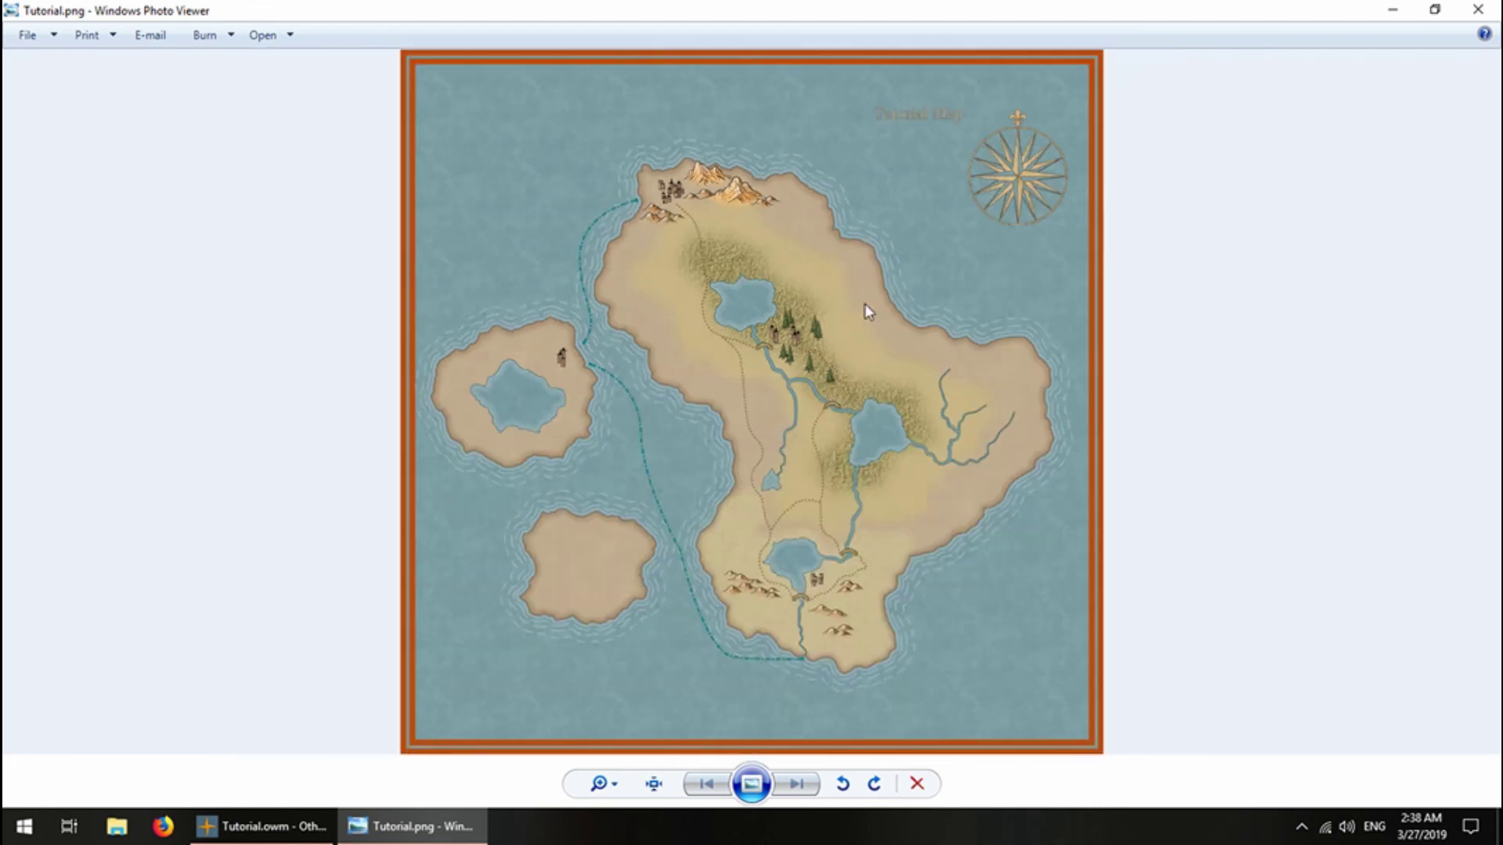